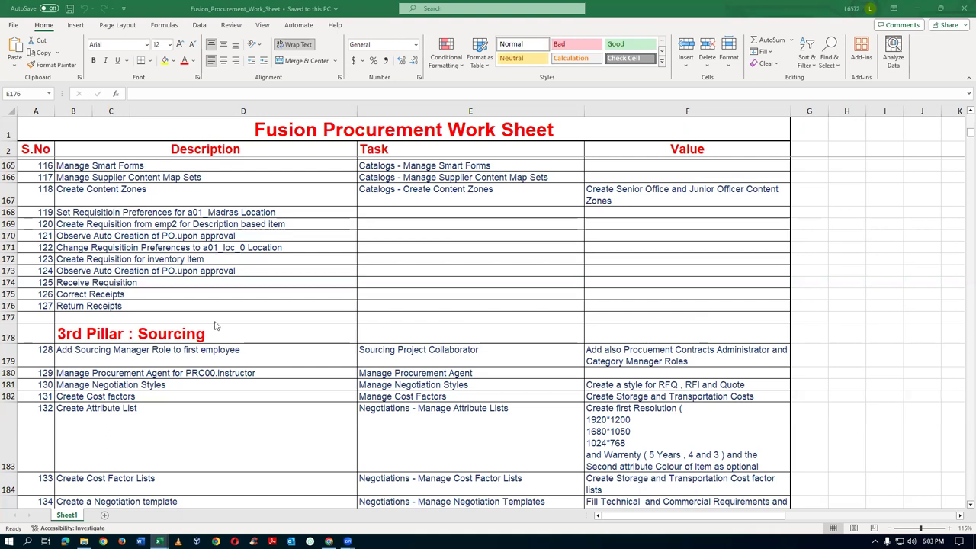
Copy the task name Manage Supplier Negotiation Approvals from row 186 of the worksheet's Sourcing section
left_click(149, 373)
scroll(190, 369, "down", 4)
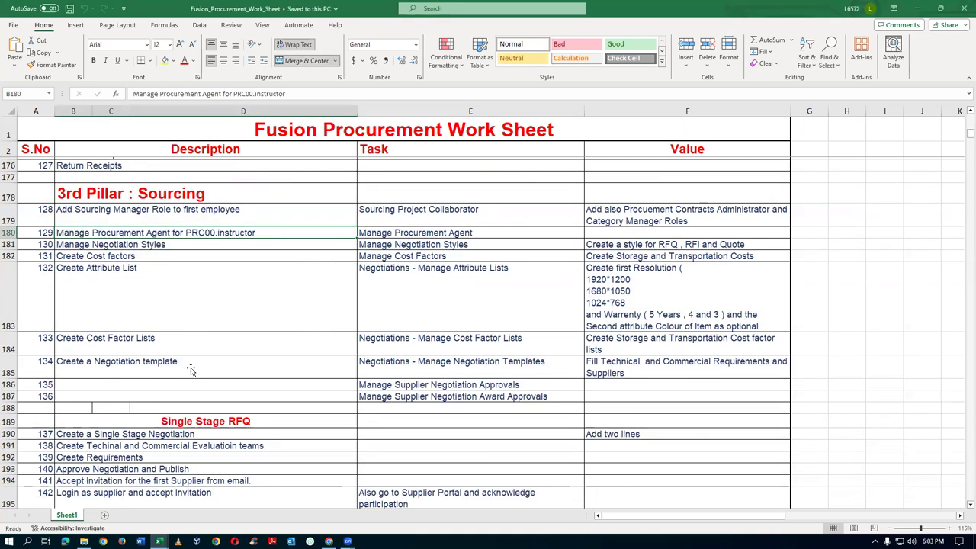
scroll(190, 369, "down", 1)
left_click(392, 316)
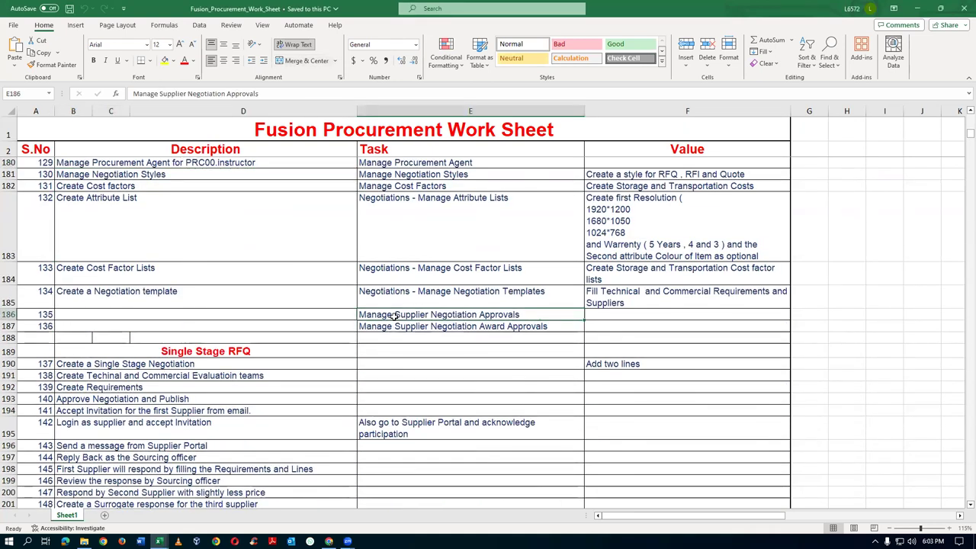
key("ctrl+c")
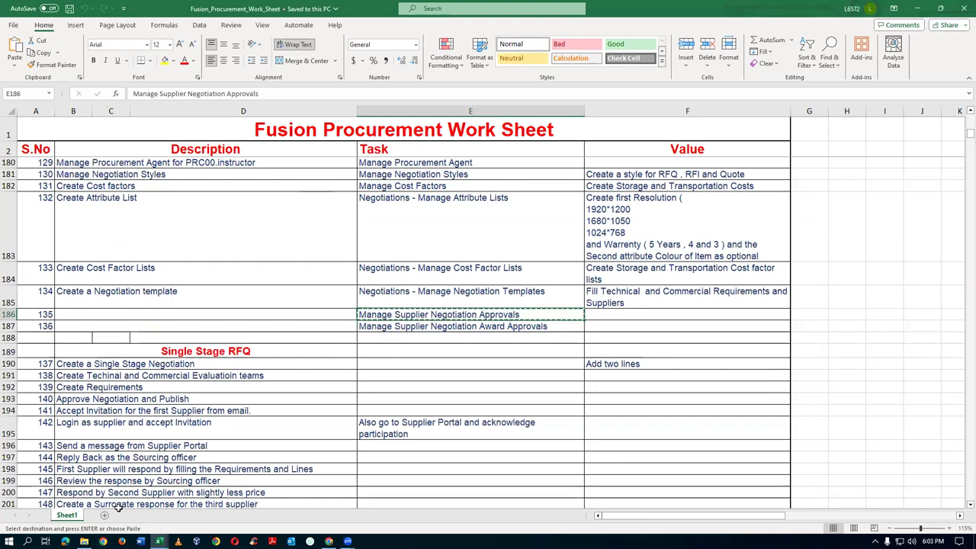
Switch to Chrome, open the bookmarked "38" Oracle instance in a new tab and sign in with the saved credentials
key("alt+Tab")
key("alt+Tab")
key("alt+Tab")
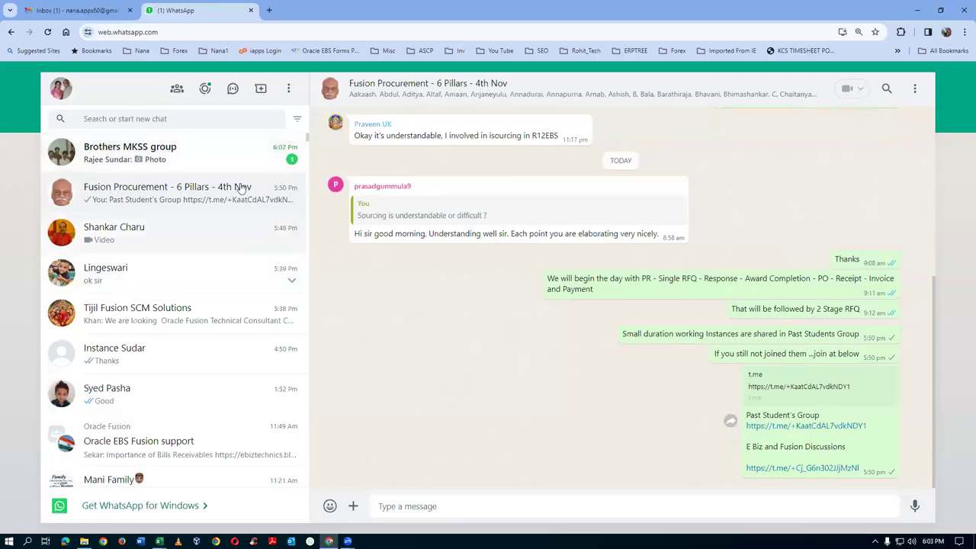
left_click(272, 10)
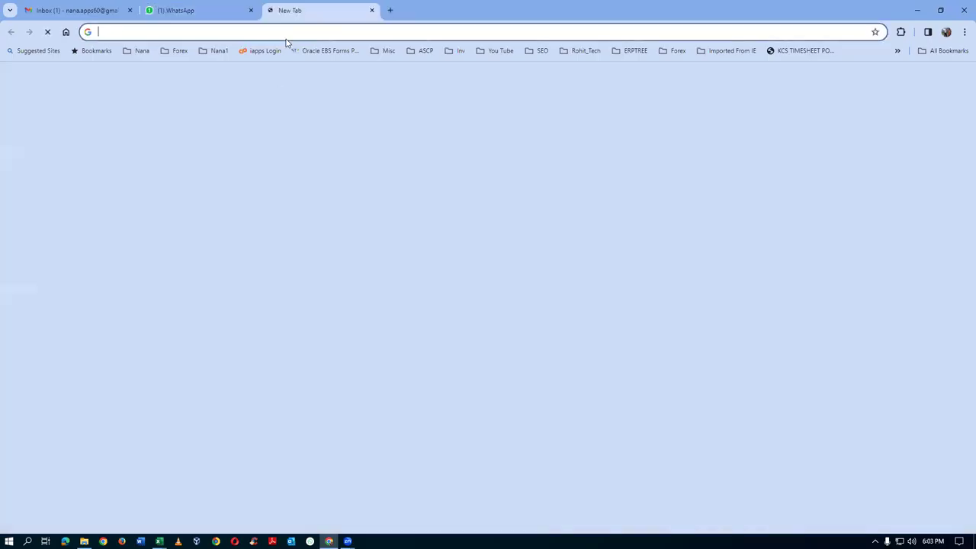
left_click(213, 51)
scroll(252, 483, "down", 3)
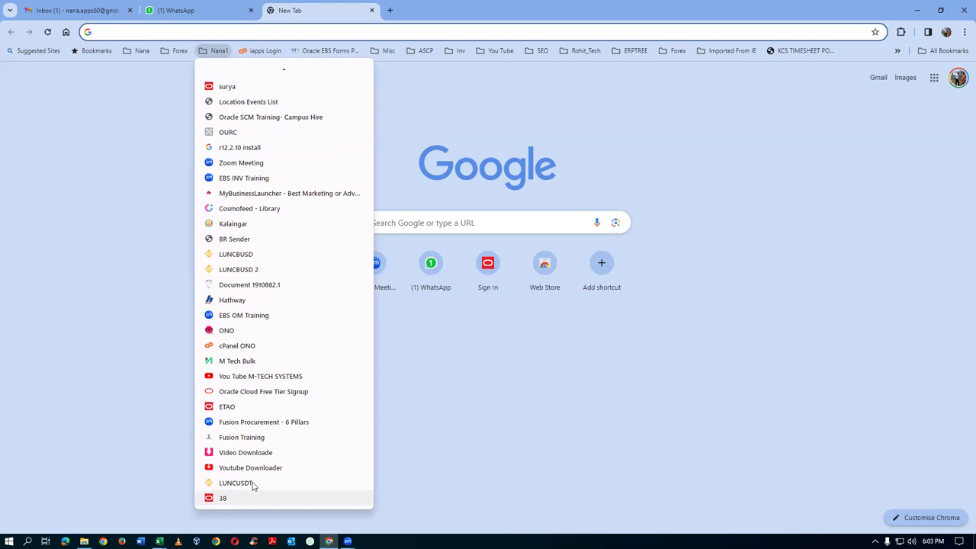
left_click(252, 497)
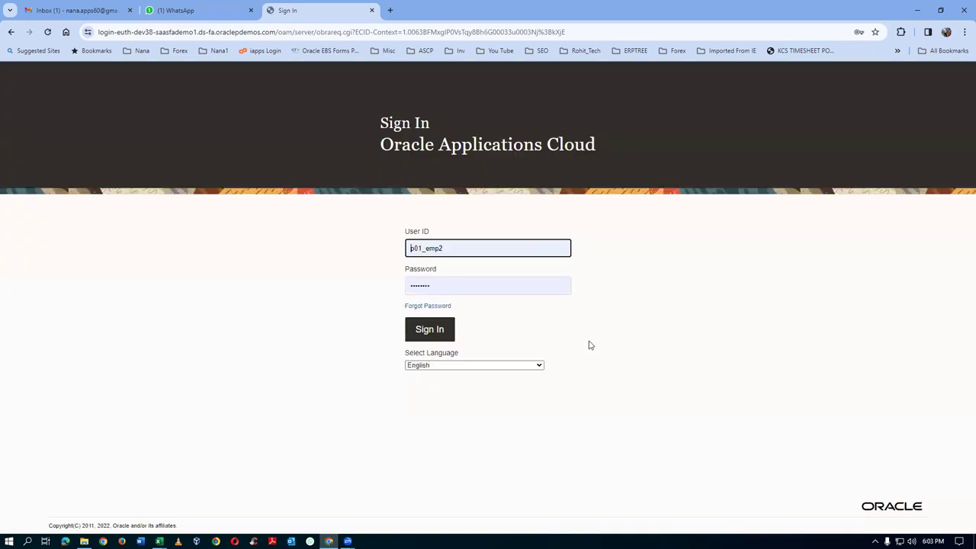
left_click(427, 338)
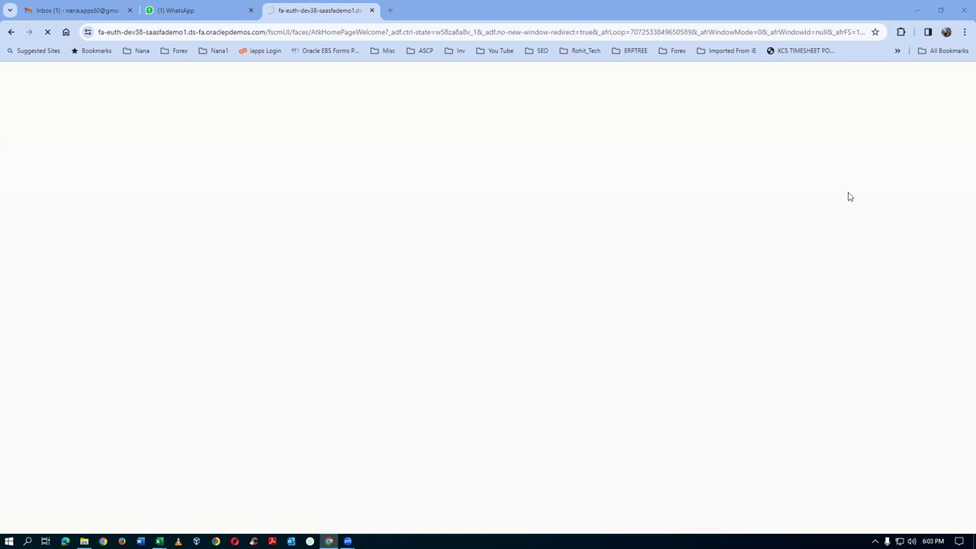
Go to Setup and Maintenance, leaving the welcome page, and open its task search page
left_click(962, 76)
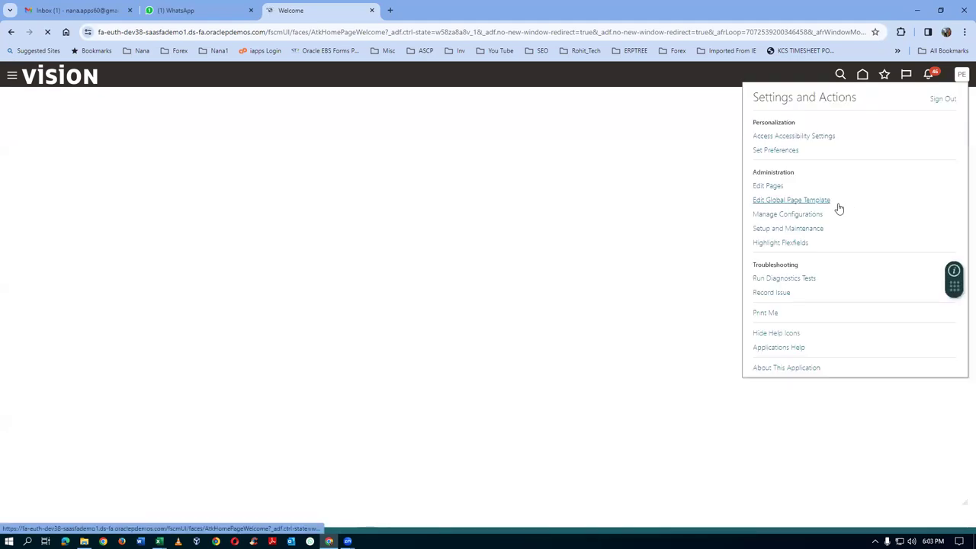
left_click(781, 236)
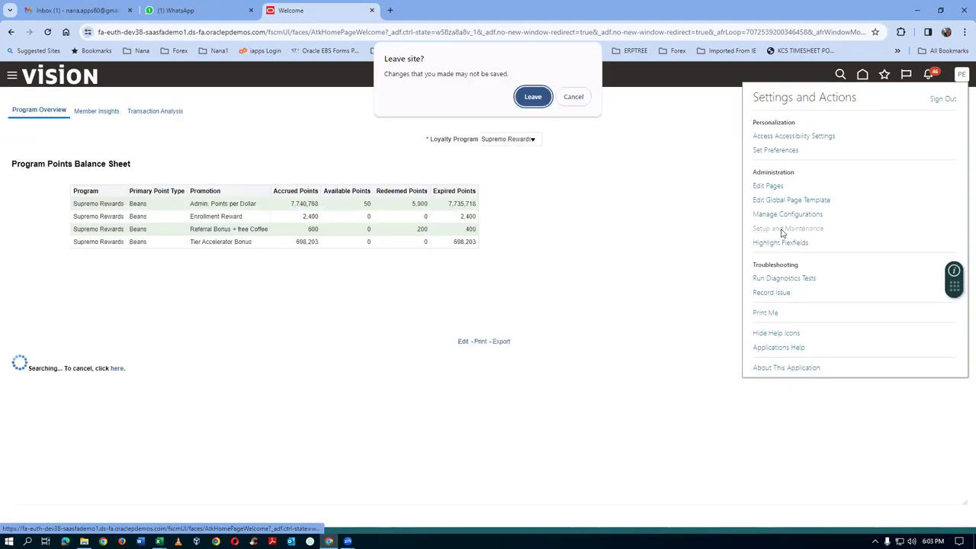
left_click(532, 97)
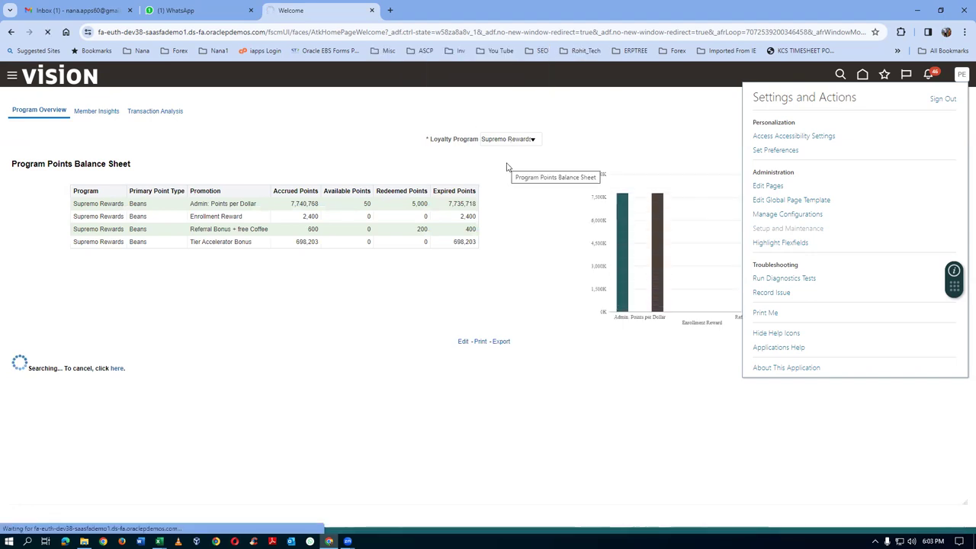
left_click(963, 211)
left_click(832, 216)
Search for the copied task name Manage Supplier Negotiation Approvals, open the task and move the floating help widget out of the way
left_click(238, 135)
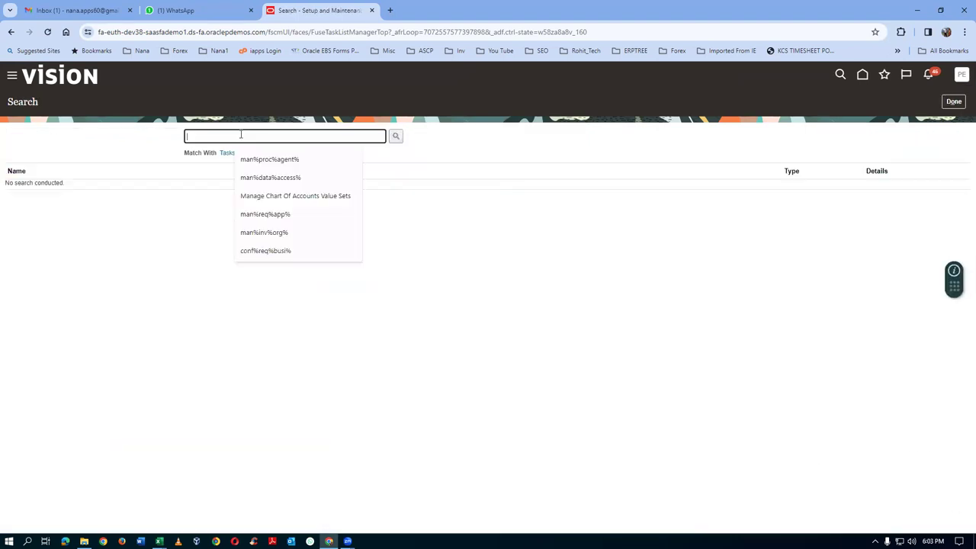
key("ctrl+v")
key("Return")
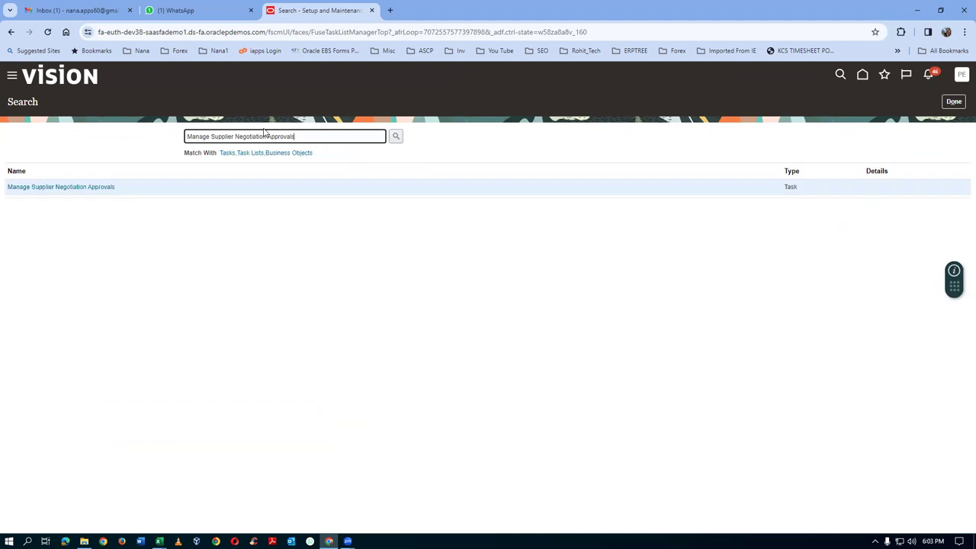
left_click(58, 187)
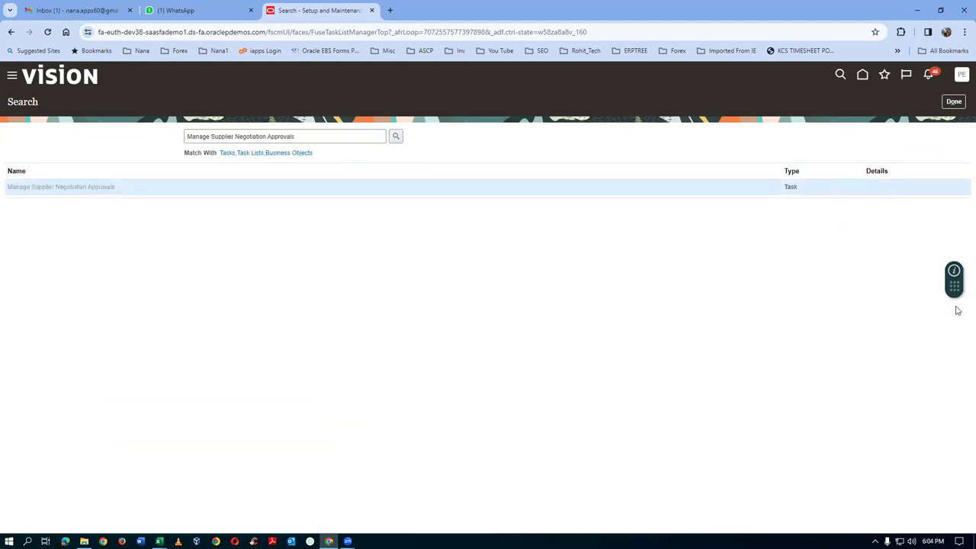
left_click_drag(953, 285, 711, 86)
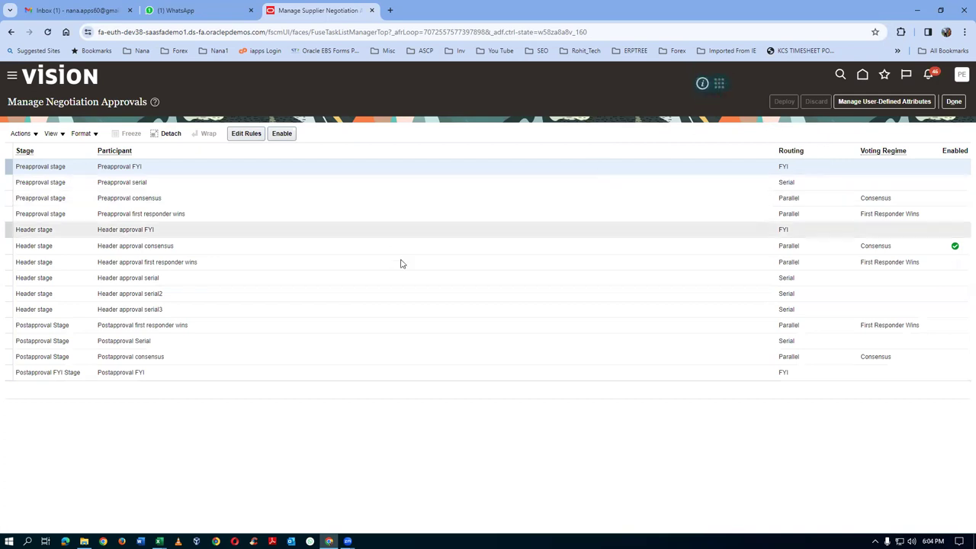
Review the Automatic rule of the enabled Header approval consensus participant, then leave the rules without saving
left_click(447, 255)
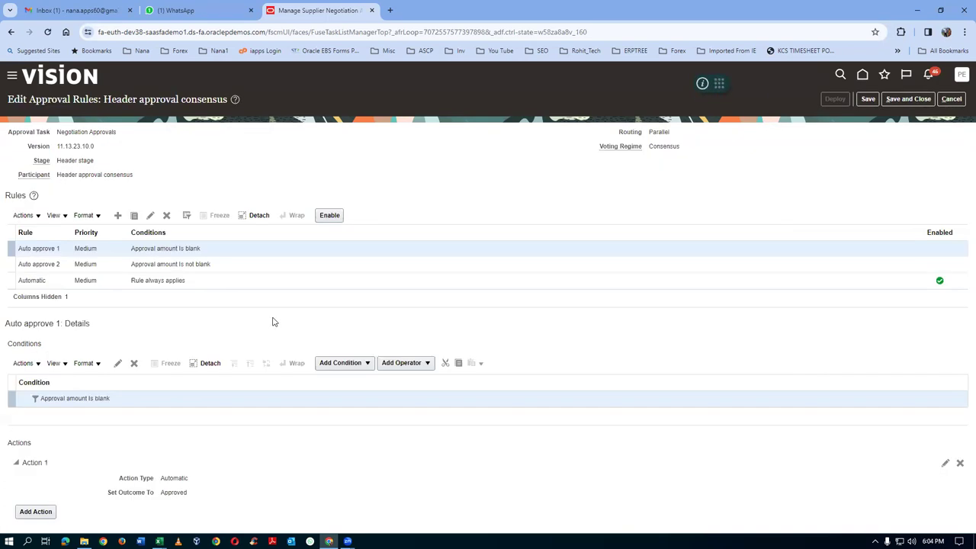
left_click(616, 282)
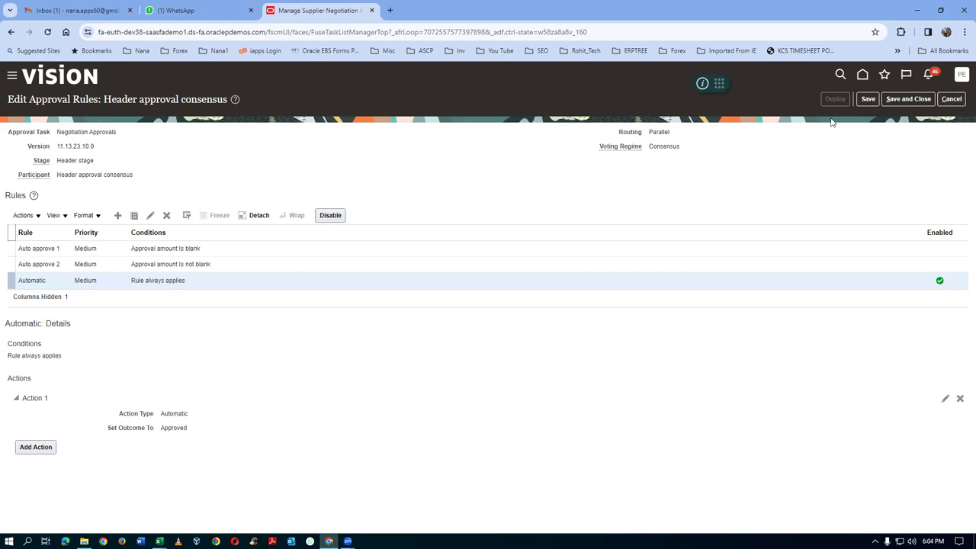
left_click(952, 98)
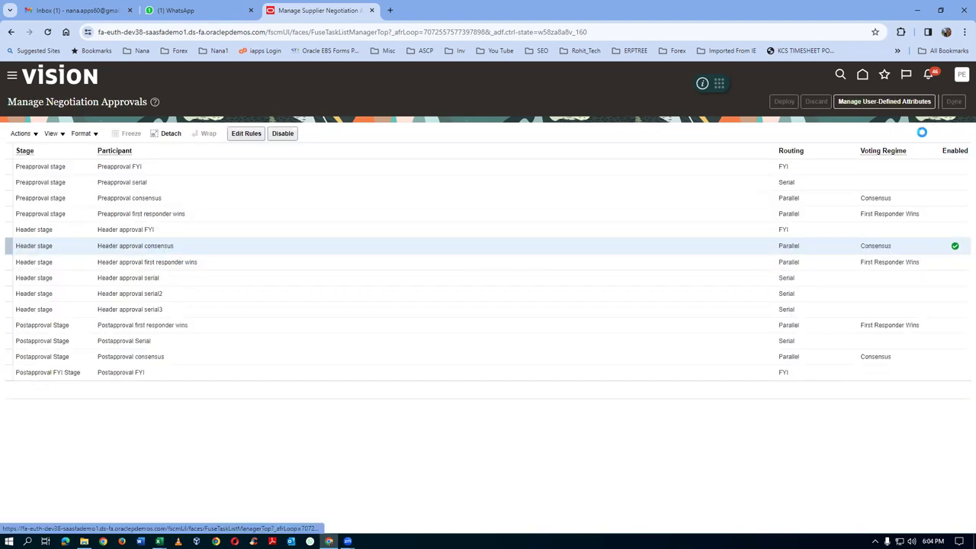
Switch to the Excel worksheet and copy the task name Manage Supplier Negotiation Award Approvals from row 187
key("alt+Tab")
left_click(397, 329)
key("ctrl+c")
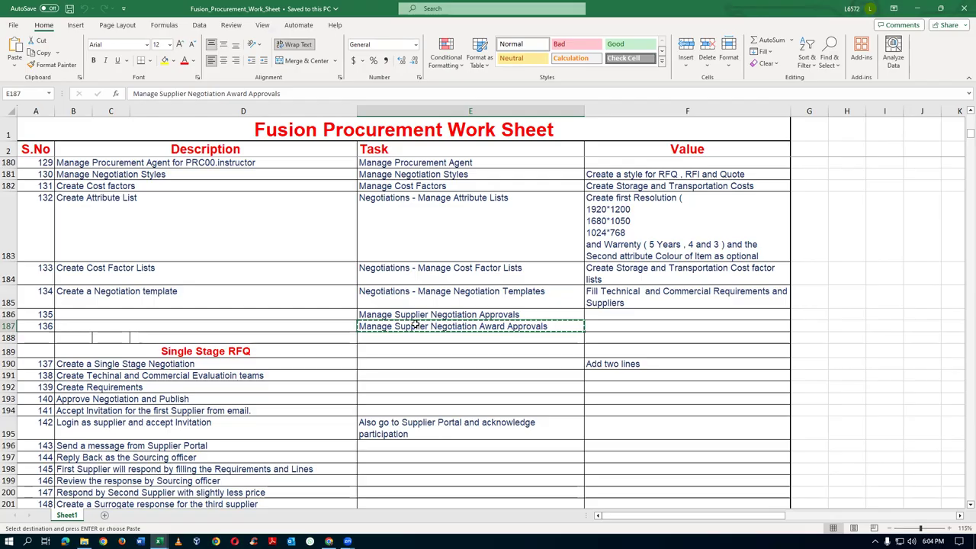
Switch back to Chrome, search the setup tasks for Manage Supplier Negotiation Award Approvals and open that task
key("alt+Tab")
left_click(322, 136)
key("ctrl+a")
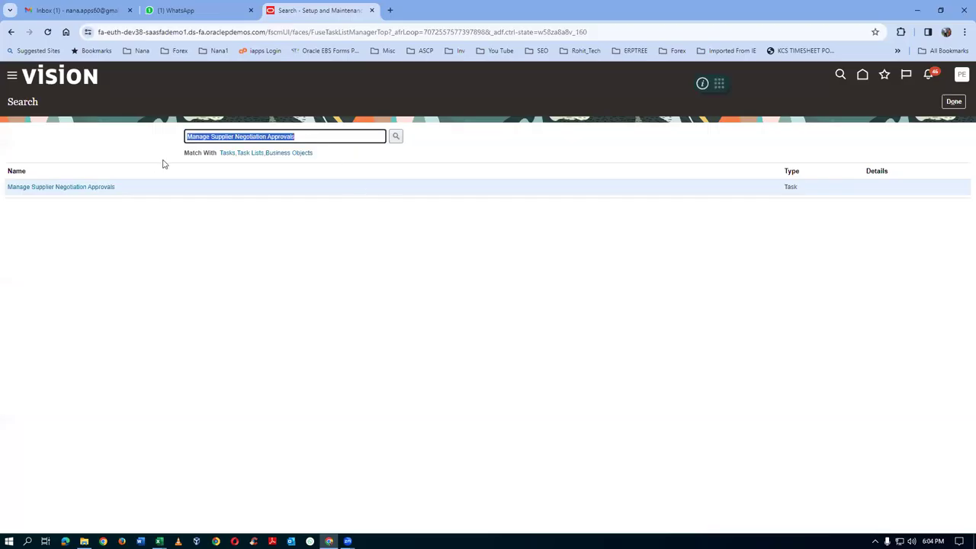
key("ctrl+v")
key("Return")
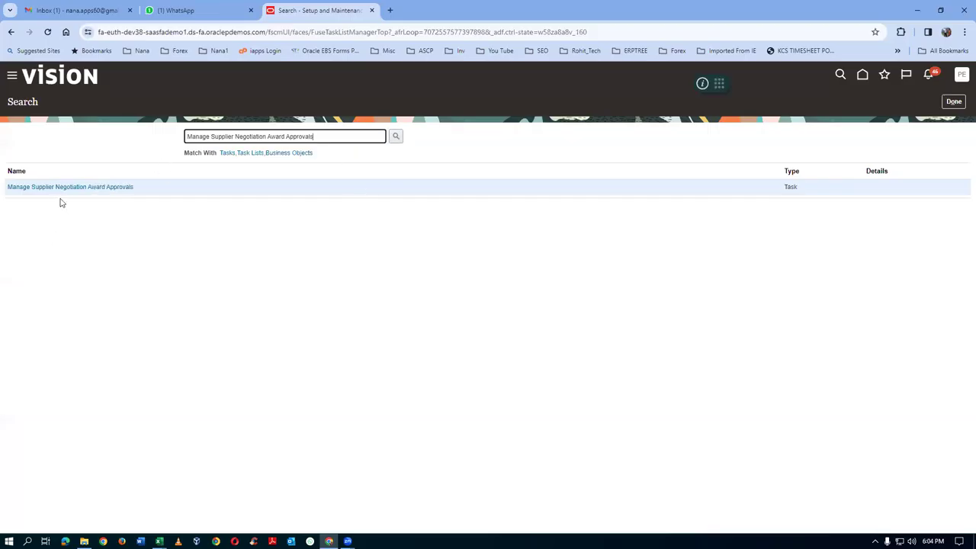
left_click(76, 187)
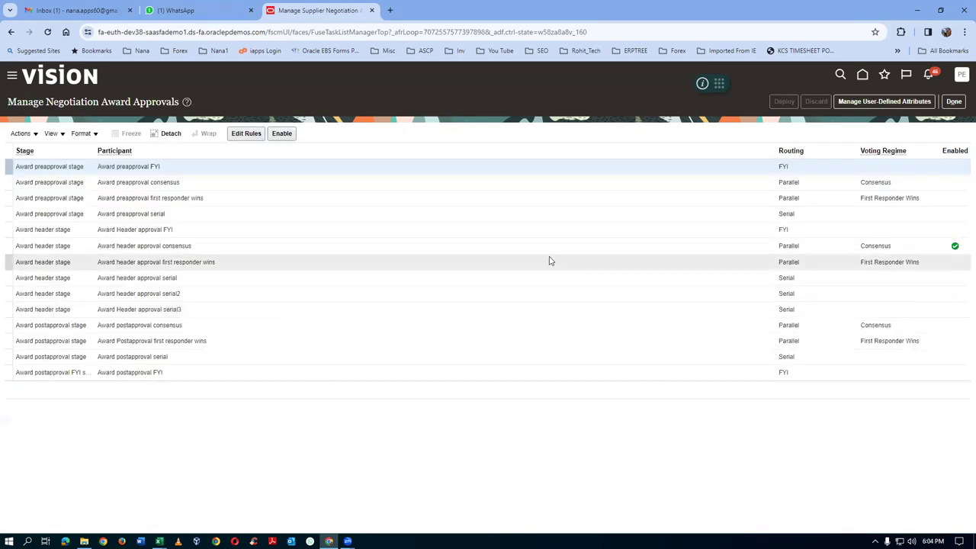
Review the approval rules of the enabled Award header approval consensus participant, then return to the task search without saving
left_click(548, 248)
left_click(246, 133)
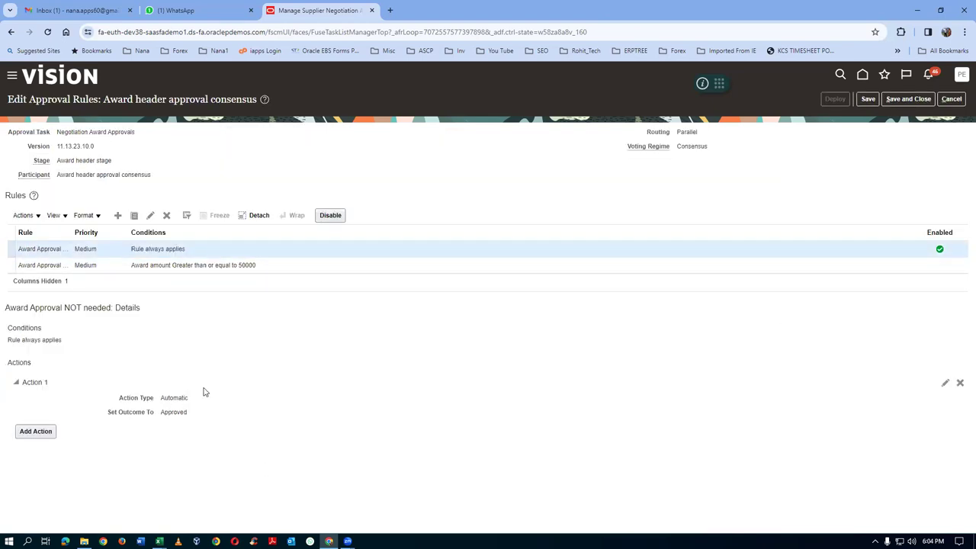
left_click(951, 99)
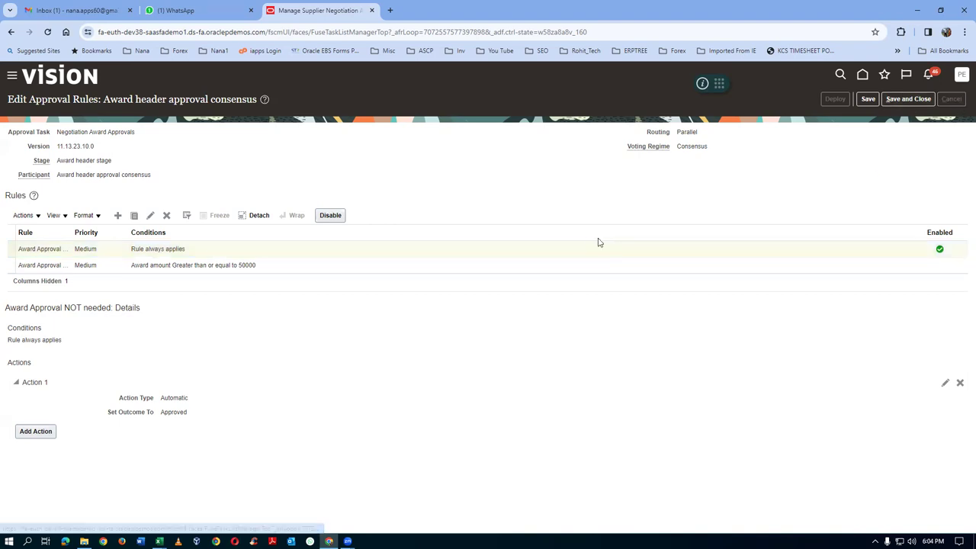
left_click(953, 101)
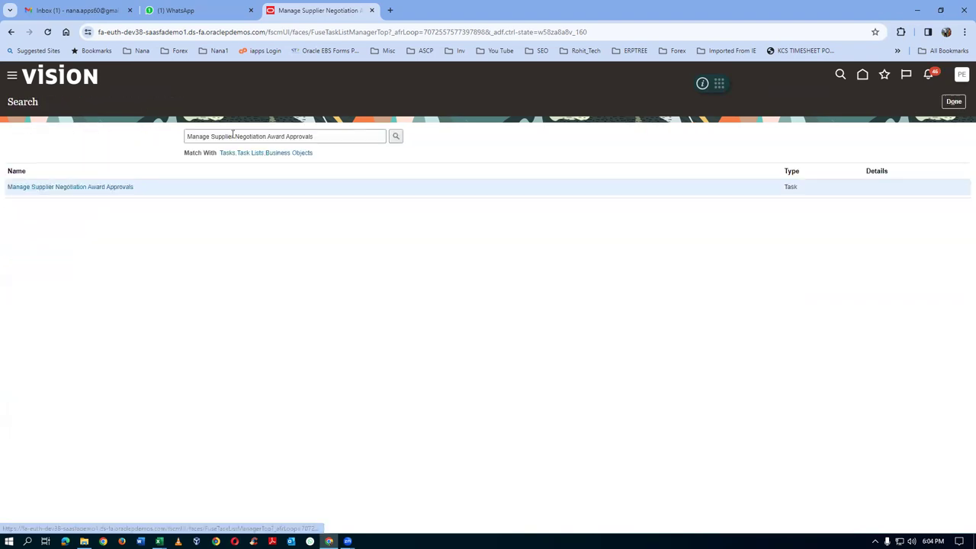
Search the setup tasks for man%req%app% and open Manage Requisition Approvals
type("man")
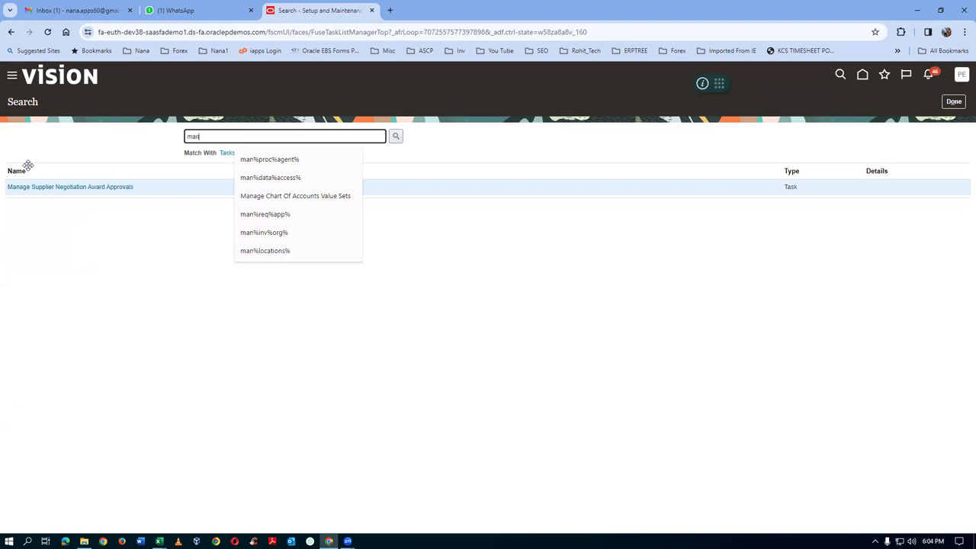
type("%req%app")
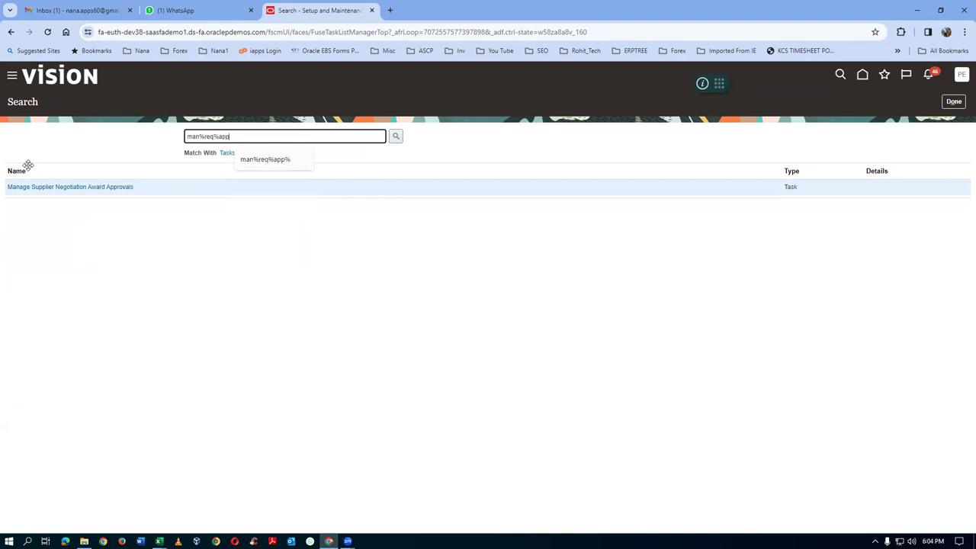
type("%")
key("Return")
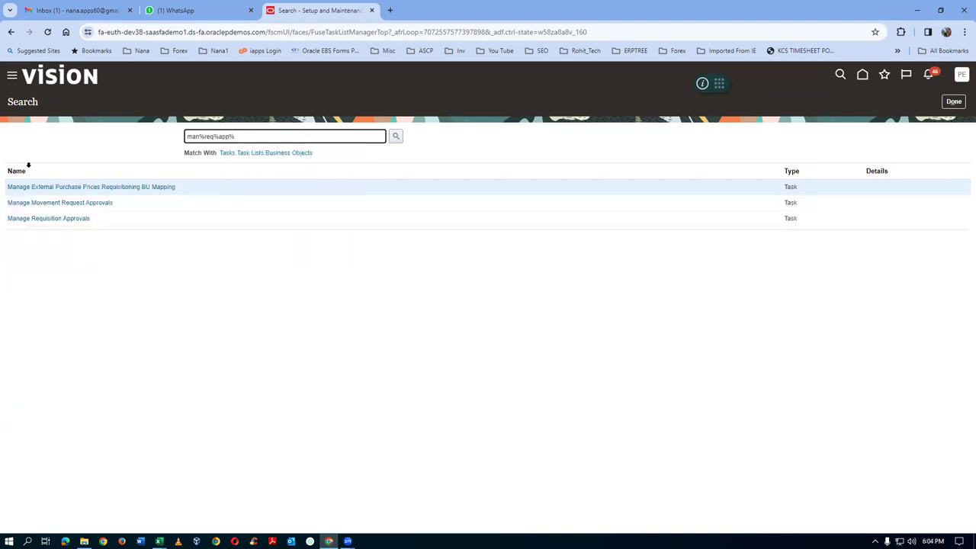
left_click(73, 219)
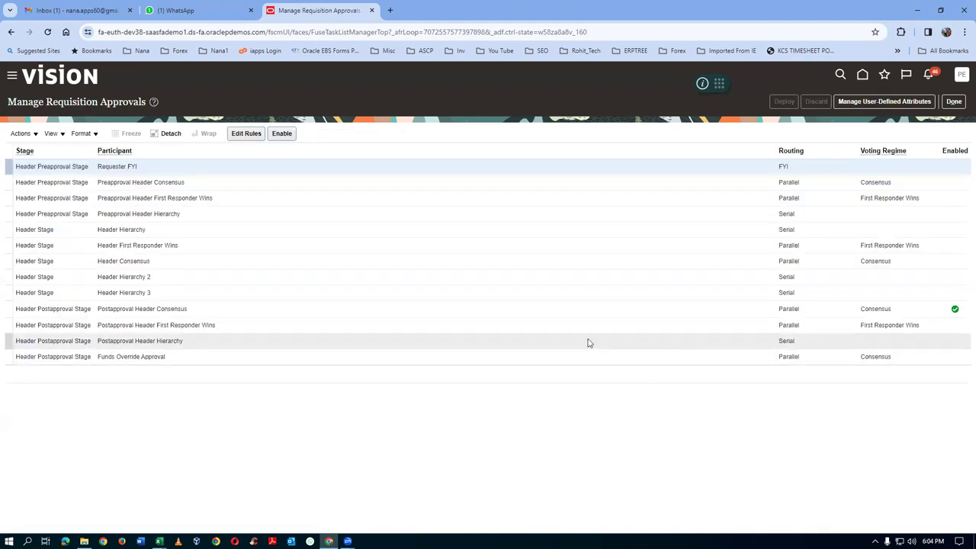
Review the approval rules of the enabled Postapproval Header Consensus participant, then return to the task search without saving
left_click(554, 311)
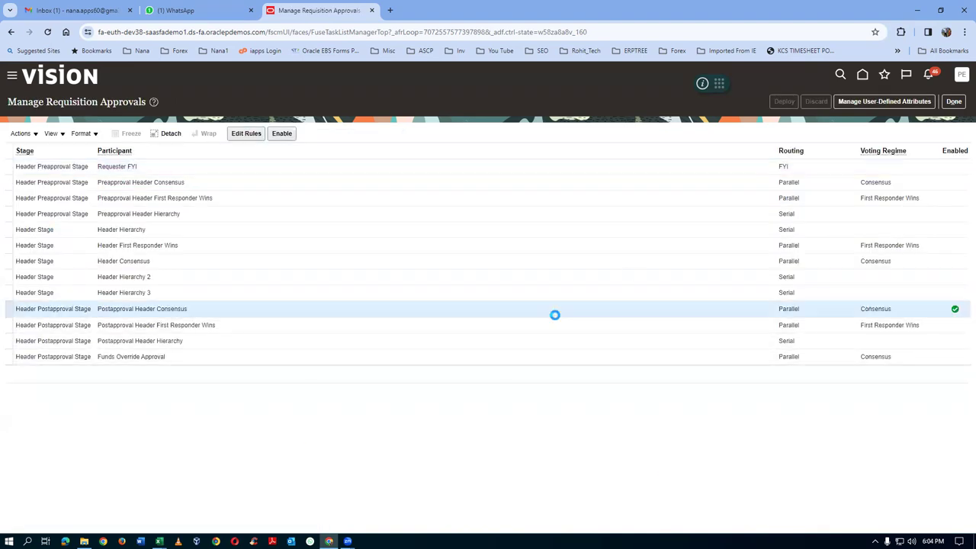
left_click(244, 134)
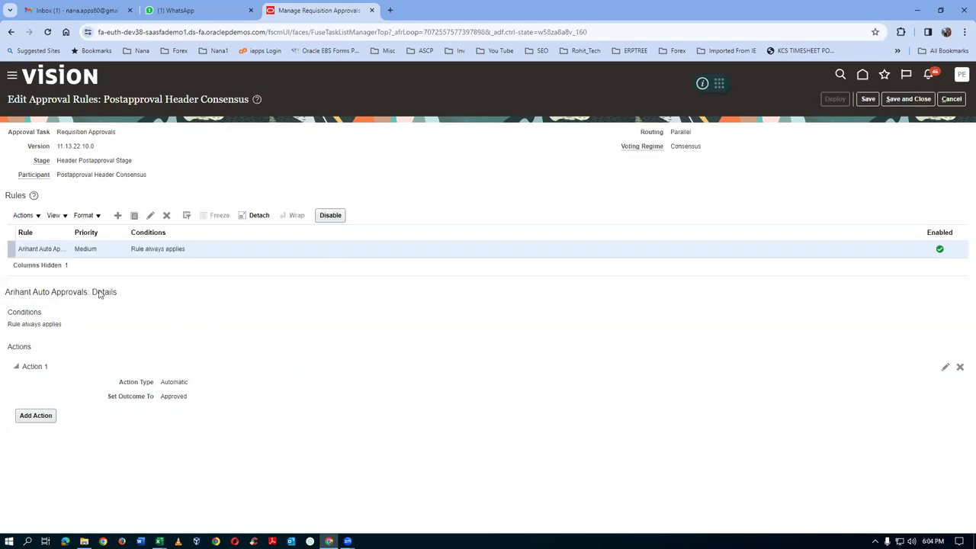
left_click(950, 99)
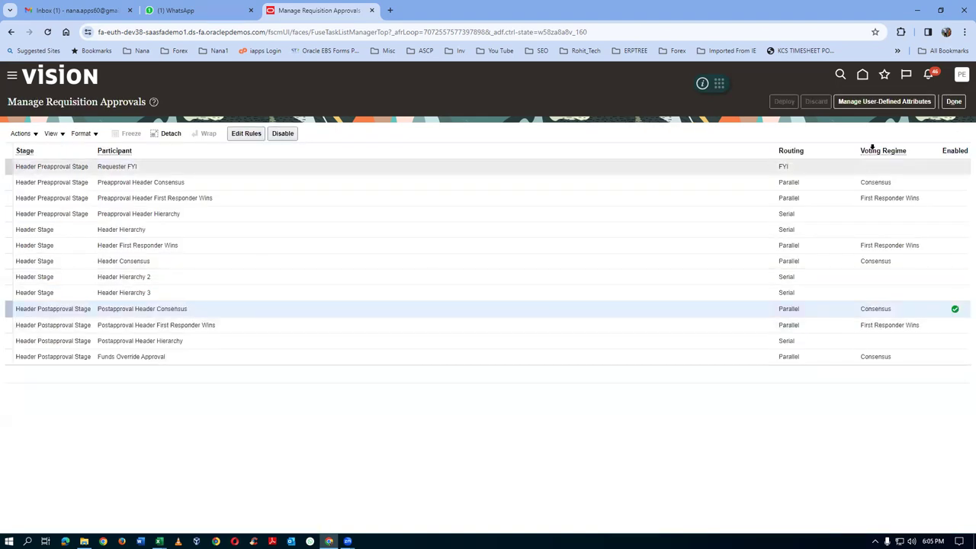
left_click(953, 101)
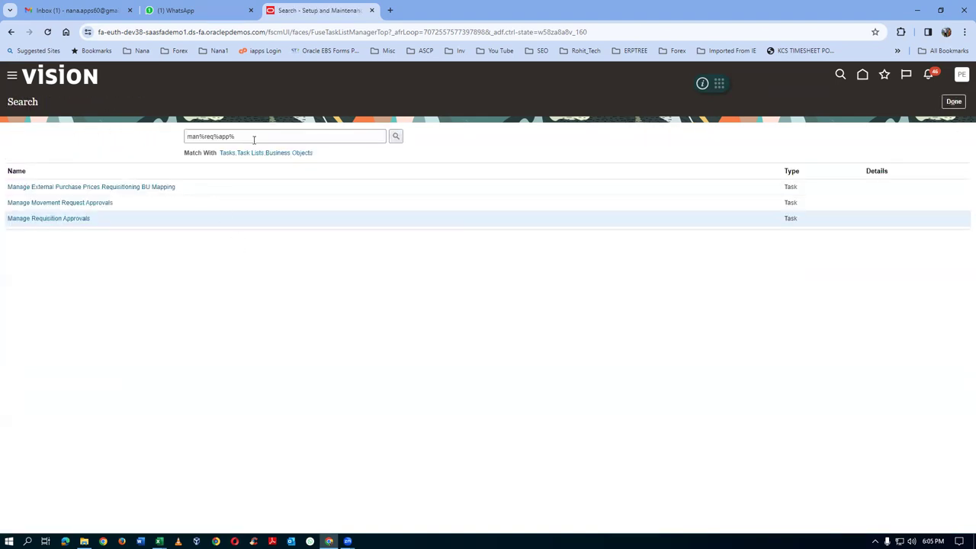
Search the setup tasks for man%doc%app% and open Manage Purchasing Document Approvals
type("man%")
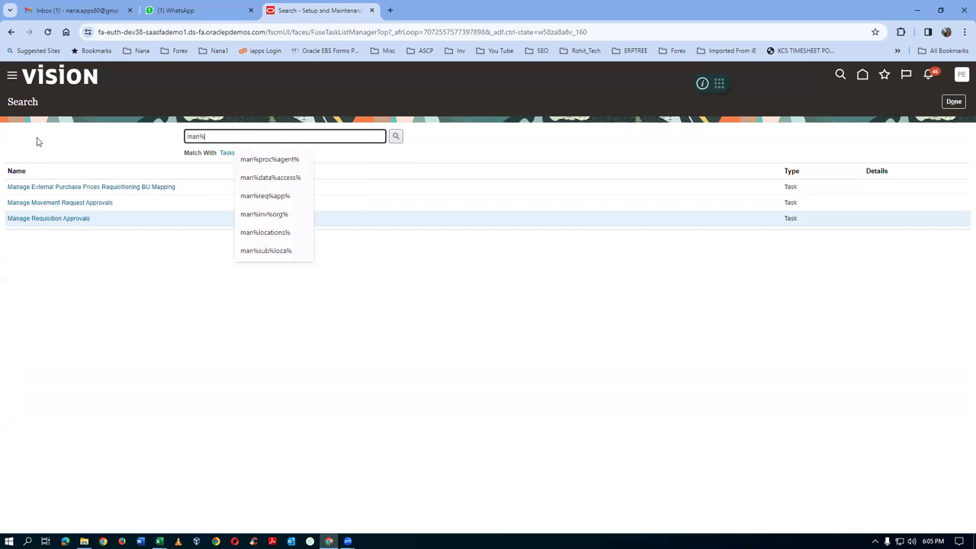
type("doc5app%")
key("Return")
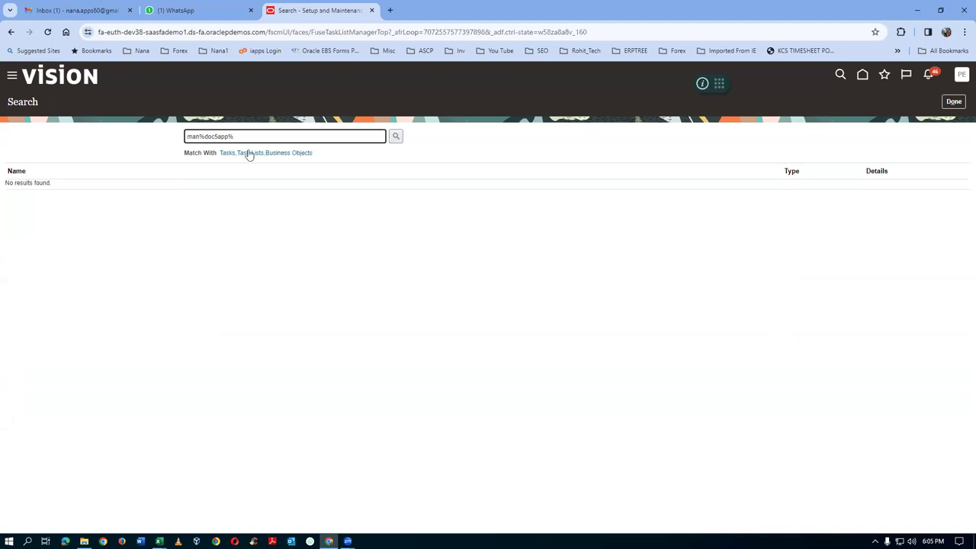
key("BackSpace")
key("BackSpace")
key("BackSpace")
type("%app%")
key("Return")
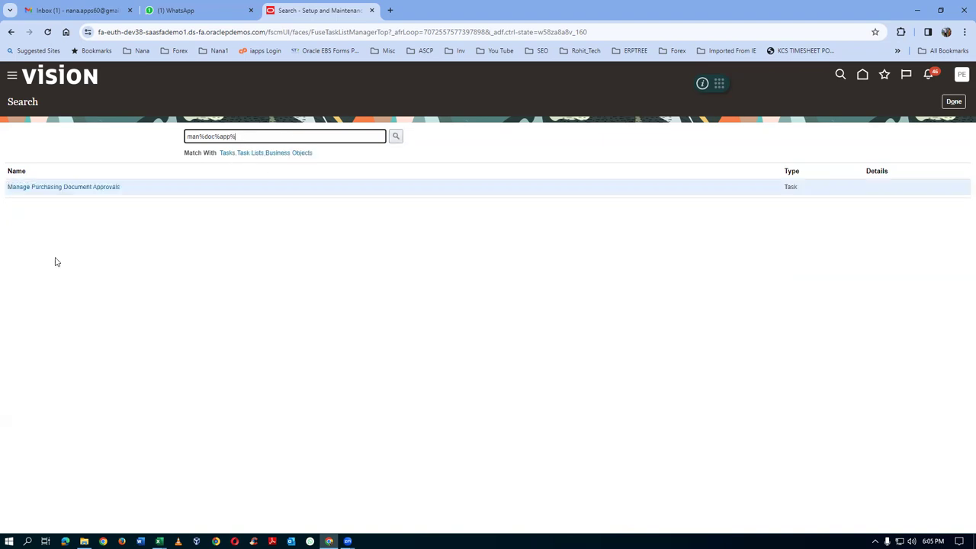
left_click(76, 187)
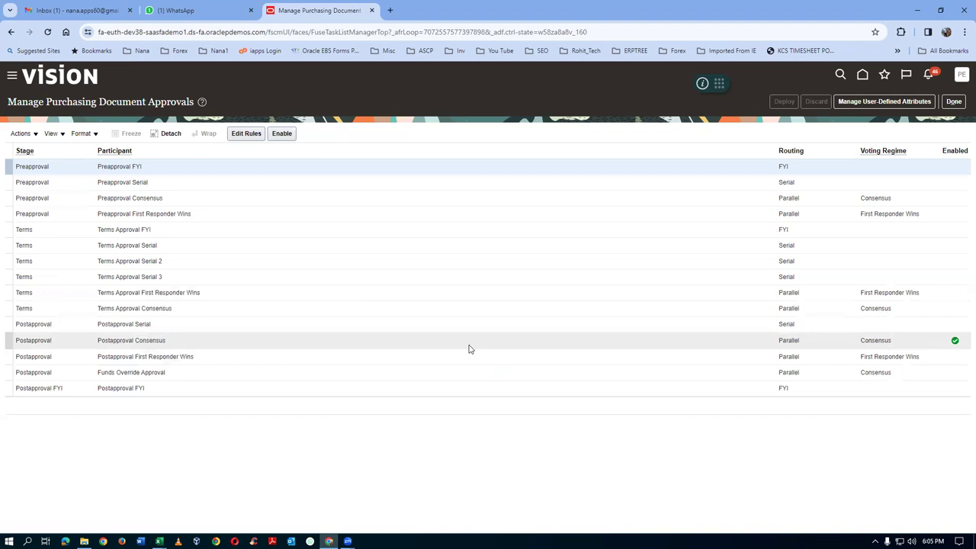
Review the approval rules of the enabled Postapproval Consensus participant, then leave without saving and return to the home page
left_click(469, 347)
left_click(246, 133)
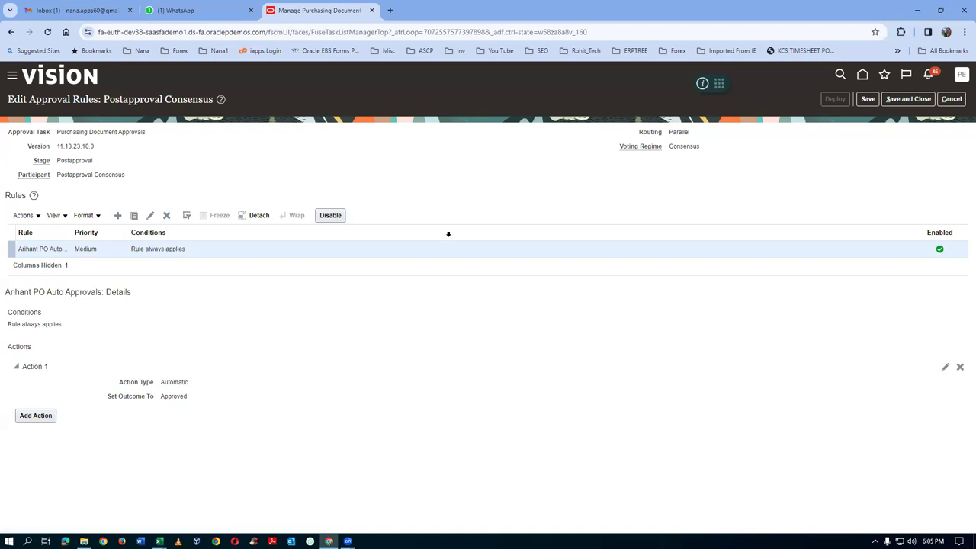
left_click(951, 99)
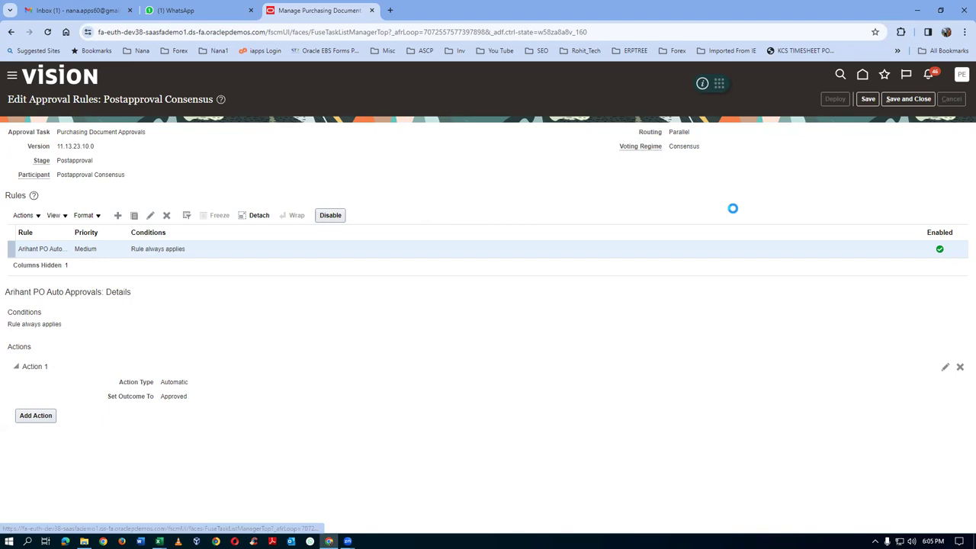
left_click(954, 102)
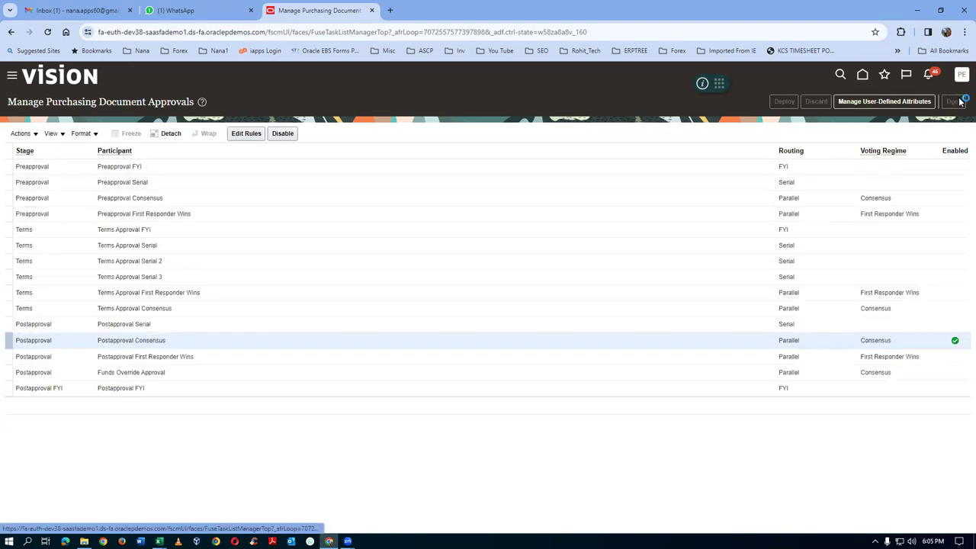
left_click(862, 76)
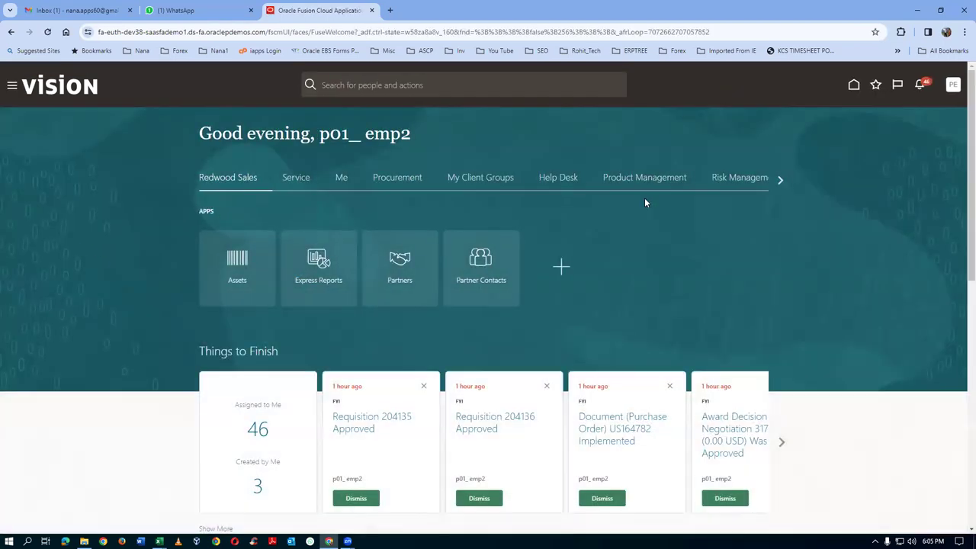
Look through the application groups on the home page to locate Procurement
left_click(780, 180)
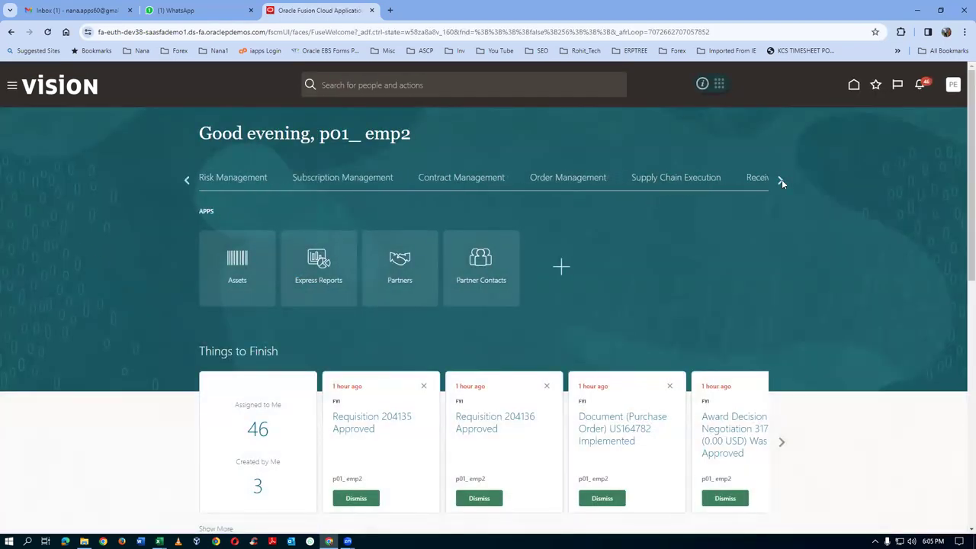
left_click(781, 180)
left_click(781, 180)
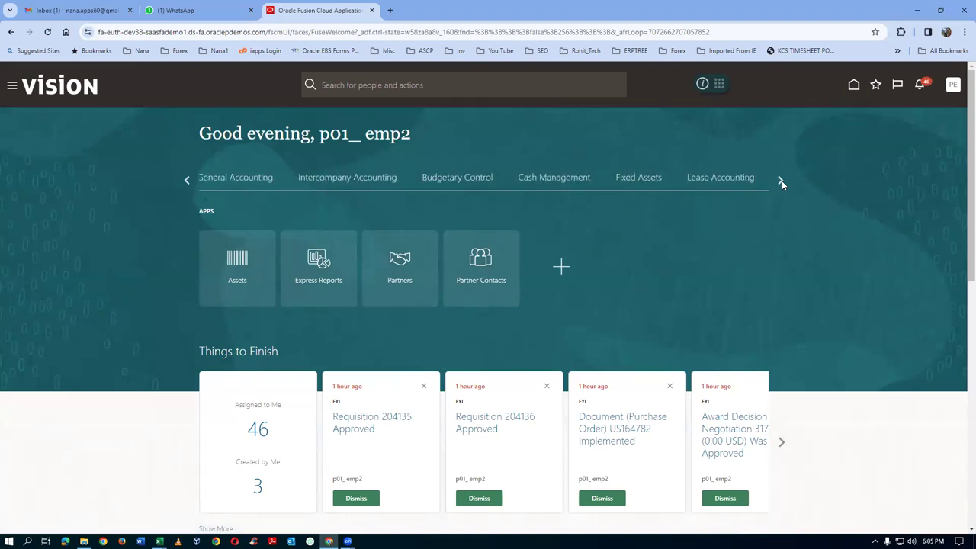
left_click(781, 180)
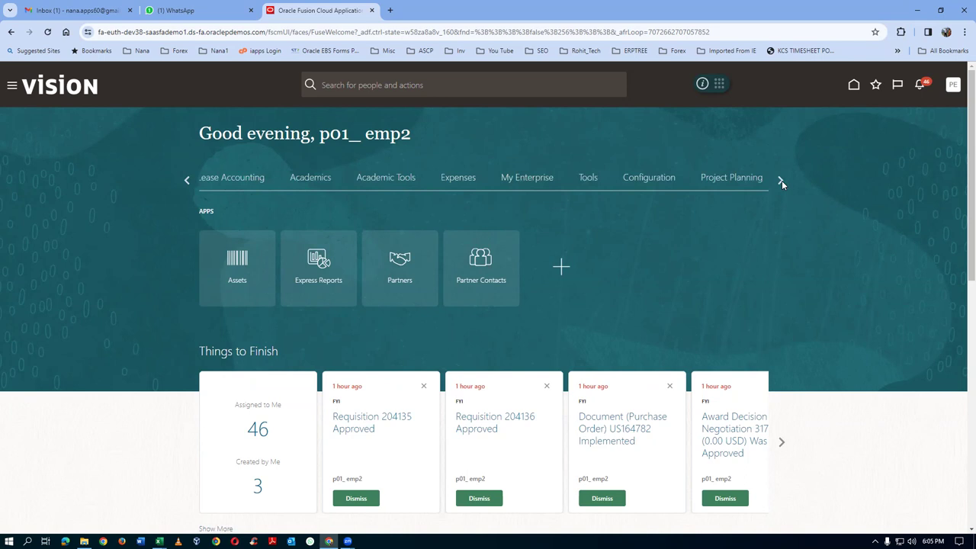
left_click(782, 181)
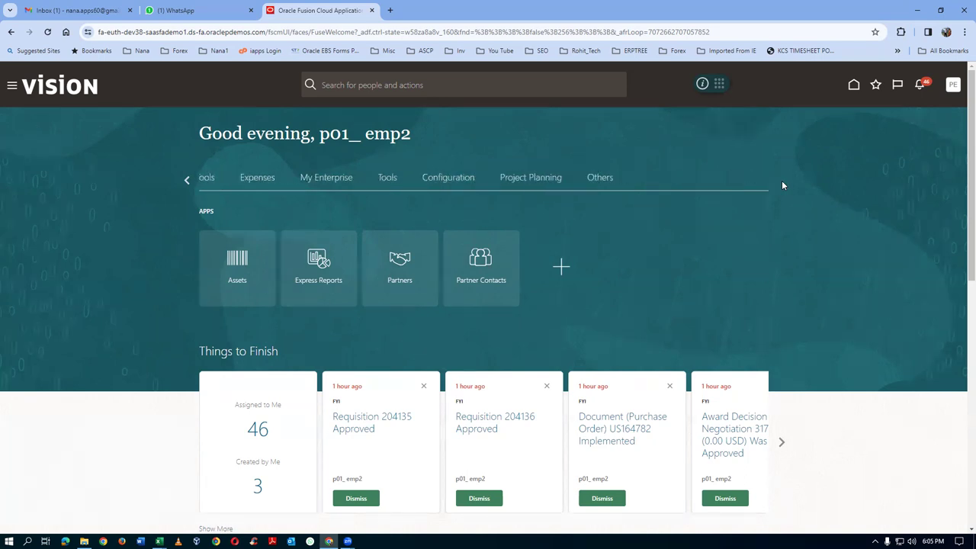
left_click(187, 180)
left_click(187, 179)
left_click(187, 179)
left_click(188, 180)
left_click(187, 180)
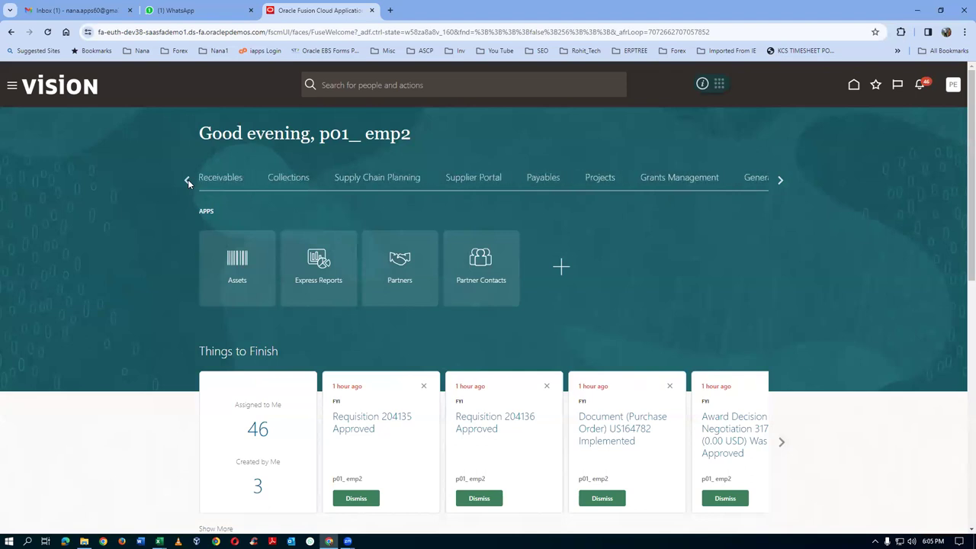
left_click(188, 180)
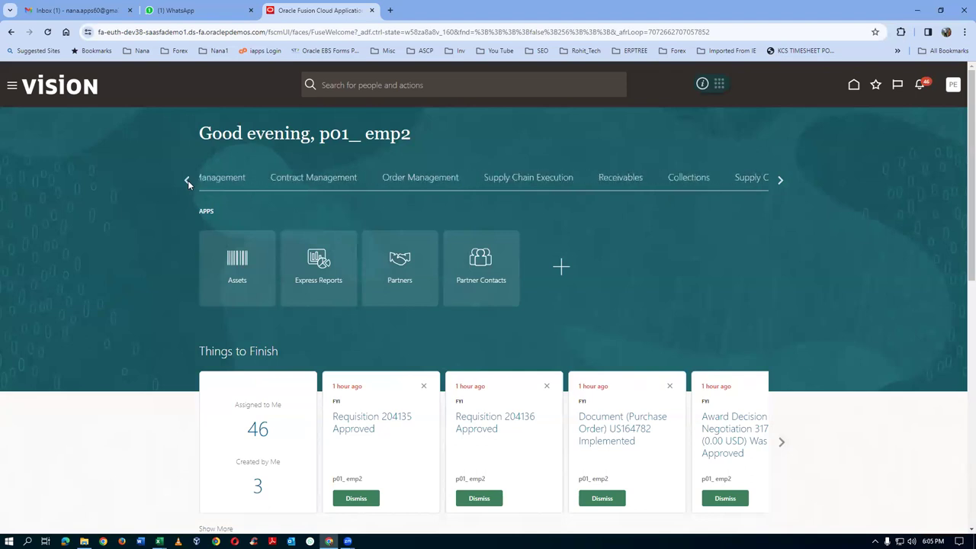
left_click(188, 180)
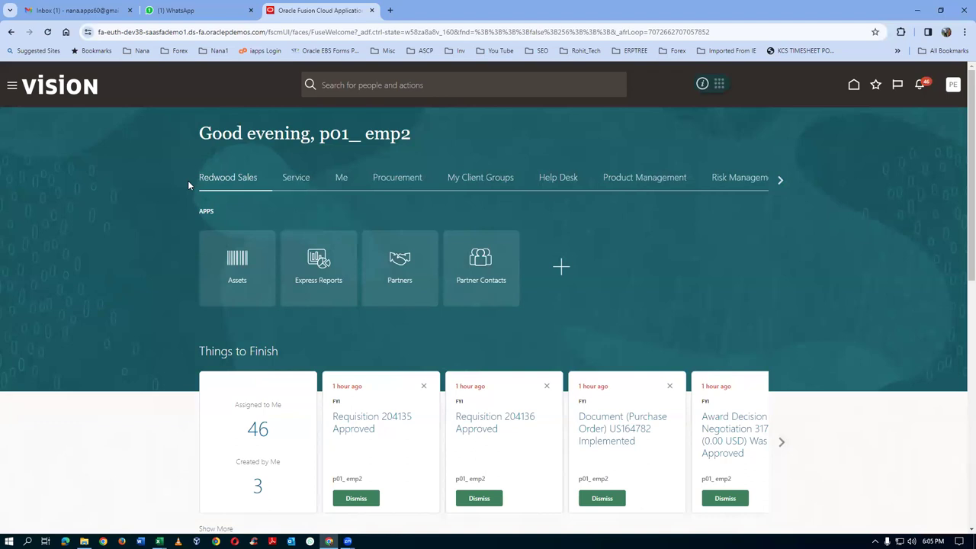
Open Purchase Requisitions from the Procurement group, review the requisition preferences for US1 Business Unit and close them
left_click(407, 181)
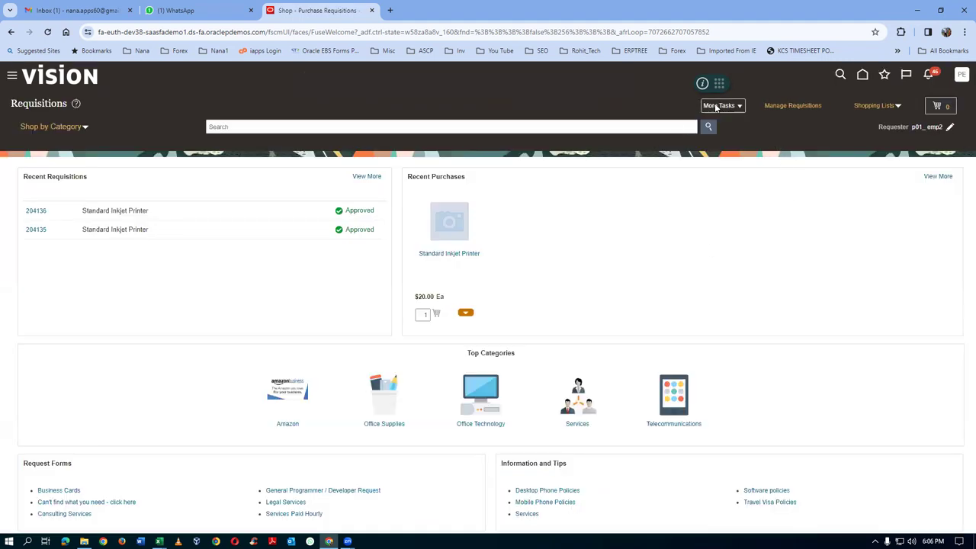
left_click(724, 105)
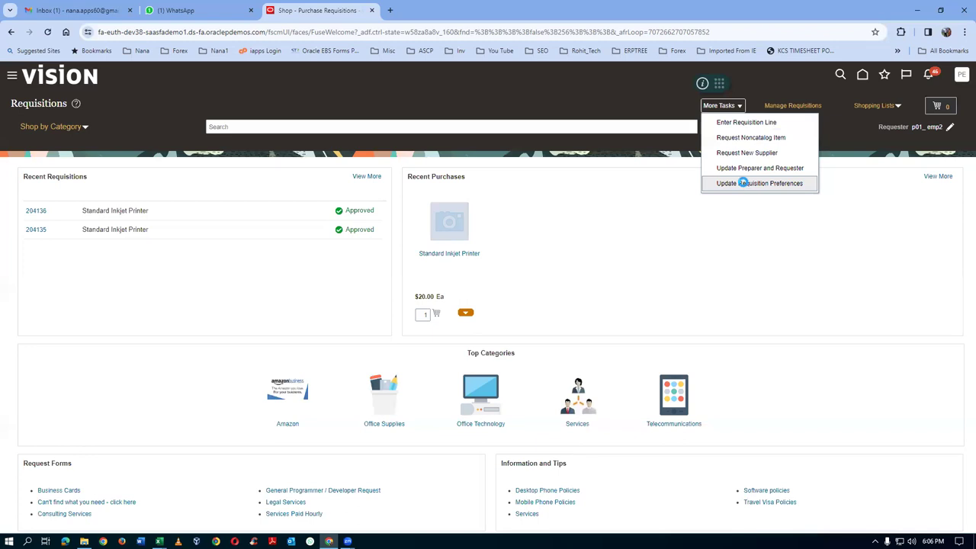
left_click(745, 185)
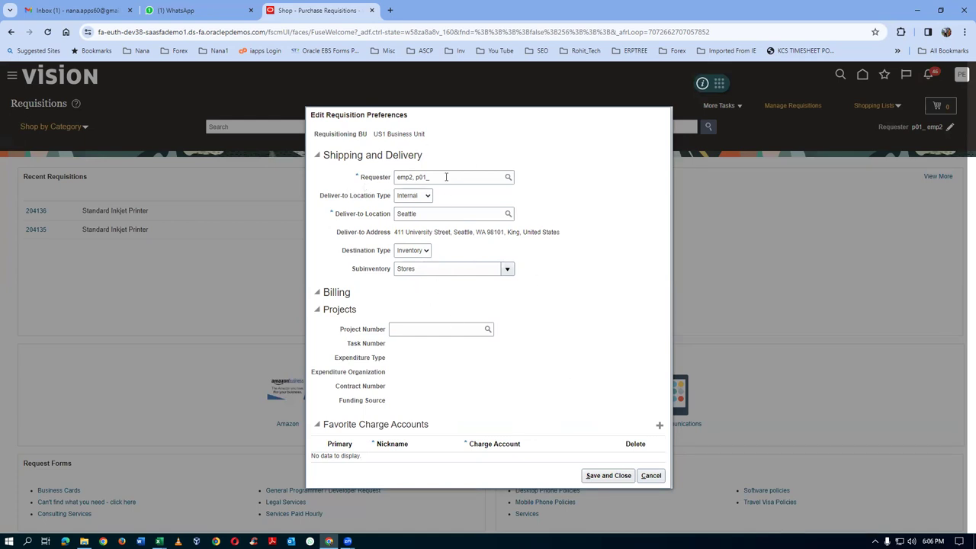
left_click_drag(384, 135, 391, 137)
left_click(638, 475)
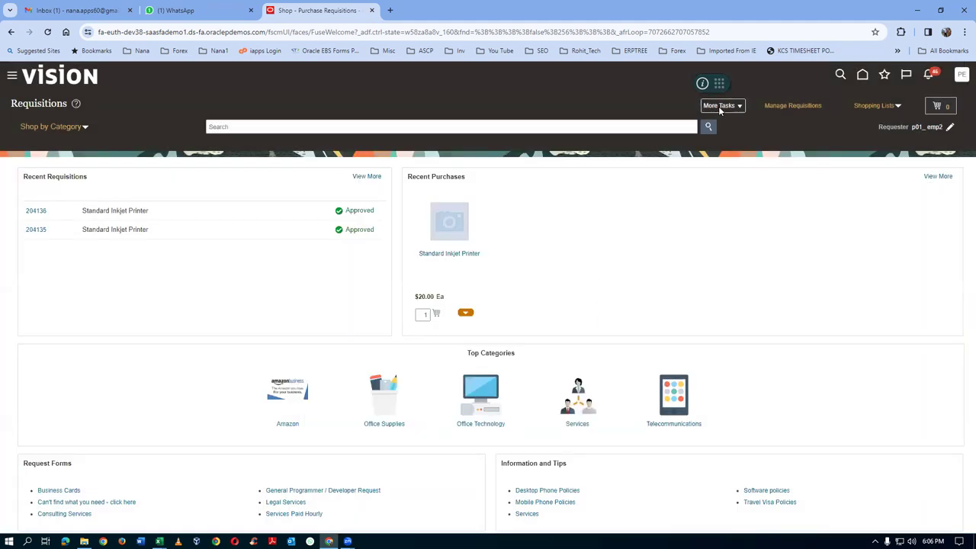
Start a new requisition line for item AS65000 Standard Inkjet Printer with a quantity of 10
left_click(720, 105)
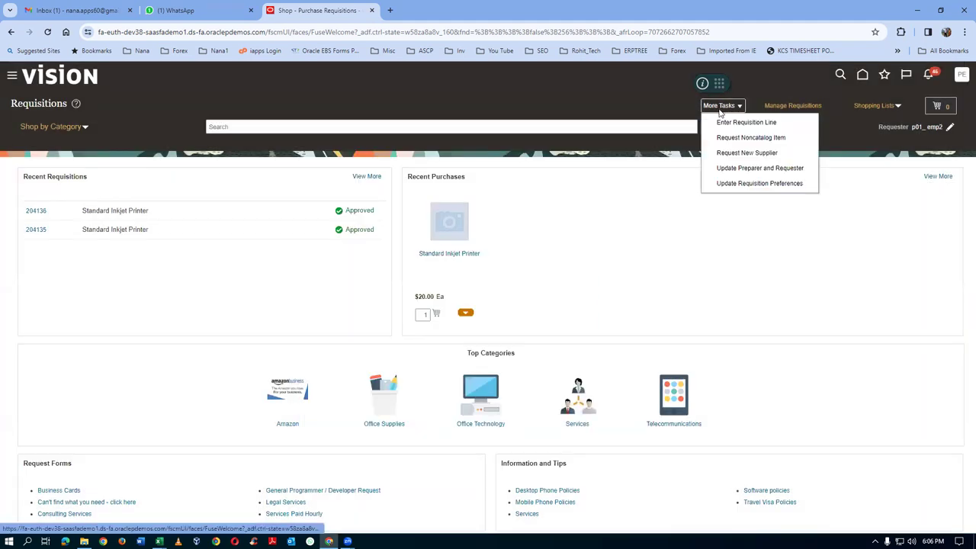
left_click(721, 122)
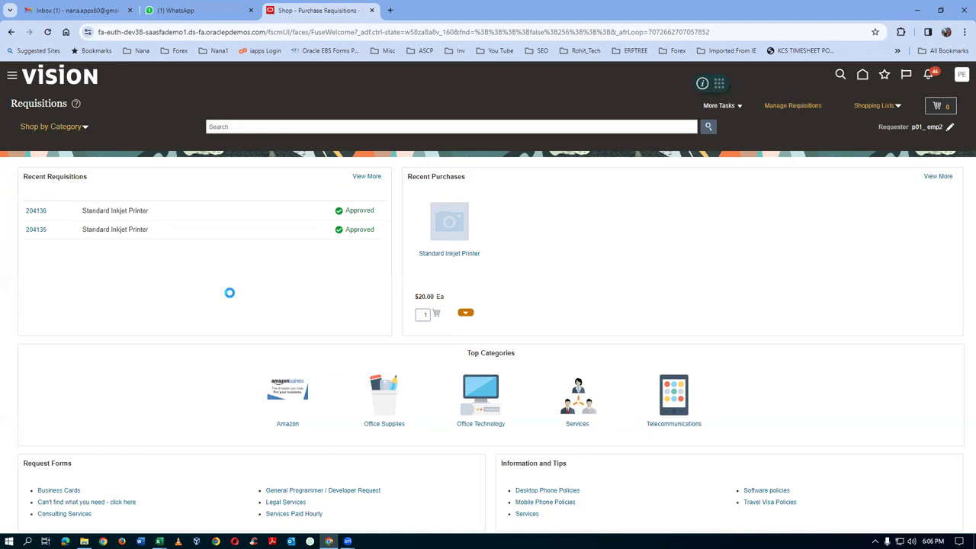
left_click(218, 163)
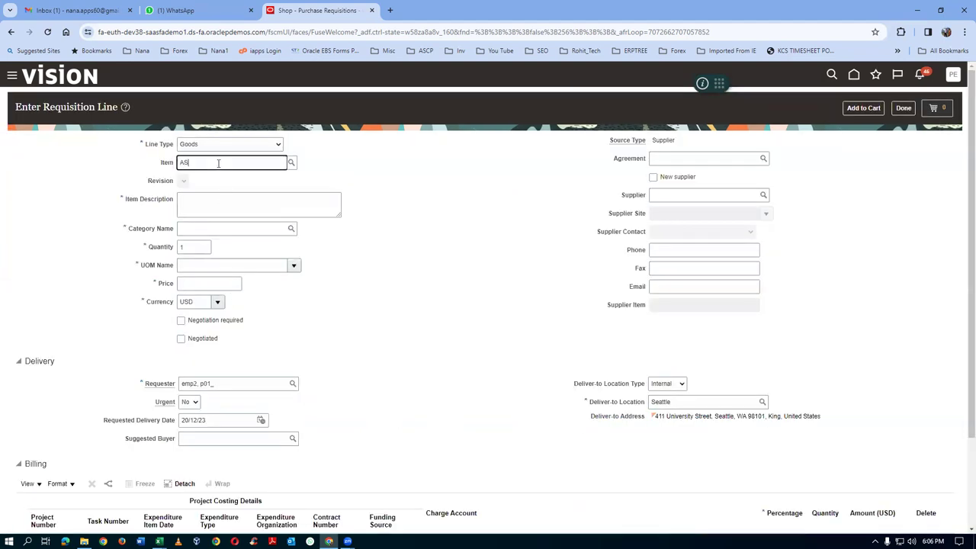
type("AS65000")
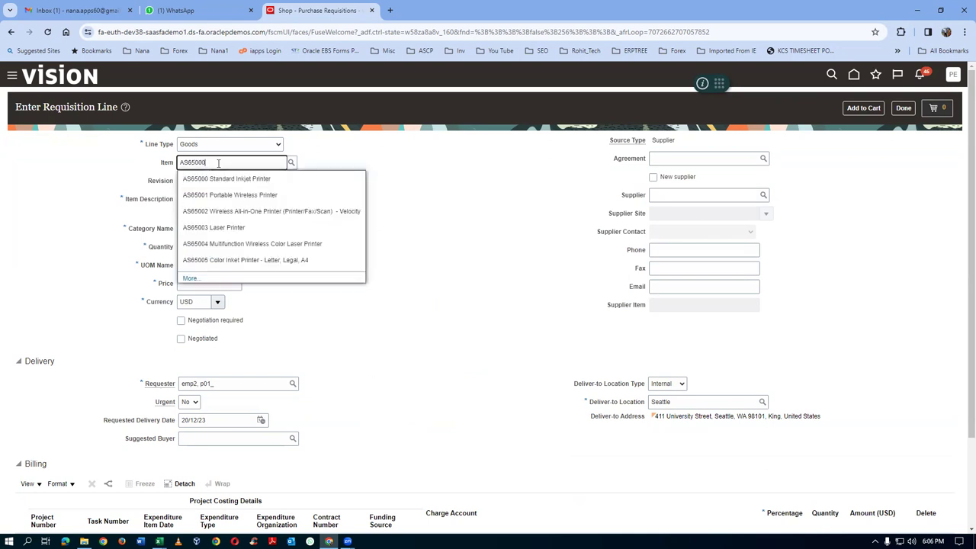
left_click(222, 178)
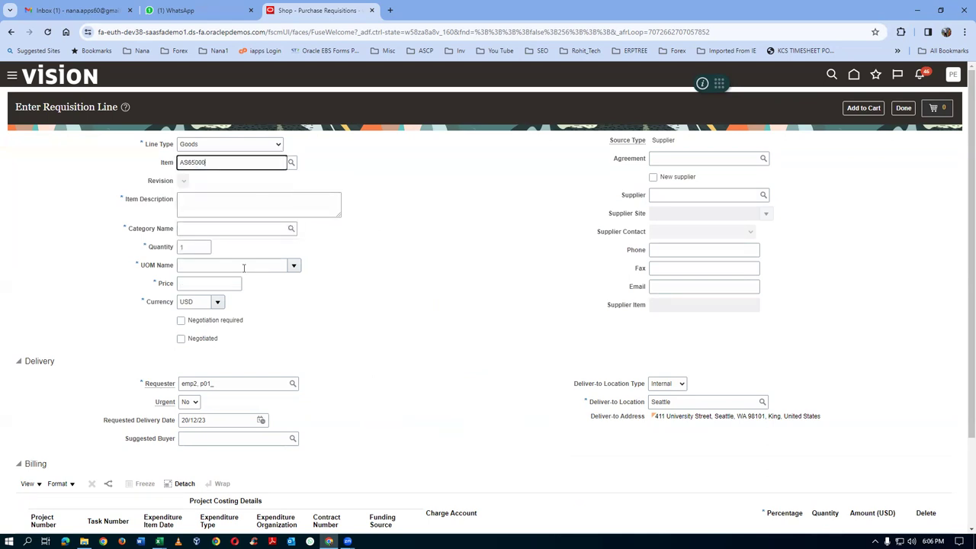
left_click(194, 245)
type("0")
key("Tab")
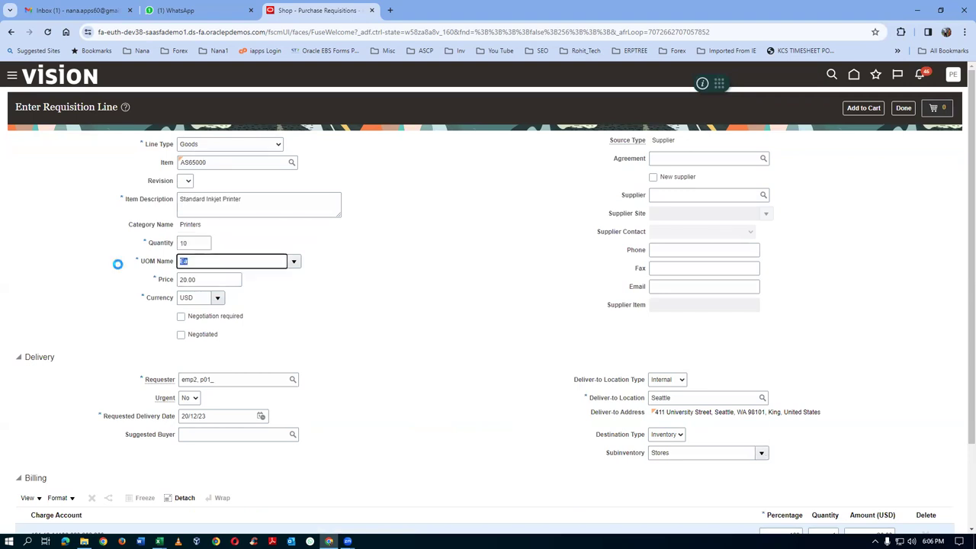
Check the line's delivery and billing details, add it to the cart and open the cart's requisition for review
scroll(300, 355, "down", 2)
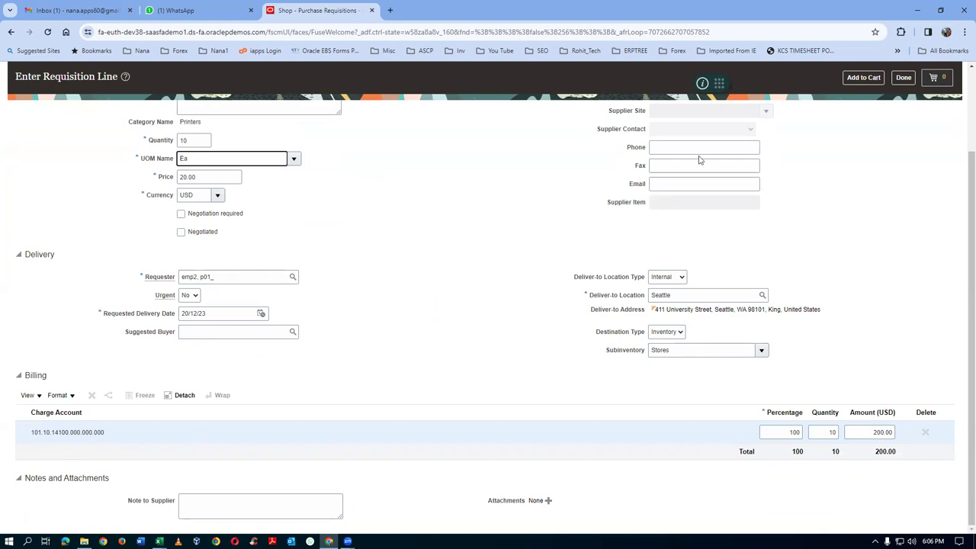
scroll(699, 160, "up", 2)
left_click(866, 109)
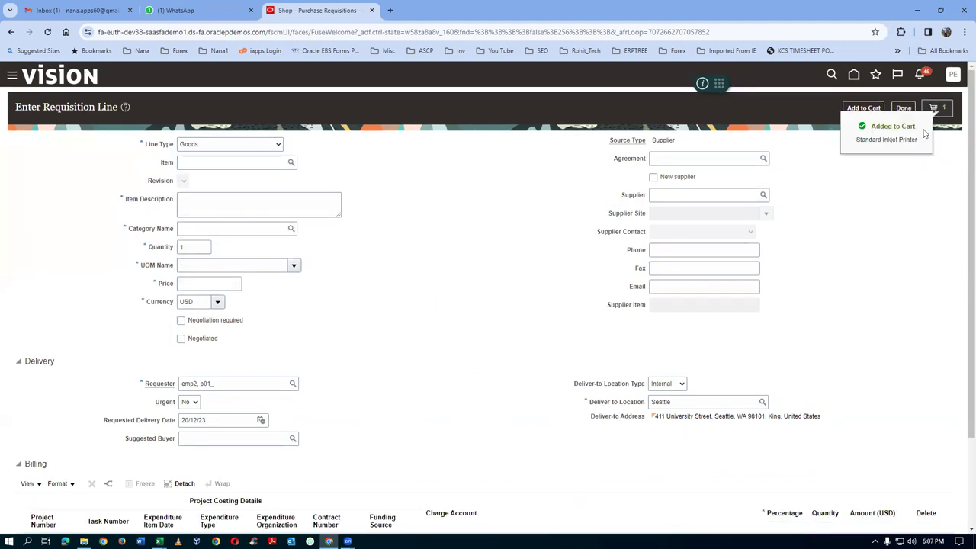
left_click(943, 112)
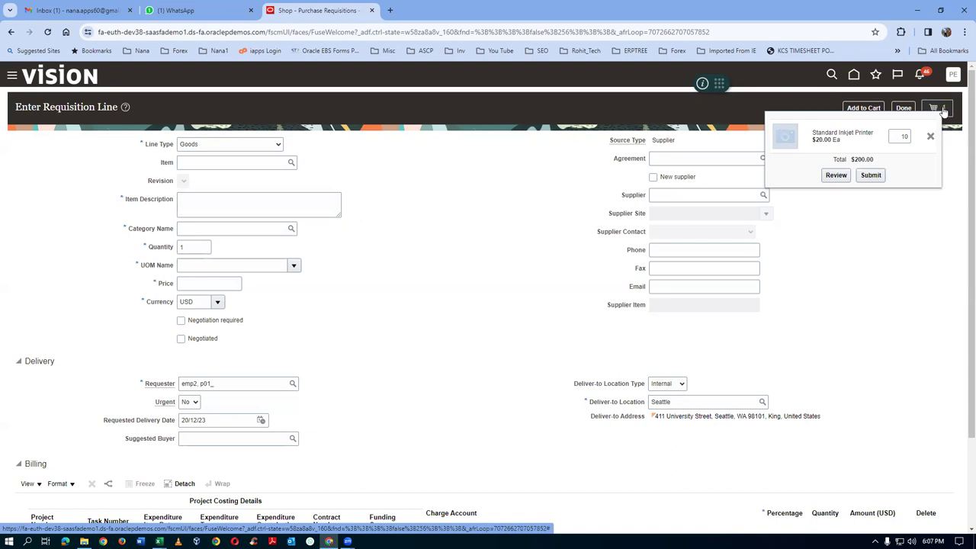
left_click(835, 176)
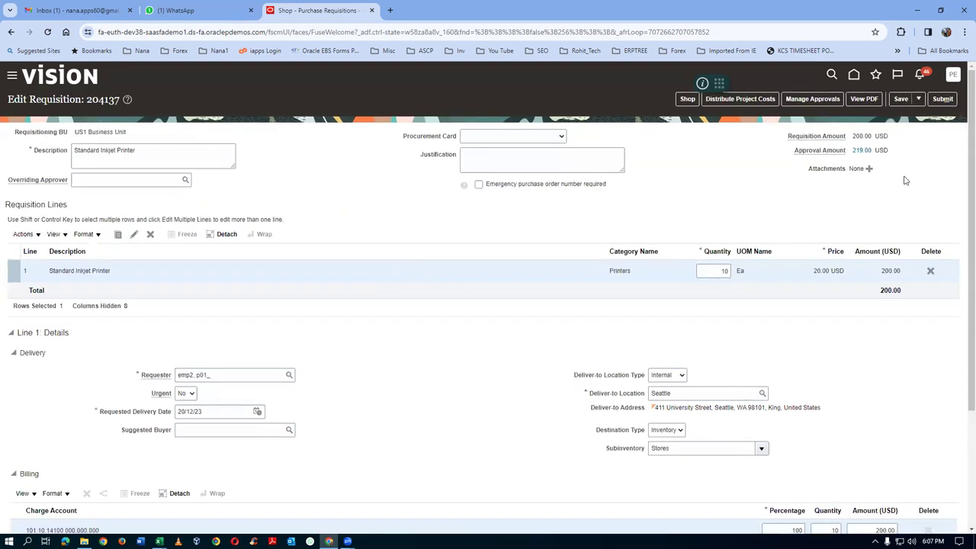
Open the requisition's approval route to check its participants, then submit the requisition
left_click(793, 102)
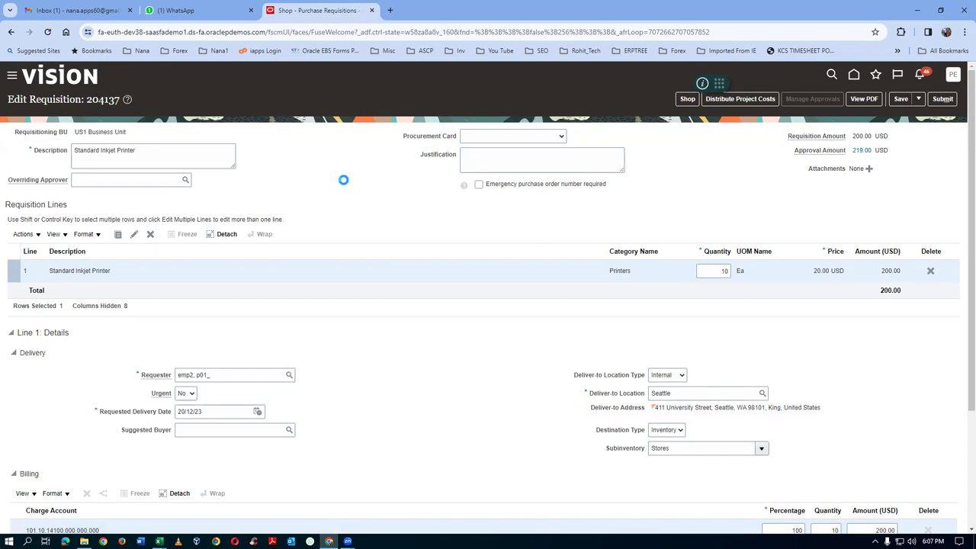
left_click(53, 10)
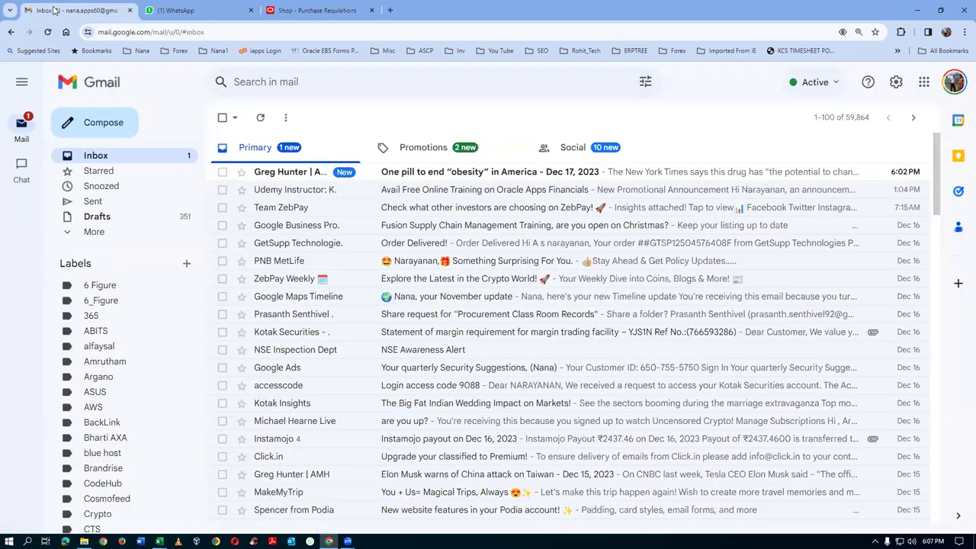
left_click(309, 11)
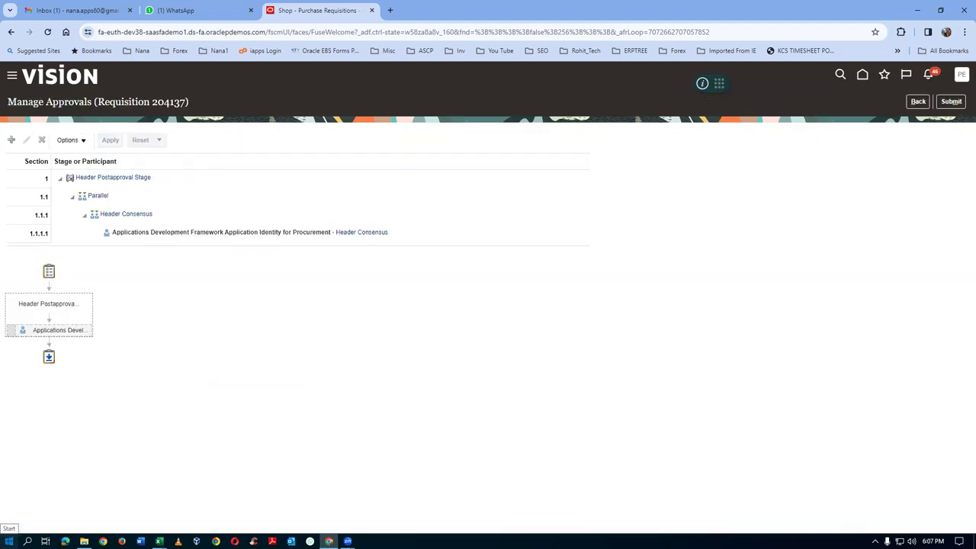
left_click(9, 540)
left_click(483, 319)
left_click(951, 102)
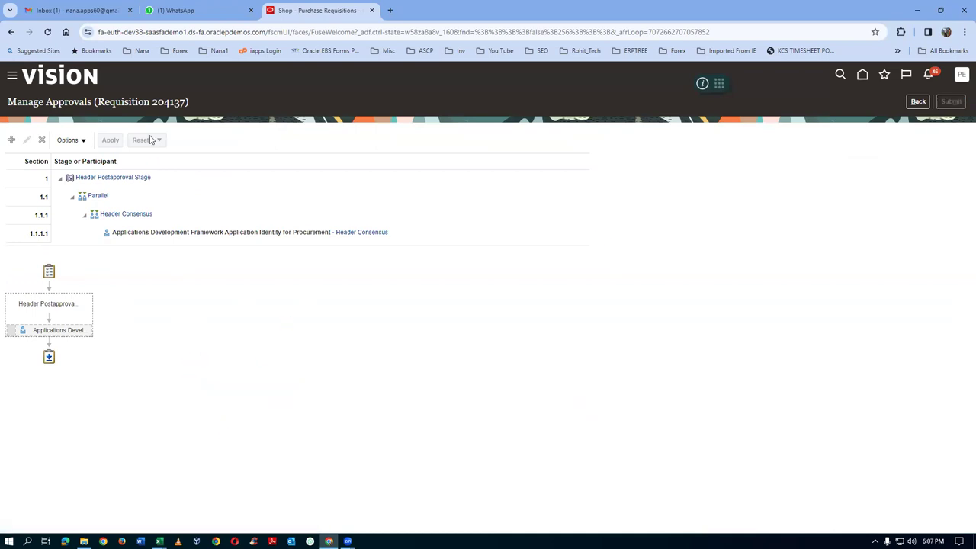
Open Notepad and note the submitted requisition as "PR 204137"
left_click(9, 541)
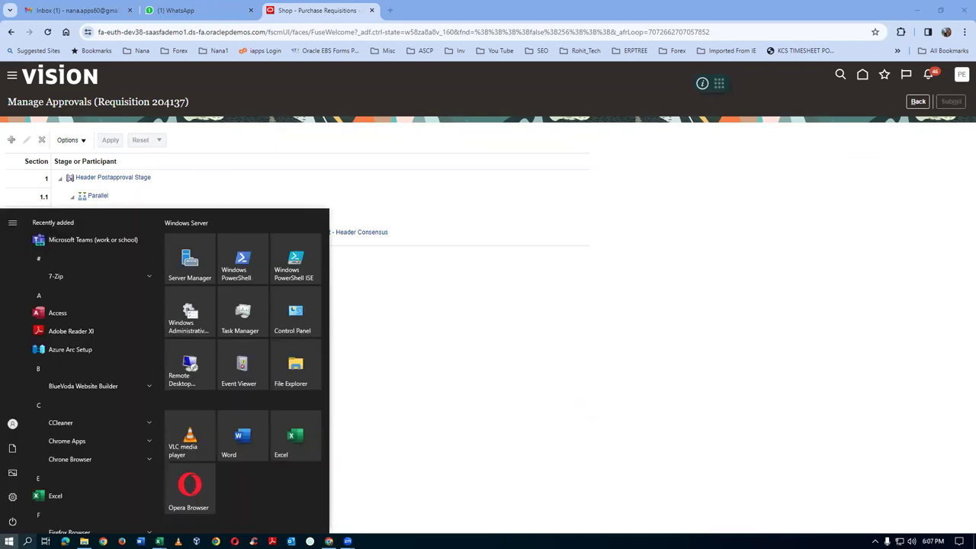
type("notep")
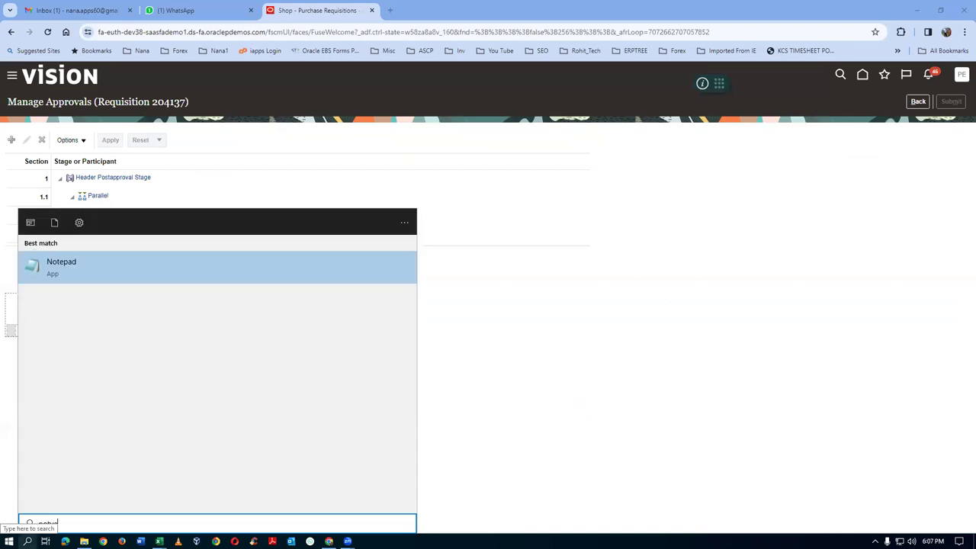
key("Return")
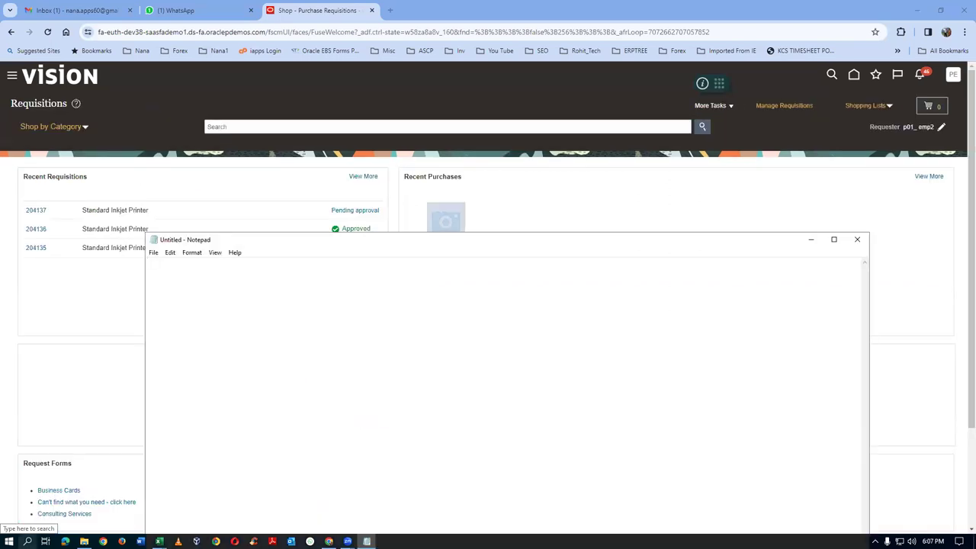
key("Return")
type("PR  204137")
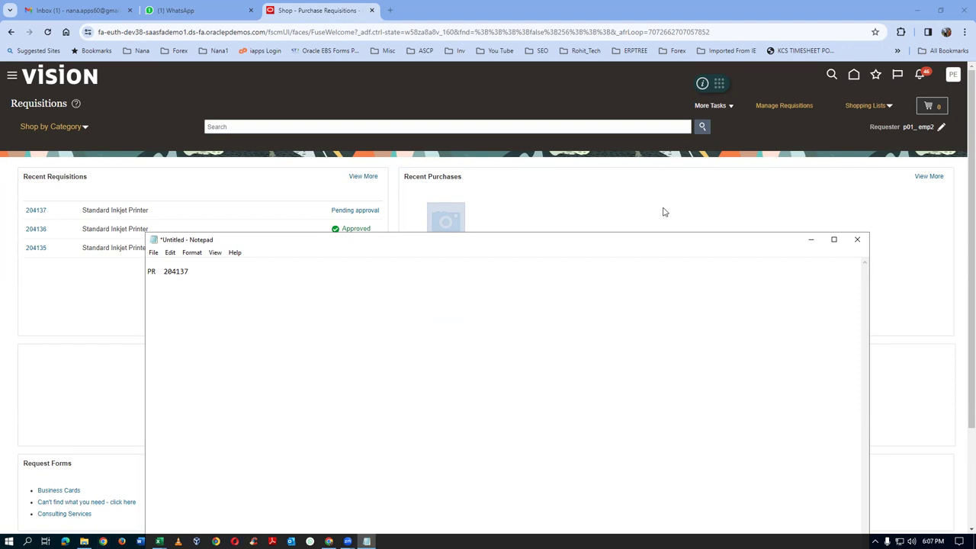
Return to the Fusion home page, go to Purchase Orders and open the Process Requisitions task
left_click(854, 73)
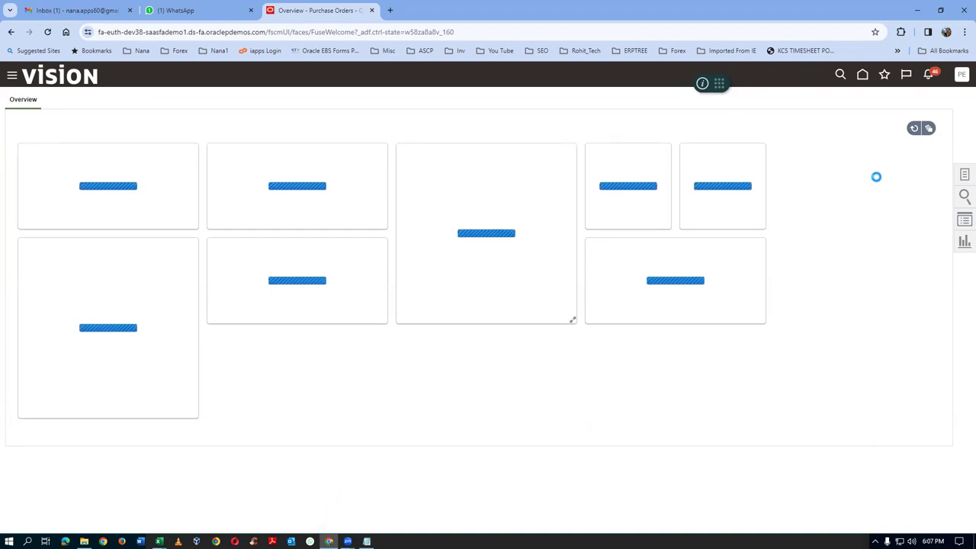
left_click(860, 109)
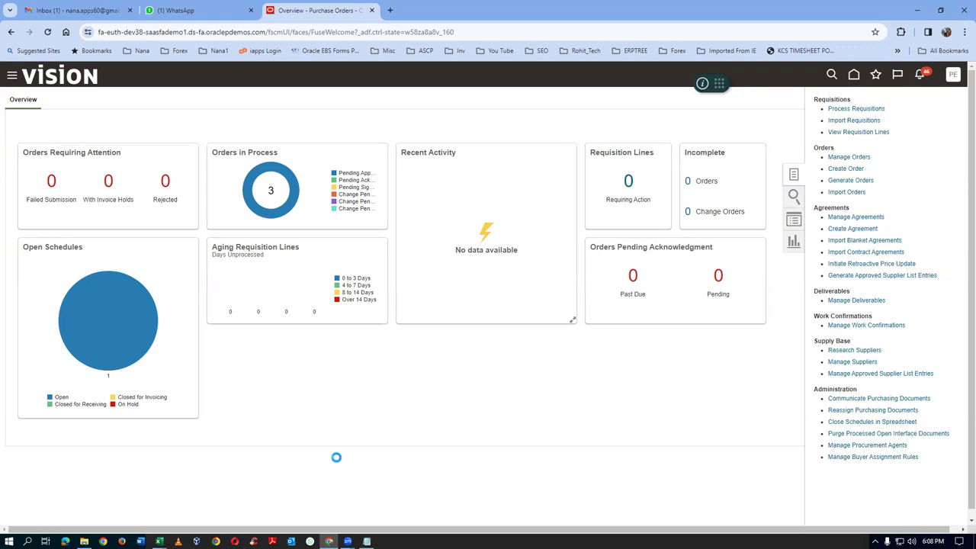
left_click(366, 541)
left_click(367, 541)
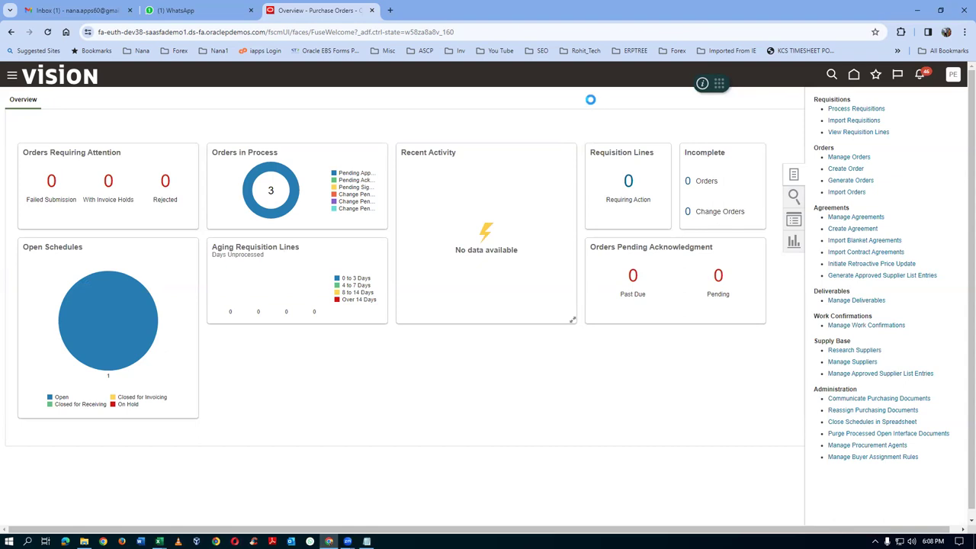
Clear the buyer criterion, enter requisition 204137 and set the requisitioning BU to US1 Business Unit
left_click(211, 232)
key("ctrl+a")
key("BackSpace")
left_click(190, 213)
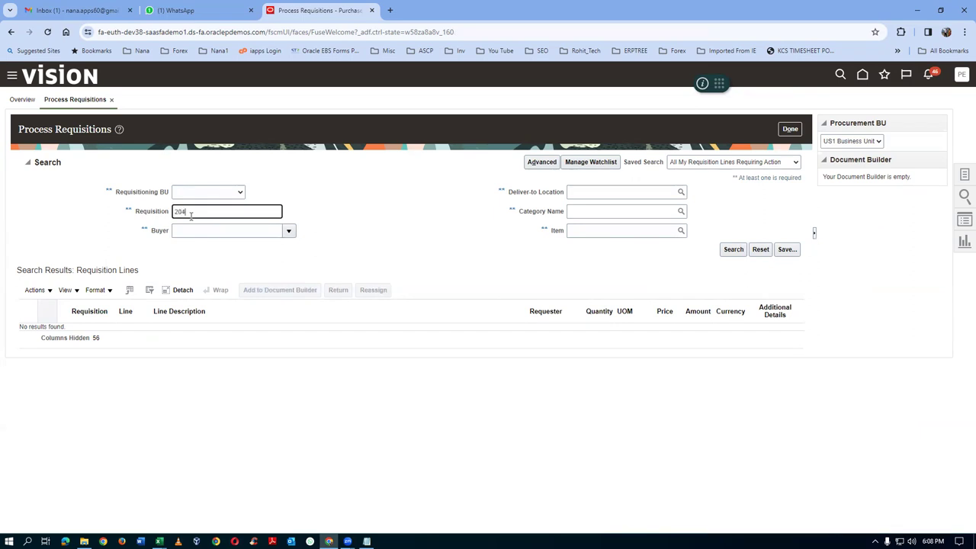
key("Tab")
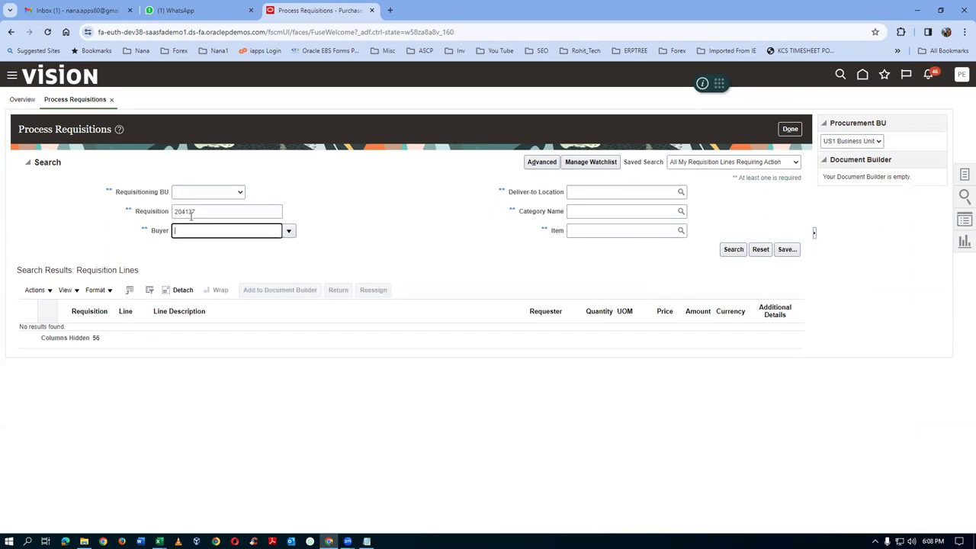
left_click(183, 192)
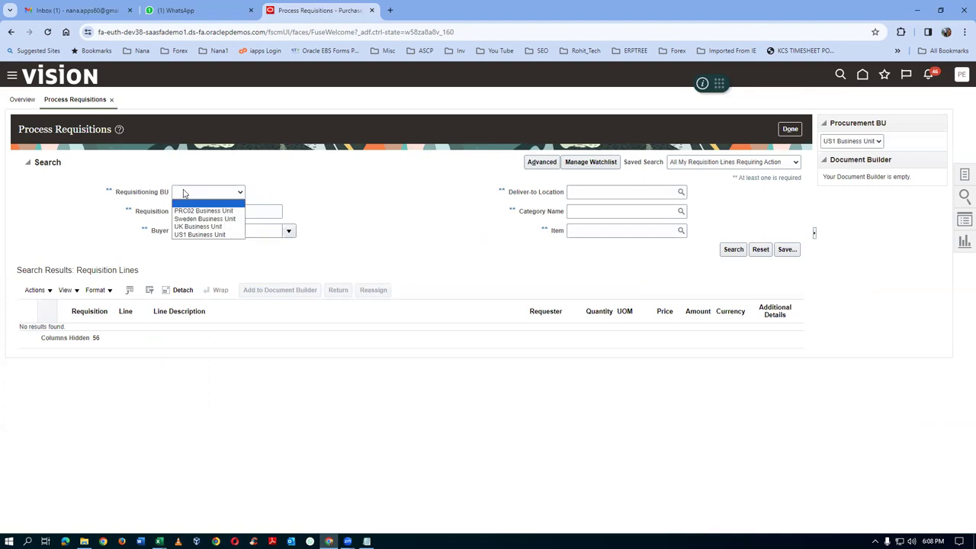
left_click(198, 235)
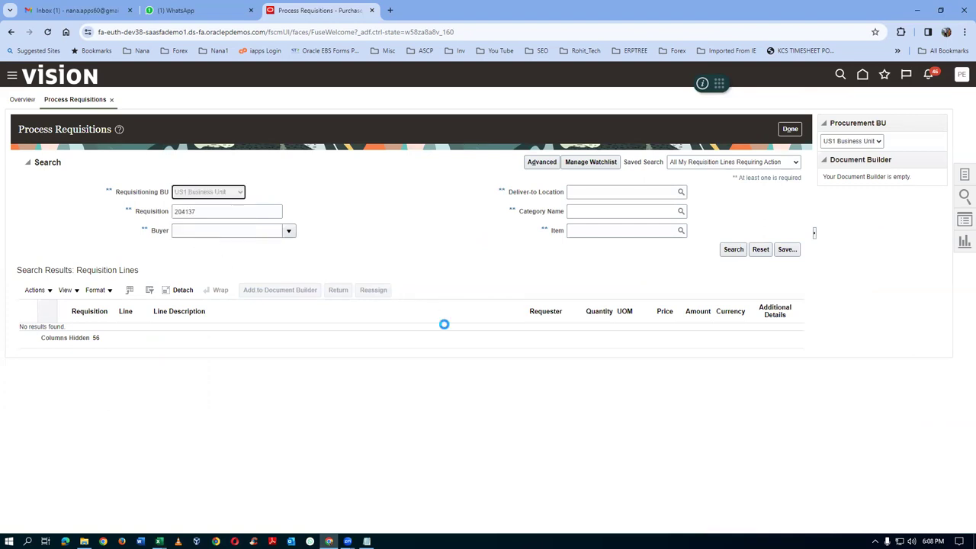
Search for the requisition's lines, check the number against the Notepad note and rerun the search
left_click(731, 251)
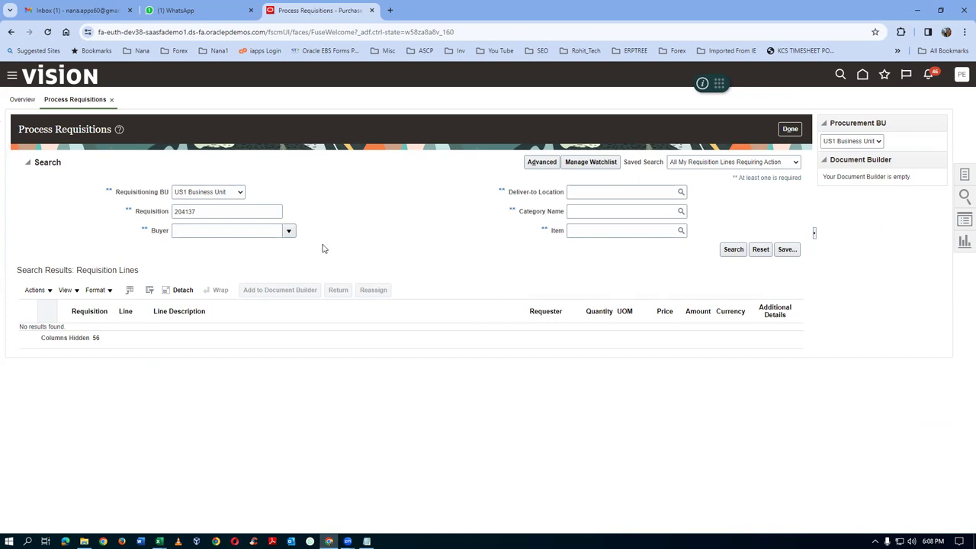
left_click(729, 252)
left_click(367, 541)
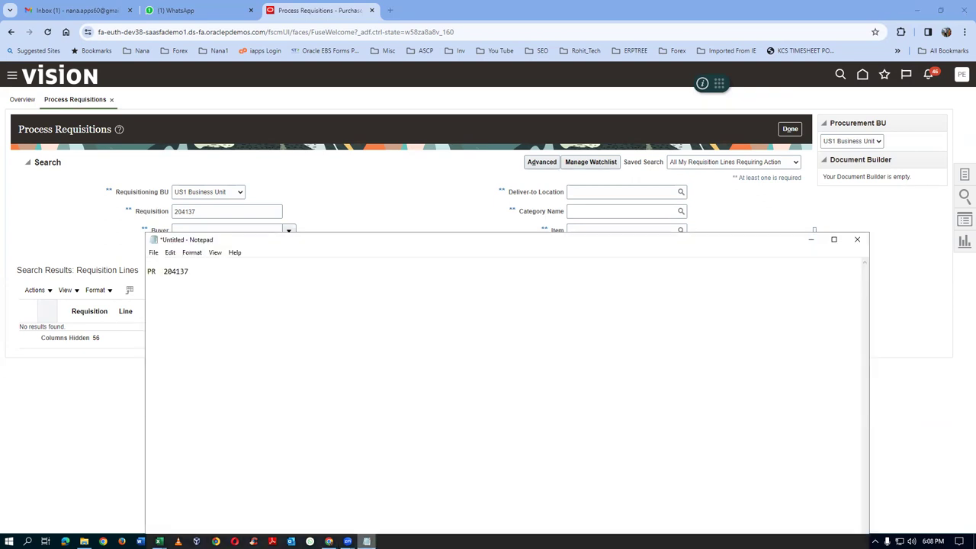
left_click(367, 541)
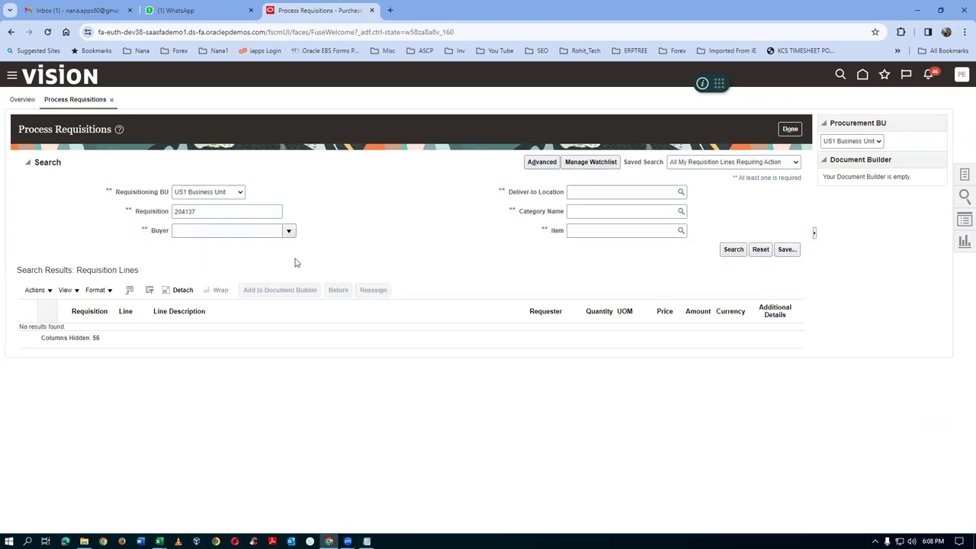
left_click(733, 250)
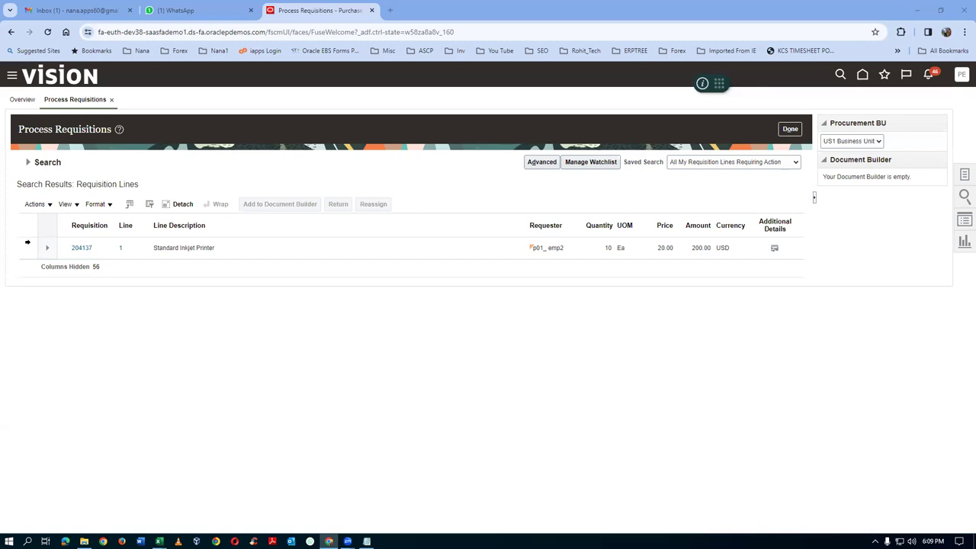
Select the Standard Inkjet Printer line, start adding it to the Document Builder and set the type to New Negotiation
left_click(28, 243)
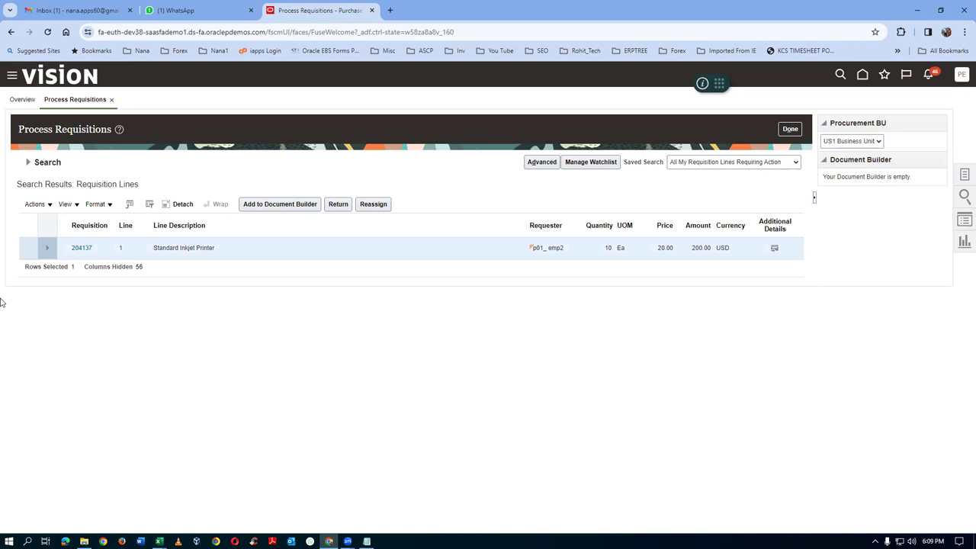
left_click(279, 208)
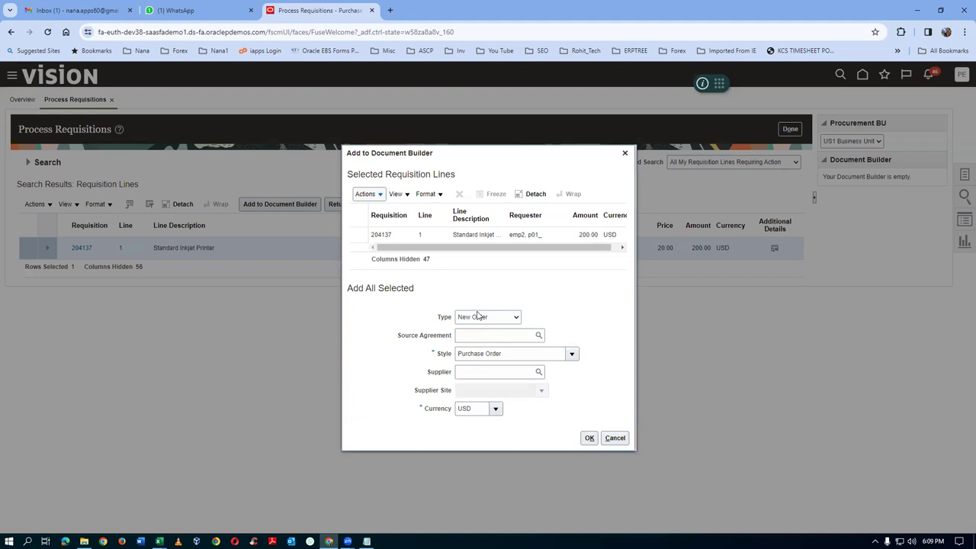
left_click(478, 317)
left_click(479, 326)
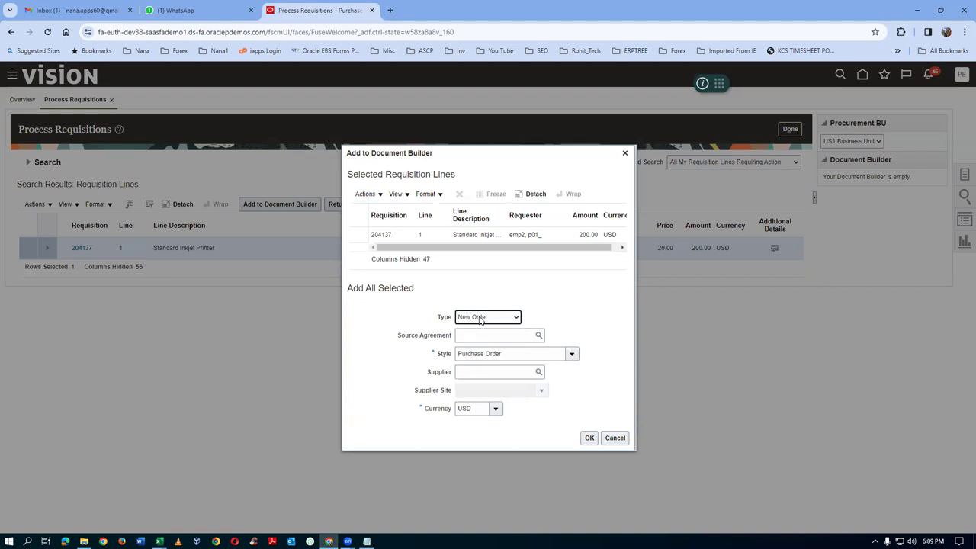
left_click(571, 355)
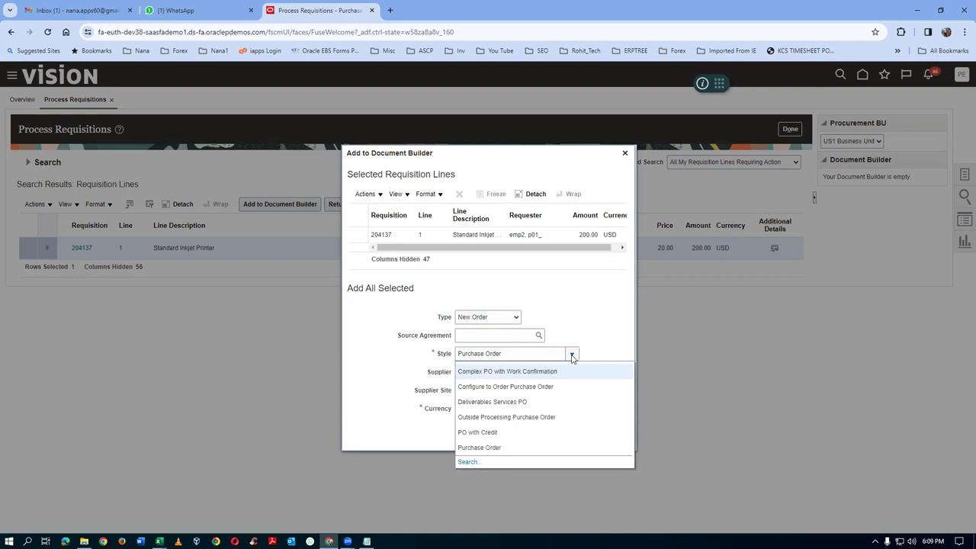
left_click(487, 299)
left_click(484, 319)
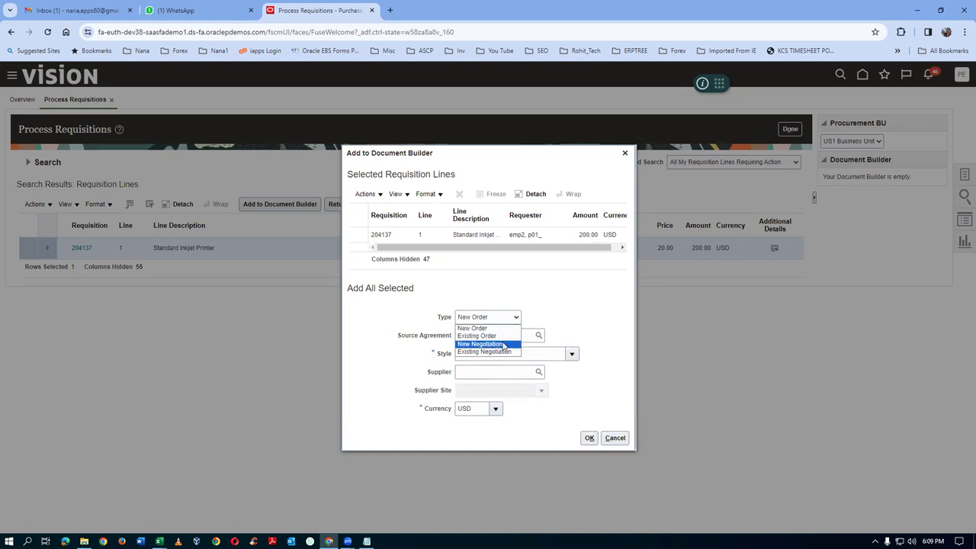
left_click(503, 343)
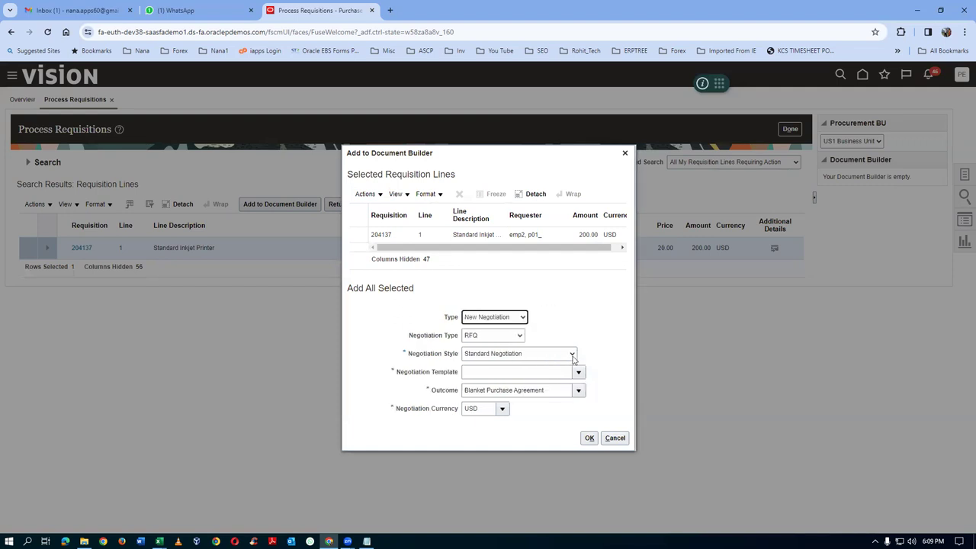
Set the negotiation type to p01_single_RFQ and the template to p01_Prev_Maint_template, and add the line to the builder
left_click(489, 338)
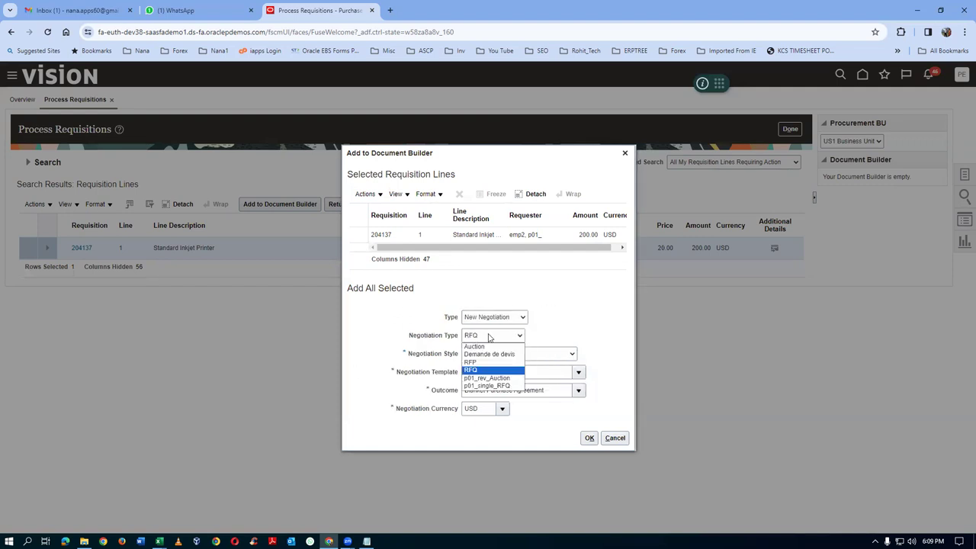
left_click(489, 387)
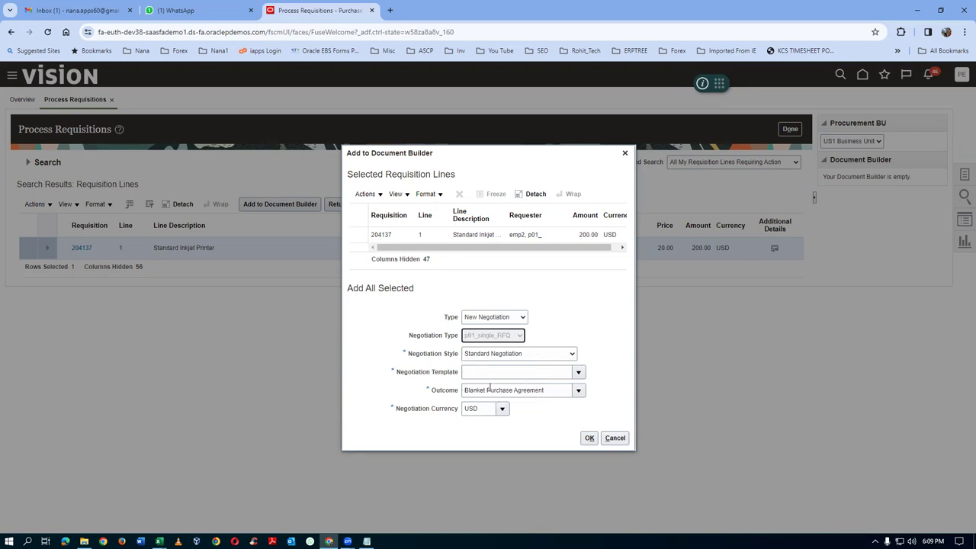
left_click(578, 370)
left_click(554, 390)
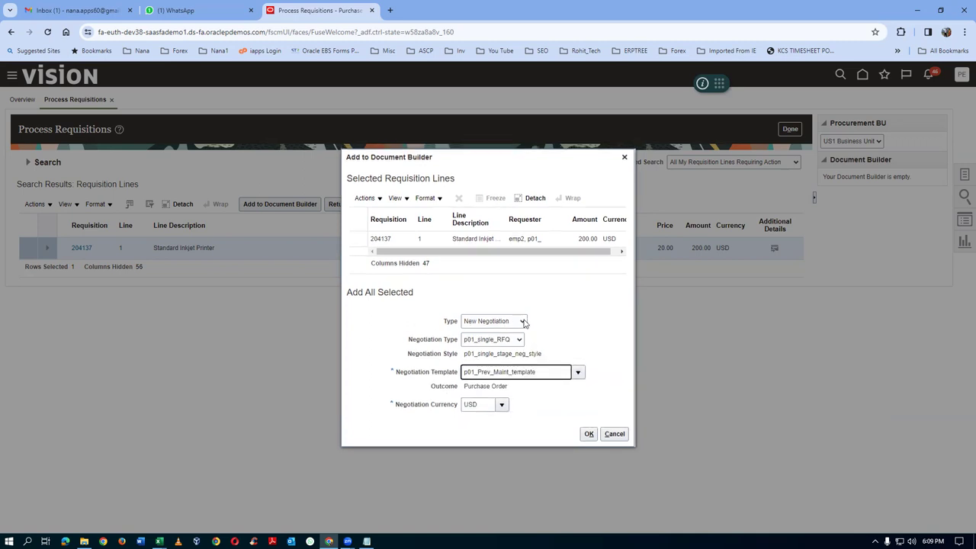
left_click(590, 438)
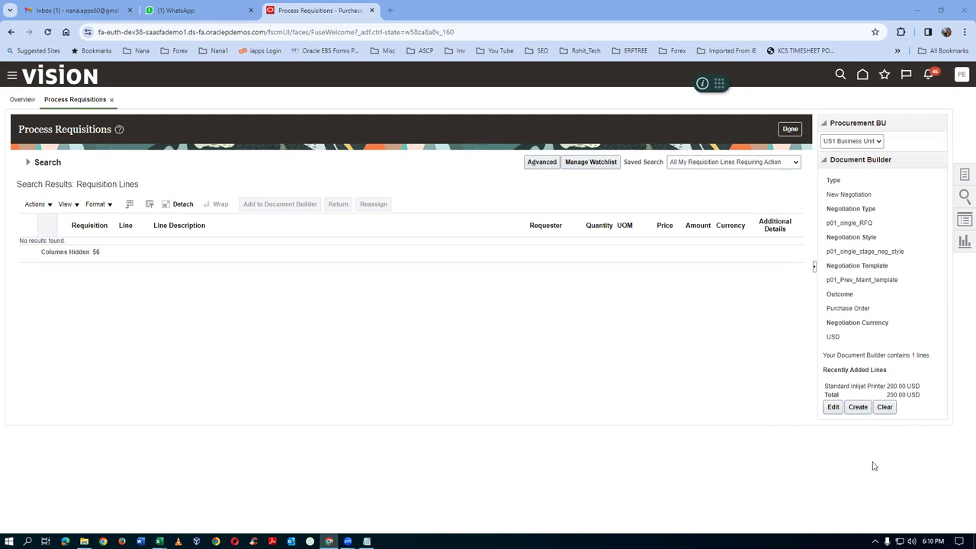
Create the negotiation from the Document Builder and add "RFQ 31801" to the Notepad note
left_click(858, 406)
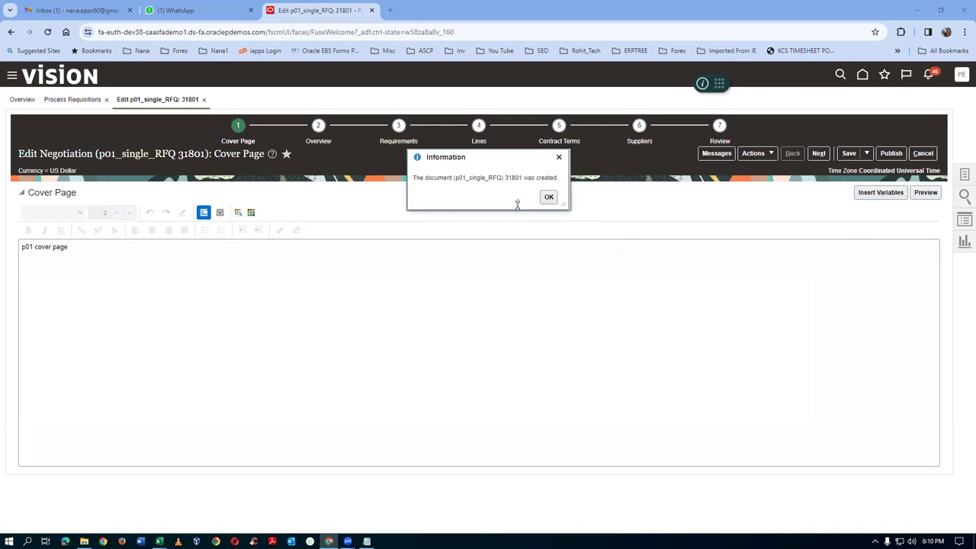
left_click(548, 198)
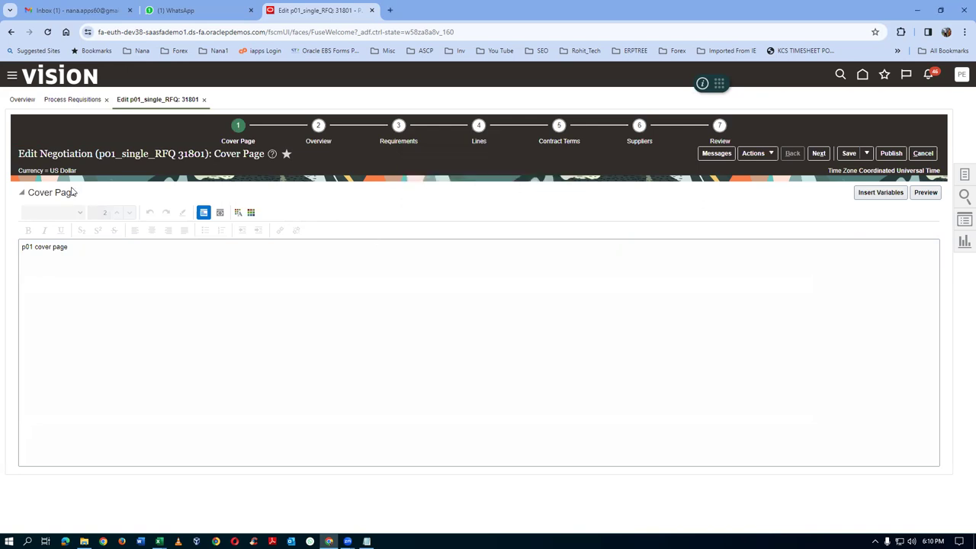
left_click(367, 541)
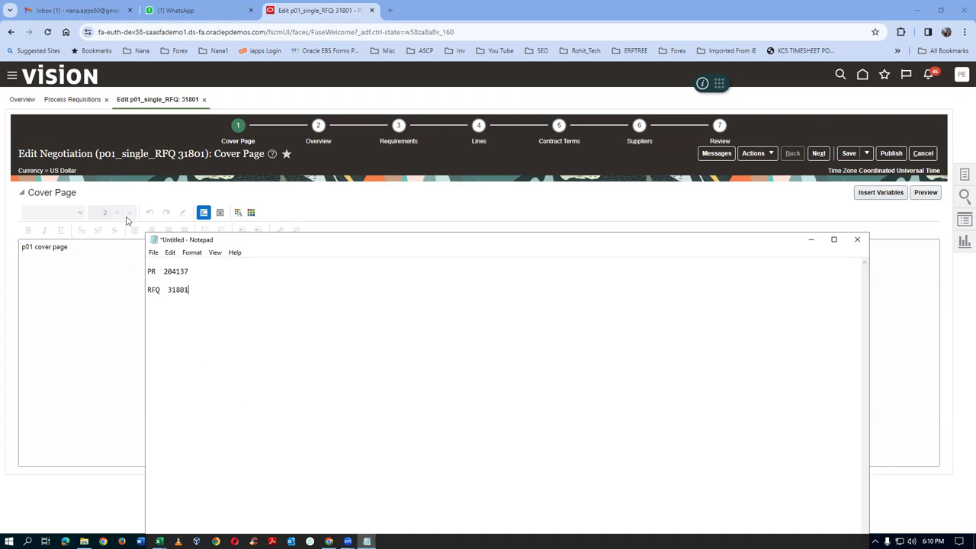
left_click(313, 189)
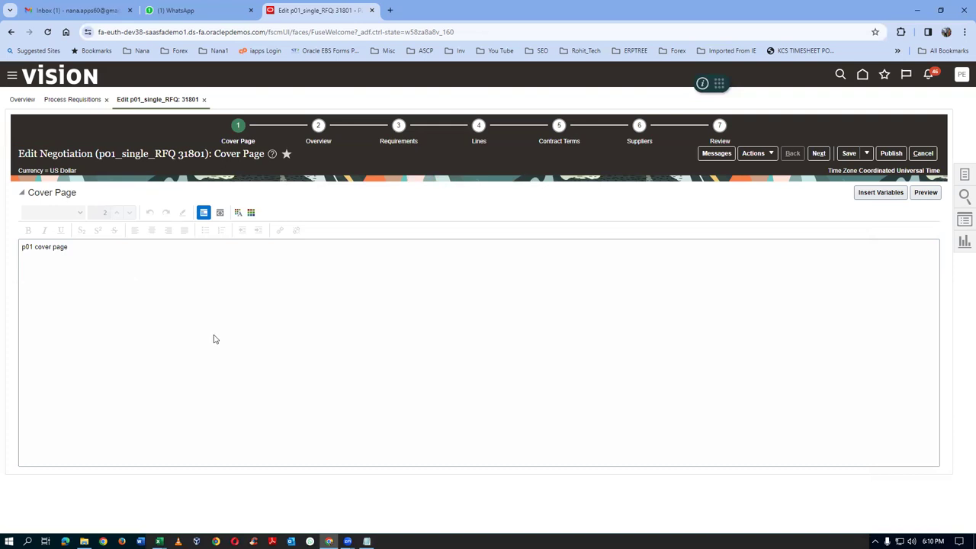
Open the negotiation's Overview stage and set a fixed close date of 20/12/23 12:40 PM
left_click(298, 140)
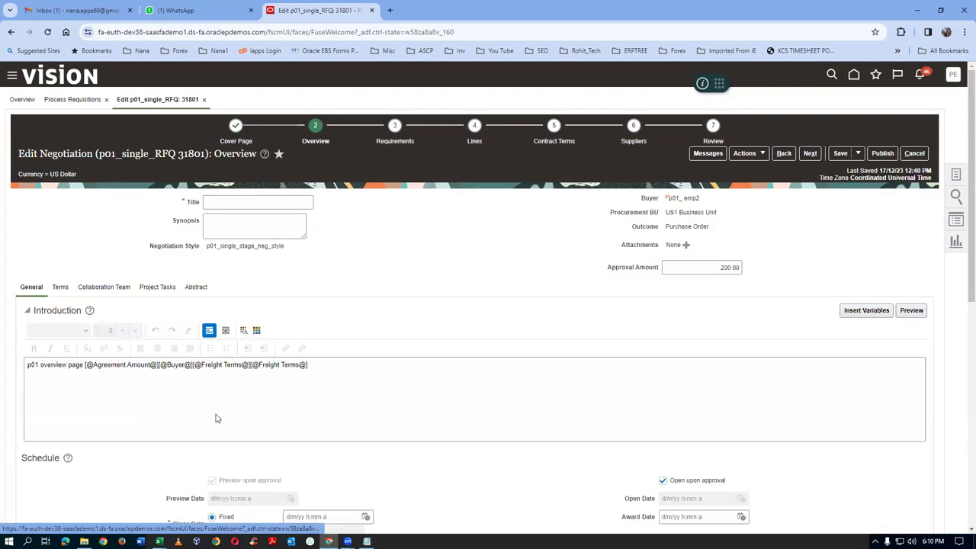
scroll(216, 418, "down", 2)
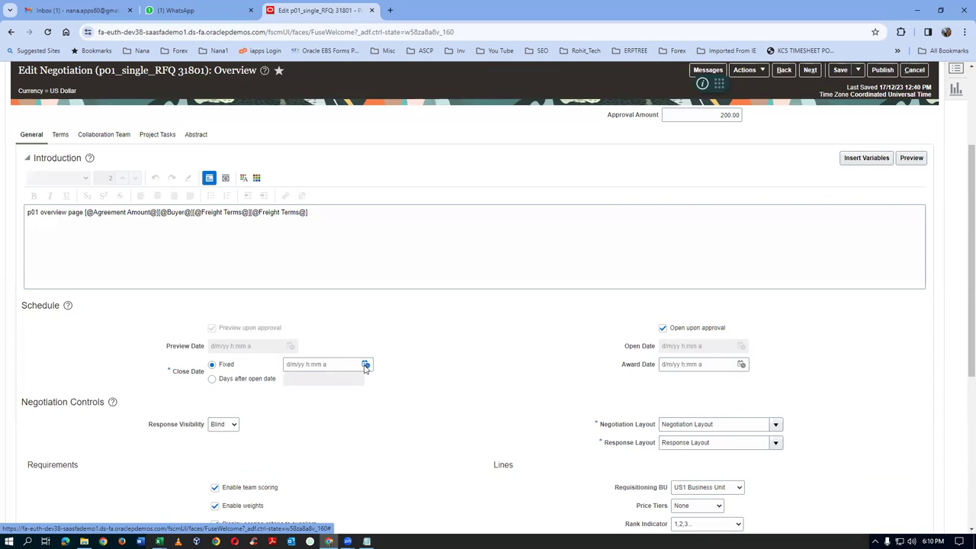
left_click(366, 365)
left_click(434, 260)
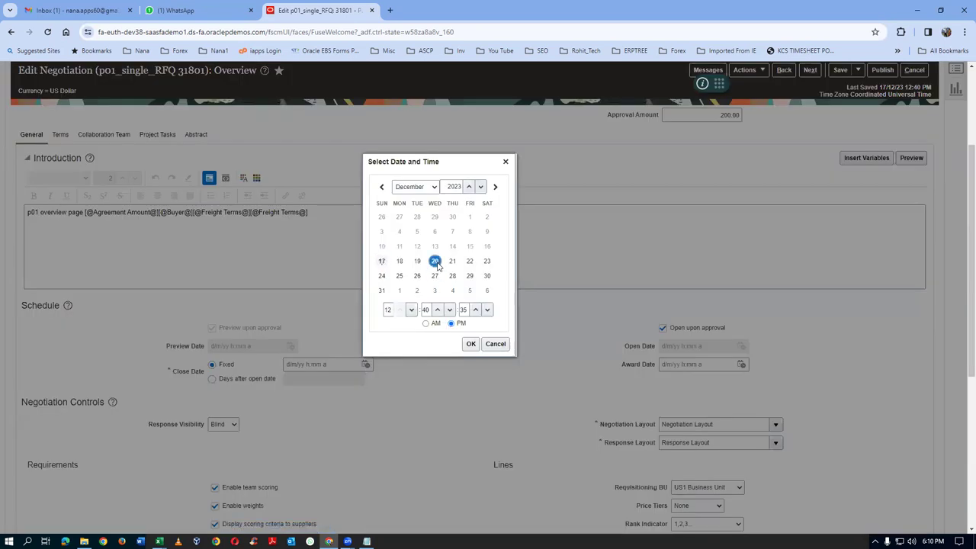
left_click(471, 343)
Check the negotiation controls and response rules, and enter p01_PR_RFQ_PO as the negotiation title
scroll(291, 428, "down", 4)
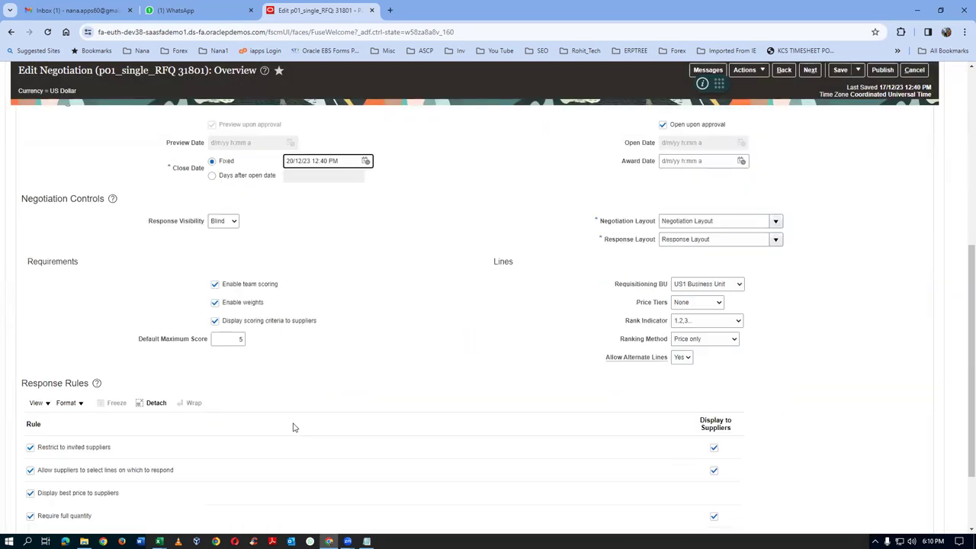
scroll(297, 423, "up", 5)
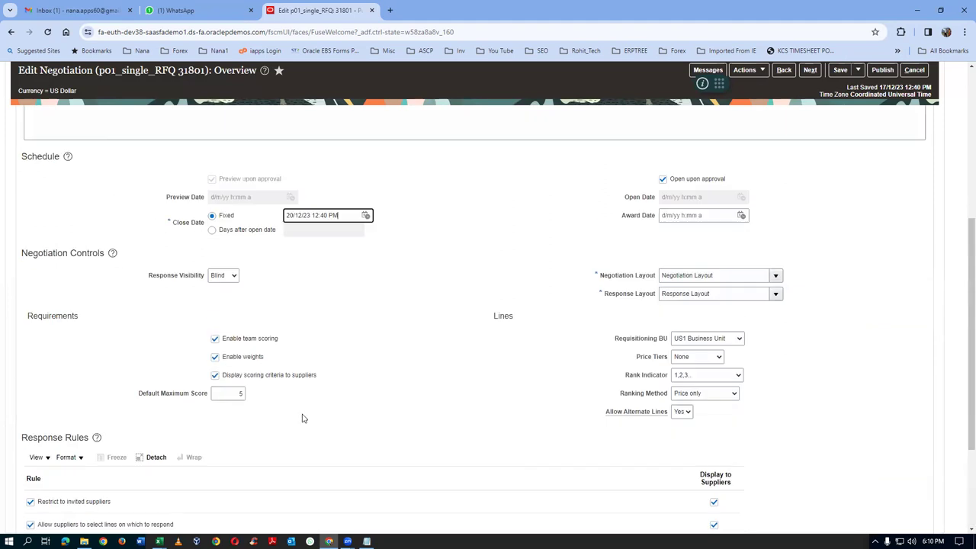
left_click(254, 153)
type("p01_PR_RFQ_PO")
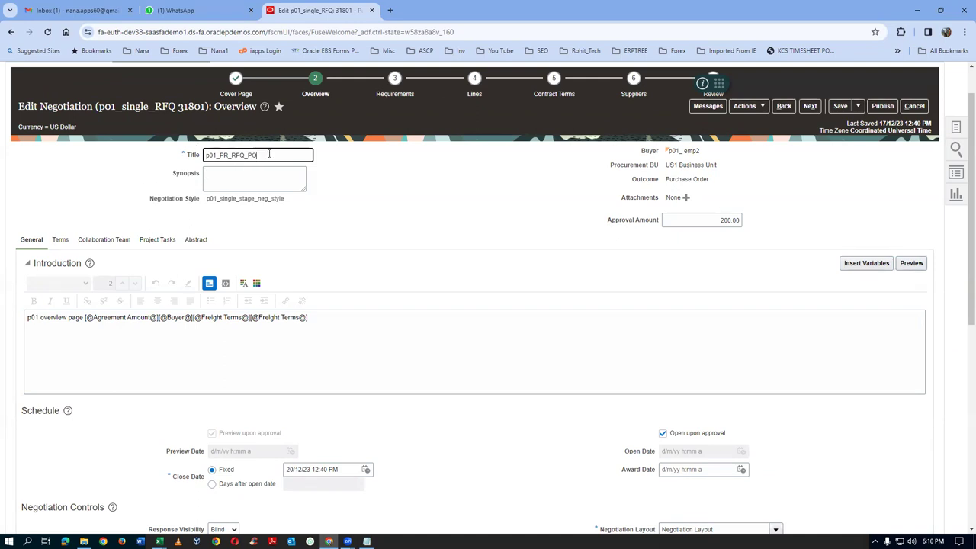
Copy the negotiation title p01_PR_RFQ_PO into the Synopsis field
left_click_drag(264, 159, 71, 163)
key("ctrl+c")
left_click(210, 177)
key("ctrl+v")
Review the negotiation's requirements, line and invited suppliers
left_click(394, 91)
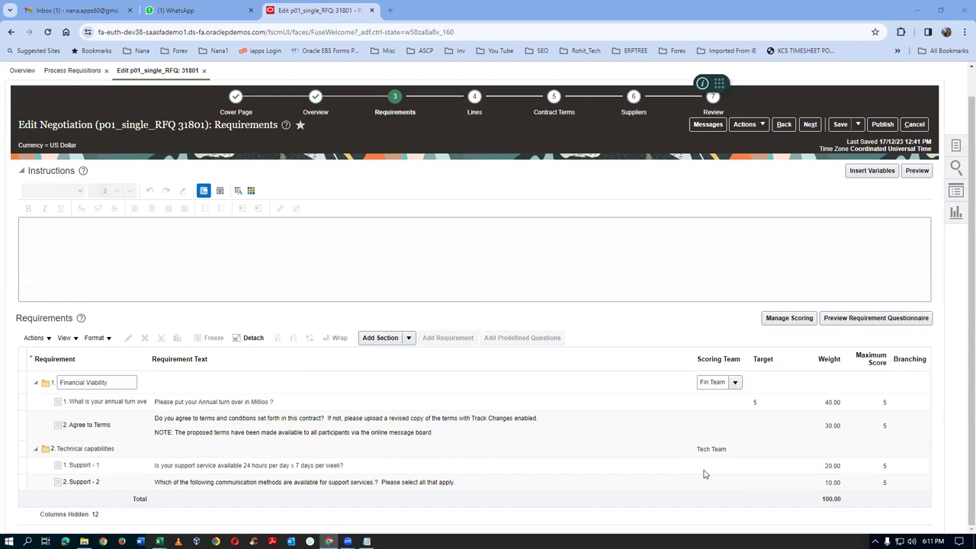
left_click(474, 114)
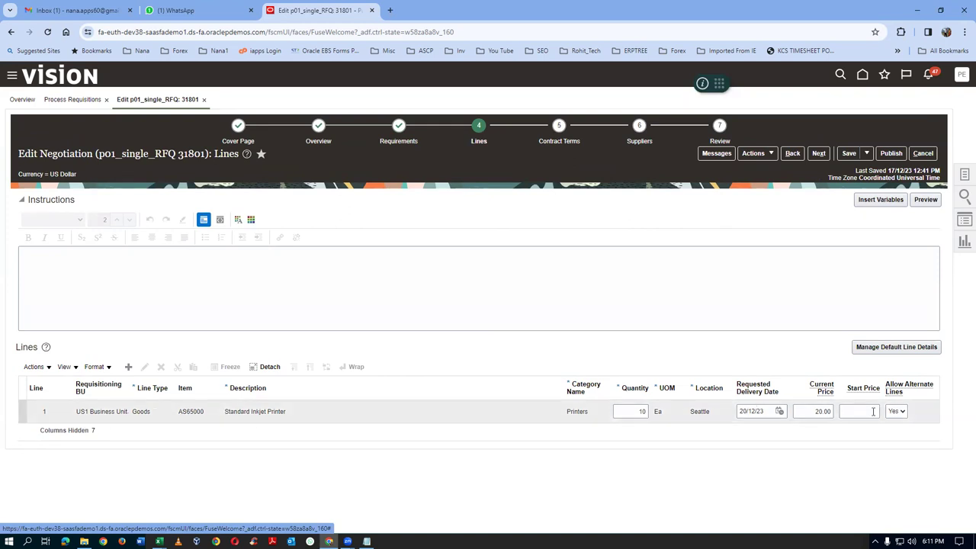
left_click(459, 420)
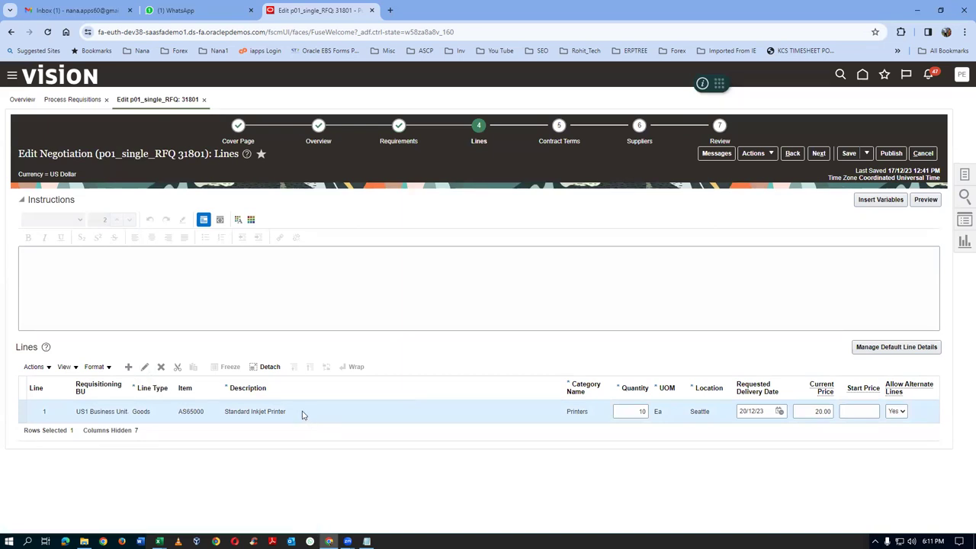
left_click(564, 141)
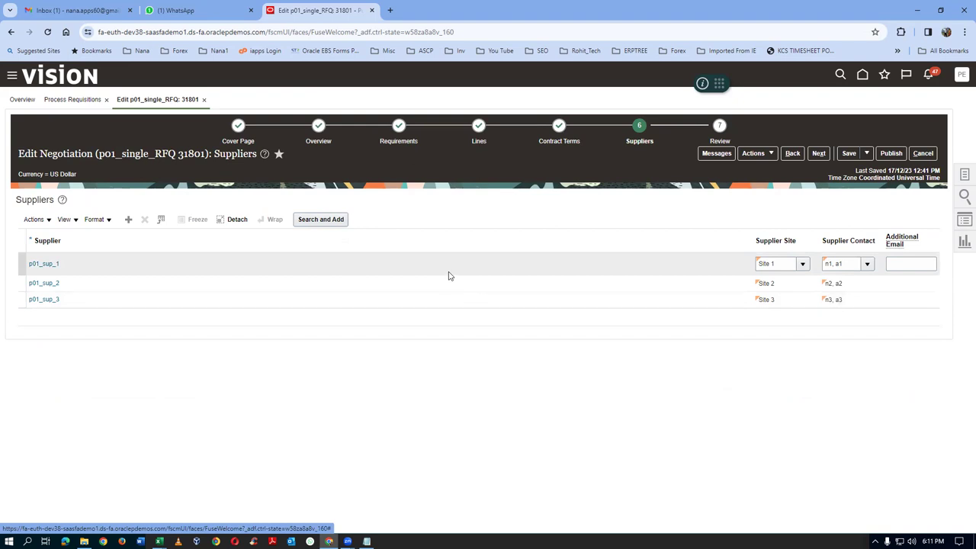
Publish the negotiation, continuing past the validation warning, and close the confirmation
left_click(892, 154)
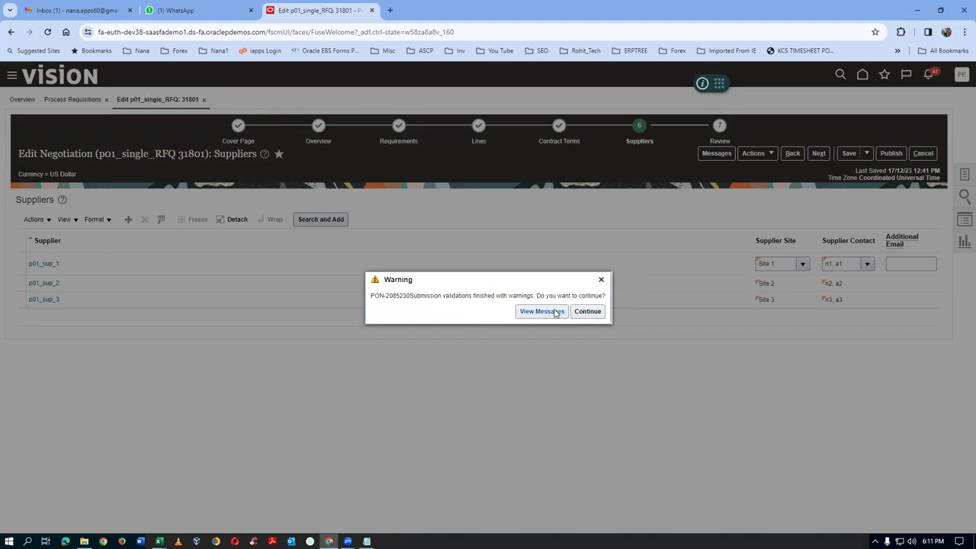
left_click(588, 311)
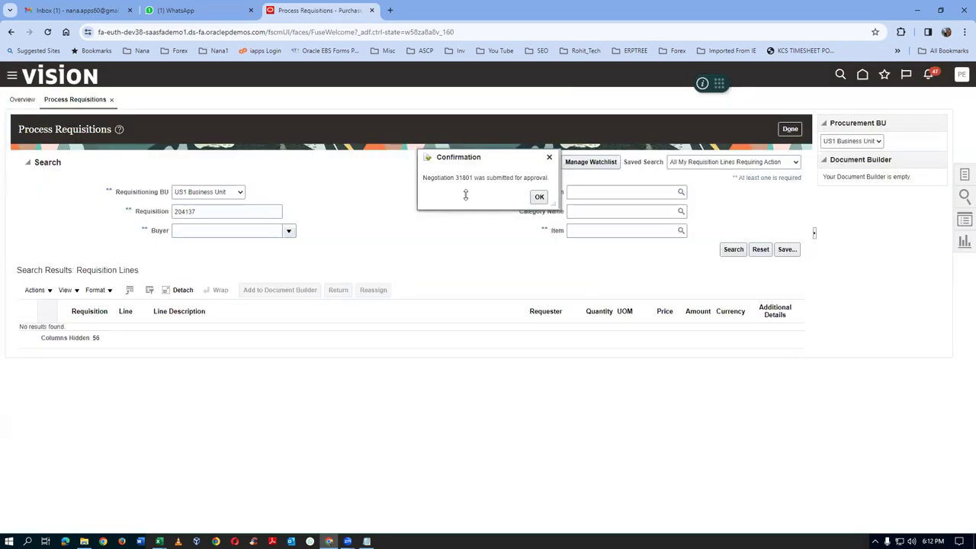
left_click(540, 197)
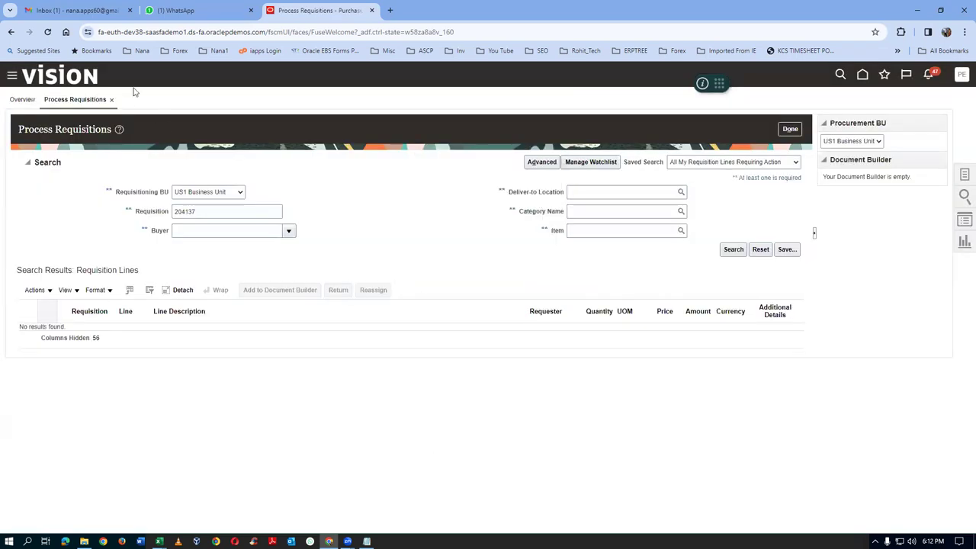
Copy the base web address of the Oracle Fusion instance and load it in Microsoft Edge
key("ctrl+l")
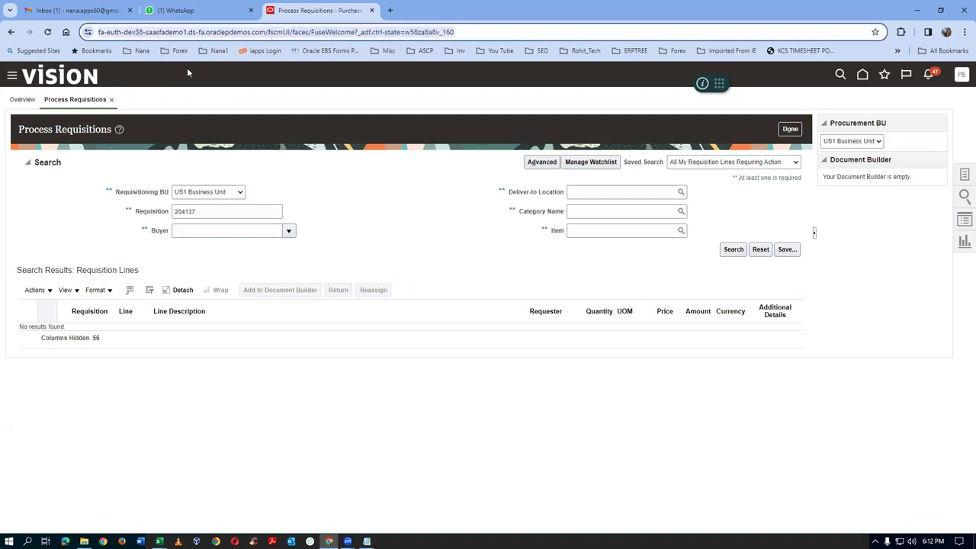
key("Home")
key("shift+Right")
key("shift+Right")
key("shift+Right")
key("shift+Right")
key("shift+Right")
key("shift+Right")
key("shift+Right")
key("shift+Right")
key("shift+Right")
key("shift+Right")
key("shift+Right")
key("shift+Right")
key("shift+Right")
key("shift+Right")
key("shift+Right")
key("shift+Right")
key("shift+Right")
key("shift+Right")
key("shift+Right")
key("shift+Right")
key("shift+Right")
key("shift+Right")
key("shift+Right")
key("shift+Right")
key("shift+Right")
key("shift+Right")
key("shift+Right")
key("shift+Right")
key("shift+Right")
key("shift+Right")
key("shift+Right")
key("shift+Right")
key("shift+Right")
key("shift+Right")
key("shift+Right")
key("shift+Right")
key("shift+Right")
key("shift+Right")
key("shift+Right")
key("shift+Right")
key("ctrl+c")
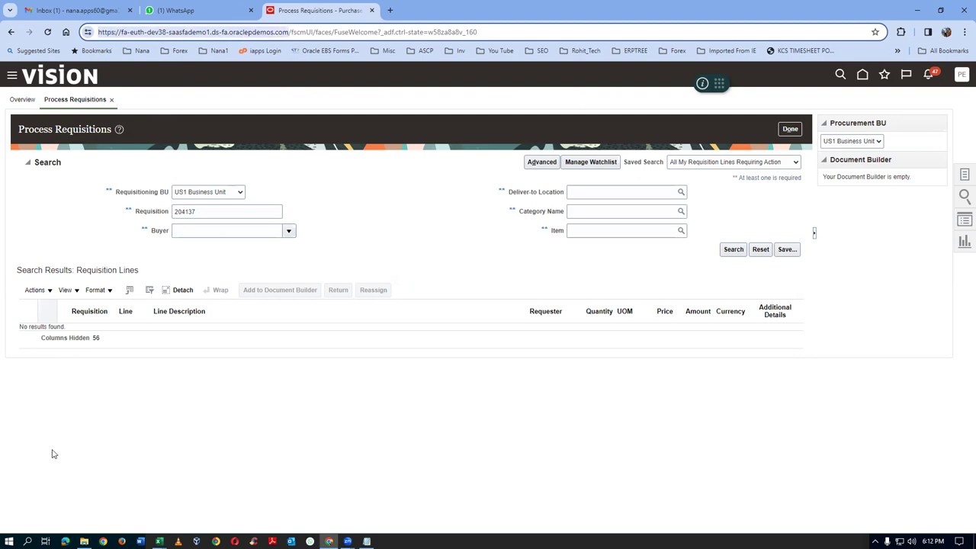
left_click(65, 541)
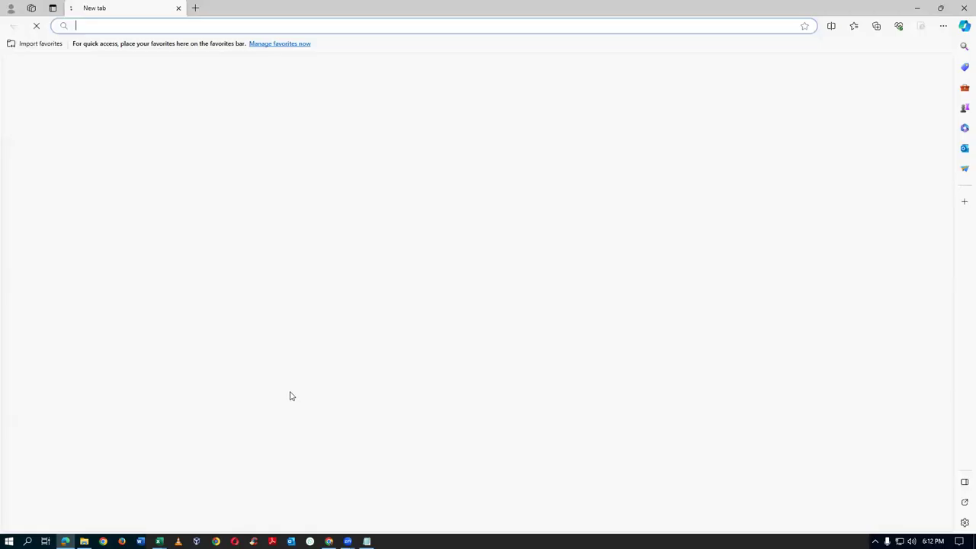
scroll(153, 107, "down", 3)
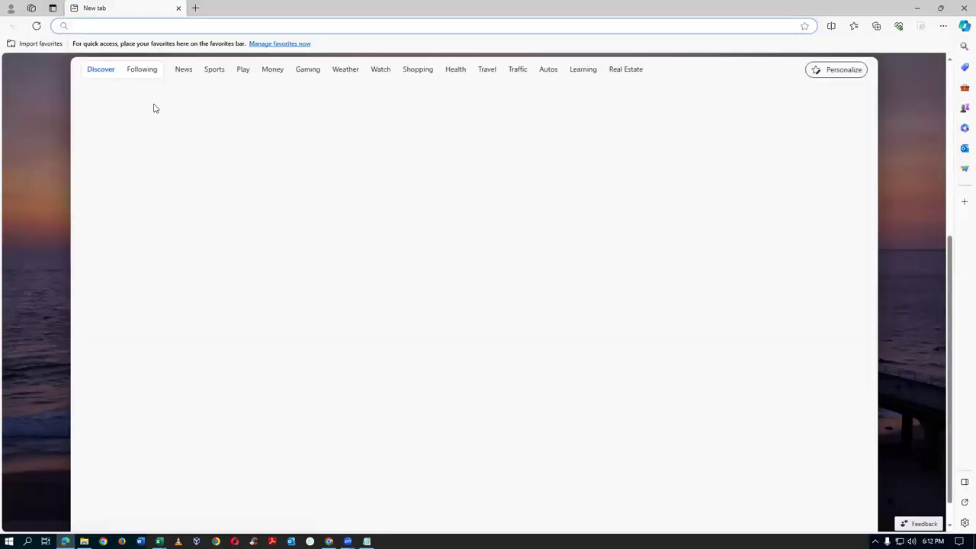
key("ctrl+v")
key("Return")
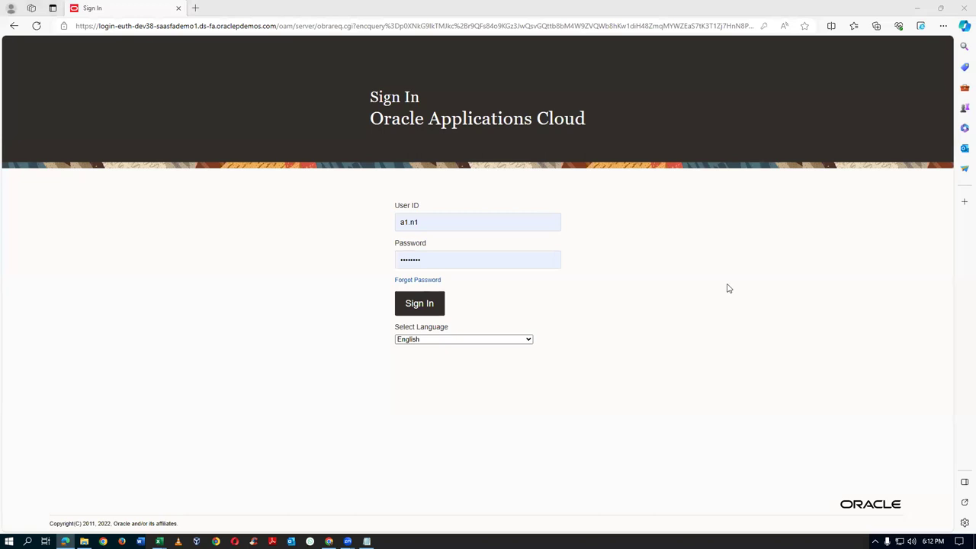
Sign in with the prefilled supplier account and open the Supplier Portal from the home page
left_click(430, 311)
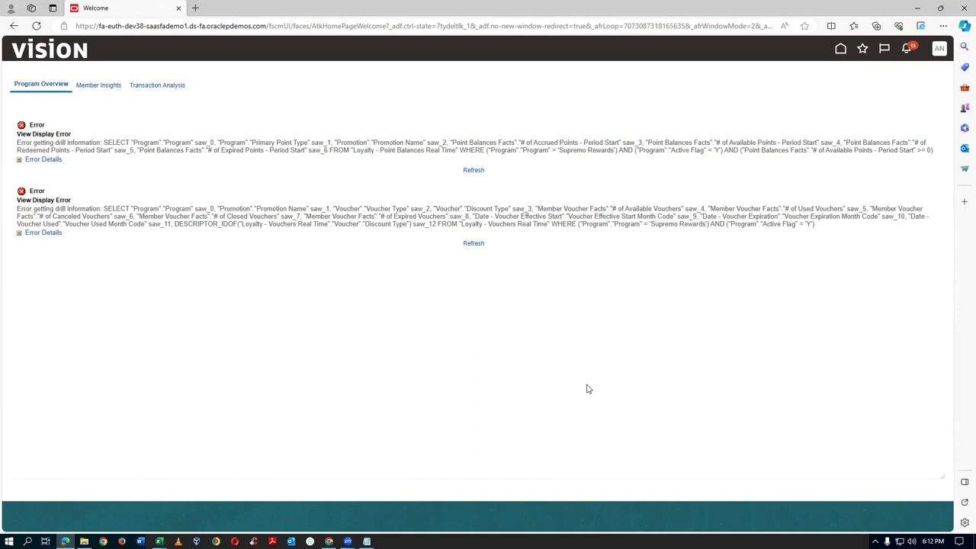
left_click(840, 48)
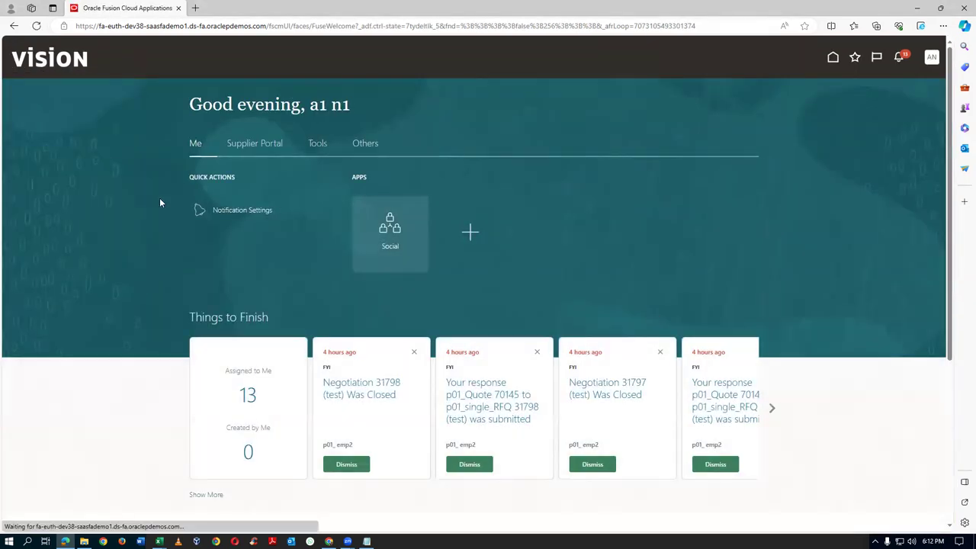
left_click(270, 145)
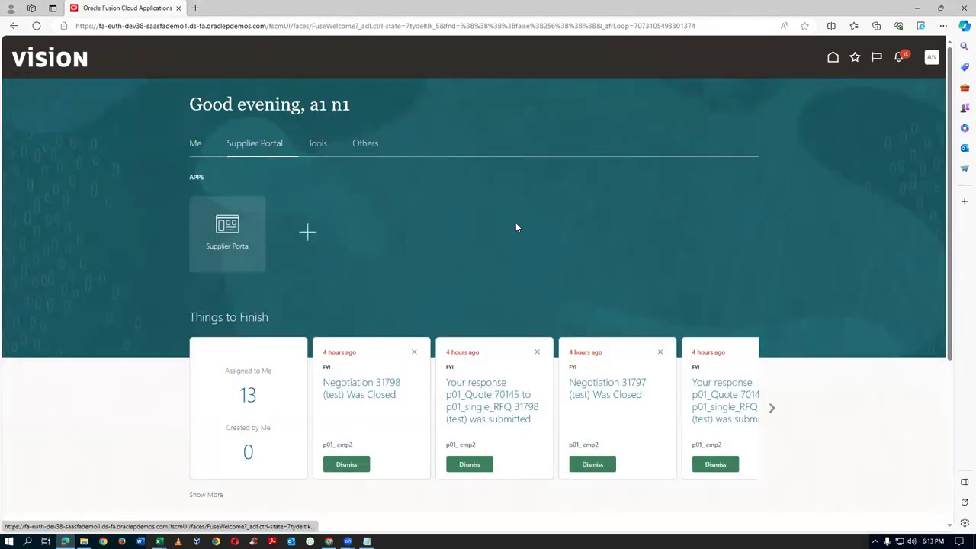
left_click(218, 242)
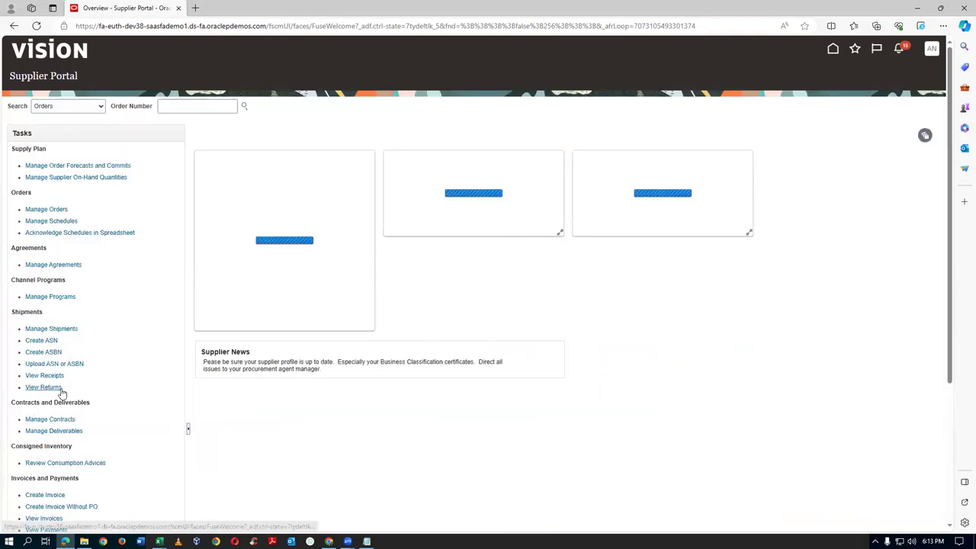
Open the supplier's list of active negotiations
scroll(50, 393, "down", 2)
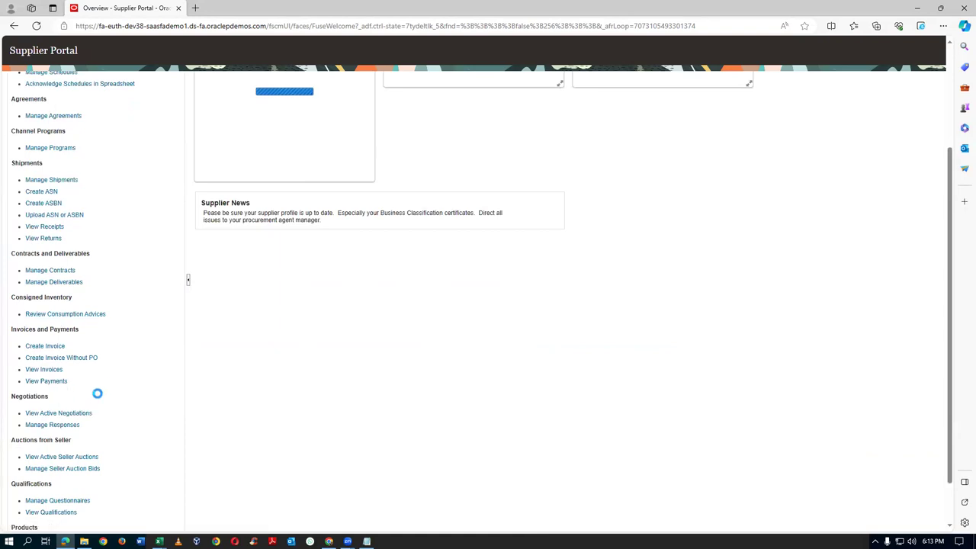
scroll(117, 401, "down", 1)
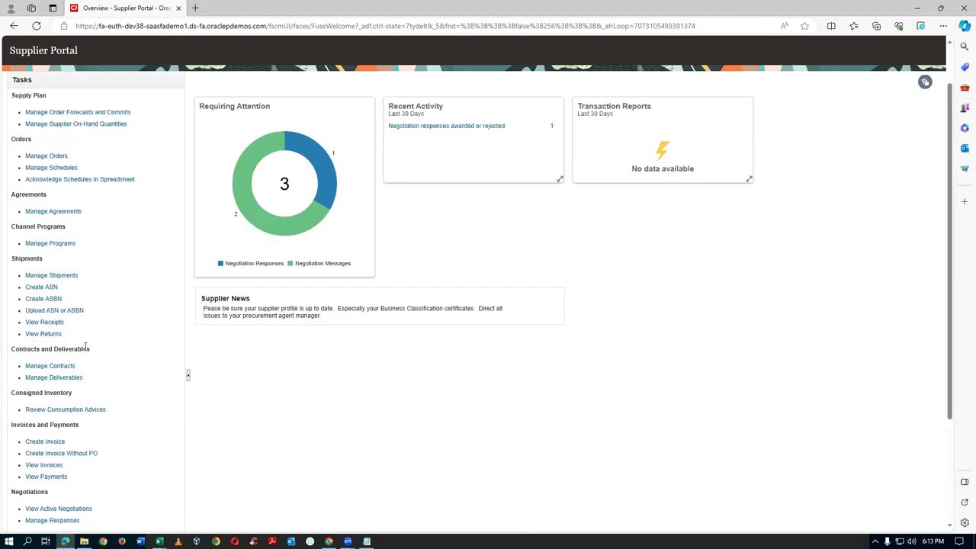
scroll(118, 423, "down", 2)
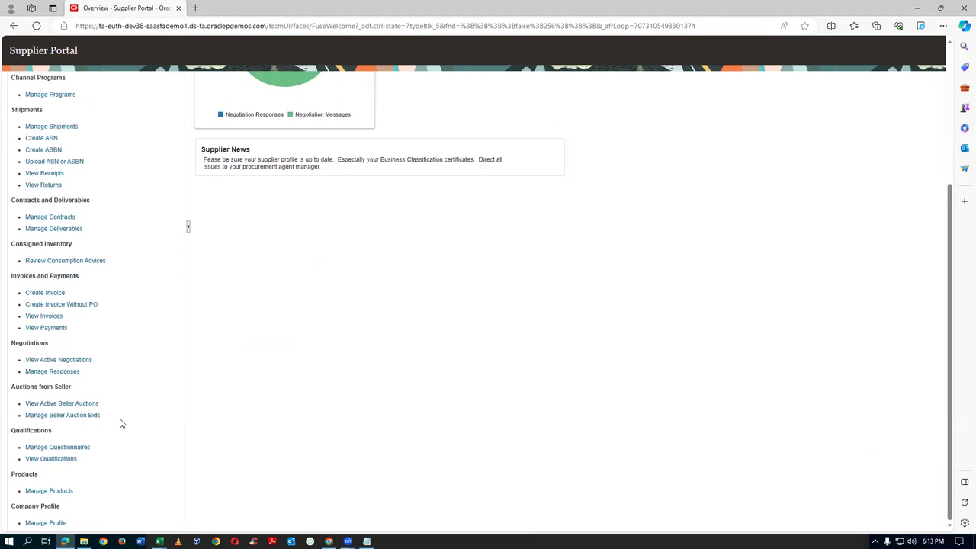
left_click(67, 362)
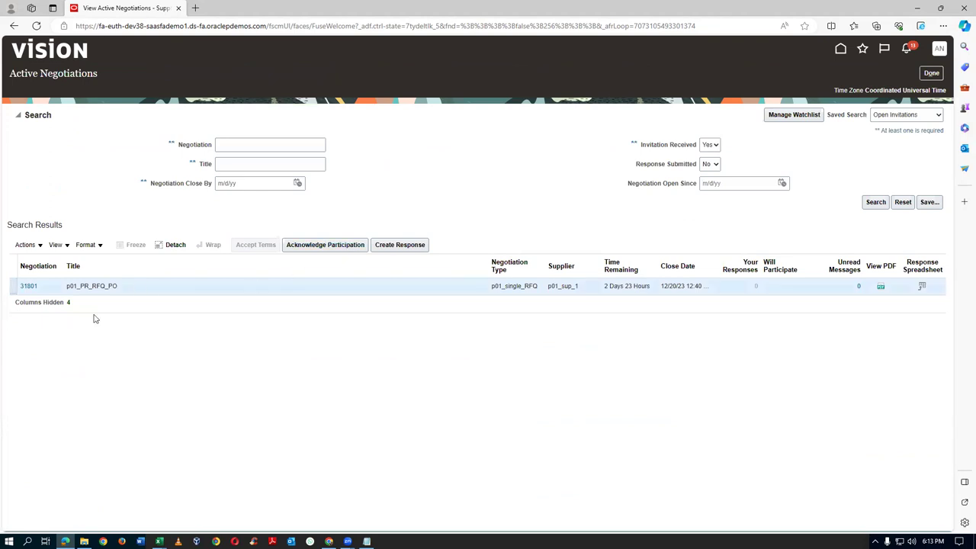
Create a response to negotiation 31801 and set it valid until 1/6/24 12:41 PM
left_click(418, 245)
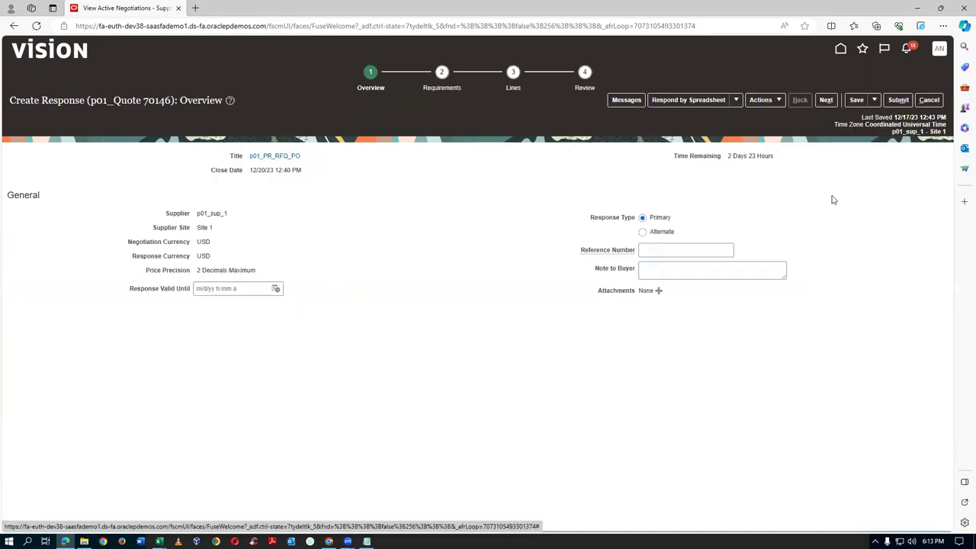
left_click(275, 291)
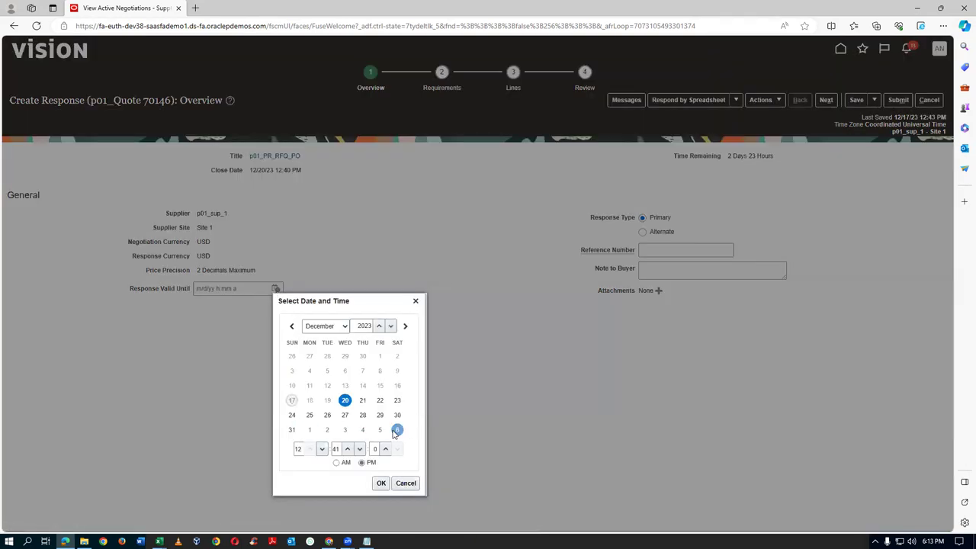
left_click(380, 482)
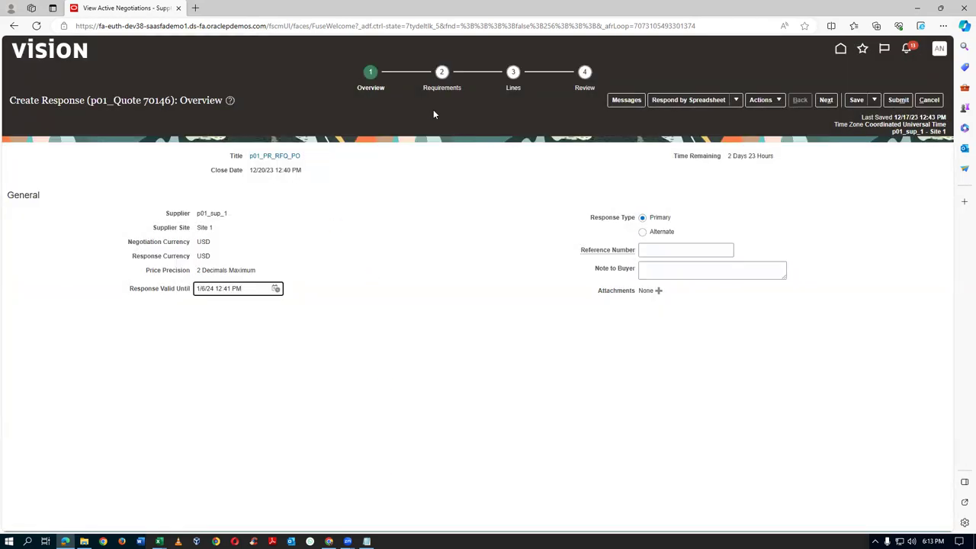
Answer the annual turnover requirement with 5 and go through the Technical capabilities section of the response
left_click(446, 87)
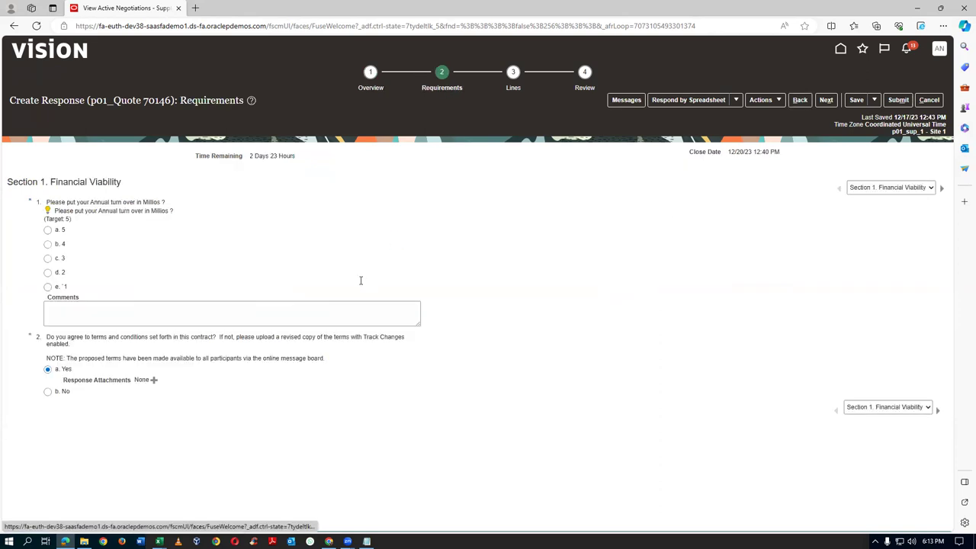
left_click(47, 229)
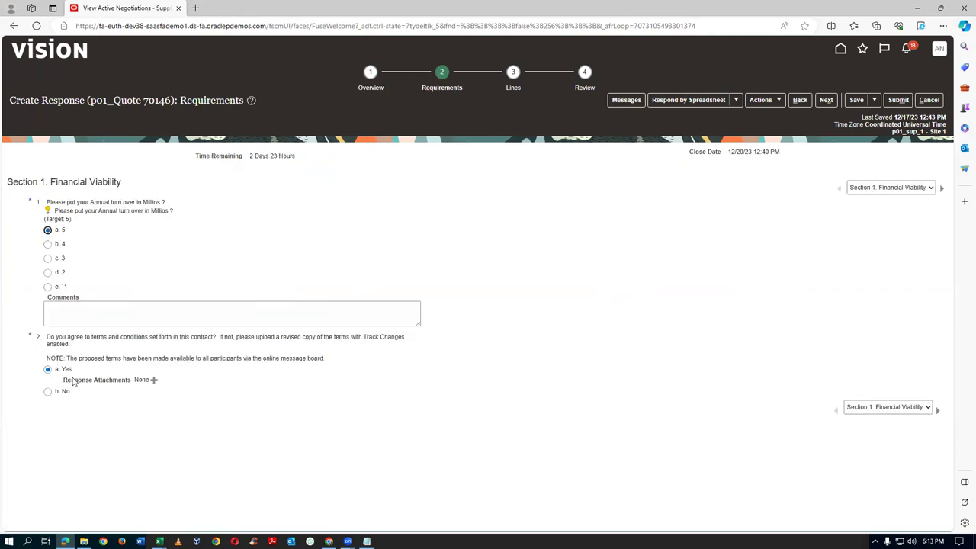
left_click(876, 187)
left_click(878, 214)
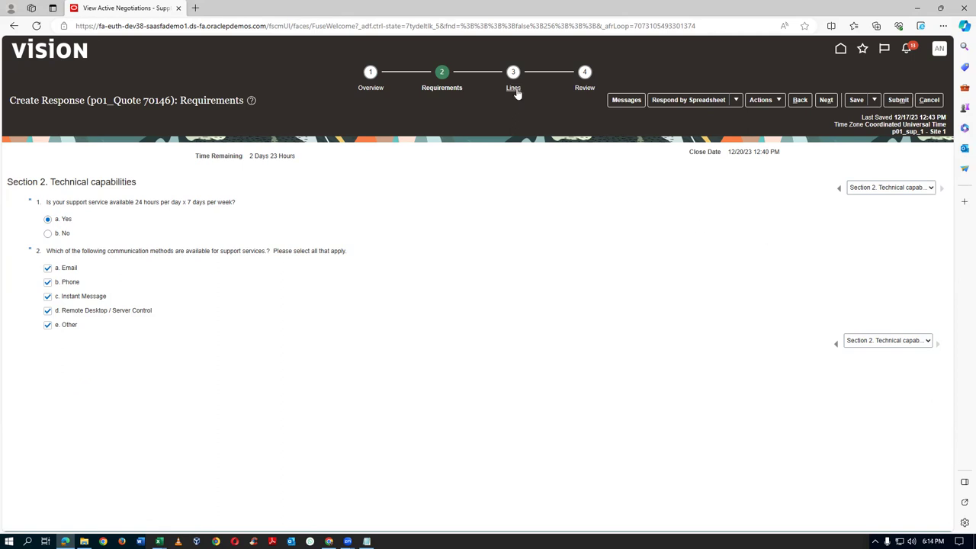
Quote a response price of 100 for the Standard Inkjet Printer line with promised delivery date 12/20/23
left_click(516, 89)
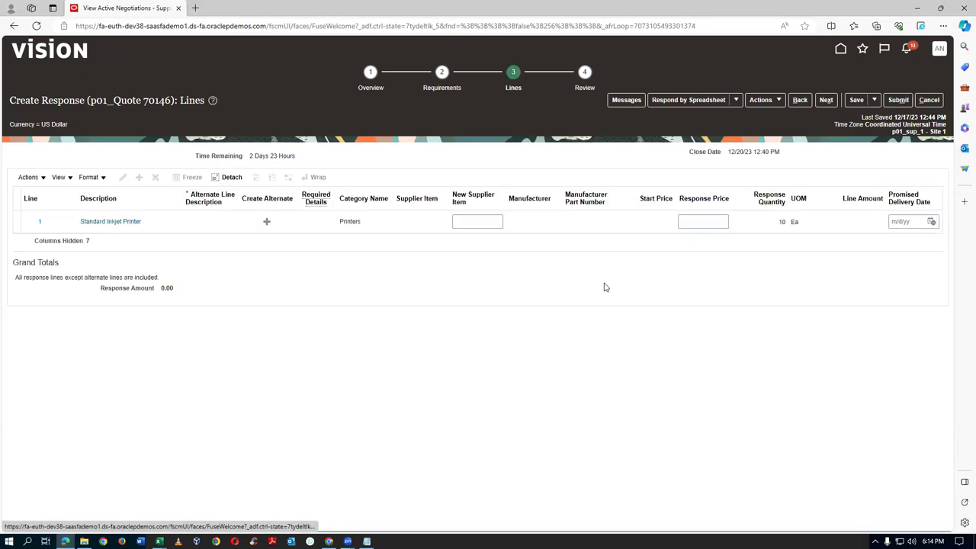
left_click(690, 220)
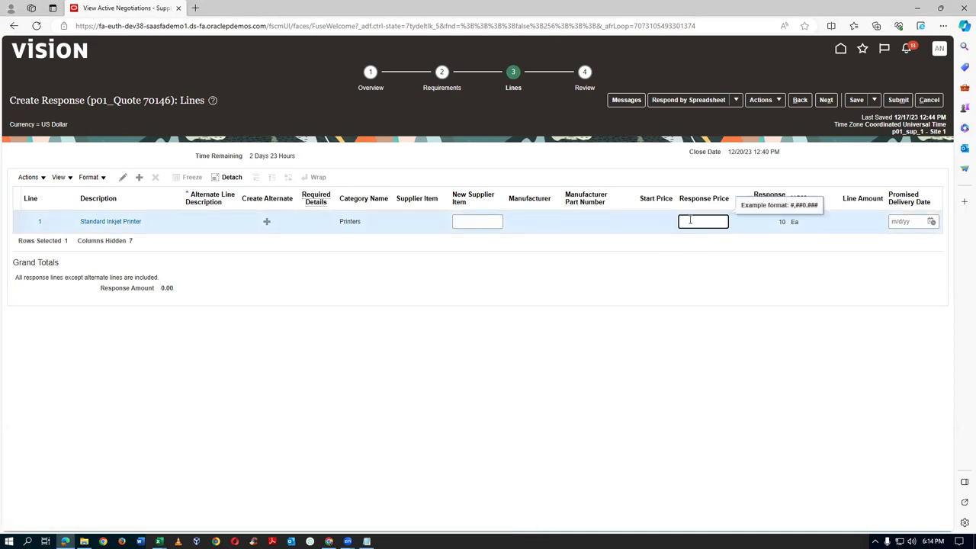
type("100")
key("Tab")
type("12/20/23")
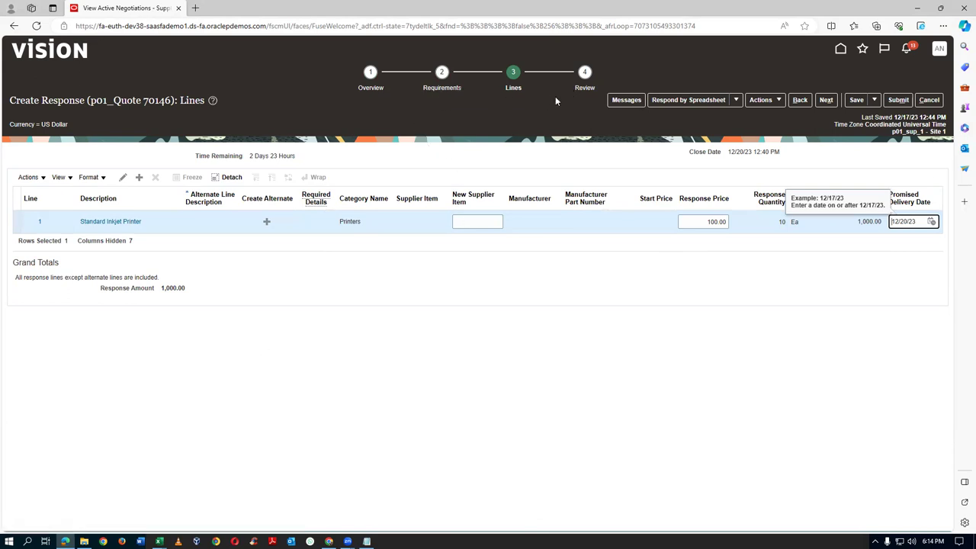
Submit the supplier response, add "Response 70146" to the Notepad note, and close the confirmation
left_click(898, 100)
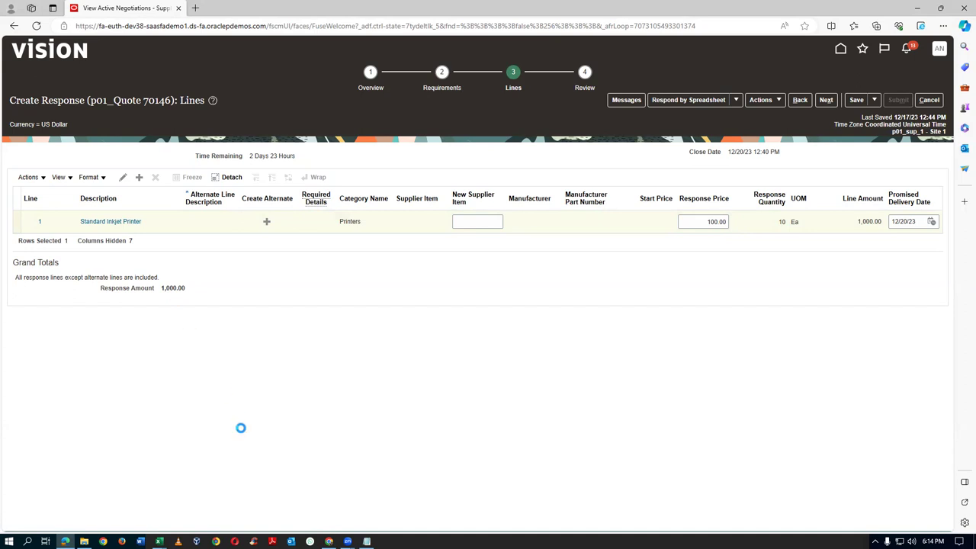
key("alt+Tab")
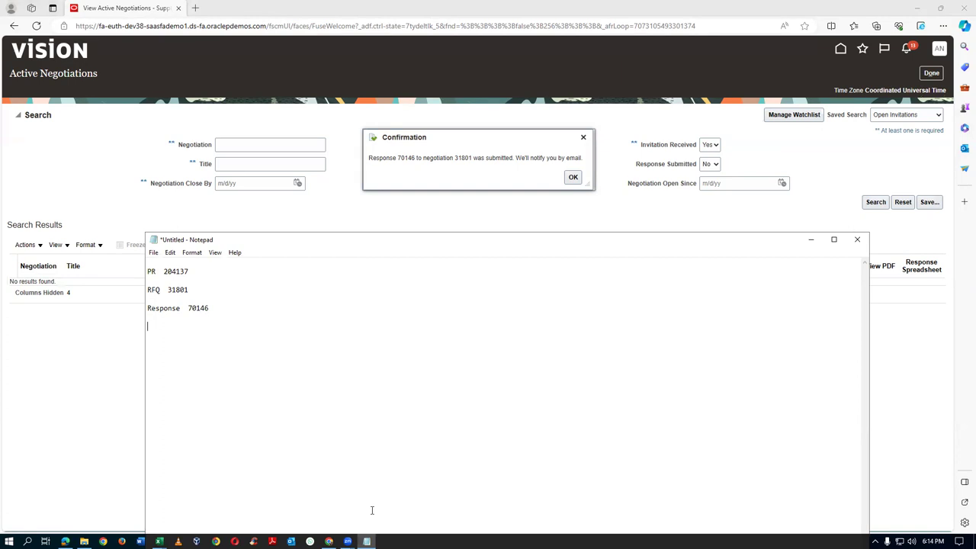
left_click(572, 177)
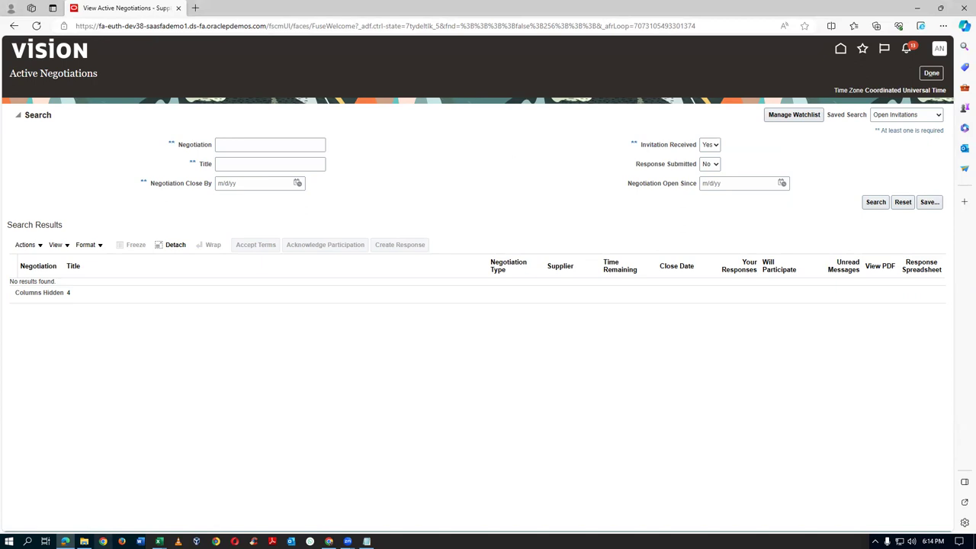
Switch back to the buyer's session in Chrome, finish Process Requisitions and return to the home page
key("alt+Tab")
key("alt+Tab")
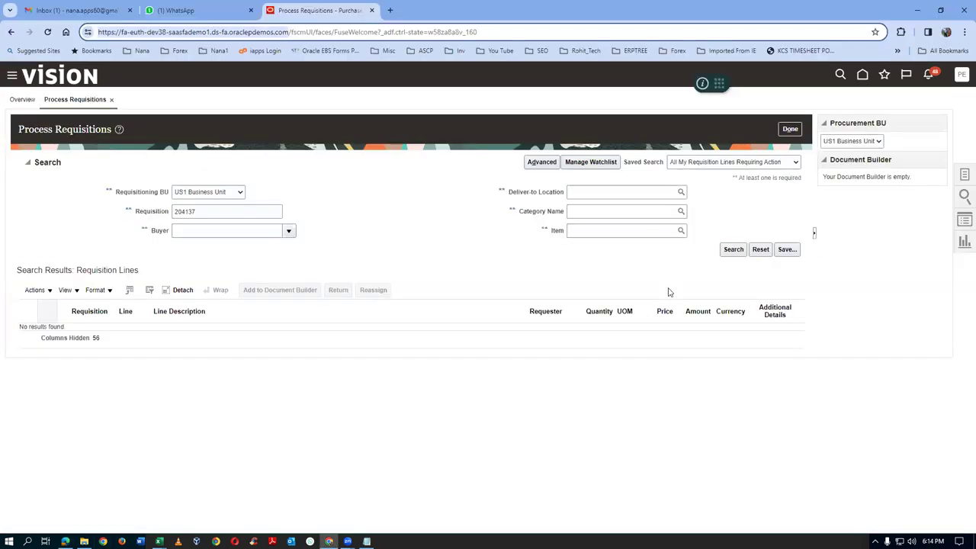
left_click(789, 130)
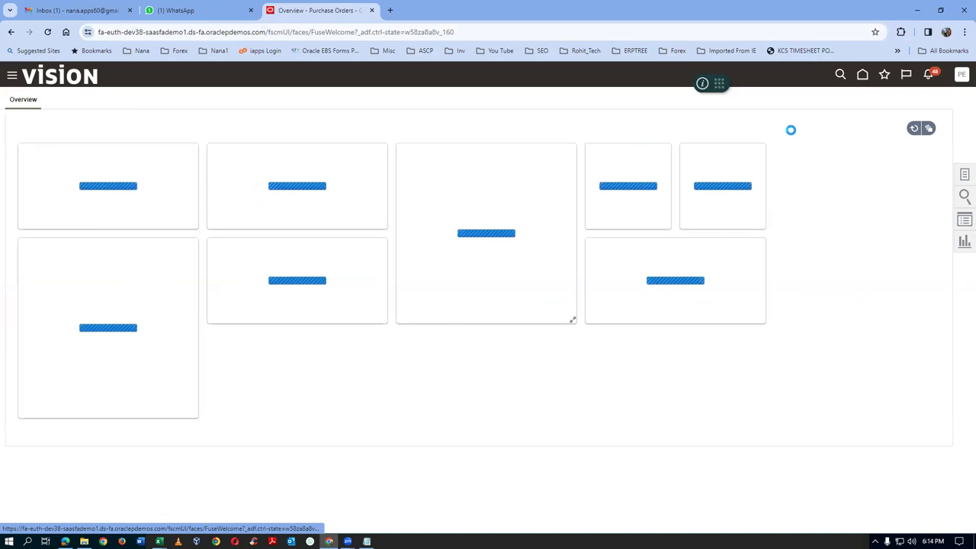
left_click(862, 74)
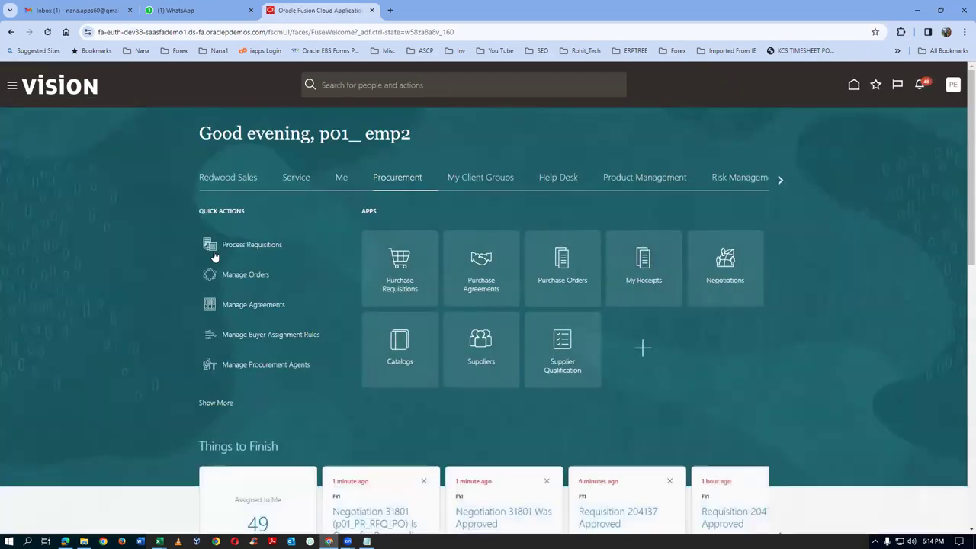
Search the buyer's own negotiations in Manage Negotiations and open RFQ 31801, titled p01_PR_RFQ_PO
left_click(736, 285)
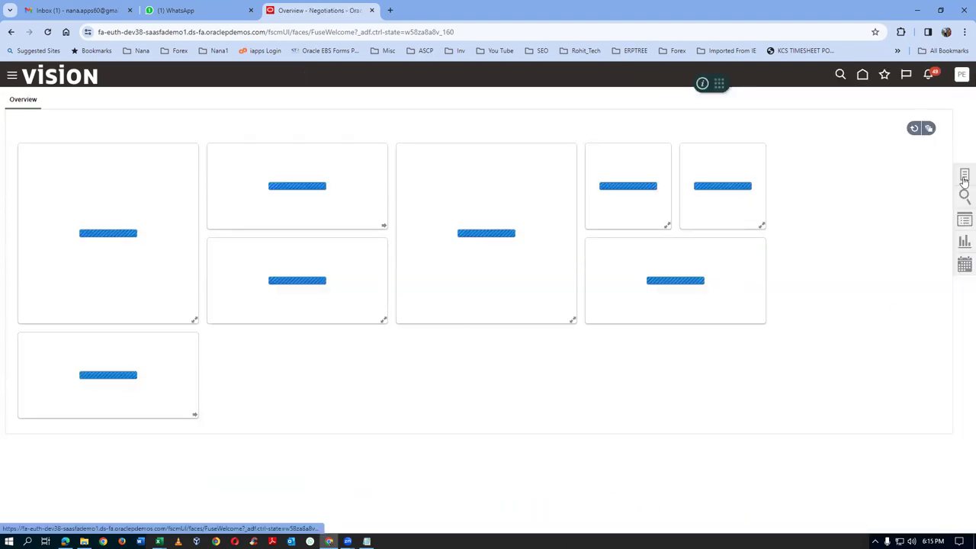
left_click(963, 178)
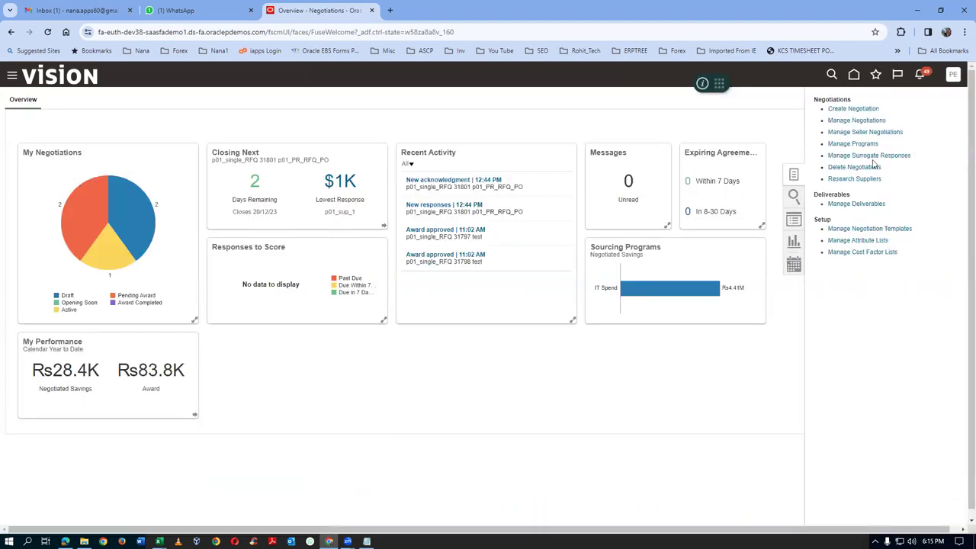
left_click(858, 120)
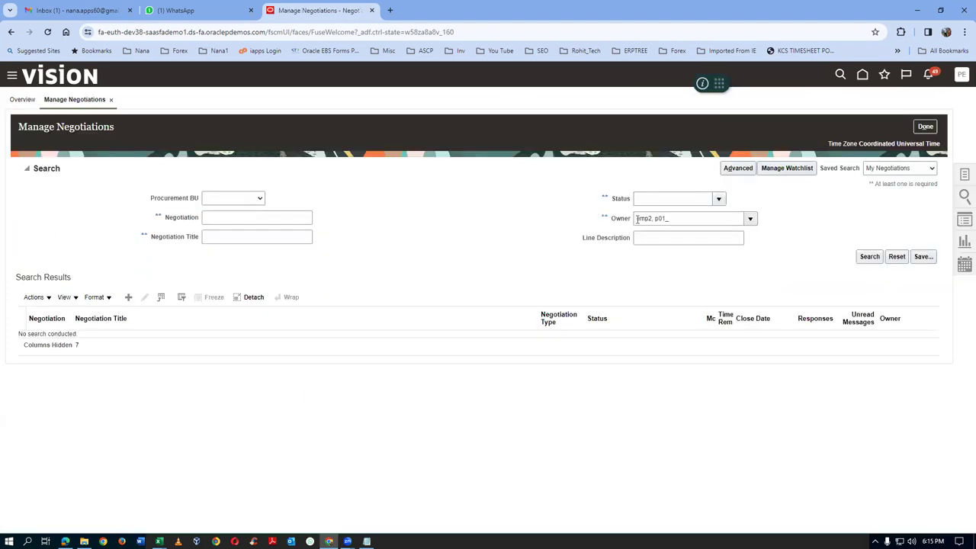
left_click(869, 256)
left_click(367, 541)
left_click(366, 542)
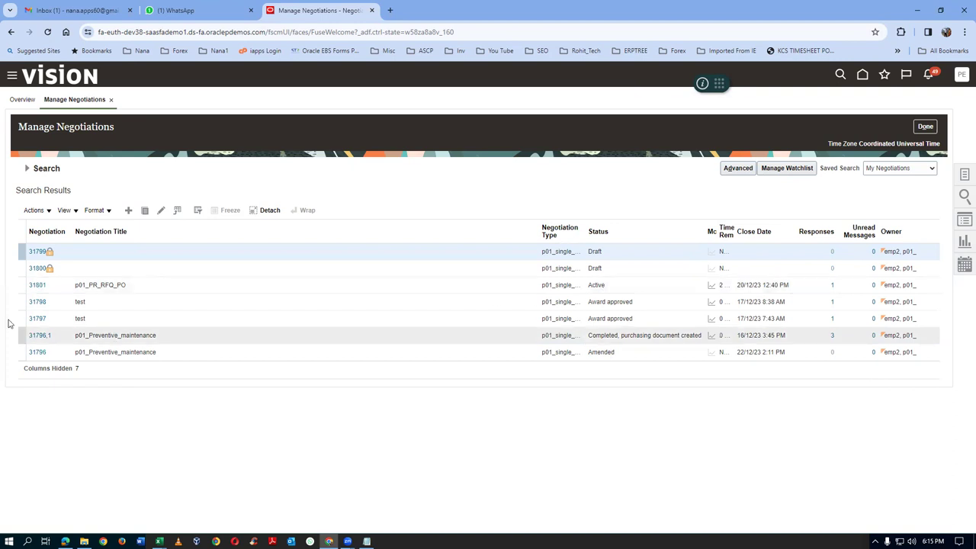
left_click(37, 285)
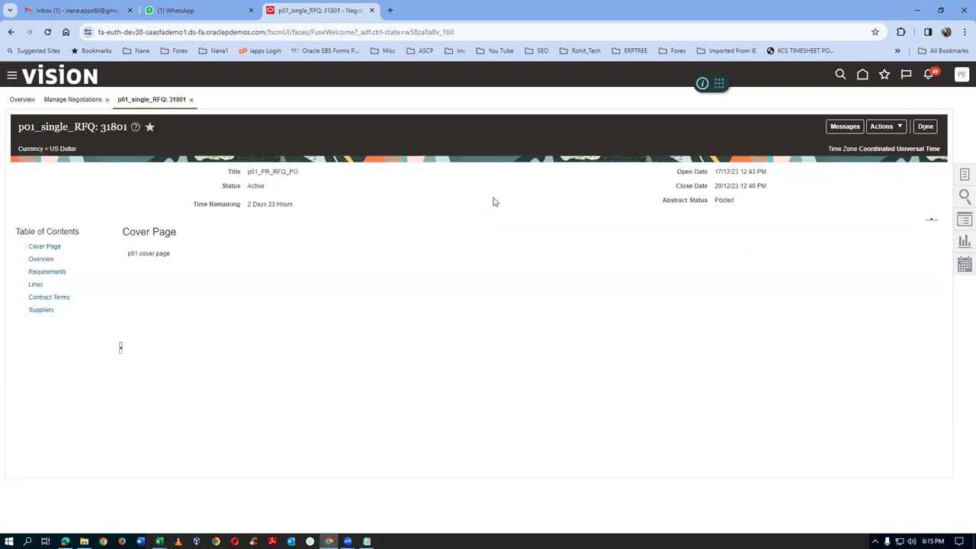
Open Monitor Negotiation for RFQ 31801 and review the response summary, supplier responses and available management actions
left_click(884, 127)
mouse_move(899, 160)
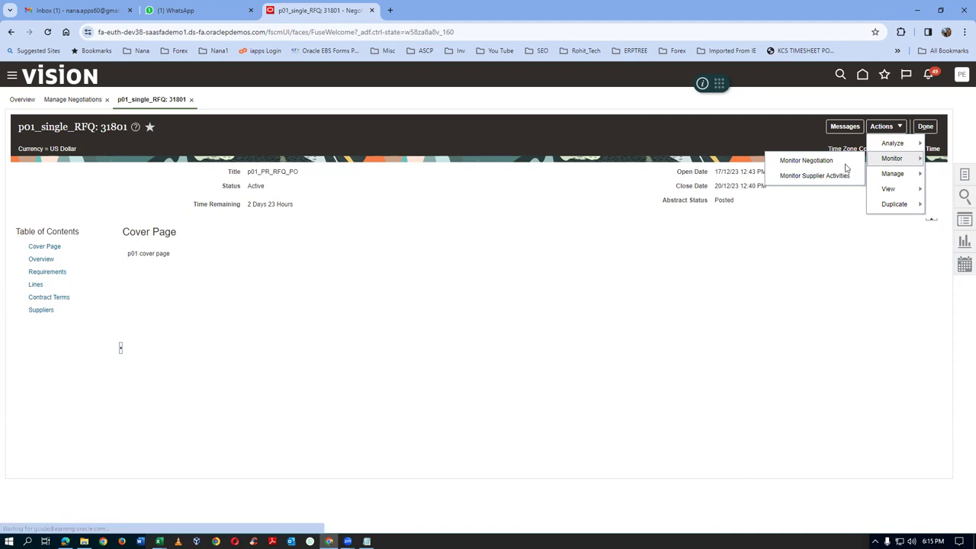
left_click(808, 161)
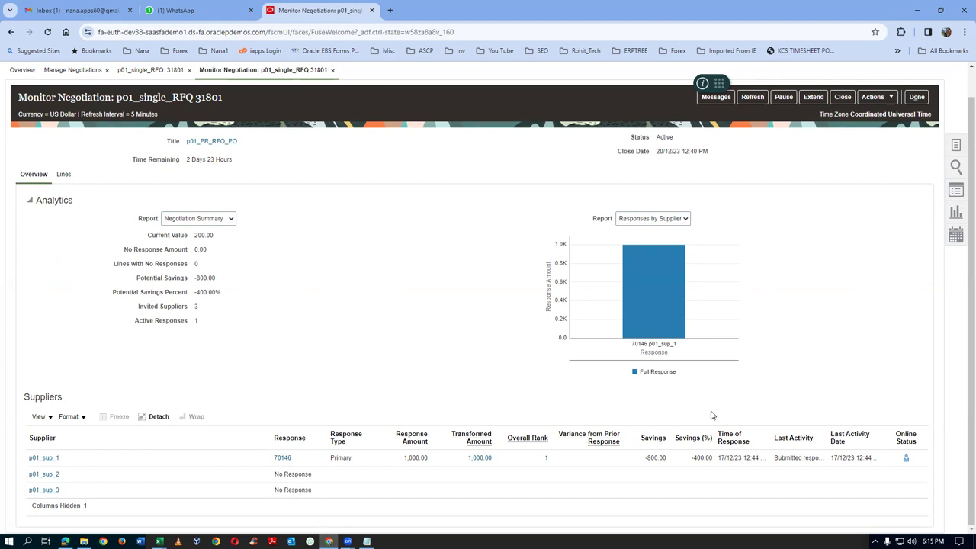
left_click(872, 97)
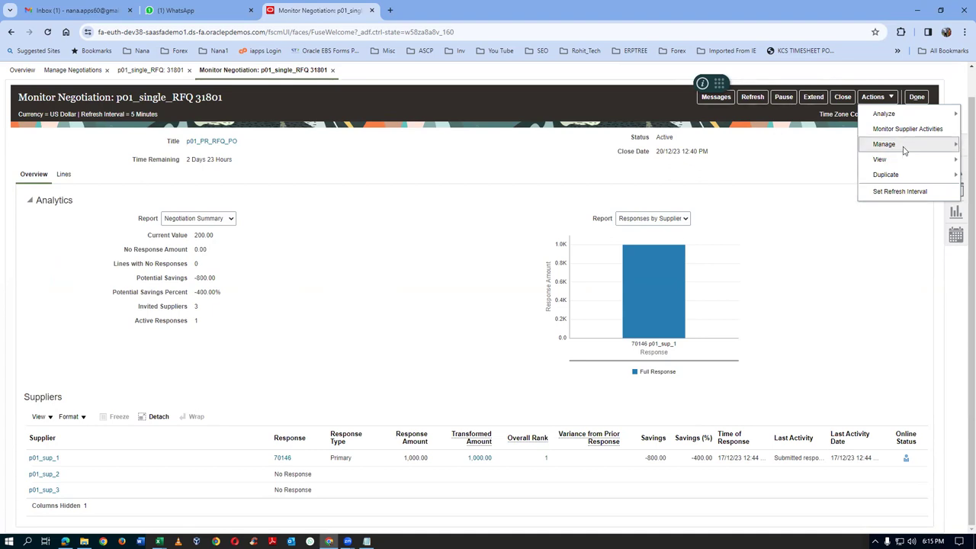
mouse_move(903, 150)
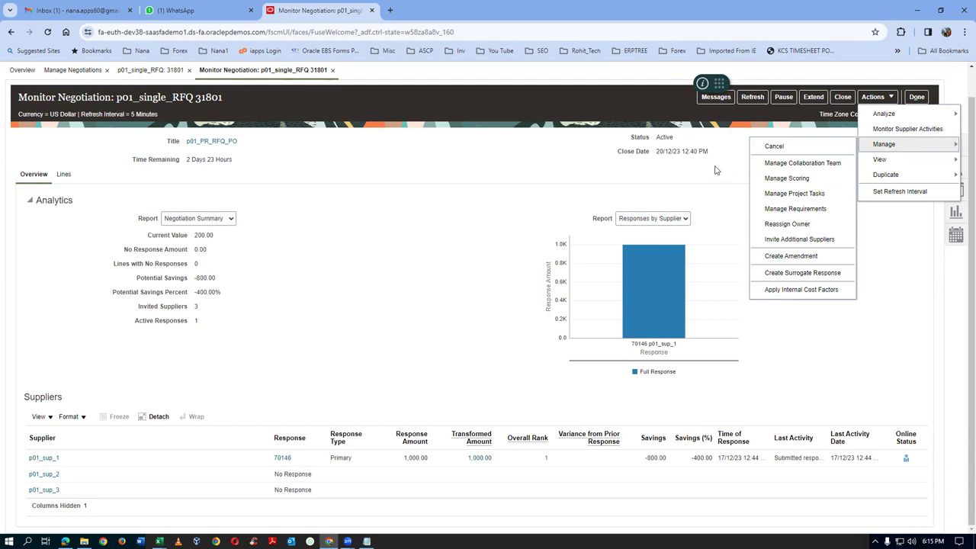
left_click(724, 172)
Examine the supplier response's score and rank in Analyze Negotiation for RFQ 31801, and return to the monitoring page
left_click(884, 97)
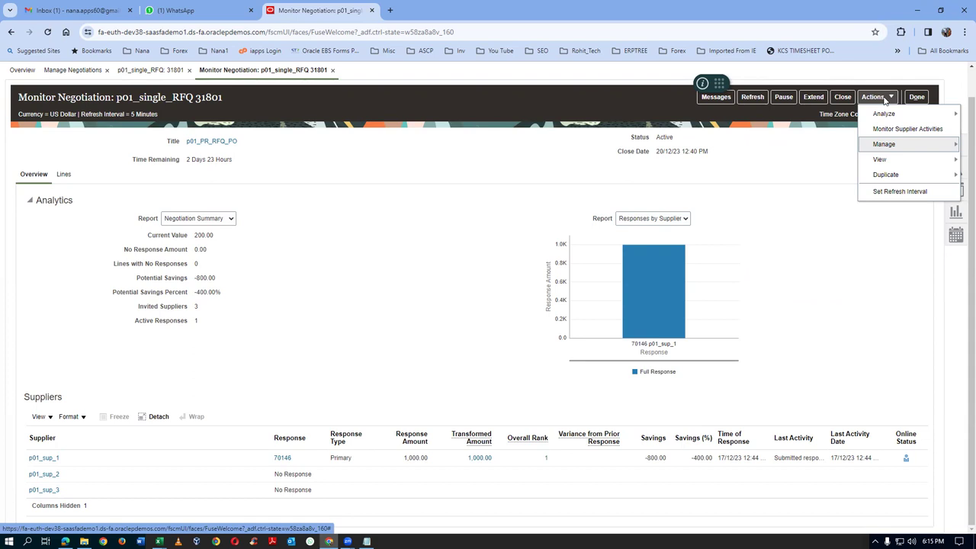
mouse_move(884, 113)
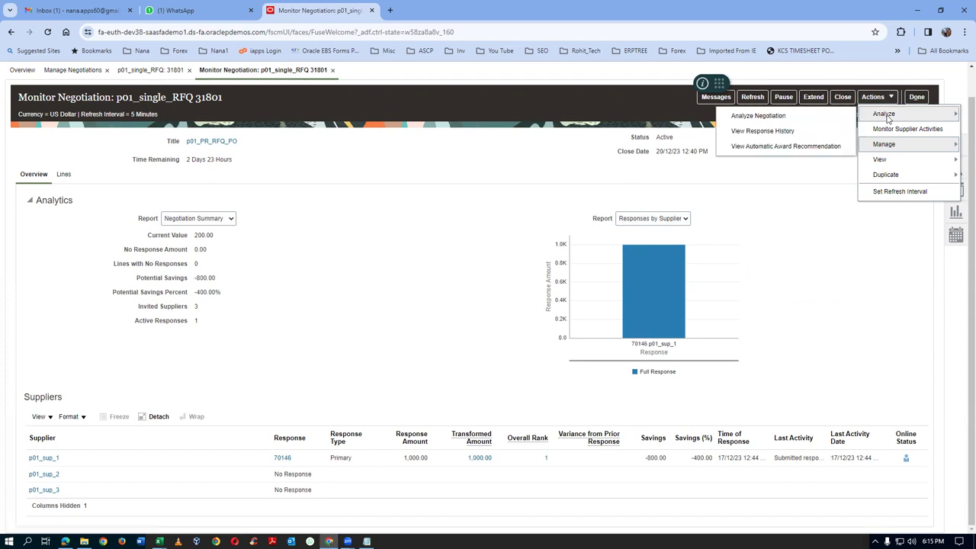
left_click(760, 116)
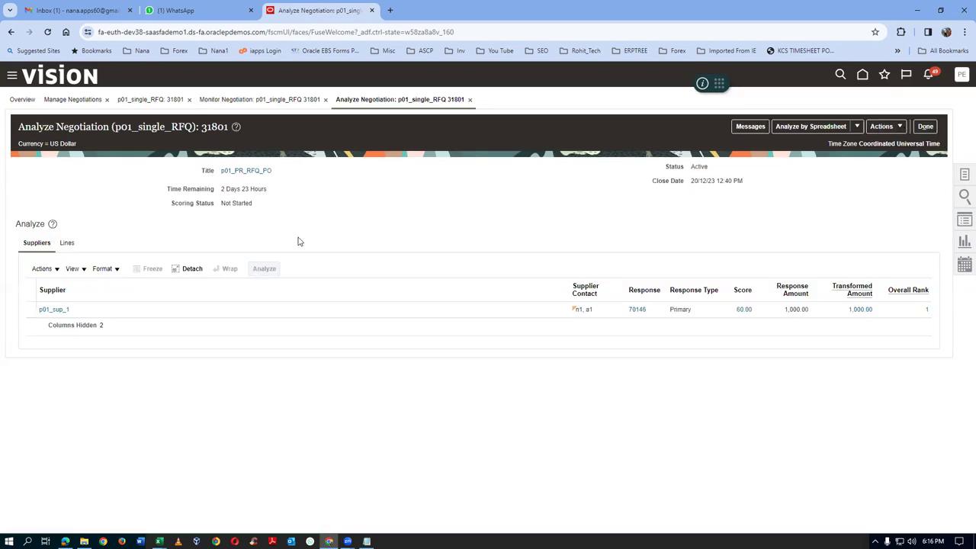
left_click(886, 127)
left_click(922, 128)
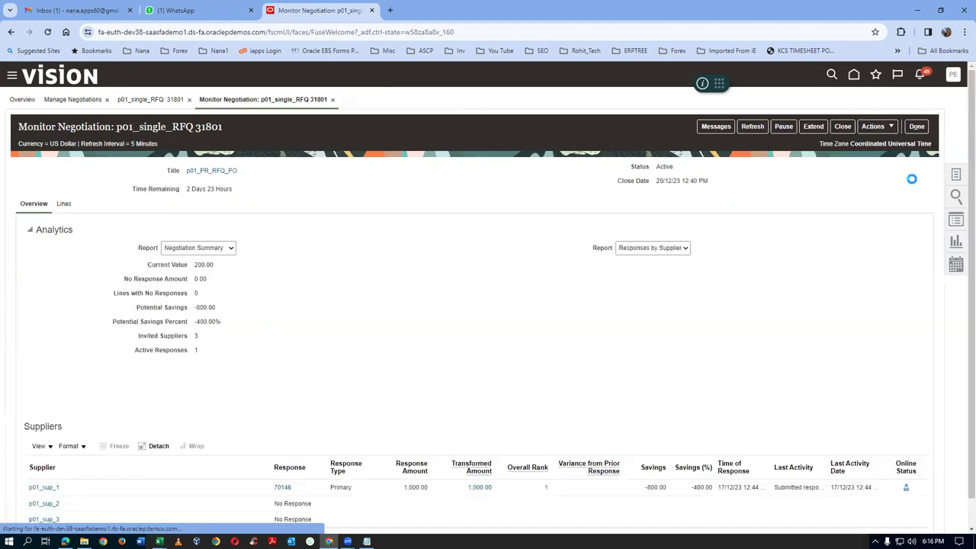
Review the scoring teams and scoring progress of RFQ 31801, and leave monitoring for the RFQ page
left_click(879, 129)
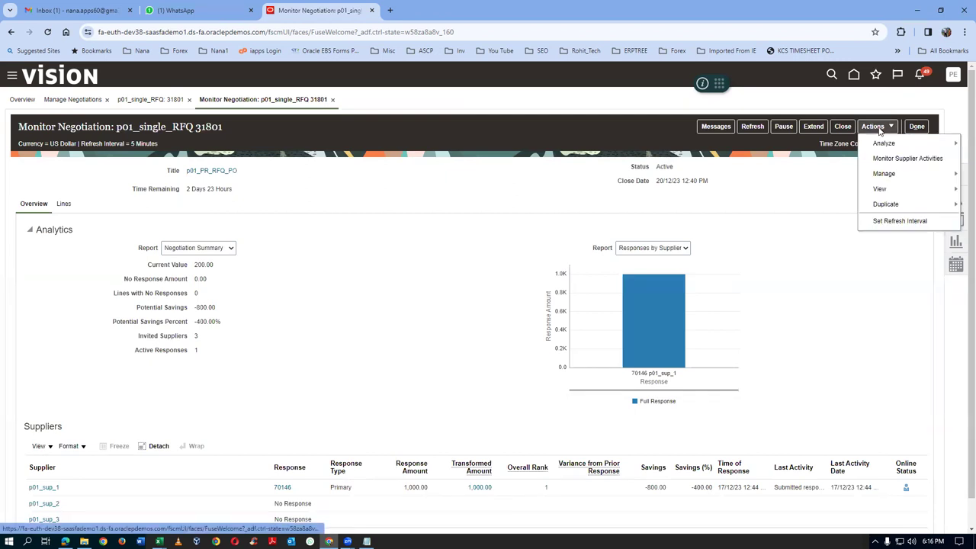
mouse_move(883, 174)
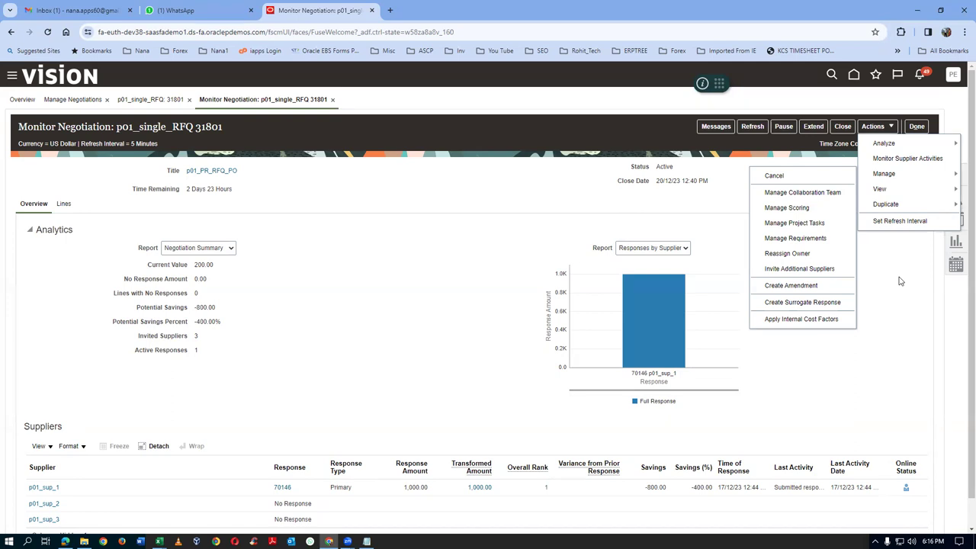
left_click(788, 208)
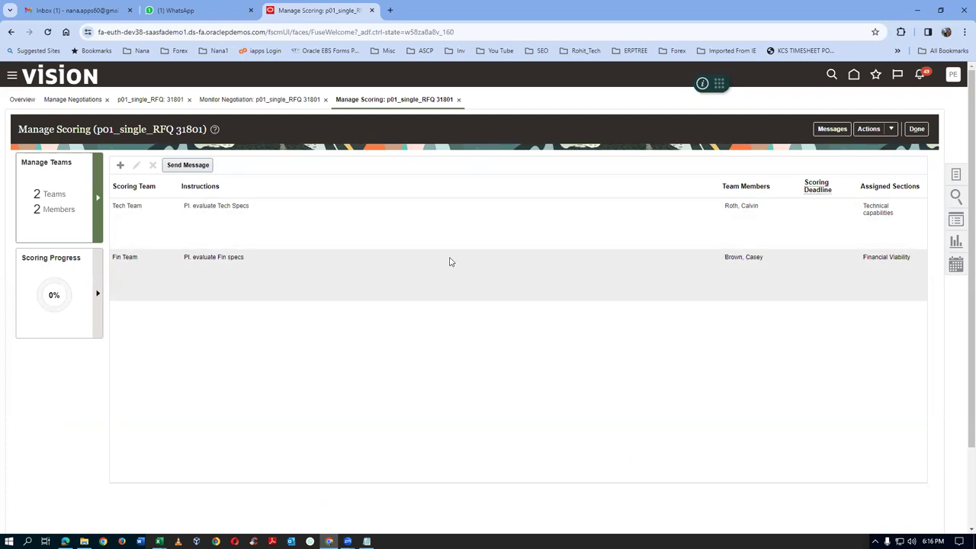
left_click(917, 129)
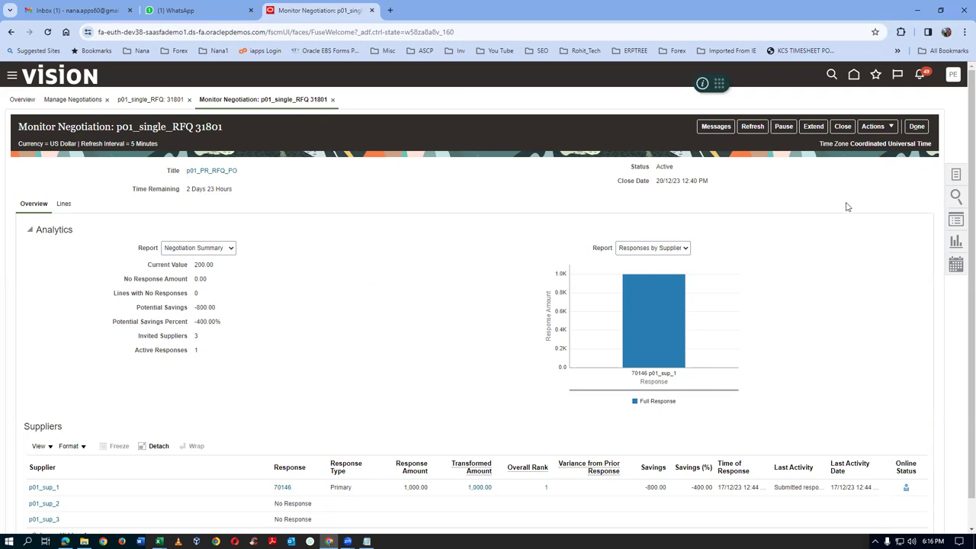
left_click(873, 127)
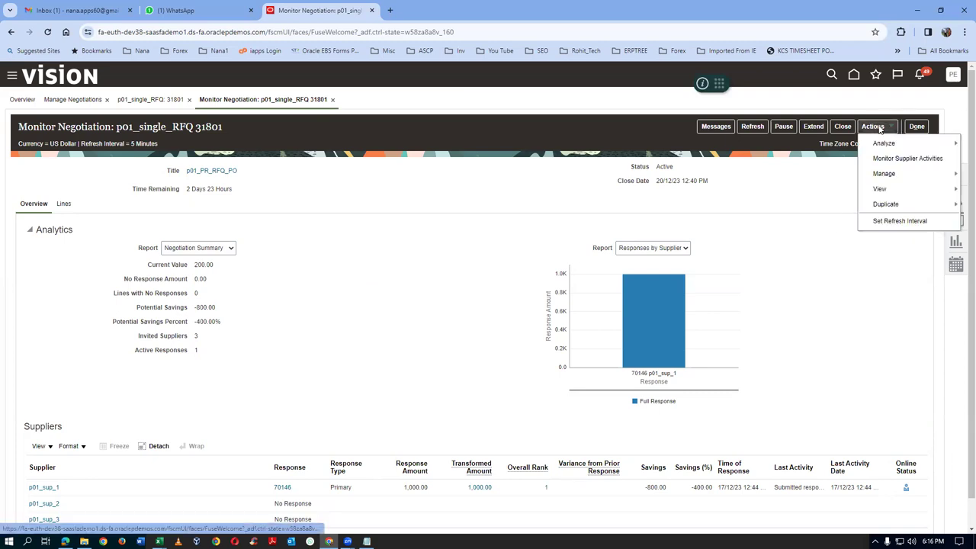
mouse_move(885, 180)
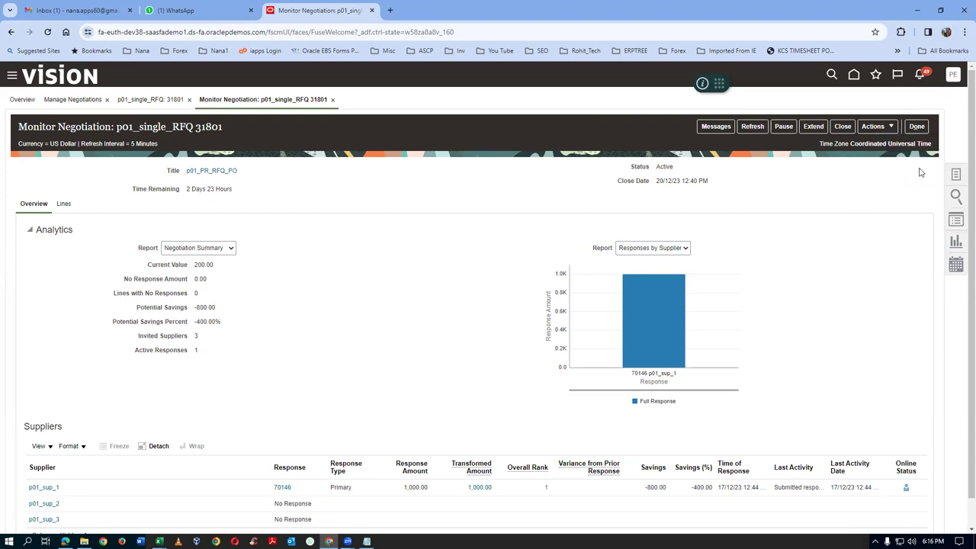
left_click(916, 127)
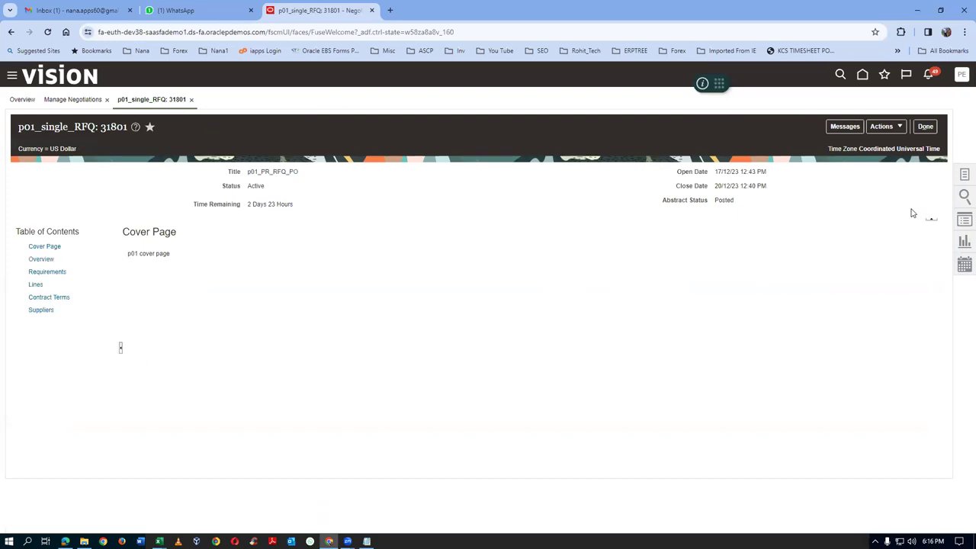
Close negotiation 31801 immediately with the note to suppliers "closed" and acknowledge the confirmation
left_click(884, 128)
mouse_move(890, 180)
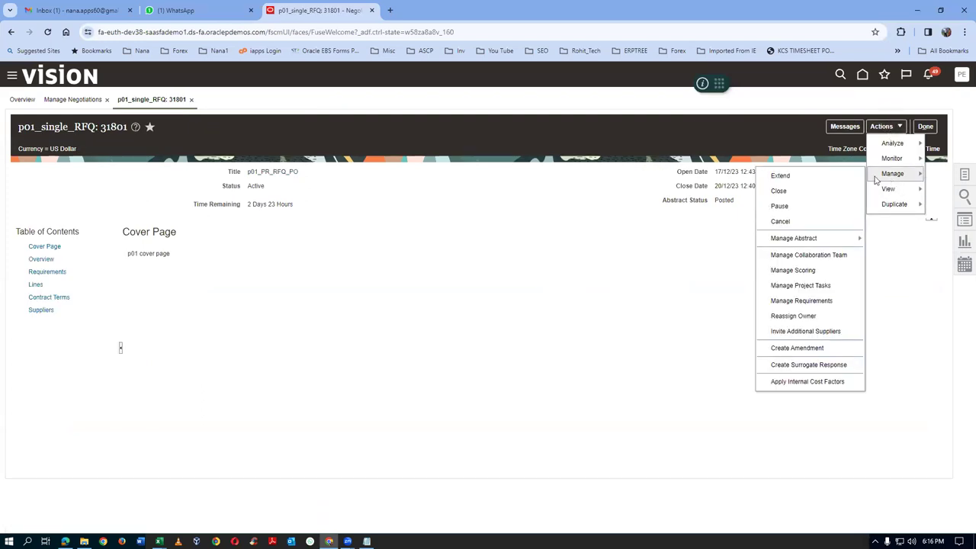
left_click(779, 194)
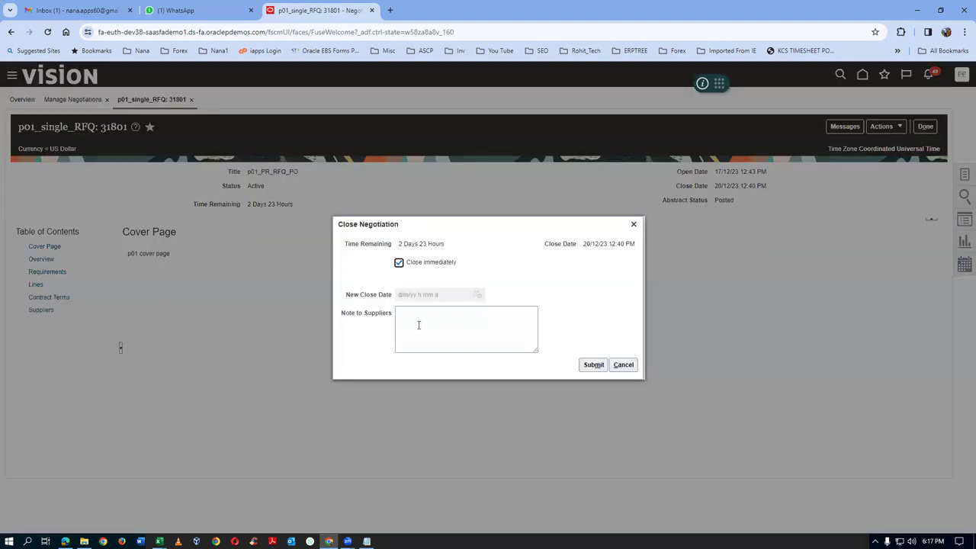
left_click(419, 324)
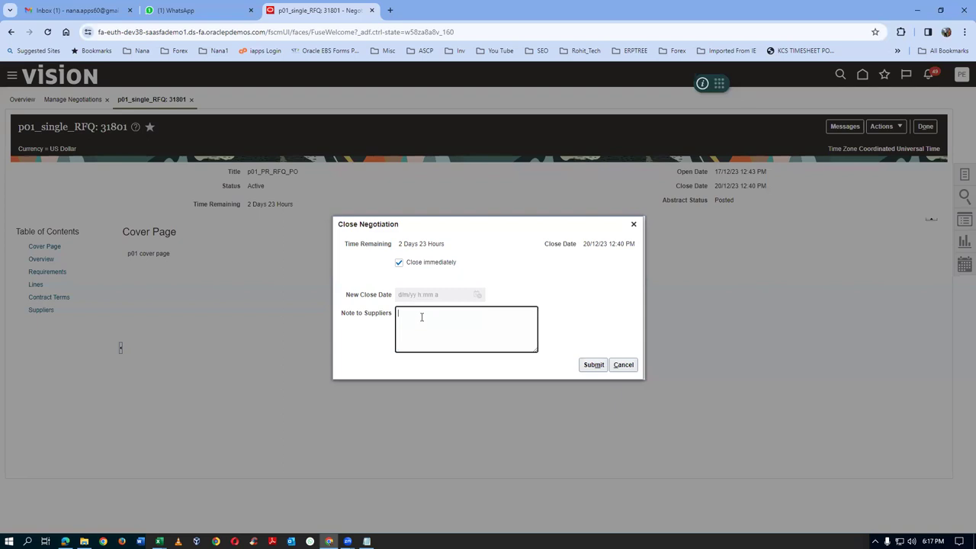
type("closed")
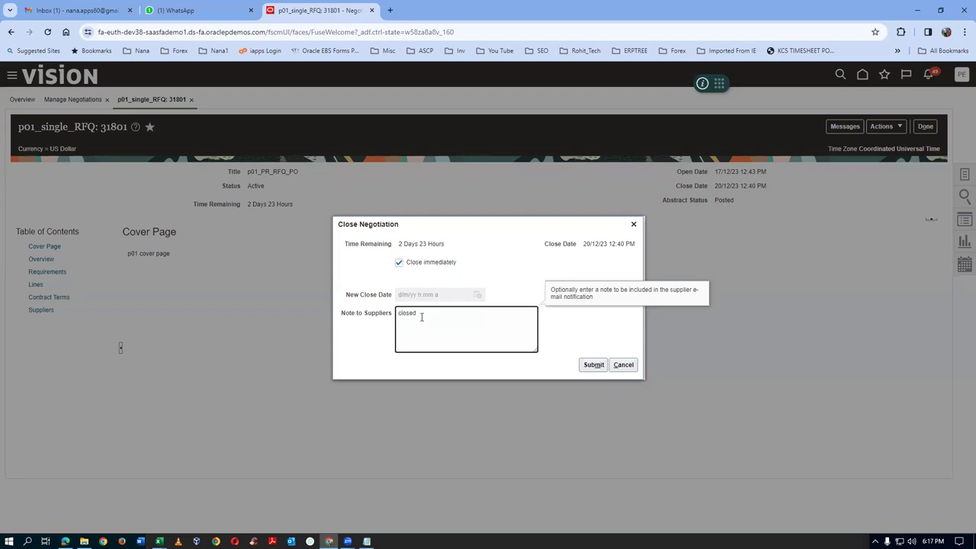
left_click(593, 365)
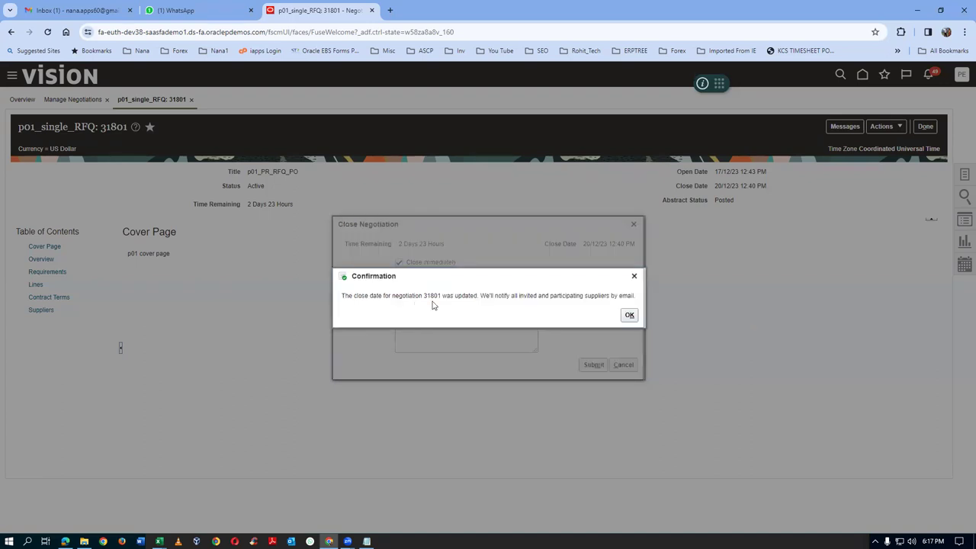
left_click(629, 315)
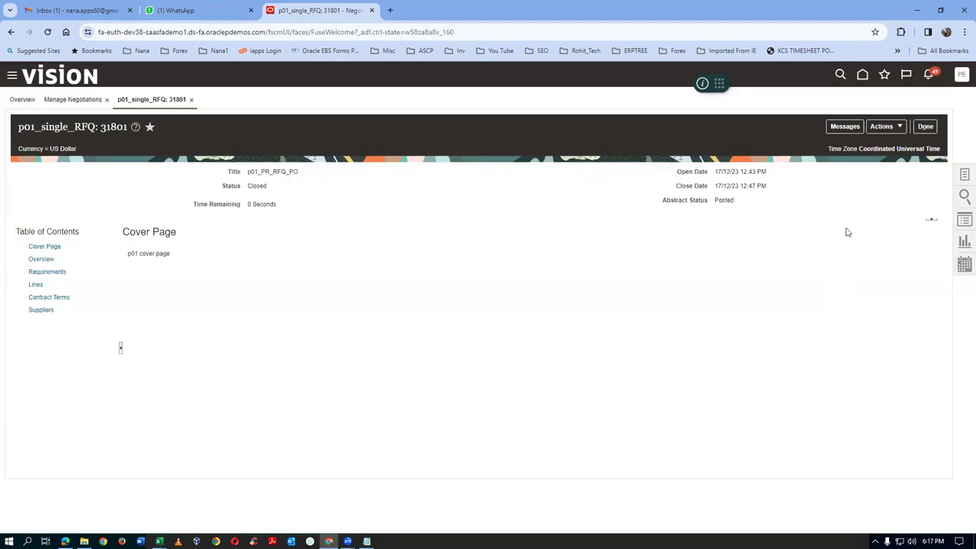
Return to Manage Negotiations, rerun the search to refresh the statuses and reopen RFQ 31801
left_click(929, 127)
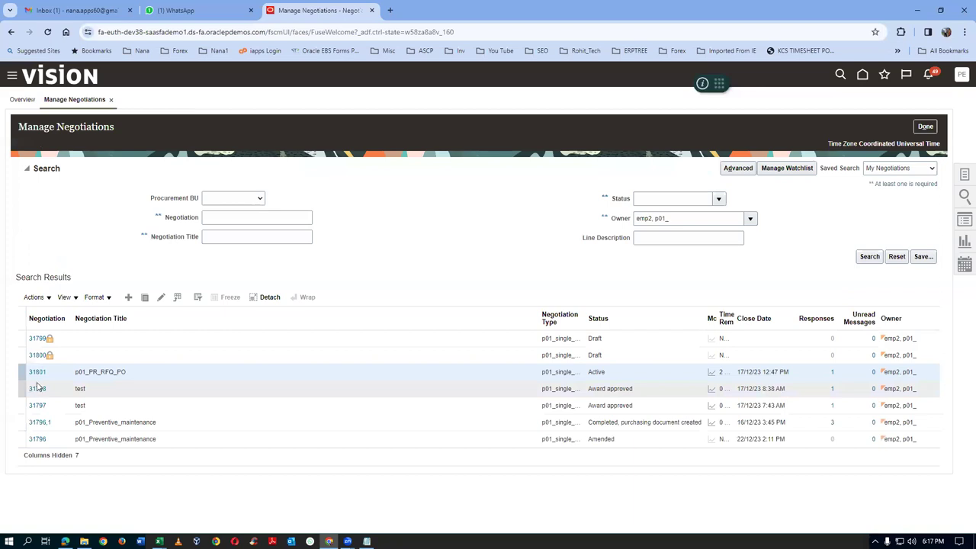
left_click(869, 256)
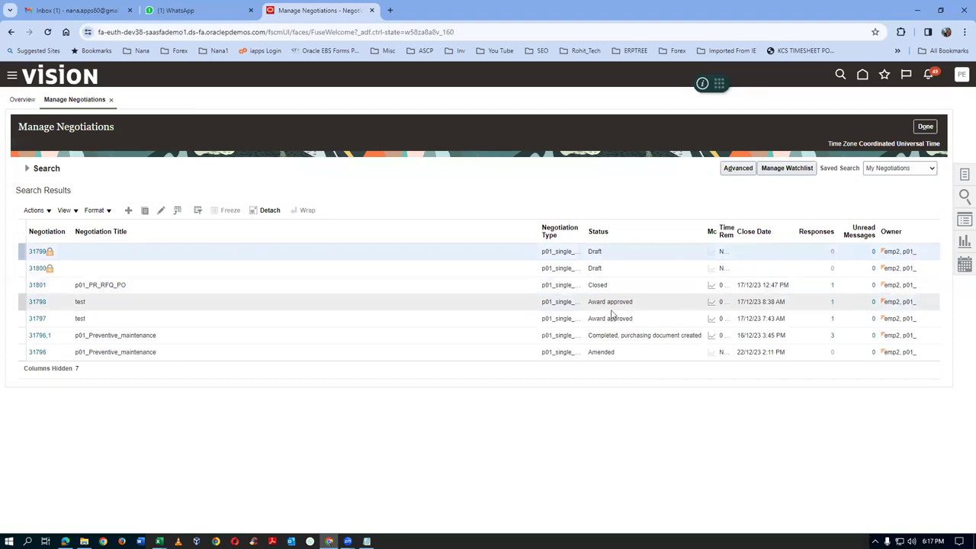
left_click(36, 285)
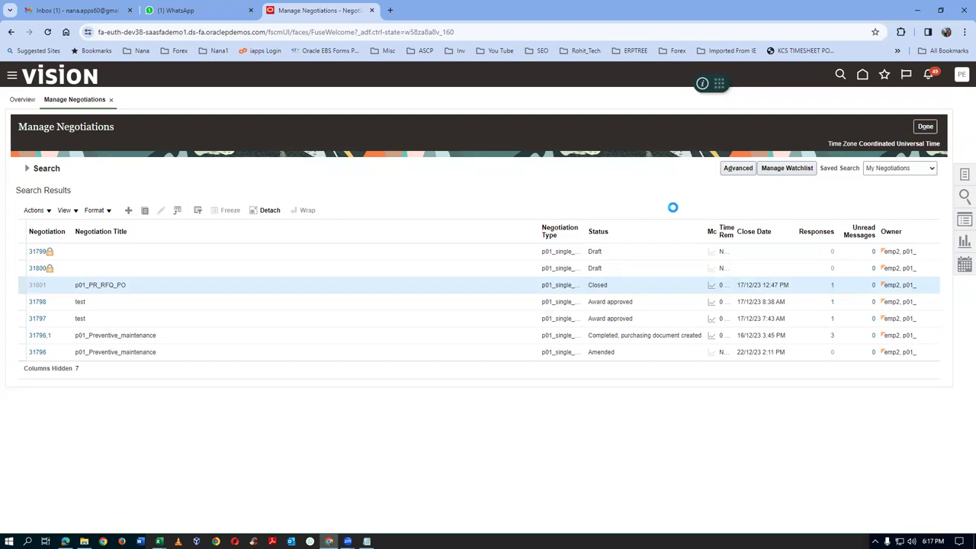
left_click(883, 127)
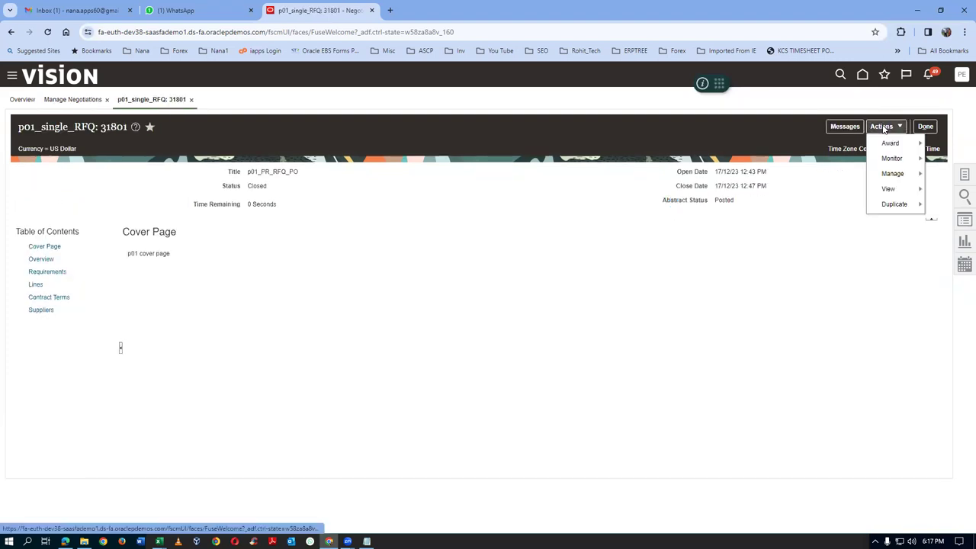
mouse_move(894, 177)
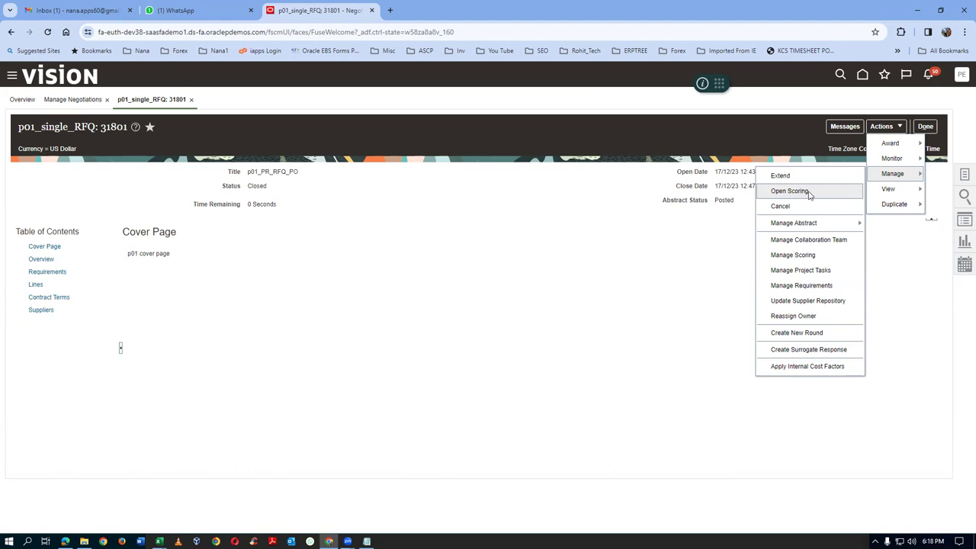
left_click(612, 263)
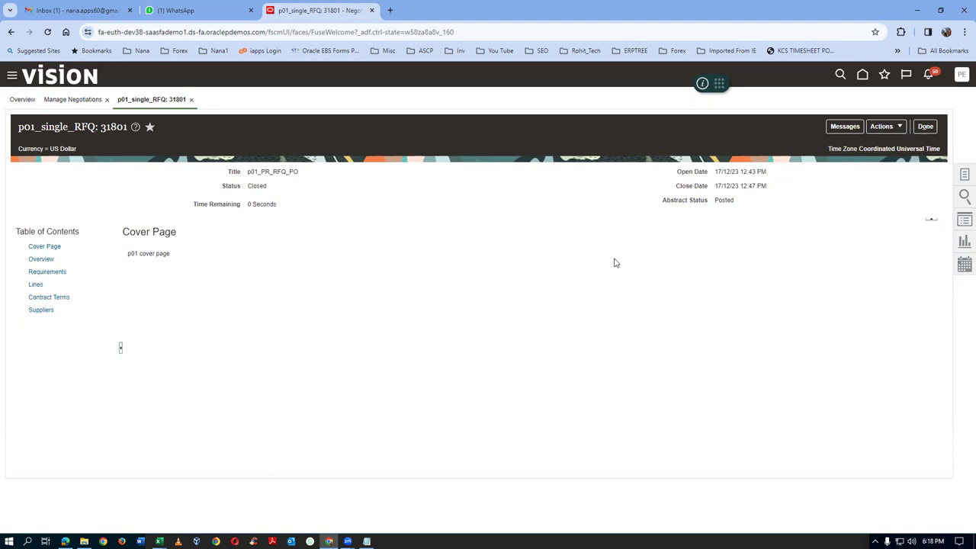
Start awarding negotiation 31801 and choose p01_sup_1's response as the award decision
left_click(890, 128)
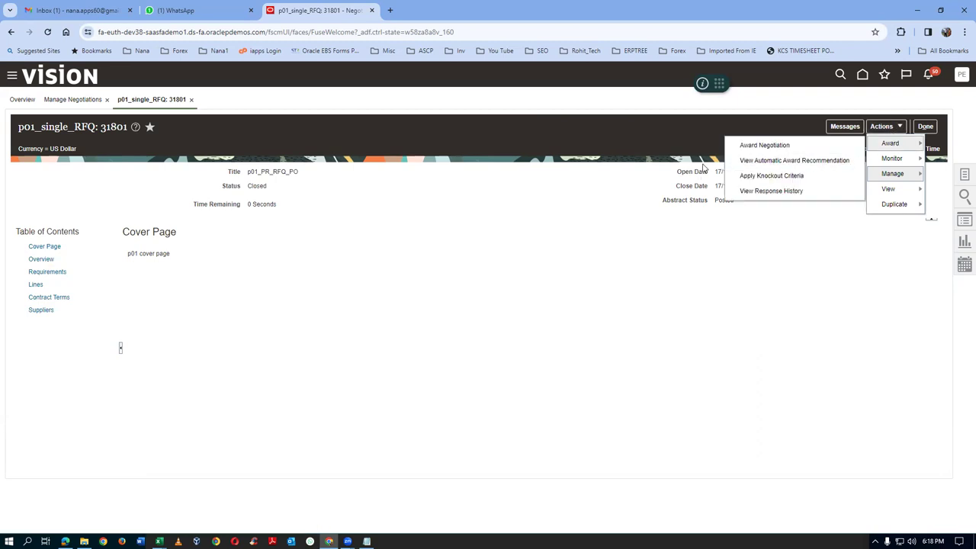
left_click(765, 146)
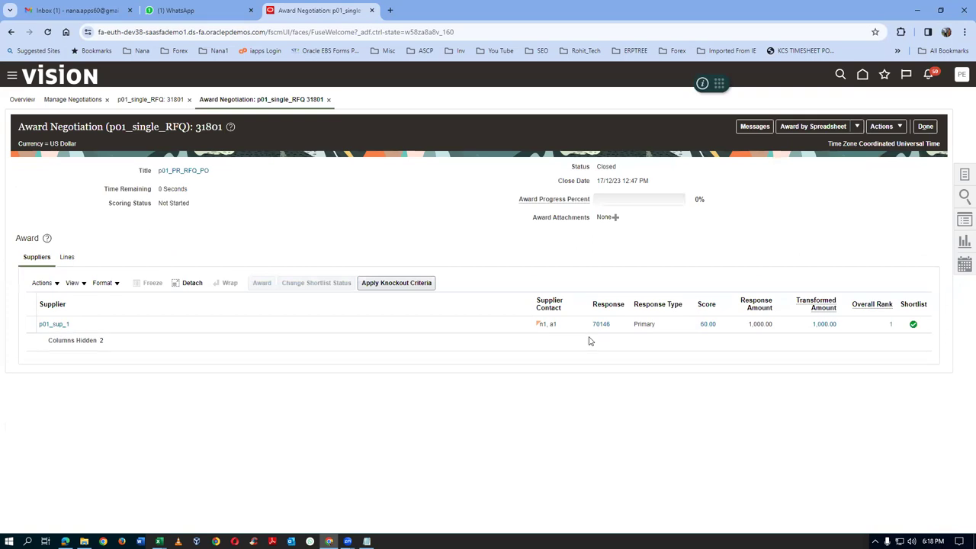
left_click(119, 330)
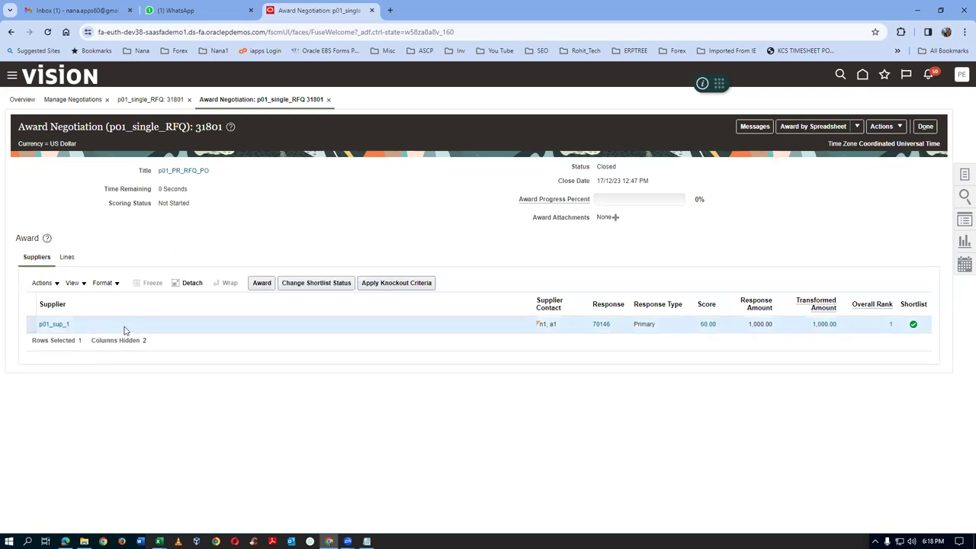
left_click(261, 283)
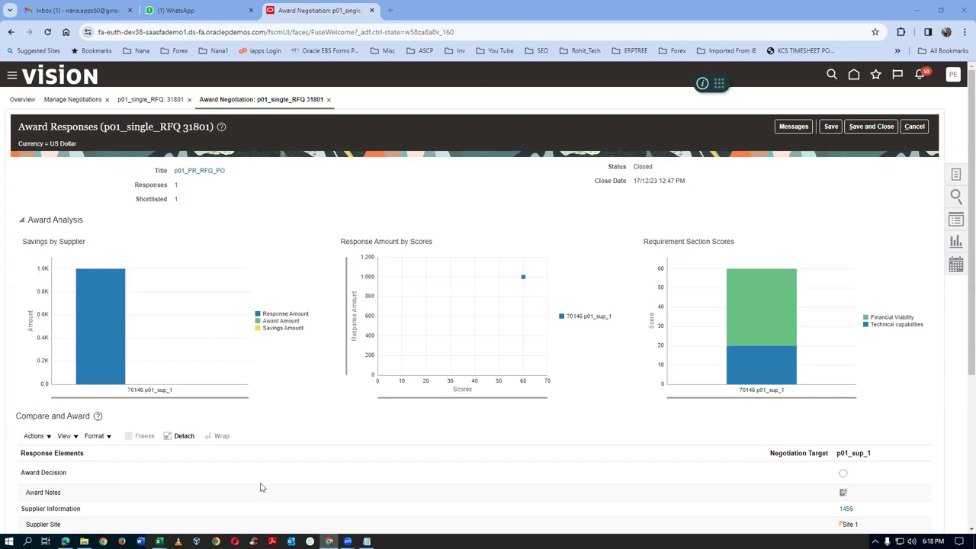
scroll(261, 483, "down", 2)
left_click(842, 282)
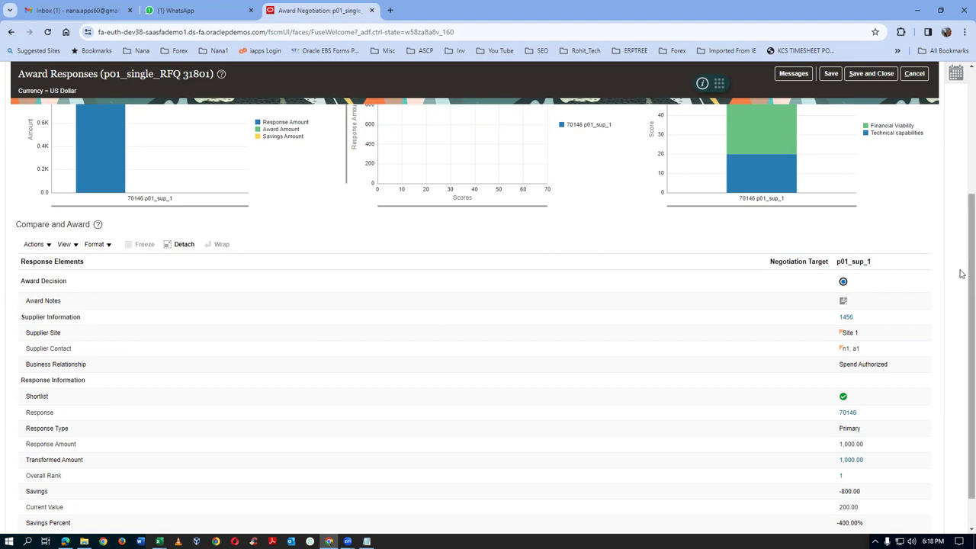
Examine the award analysis charts and the Compare and Award details for p01_sup_1's response, including amount, rank, savings and score
scroll(961, 158, "up", 3)
scroll(962, 137, "up", 1)
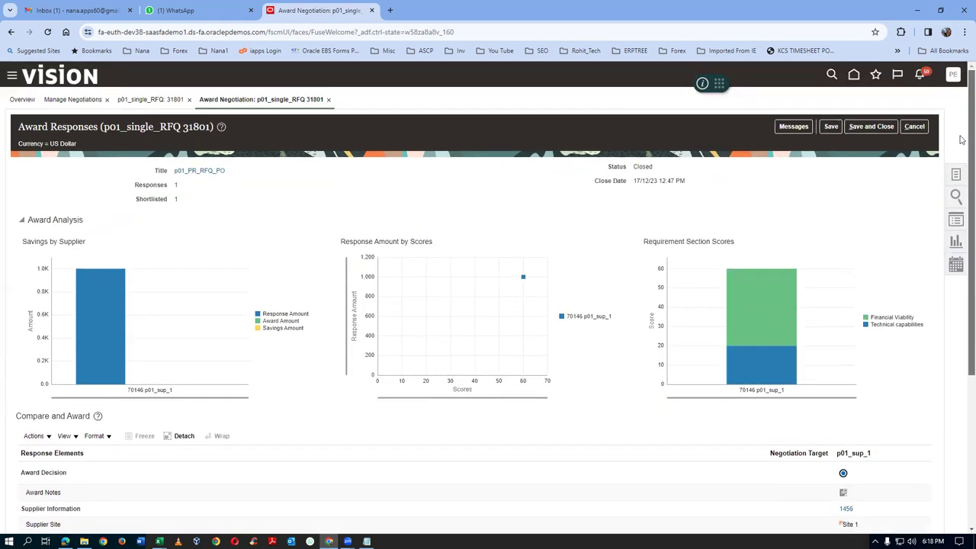
scroll(962, 145, "down", 3)
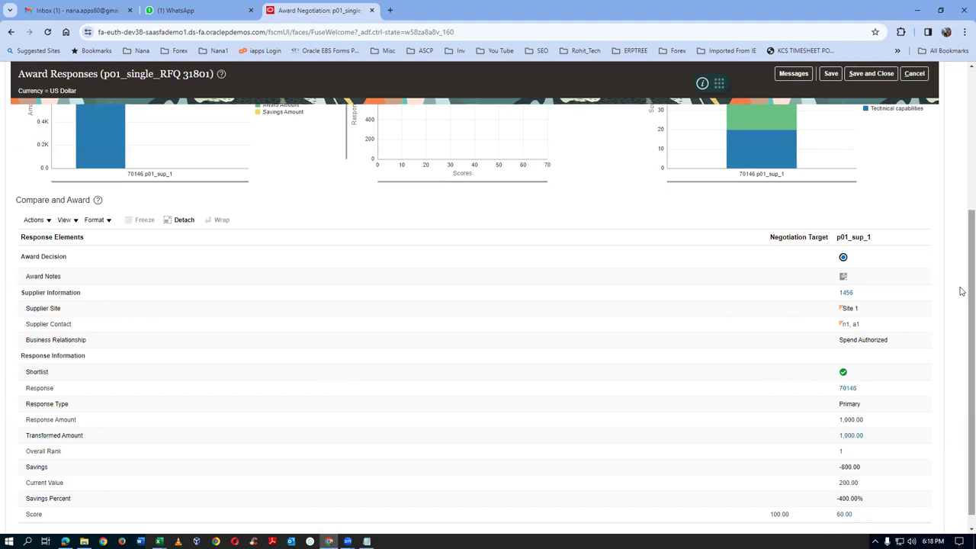
scroll(962, 292, "up", 3)
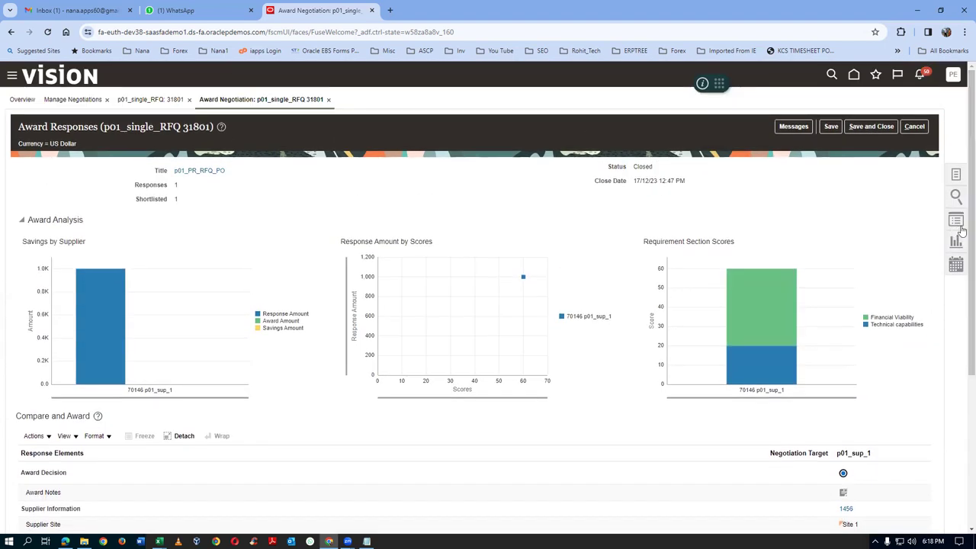
scroll(961, 236, "down", 3)
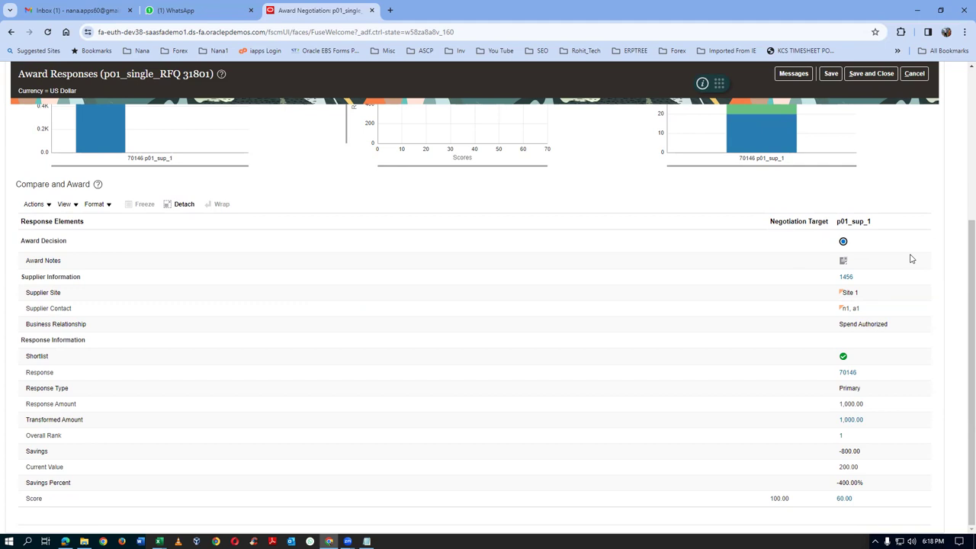
scroll(959, 297, "up", 2)
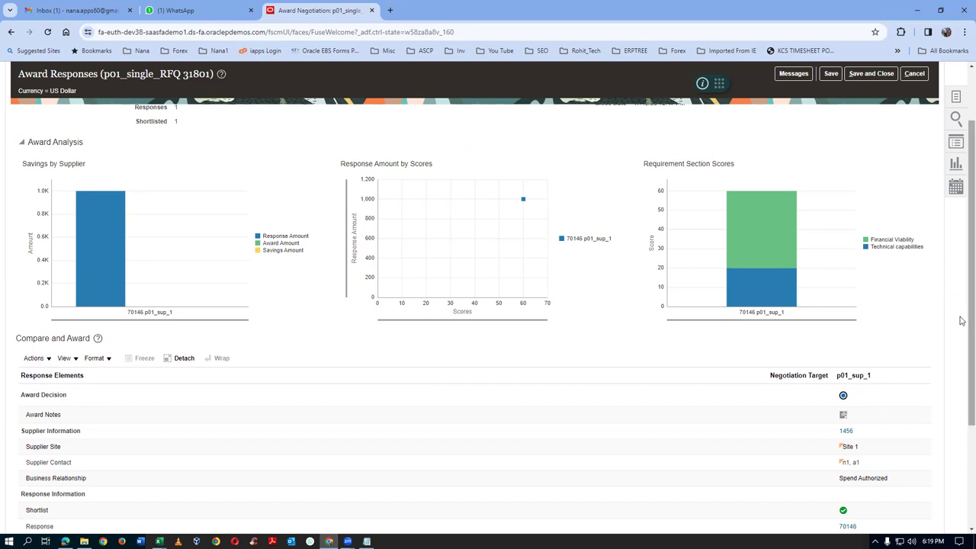
mouse_move(962, 320)
left_mouse_down()
mouse_move(962, 273)
mouse_move(962, 335)
left_mouse_up()
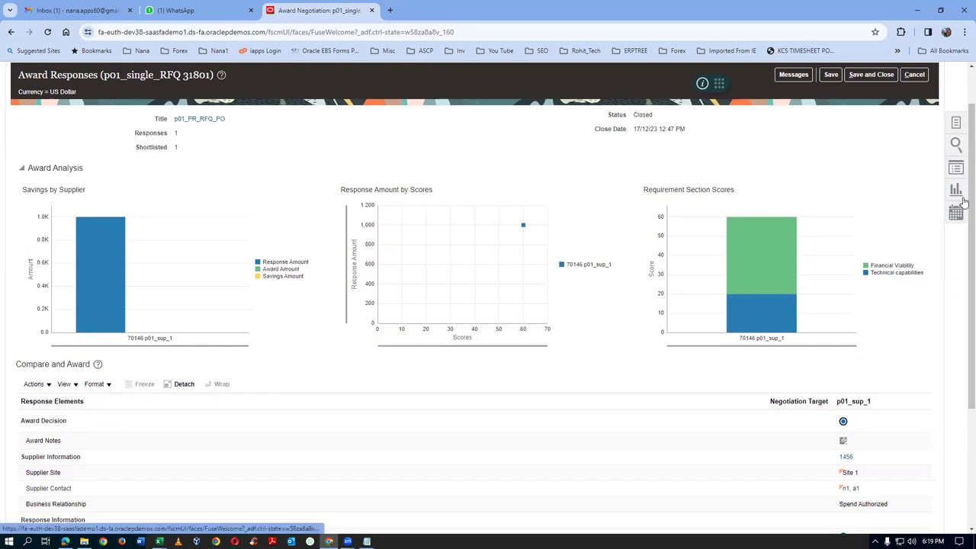
scroll(962, 183, "up", 2)
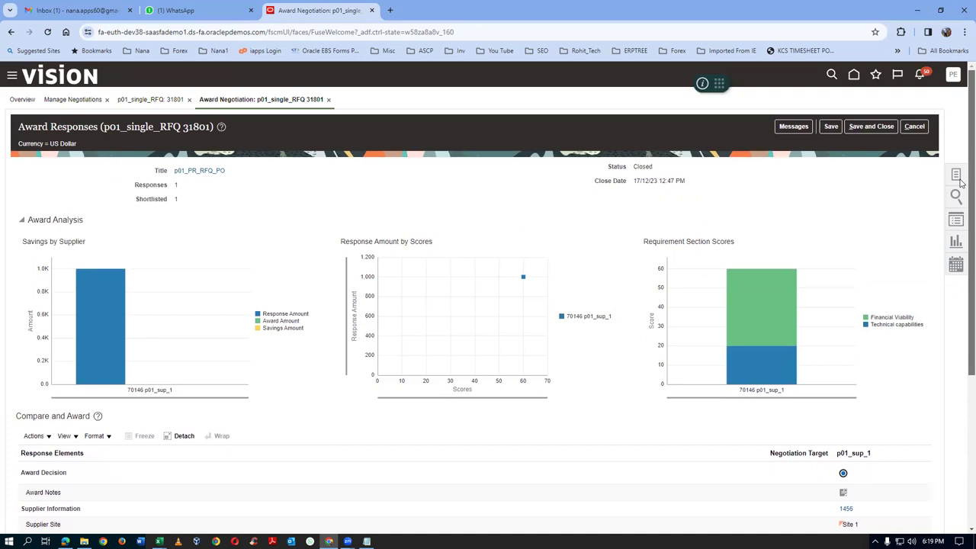
Save the award decision for RFQ 31801 and submit it for approval, acknowledging both confirmations
left_click(870, 127)
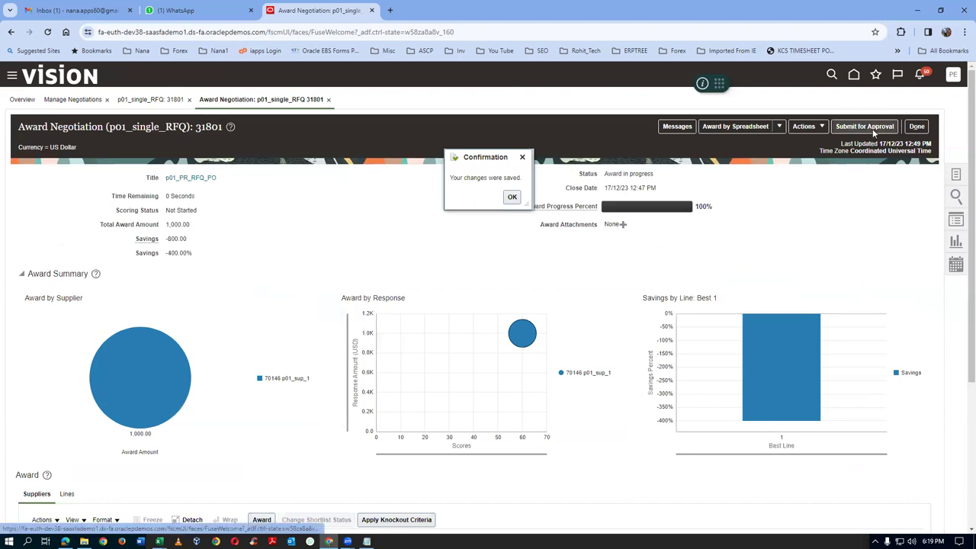
left_click(511, 197)
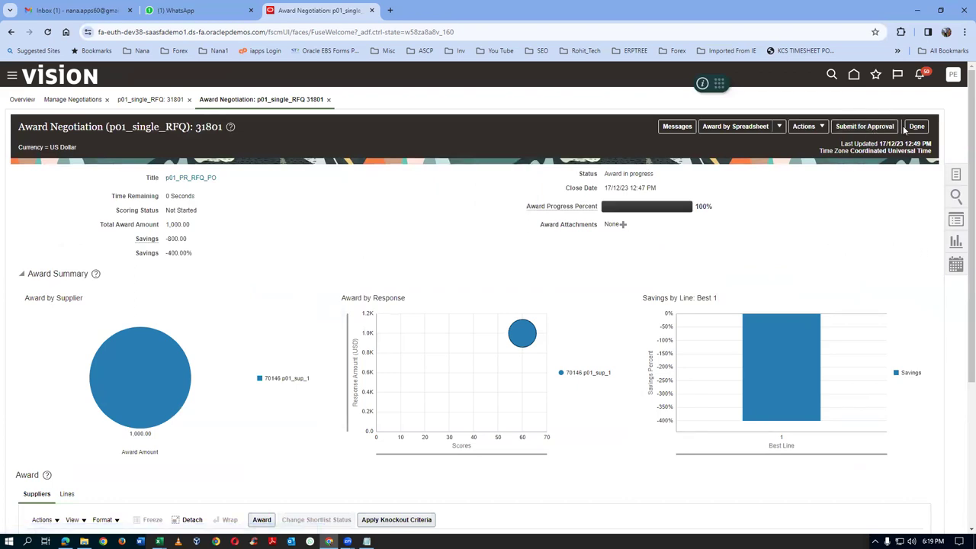
left_click(874, 131)
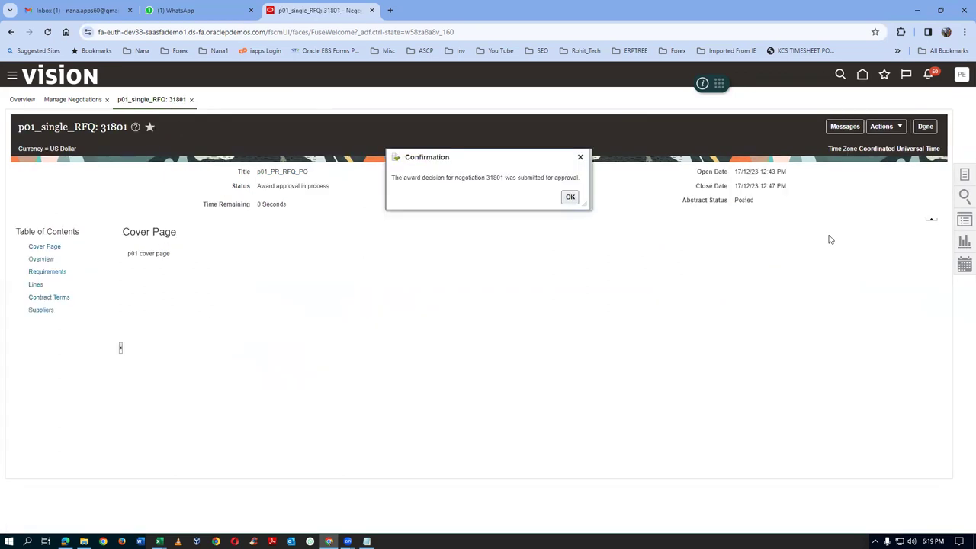
left_click(572, 200)
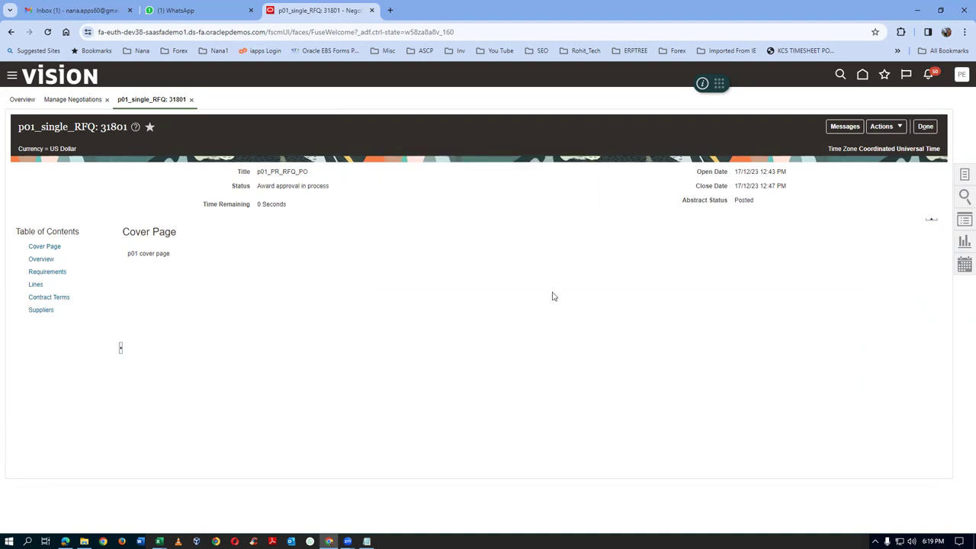
Return to Manage Negotiations and rerun the search repeatedly to check the award approval status of RFQ 31801
left_click(926, 127)
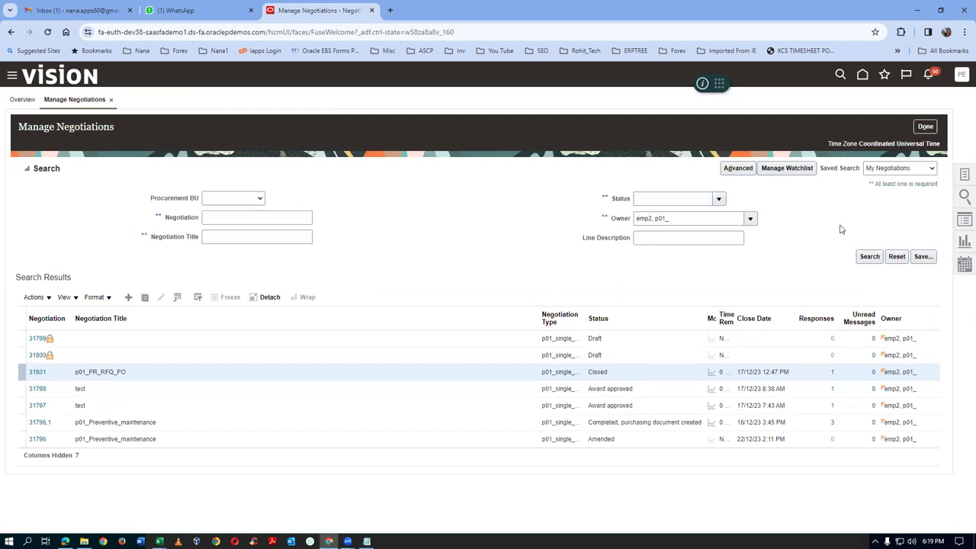
left_click(869, 256)
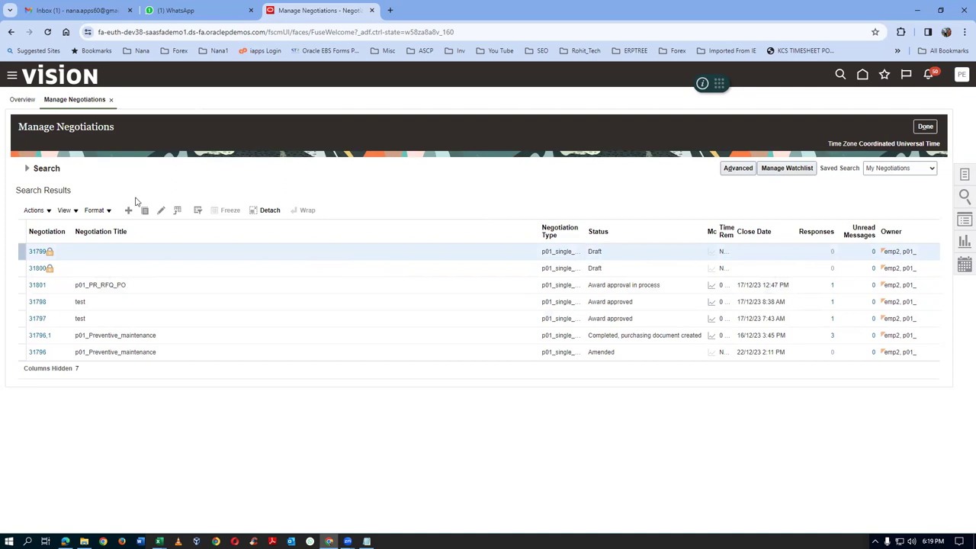
left_click(28, 170)
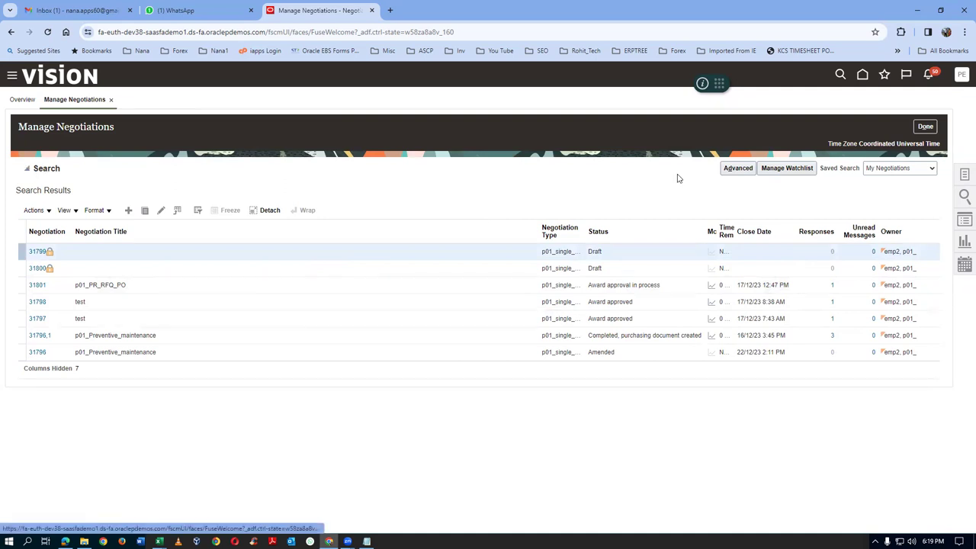
left_click(870, 257)
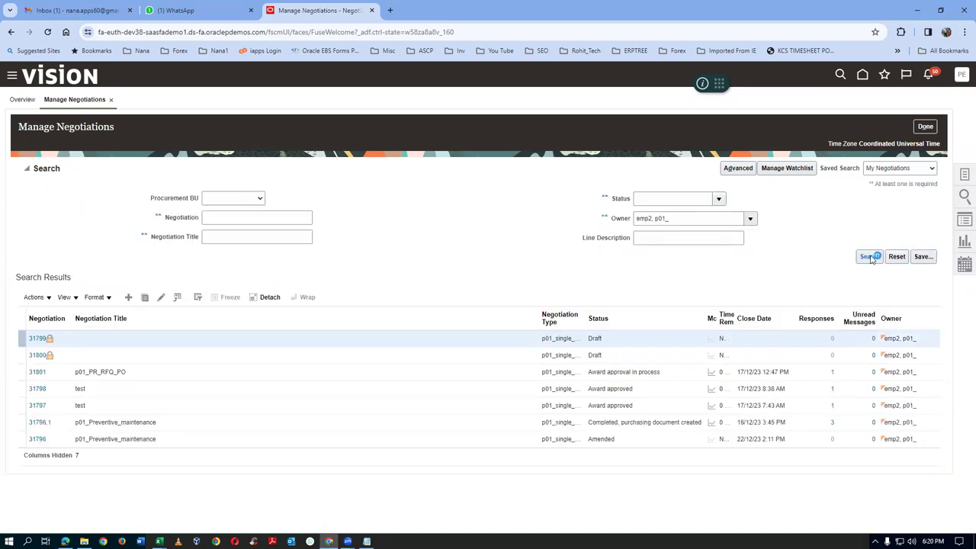
left_click(666, 287)
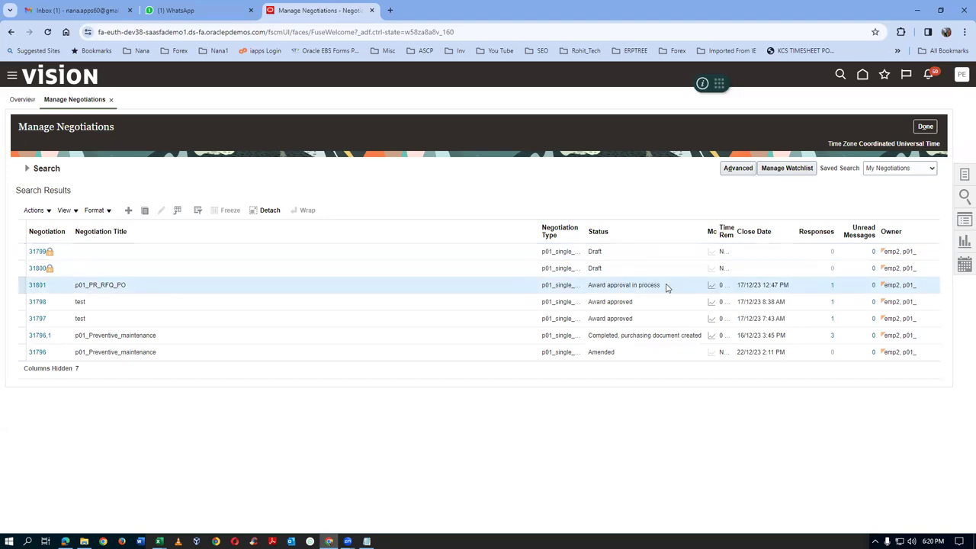
left_click(28, 169)
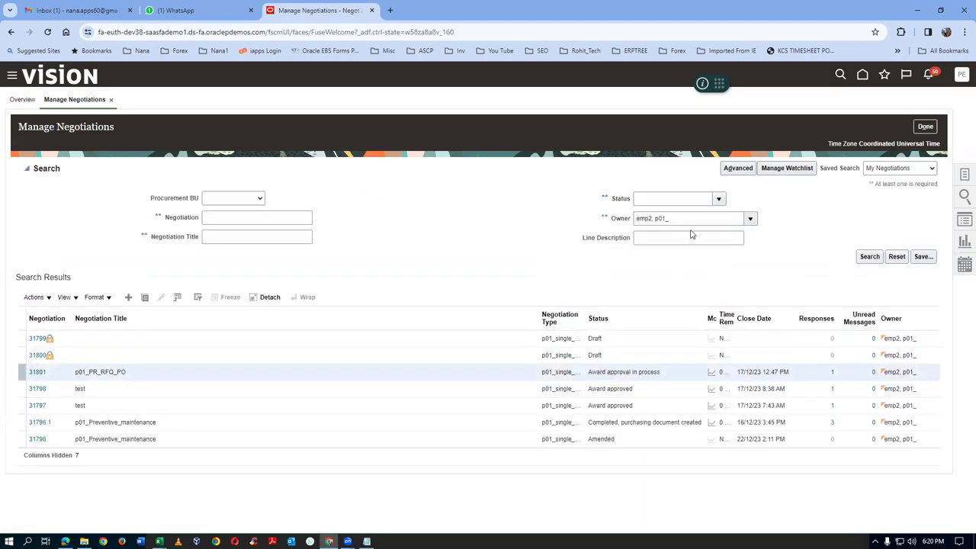
left_click(870, 258)
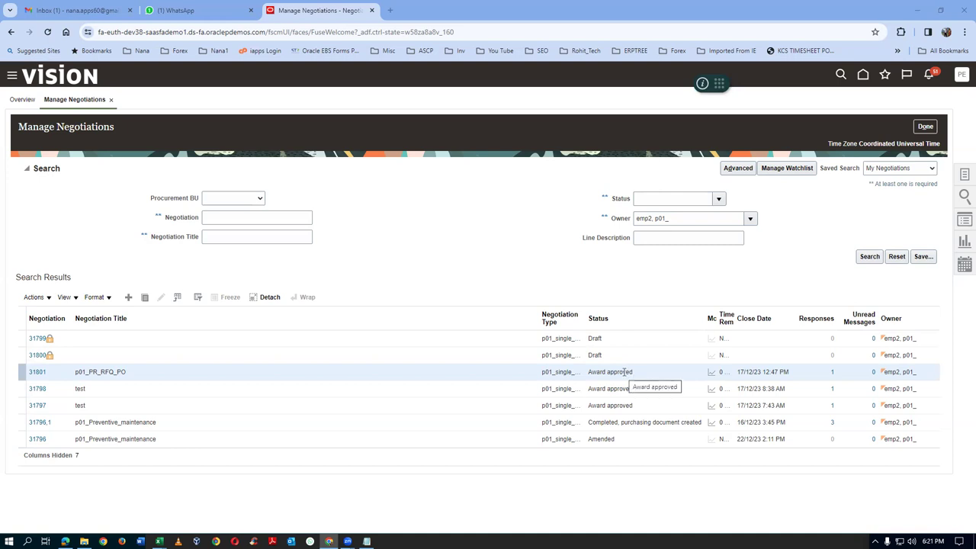
Complete the award of RFQ 31801 with purchasing documents created now and suppliers notified about award decisions, and acknowledge the confirmation
left_click(36, 373)
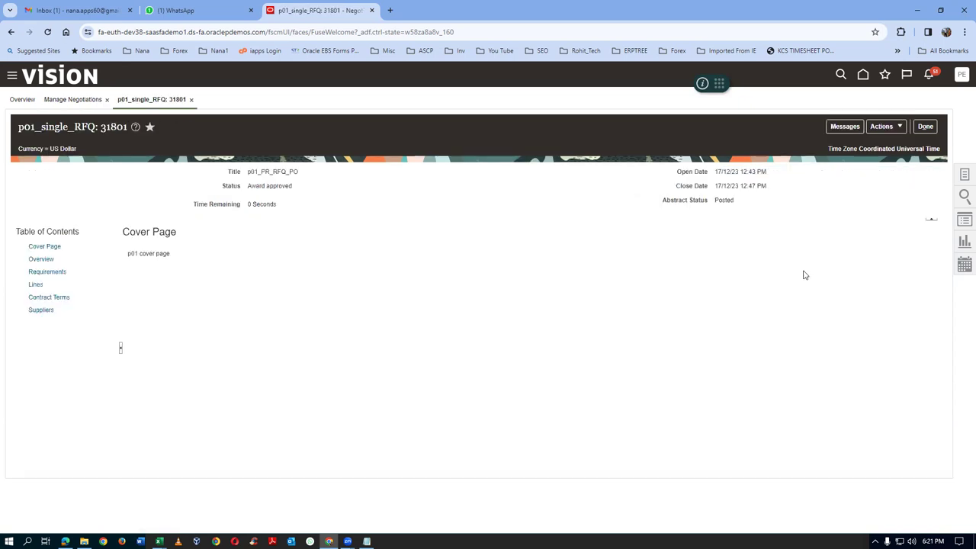
left_click(882, 127)
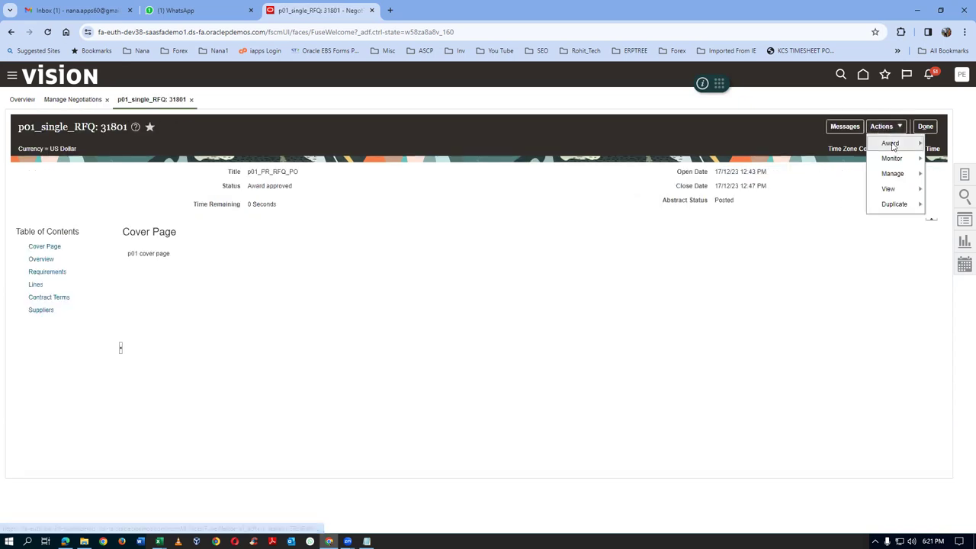
mouse_move(893, 145)
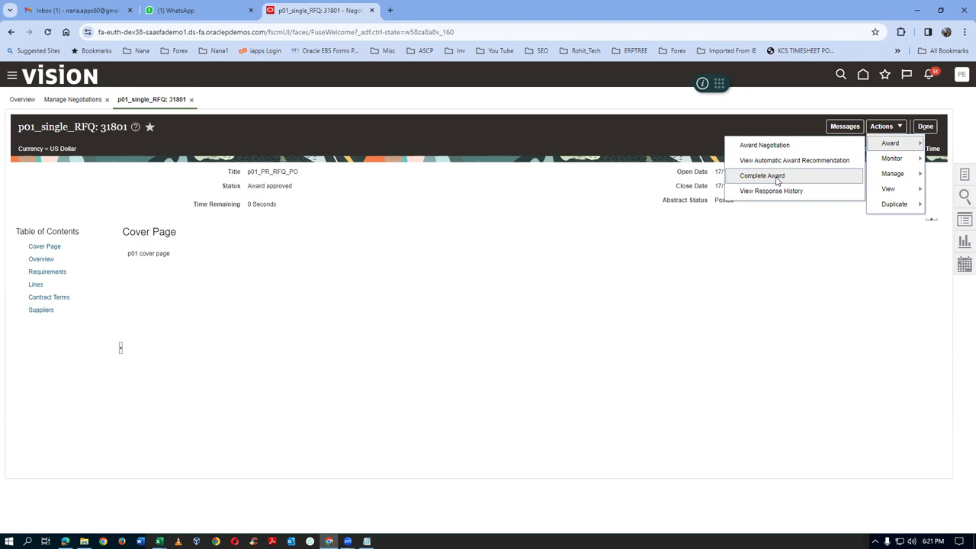
left_click(777, 177)
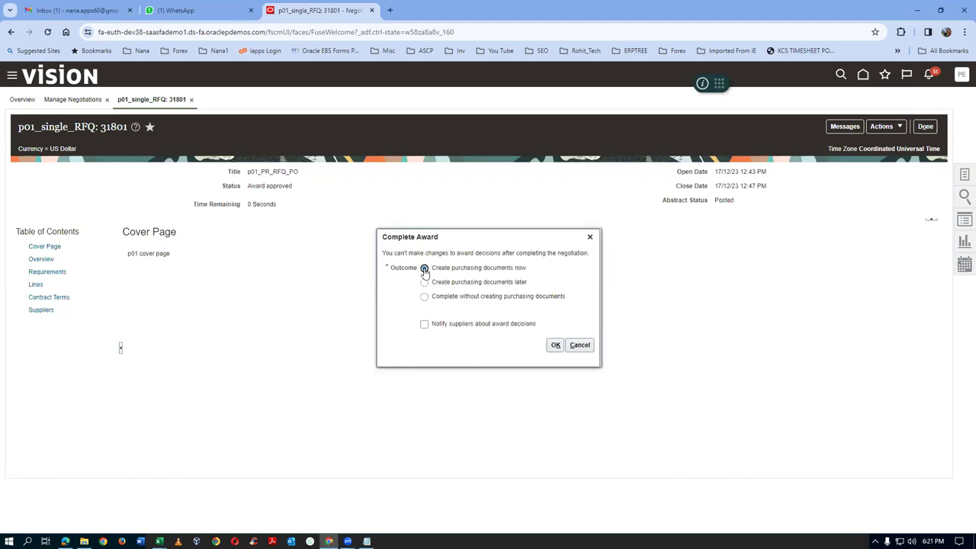
left_click(424, 324)
left_click(555, 345)
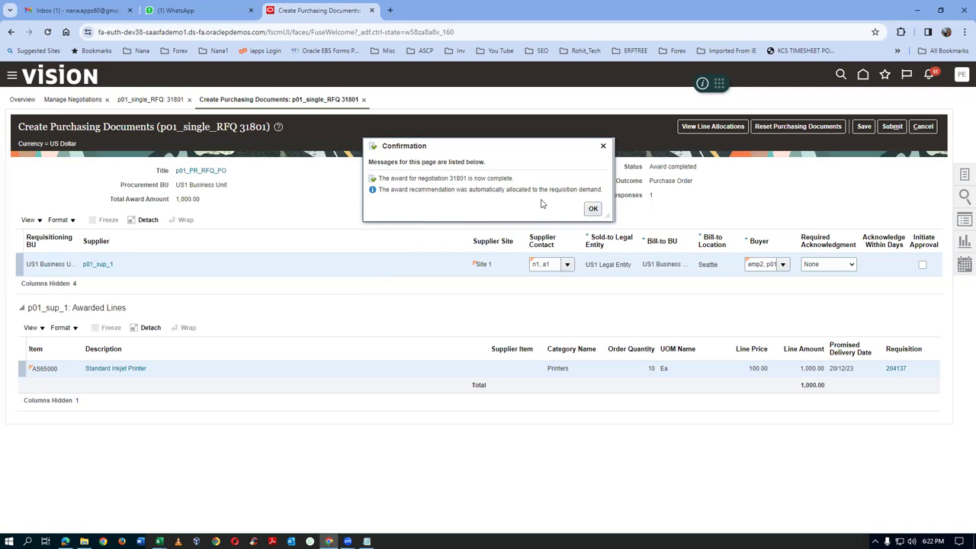
left_click(592, 208)
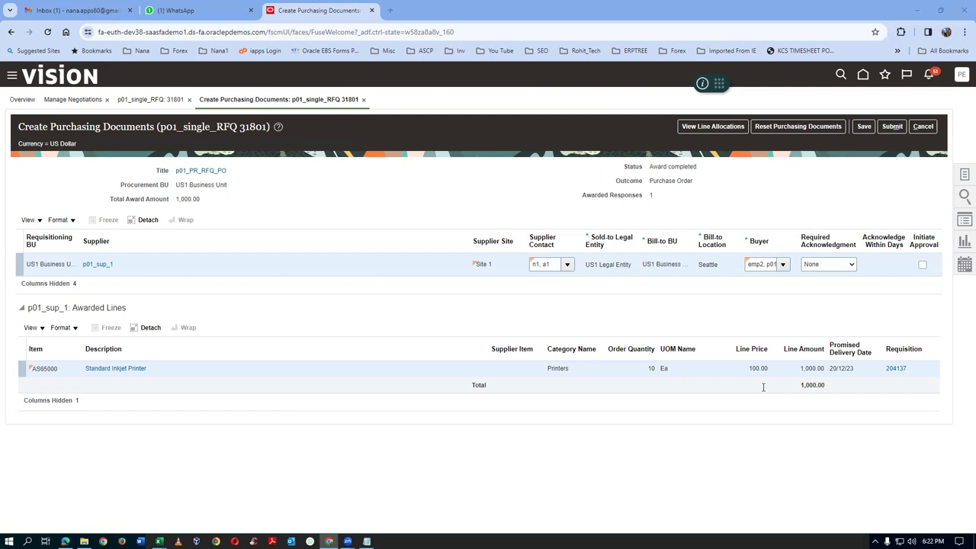
Enable approval initiation for p01_sup_1's purchase order and submit the purchasing documents
left_click(922, 265)
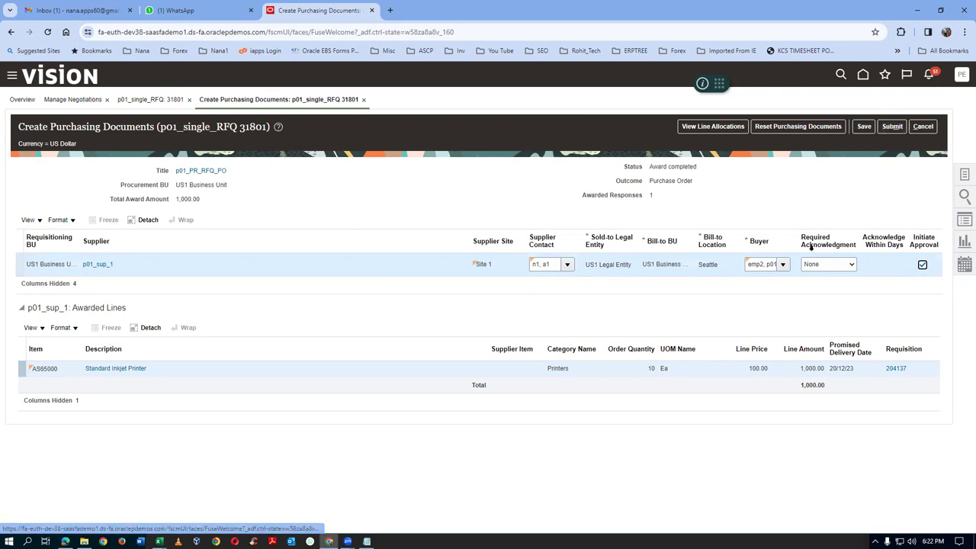
left_click(888, 125)
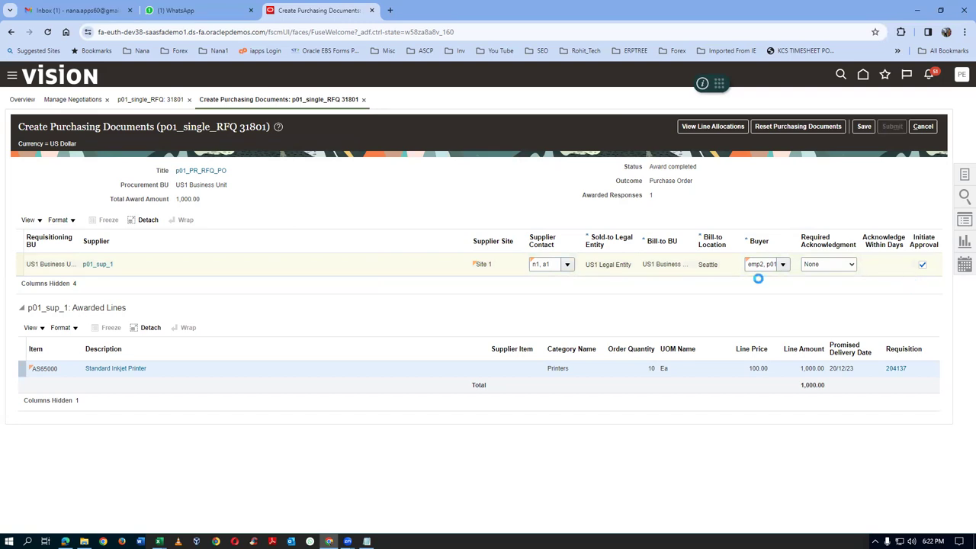
Duplicate the Create Purchasing Documents browser tab and load the base address fa-euth-dev38-saasfademo1.ds-fa.oraclepdemos.com in the copy
right_click(330, 15)
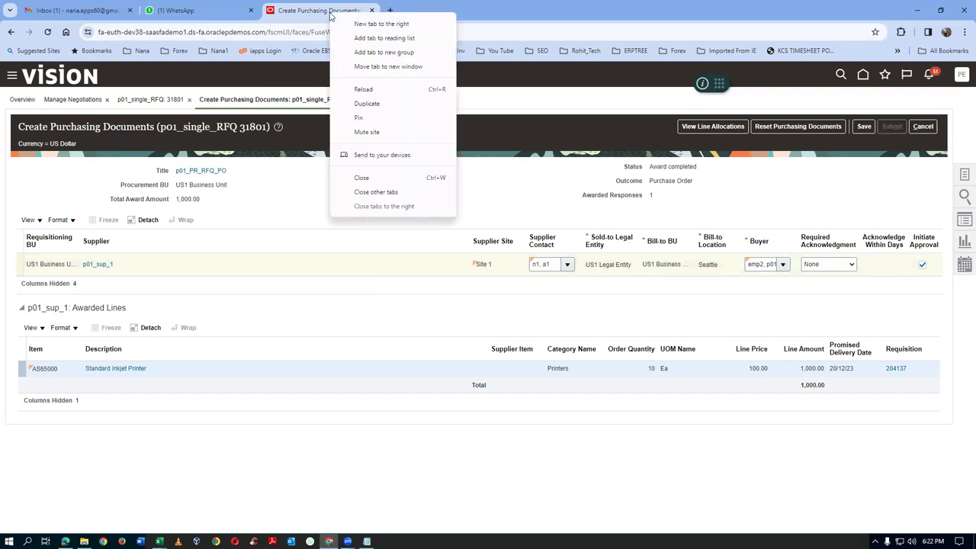
left_click(367, 103)
left_click(388, 32)
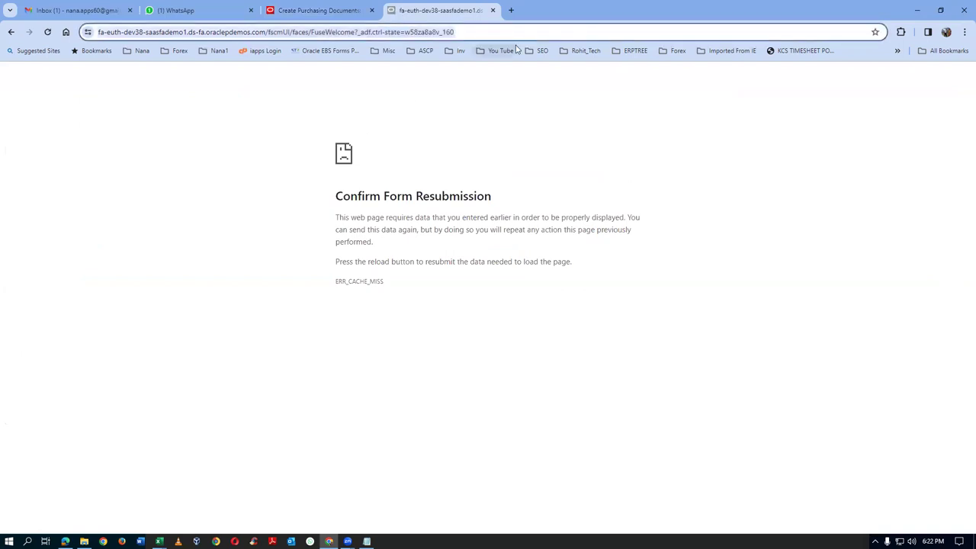
left_click(505, 29)
key("BackSpace")
key("BackSpace")
key("BackSpace")
key("BackSpace")
key("BackSpace")
key("BackSpace")
key("BackSpace")
key("BackSpace")
key("BackSpace")
key("BackSpace")
key("BackSpace")
key("BackSpace")
key("BackSpace")
key("BackSpace")
key("BackSpace")
key("BackSpace")
key("BackSpace")
key("BackSpace")
key("BackSpace")
key("BackSpace")
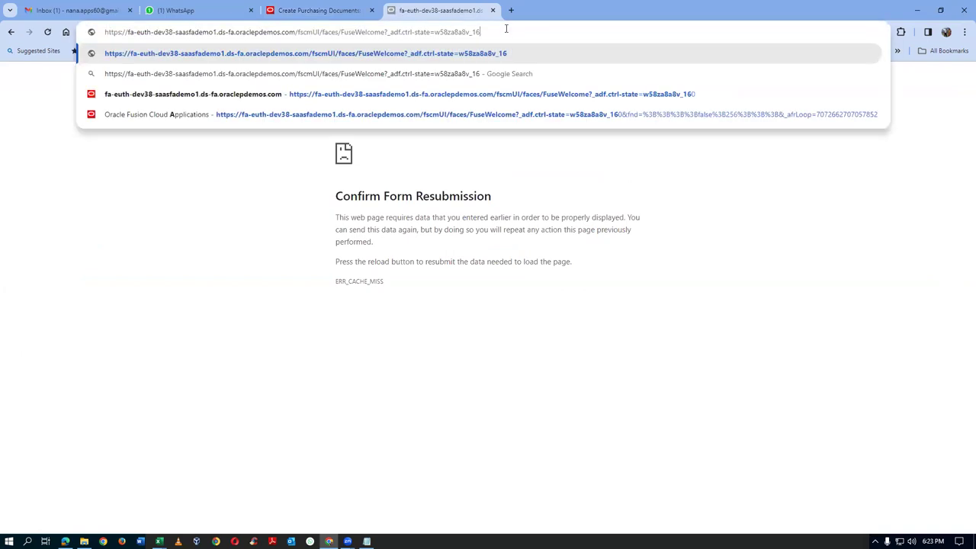
key("BackSpace")
key("BackSpace")
key("BackSpace")
key("BackSpace")
key("BackSpace")
key("BackSpace")
key("BackSpace")
key("BackSpace")
key("BackSpace")
key("BackSpace")
key("BackSpace")
key("BackSpace")
key("BackSpace")
key("BackSpace")
key("BackSpace")
key("BackSpace")
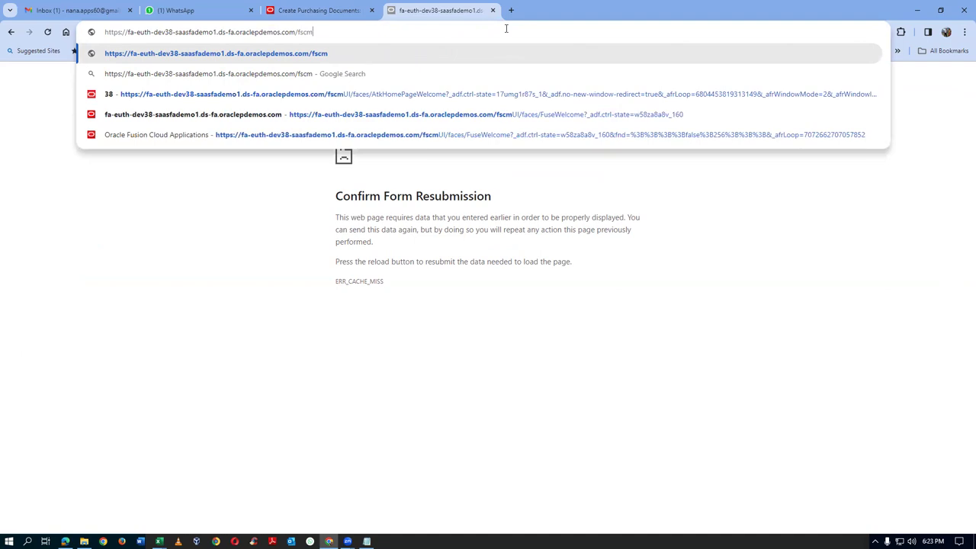
key("Return")
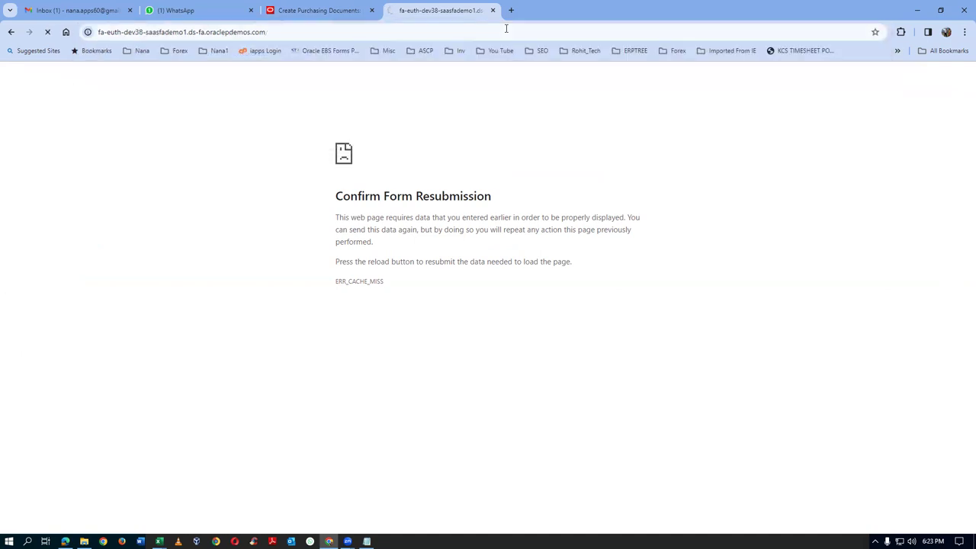
Acknowledge the purchasing document creation confirmation for RFQ 31801 and review the purchase order's entry on the Purchasing Documents page
left_click(318, 11)
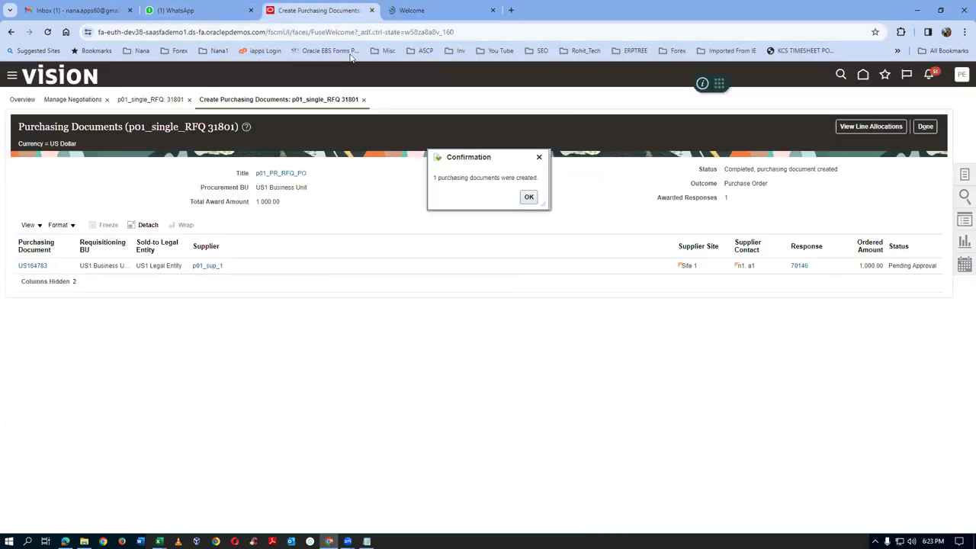
left_click(532, 200)
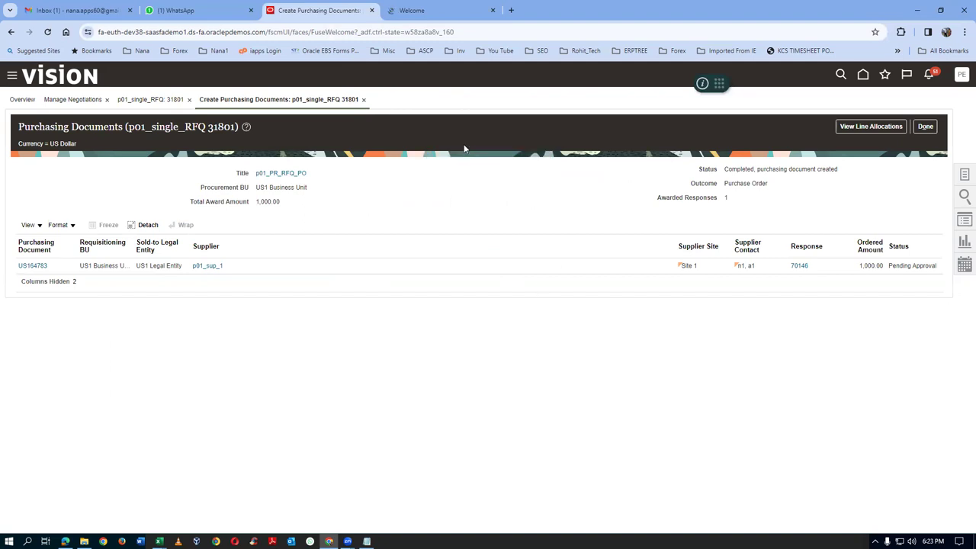
left_click(429, 11)
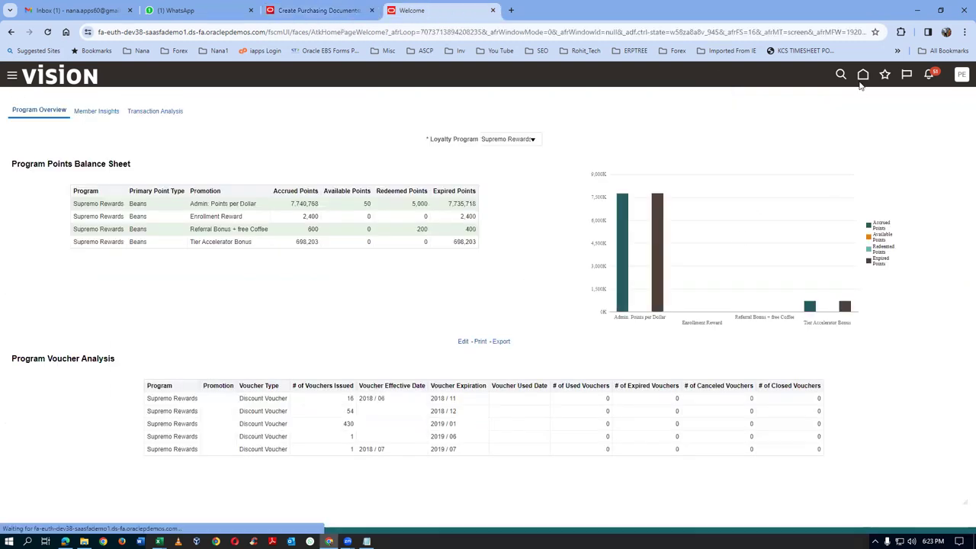
left_click(321, 10)
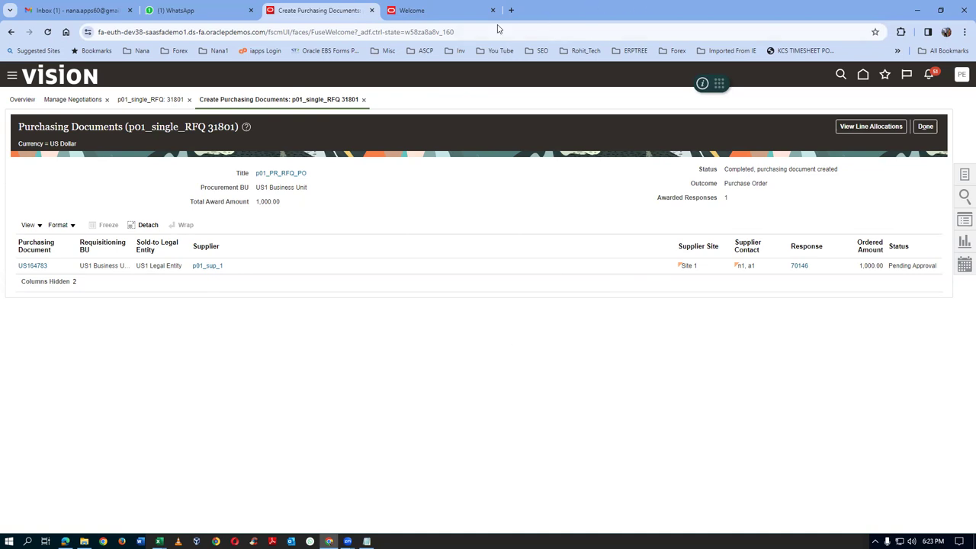
Open Setup and Maintenance from the Welcome page in the duplicated browser tab
left_click(474, 12)
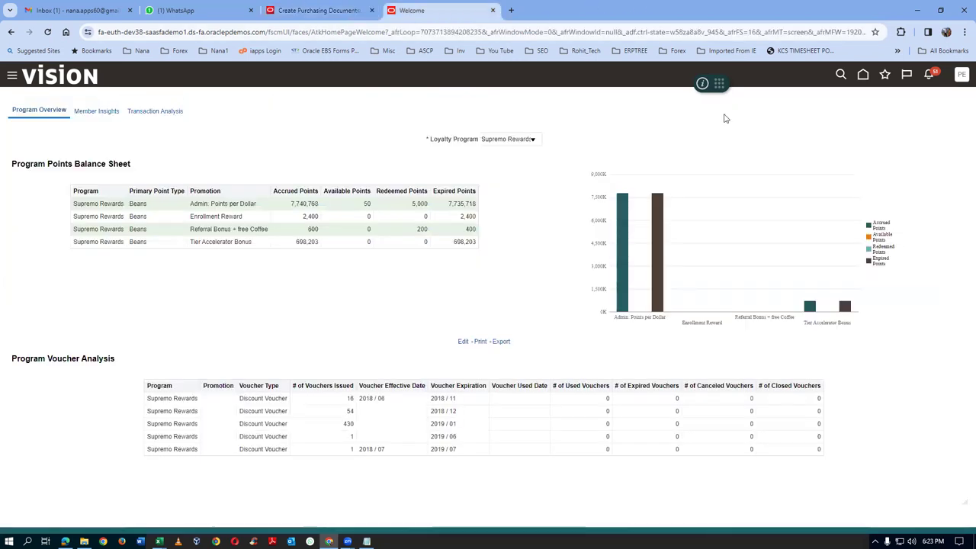
left_click(961, 76)
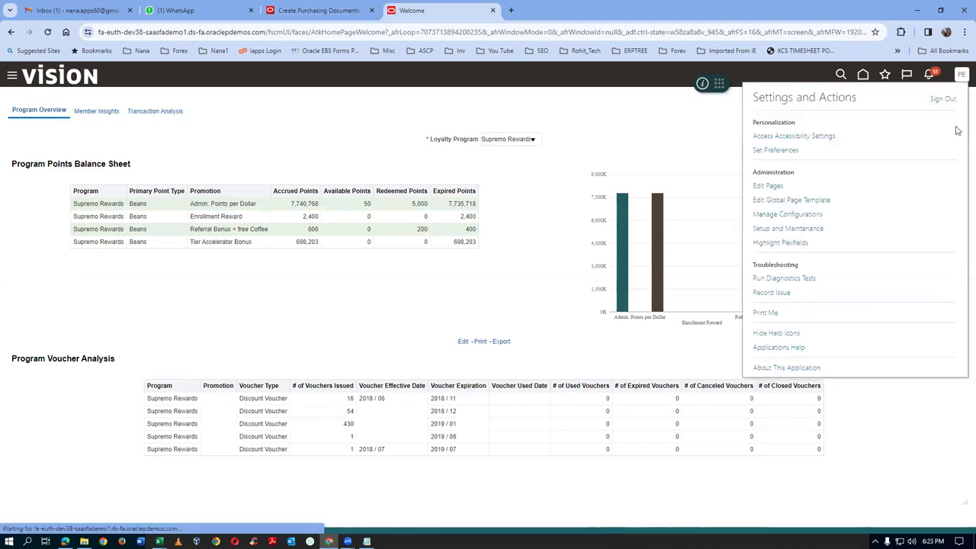
left_click(797, 229)
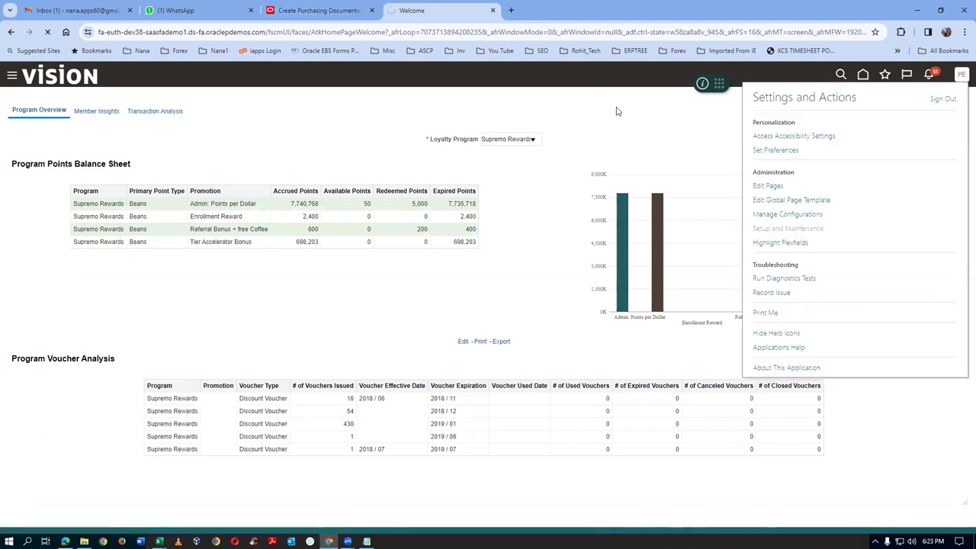
Search the setup tasks for conf%proc%busi%funct% and open the Configure Procurement Business Function task
left_click(964, 213)
left_click(832, 215)
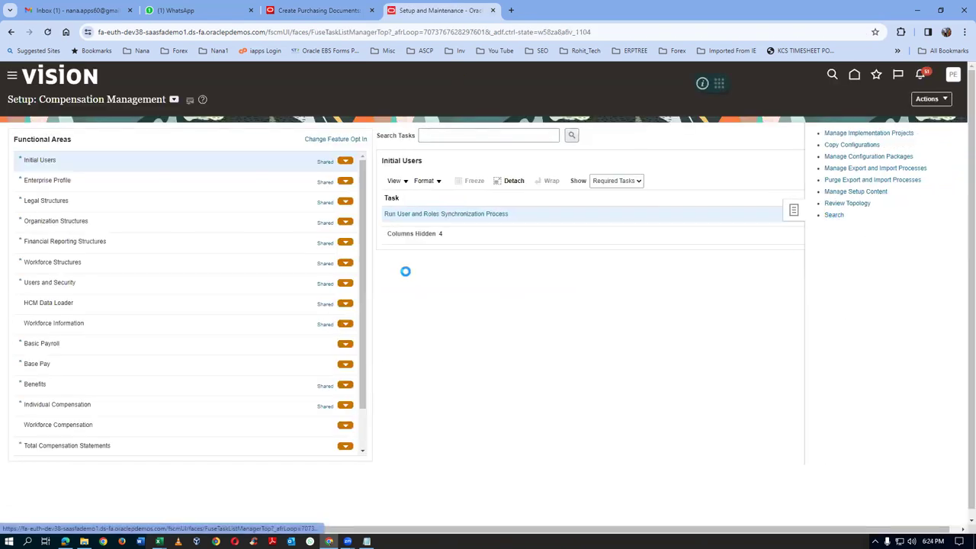
type("conf%")
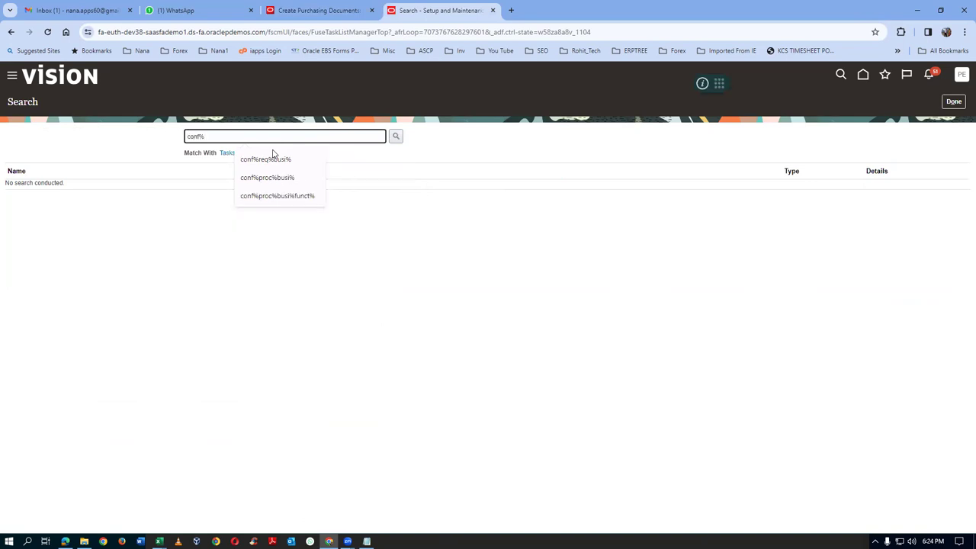
type("proc%busi%funct")
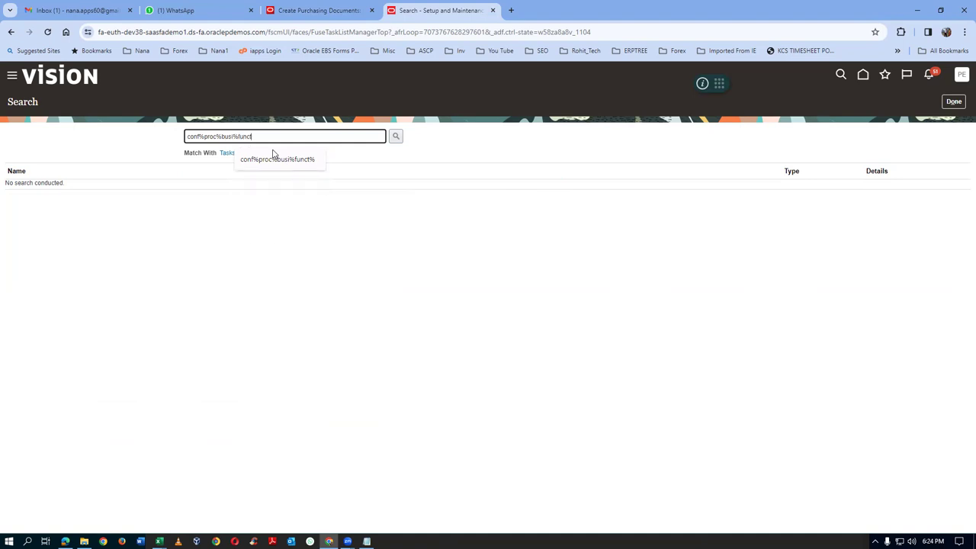
left_click(272, 157)
key("Return")
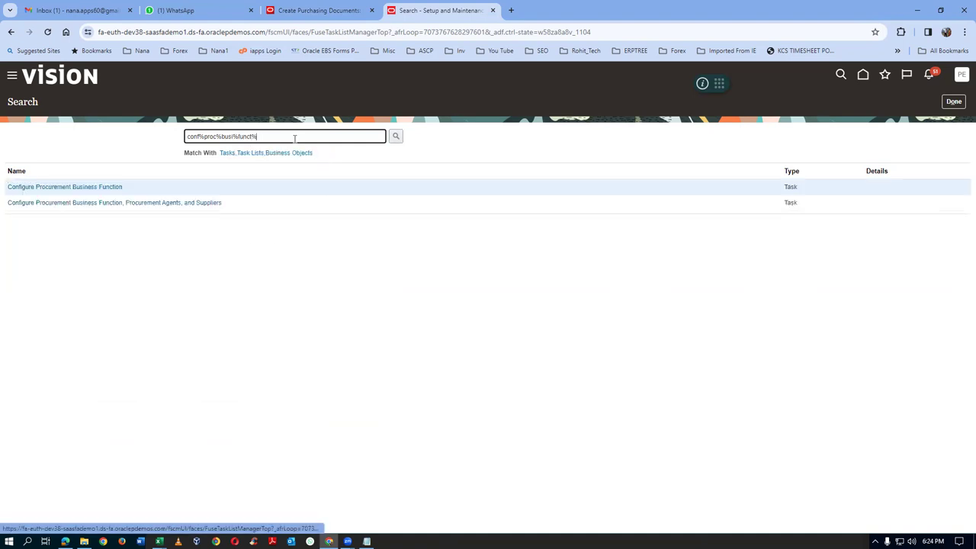
left_click(55, 187)
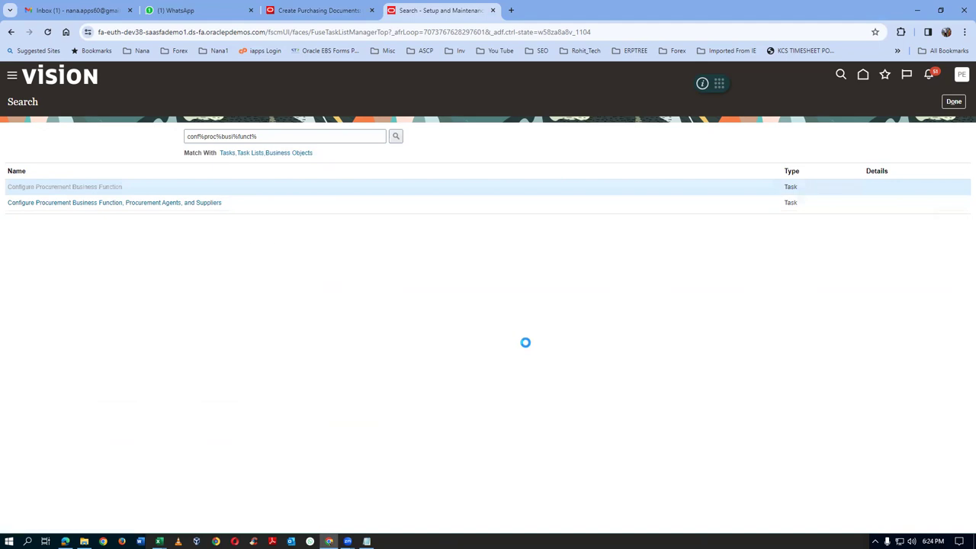
Set the Procurement BU to US1 Business Unit and open its procurement configuration
left_click(517, 295)
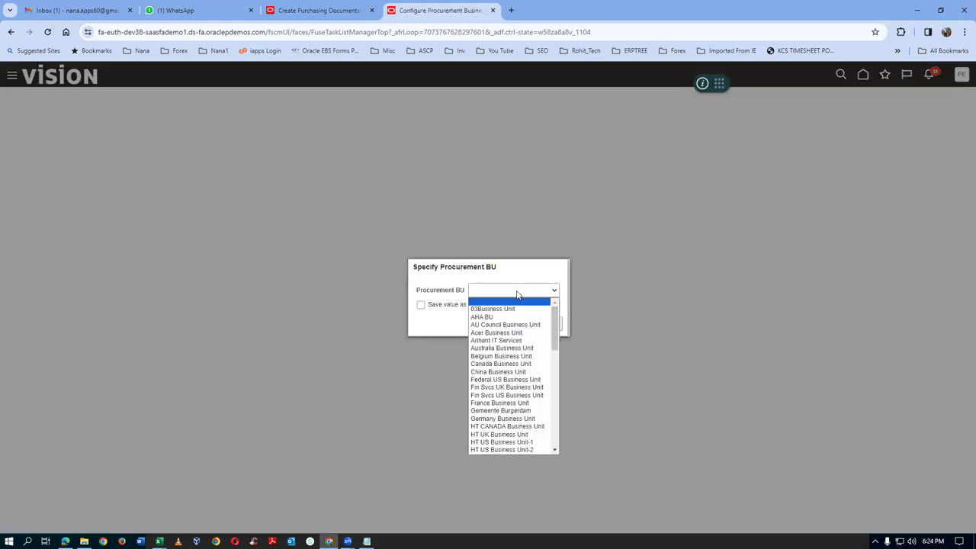
type("US1 Business Unit")
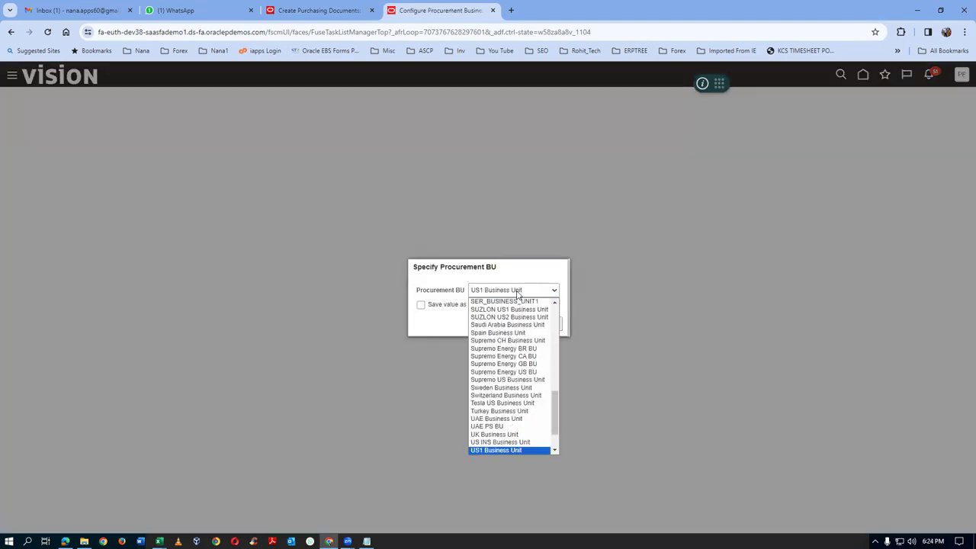
key("Return")
left_click(523, 323)
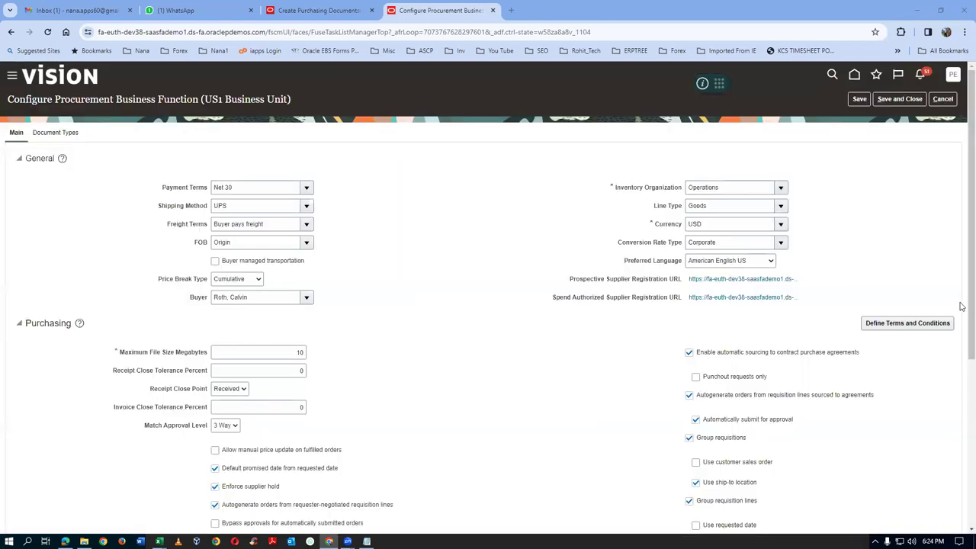
Enable the Sourcing option to display best price in blind negotiations, save and close the configuration, and leave the task search
scroll(961, 314, "down", 4)
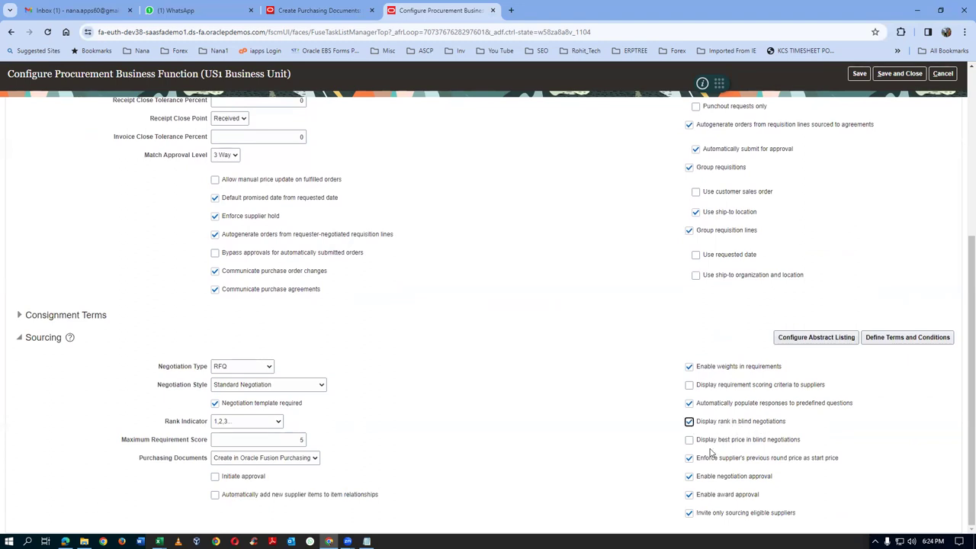
left_click(689, 440)
left_click(910, 74)
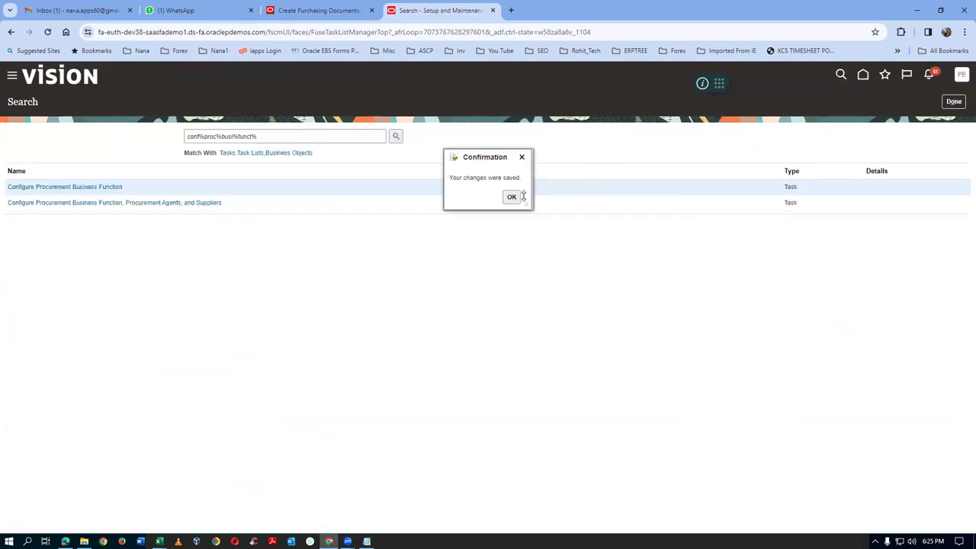
left_click(512, 197)
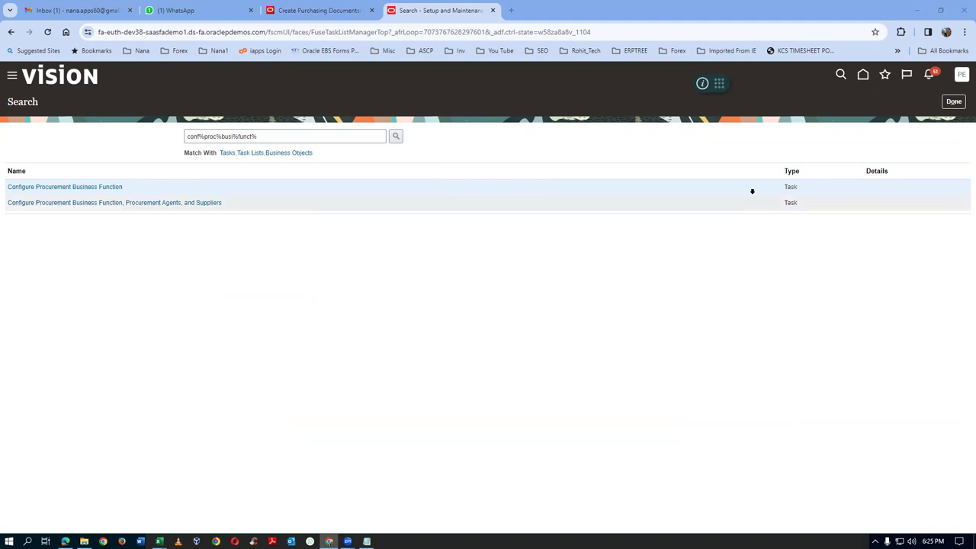
left_click(953, 101)
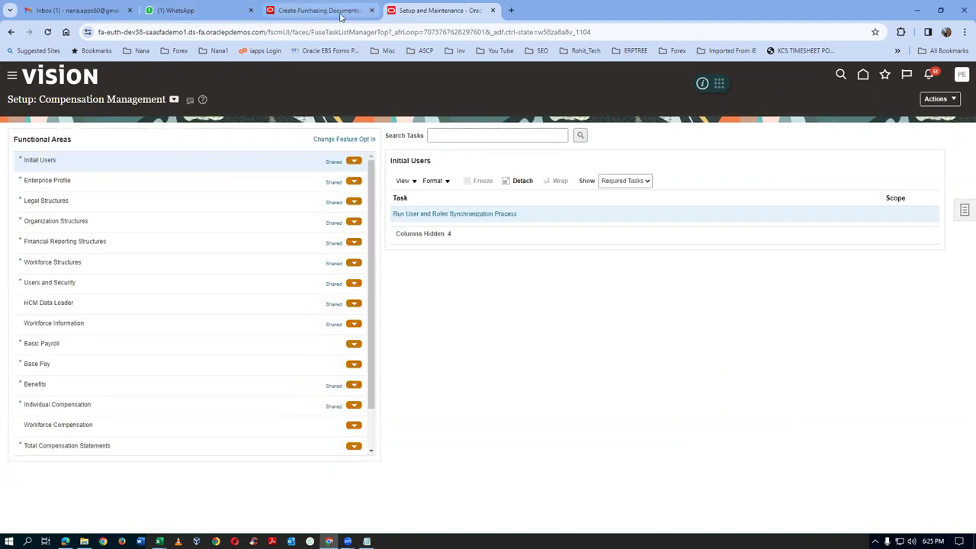
Record the purchasing document number of the awarded RFQ in the Notepad notes with the label PO
left_click(337, 11)
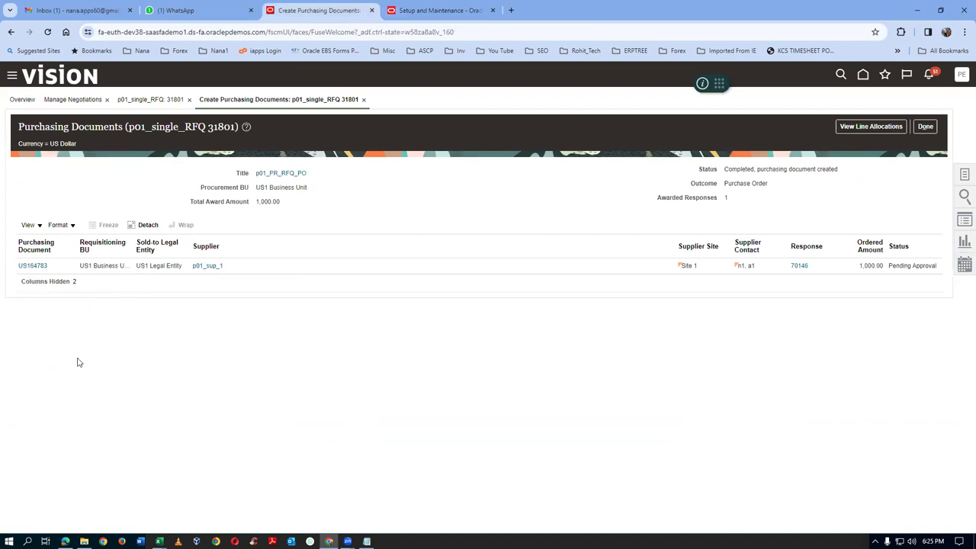
left_click(367, 542)
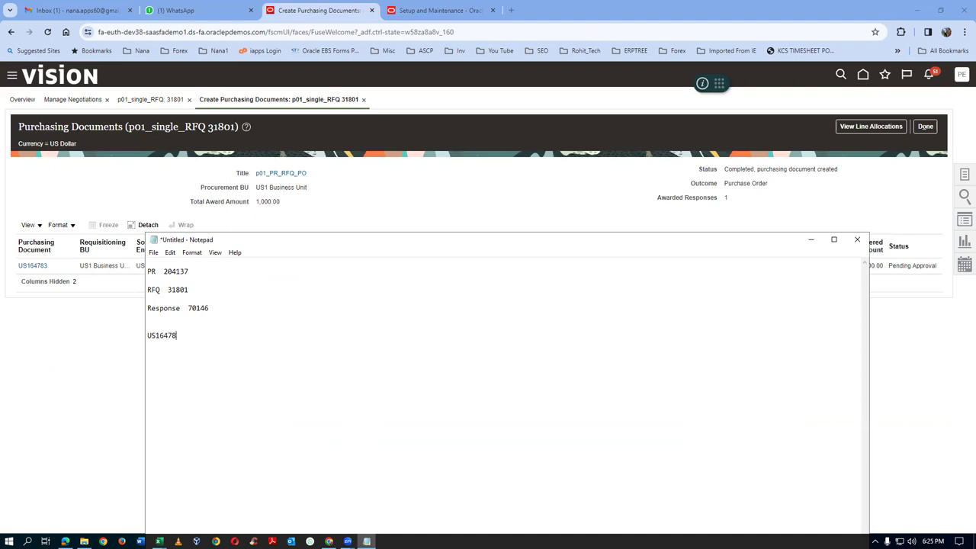
type("PO")
key("alt+Tab")
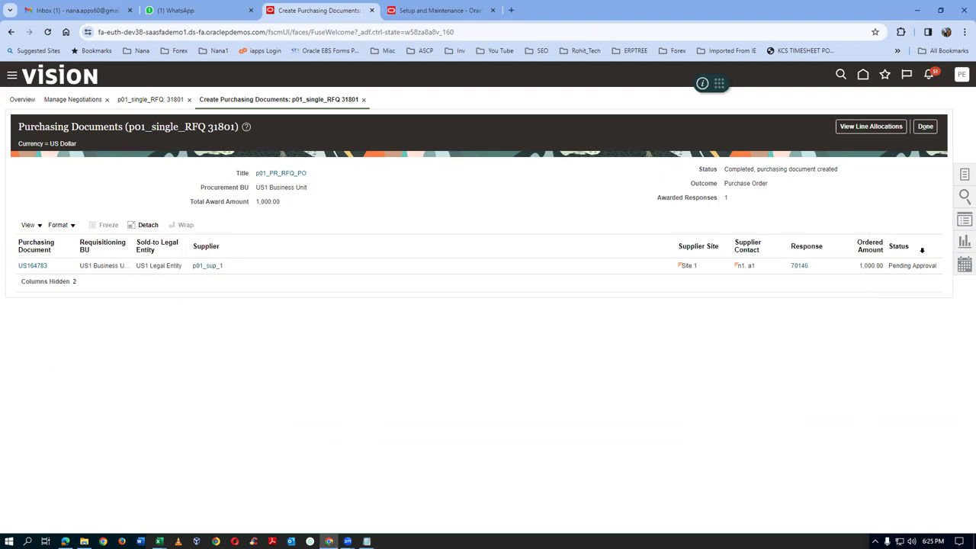
Close the purchasing documents and RFQ pages, and rerun the My Negotiations search
left_click(929, 126)
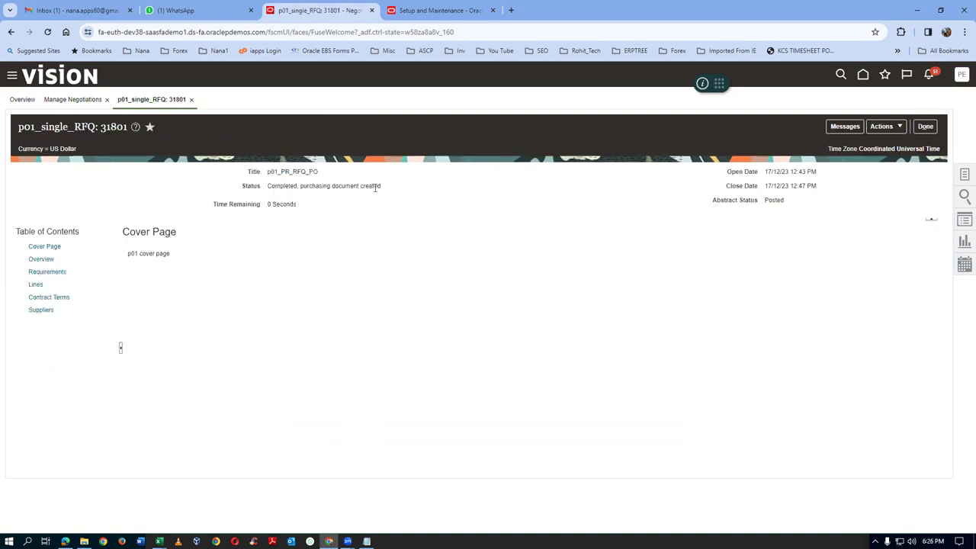
left_click(924, 127)
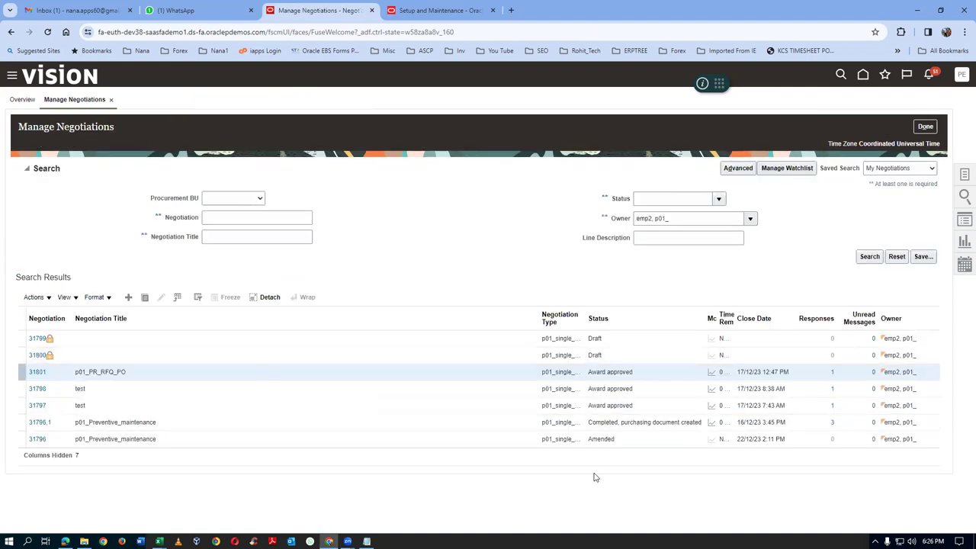
left_click(869, 256)
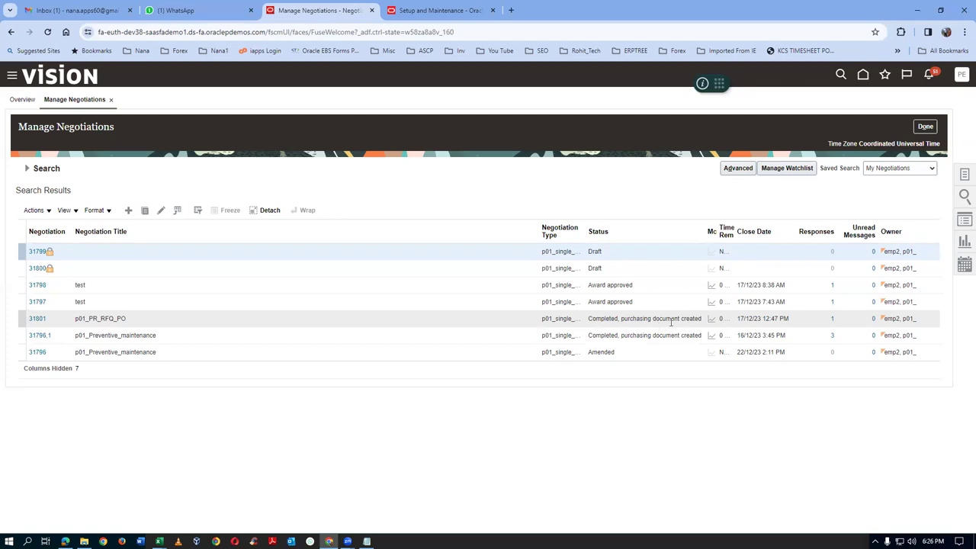
Open the negotiation p01_PR_RFQ_PO, view its purchasing documents, and open the purchase order for supplier p01_sup_1
left_click(36, 318)
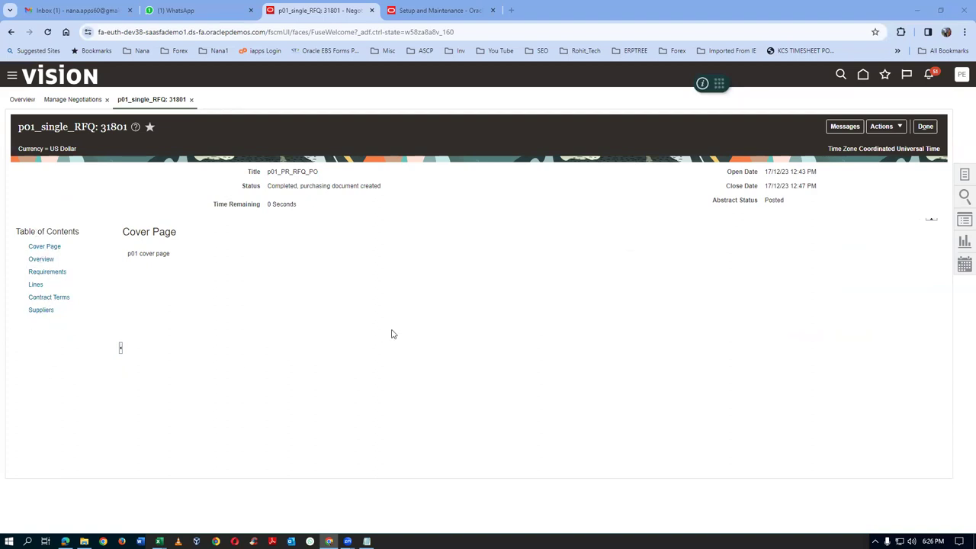
left_click(884, 129)
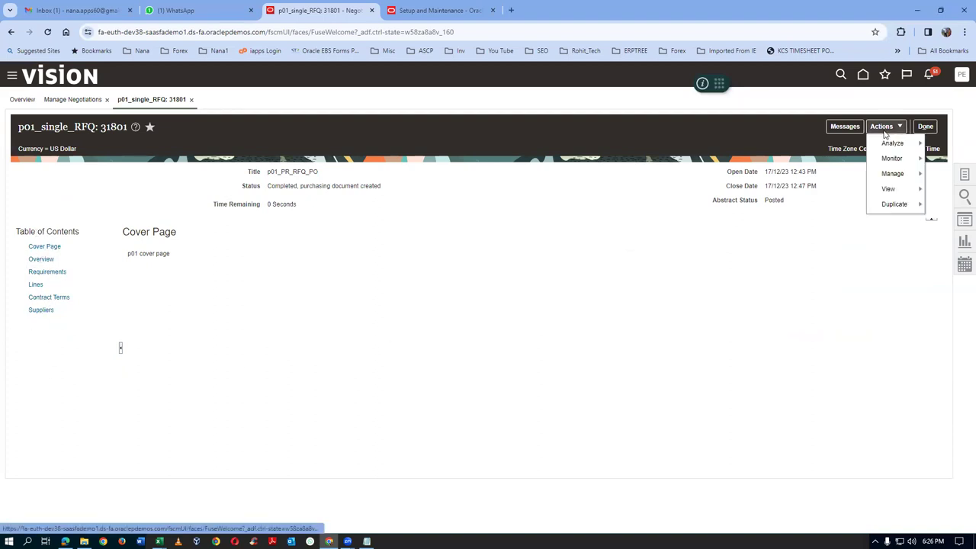
mouse_move(900, 194)
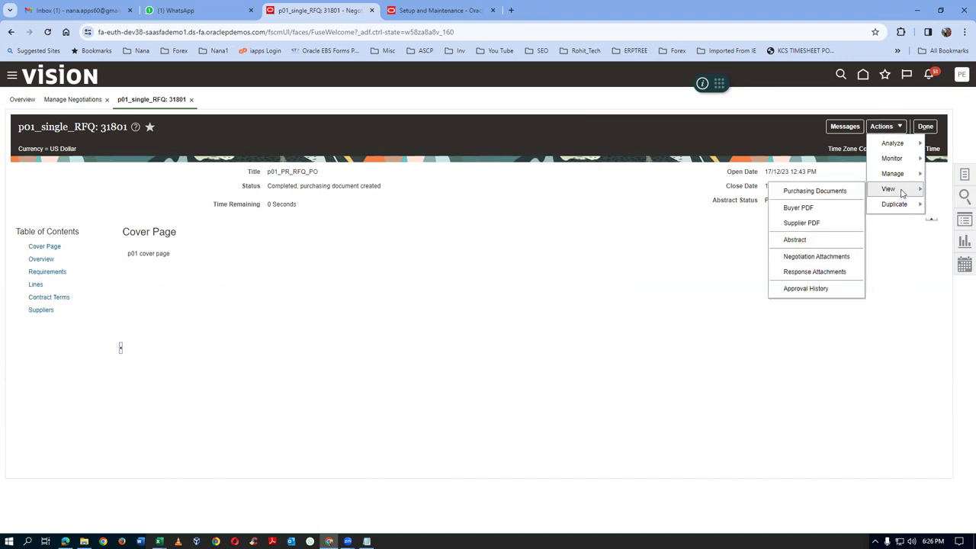
left_click(811, 192)
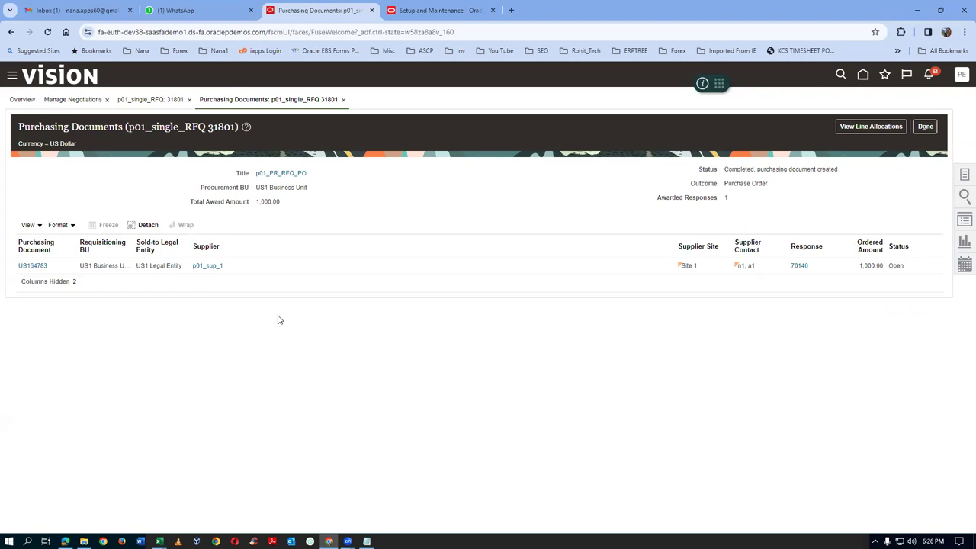
left_click(29, 266)
Switch to the Setup and Maintenance browser page, return to the home page, and open Inventory Management under Supply Chain Execution
left_click(424, 10)
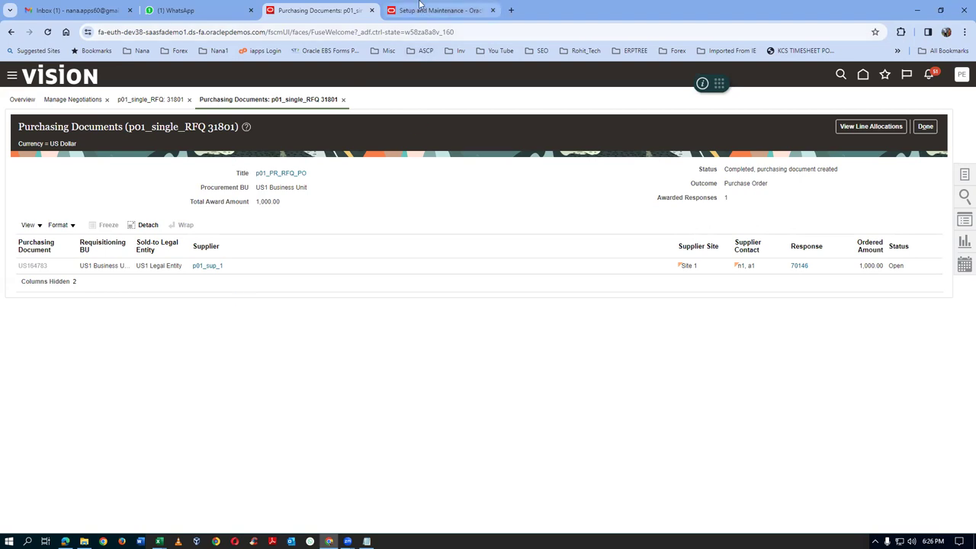
left_click(864, 76)
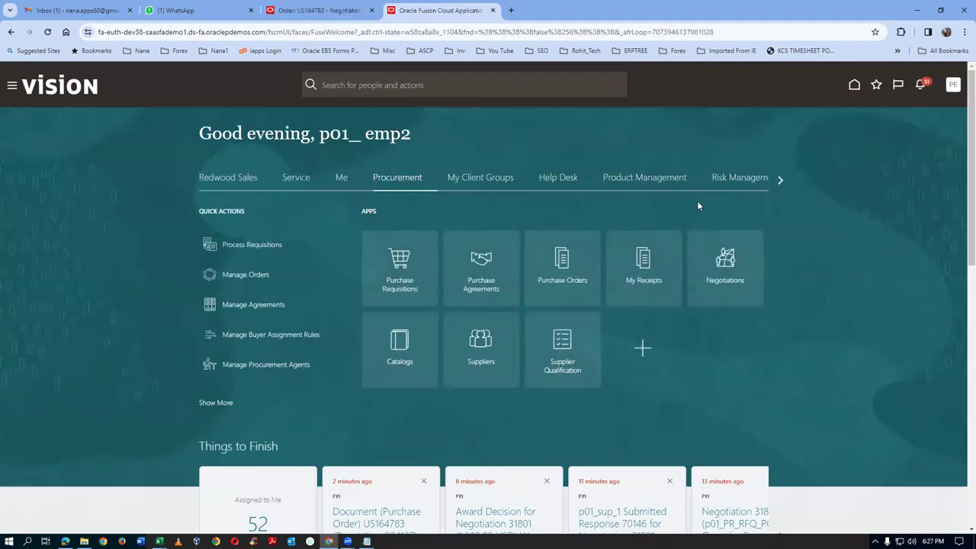
left_click(781, 182)
left_click(781, 181)
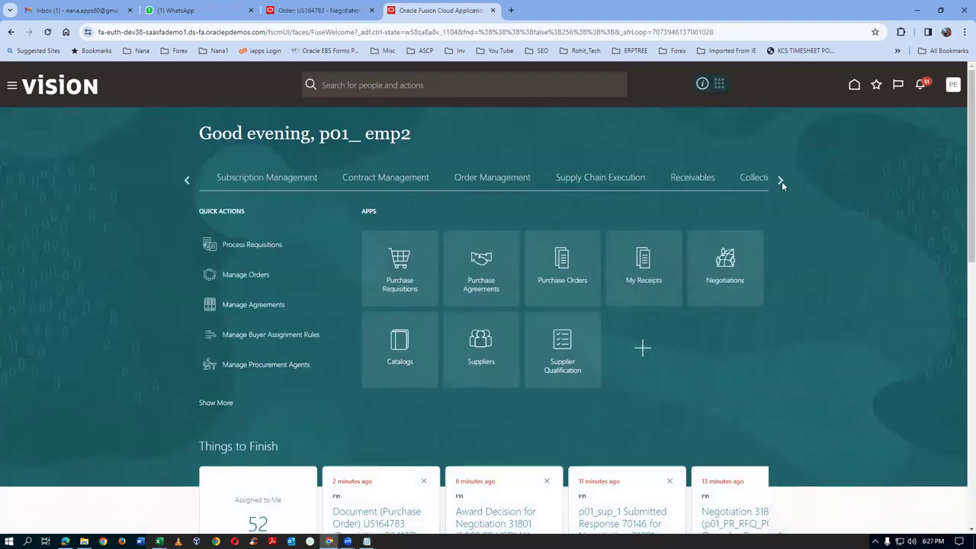
left_click(185, 181)
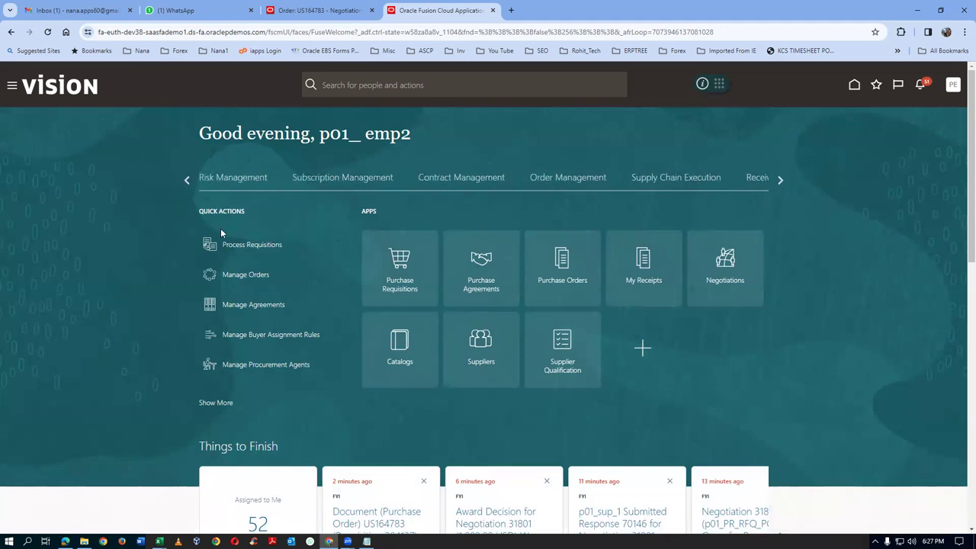
left_click(652, 182)
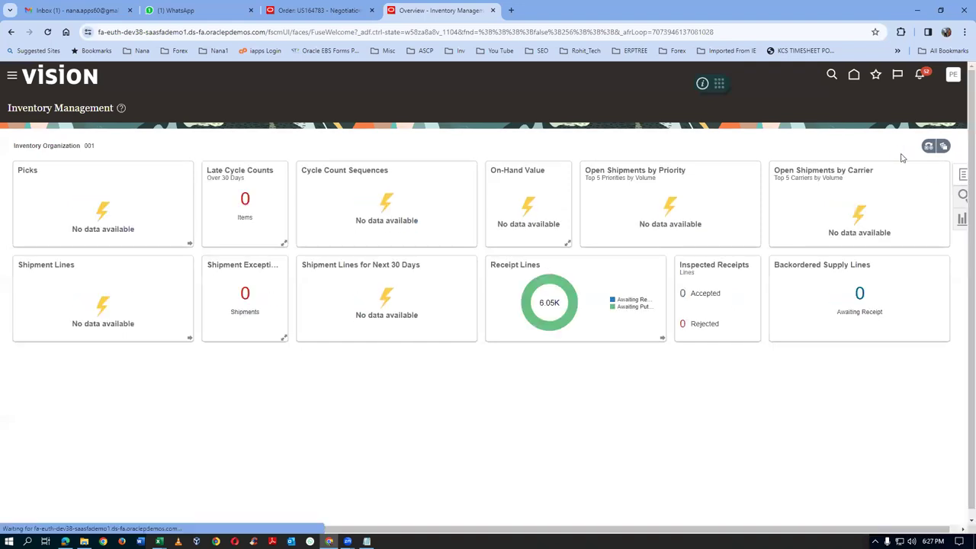
Show the Receipts tasks in Inventory Management and open Receive Expected Shipments
left_click(882, 99)
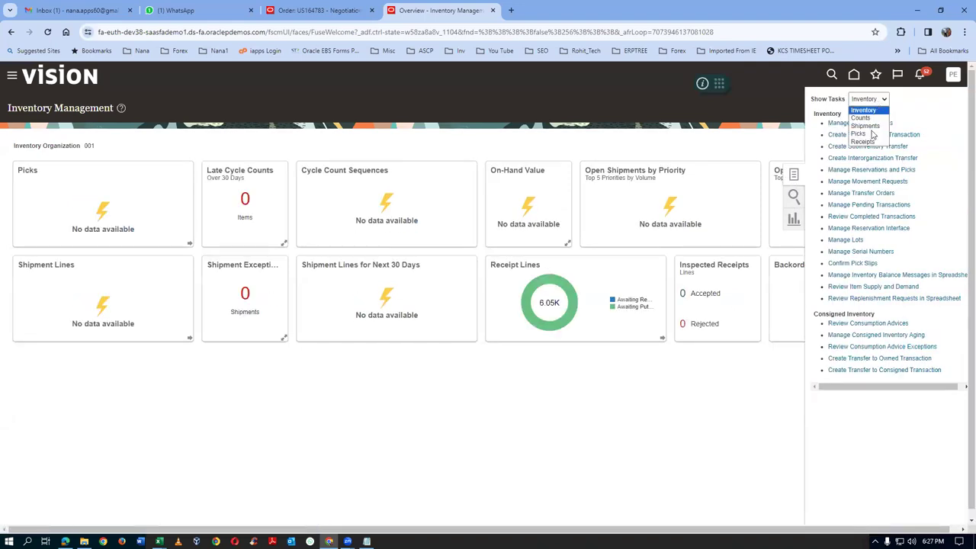
left_click(869, 140)
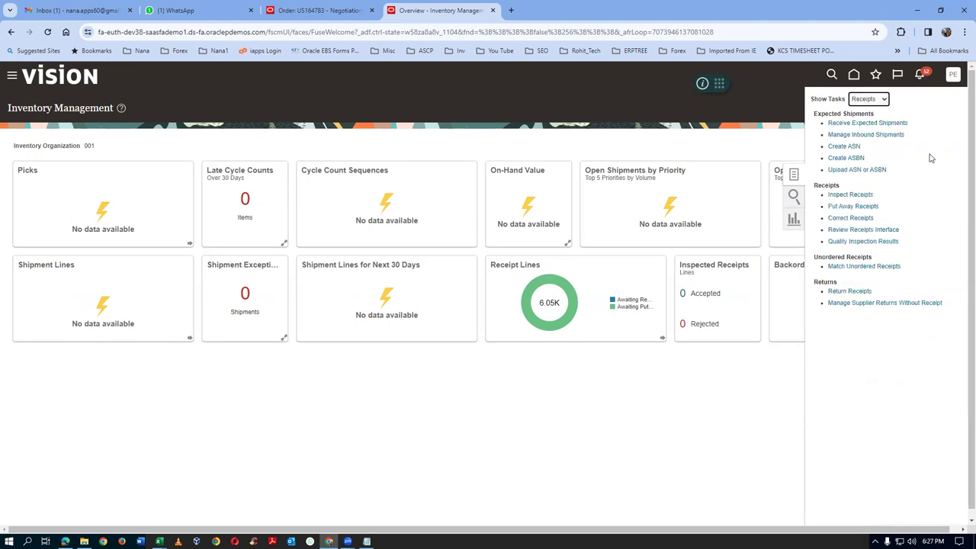
left_click(854, 125)
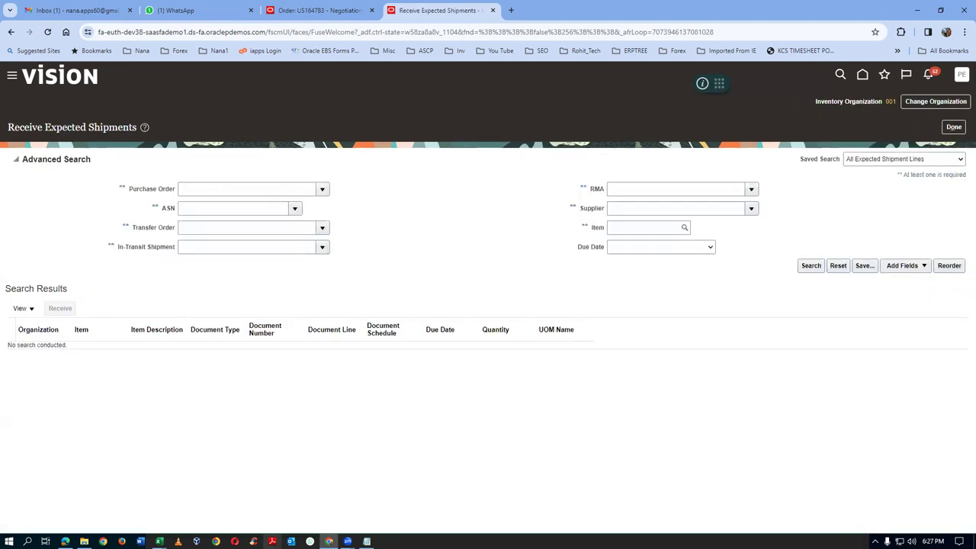
Search the expected shipments for the purchase order number recorded in Notepad and select the line for item AS65000
left_click(366, 541)
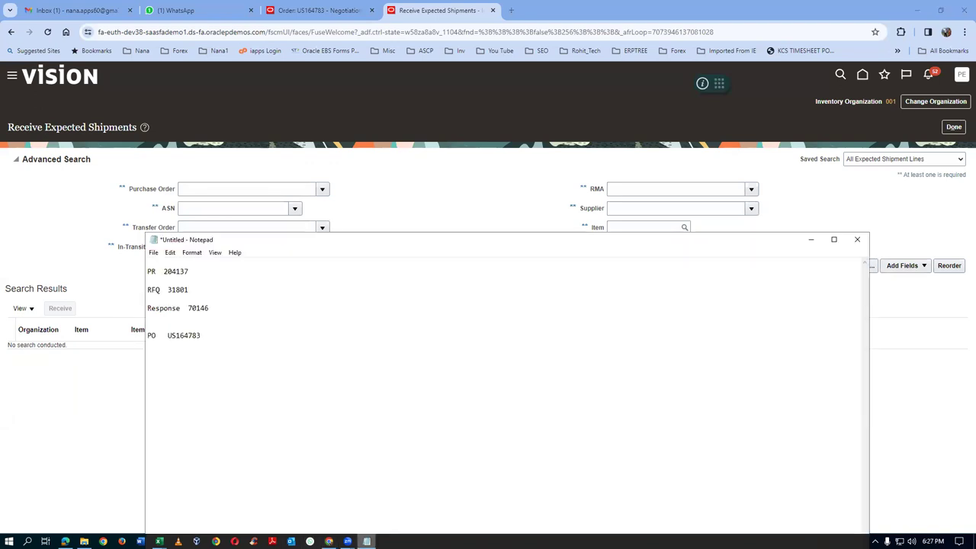
left_click(210, 190)
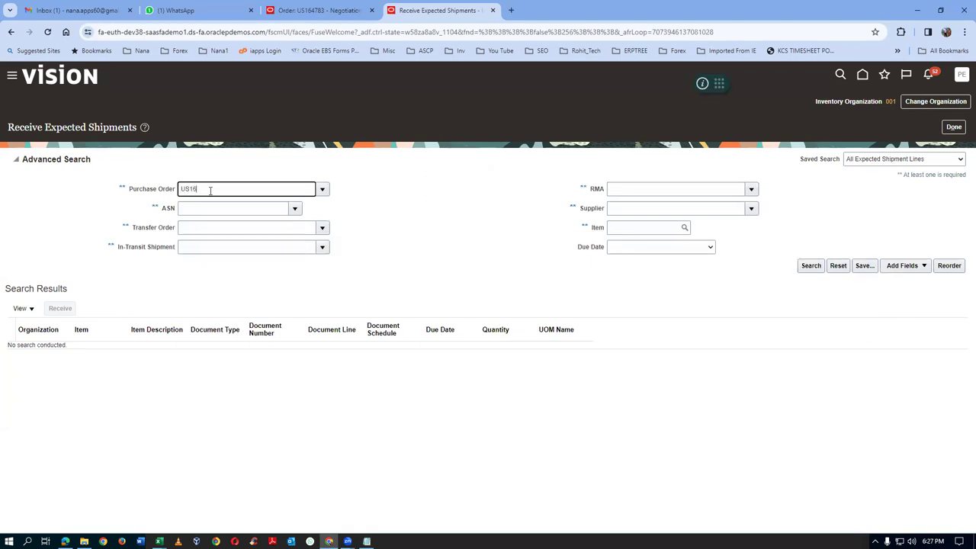
key("Tab")
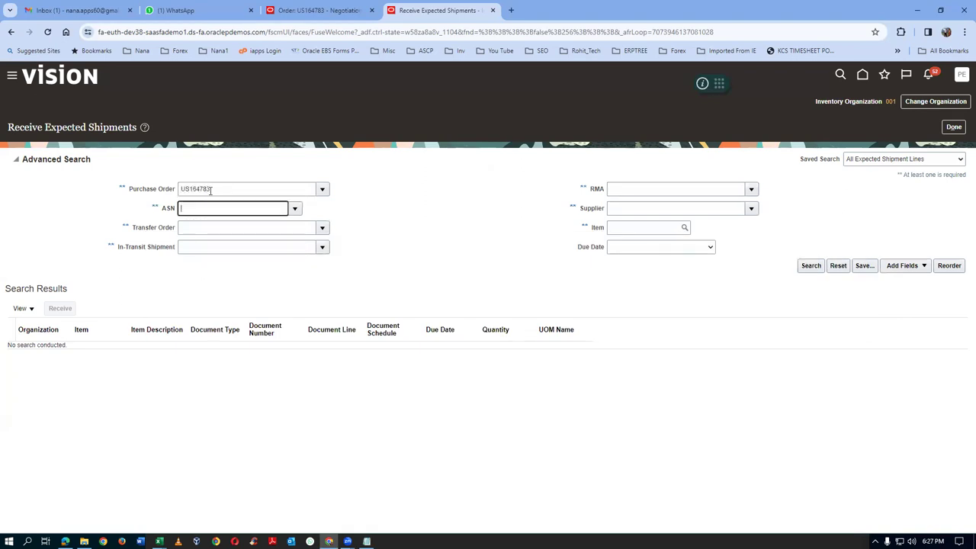
left_click(805, 266)
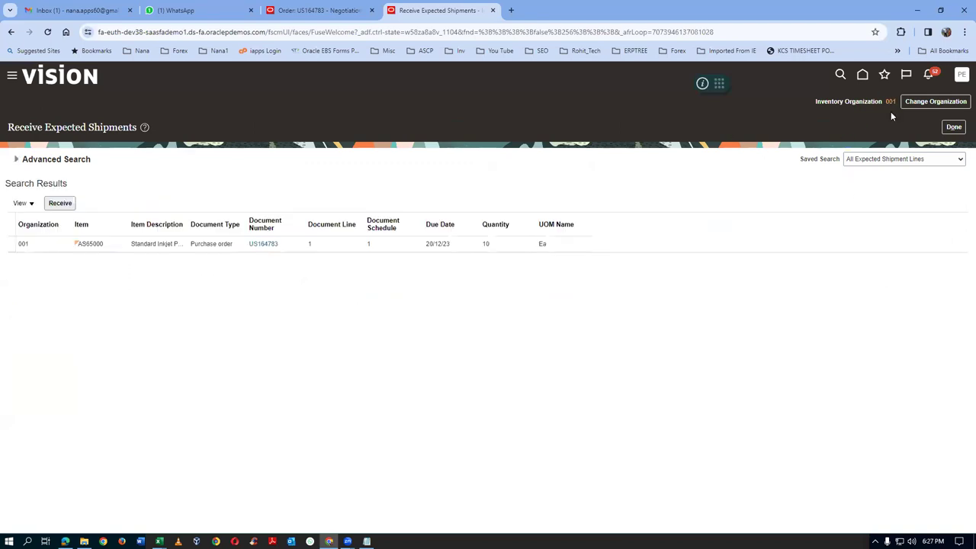
left_click(27, 244)
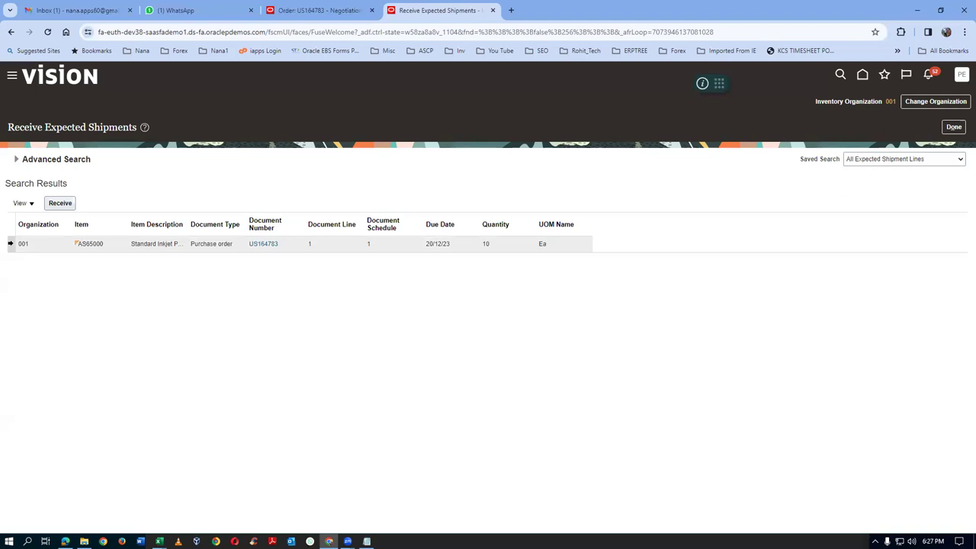
Receive the full quantity of 10 for the AS65000 line into the Stores subinventory and submit the receipt
left_click(57, 205)
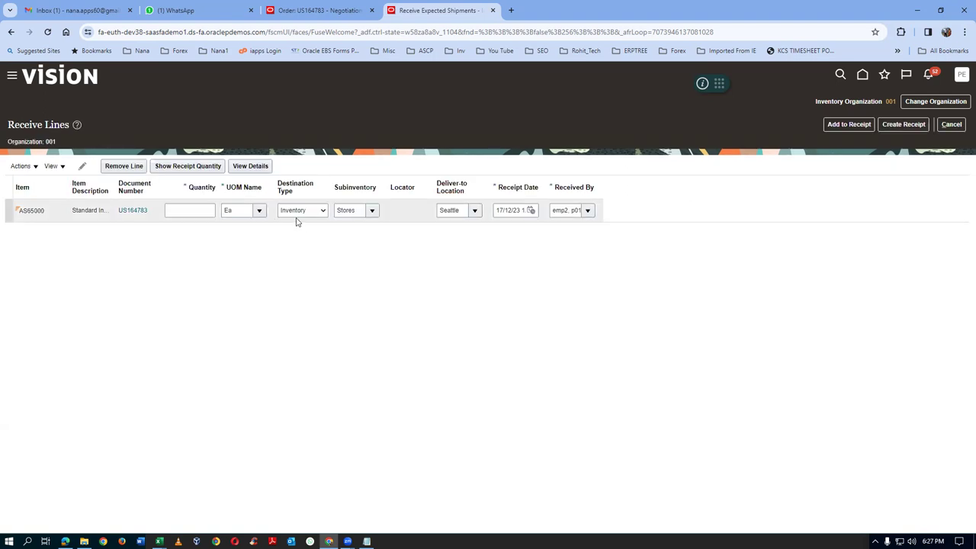
left_click(163, 168)
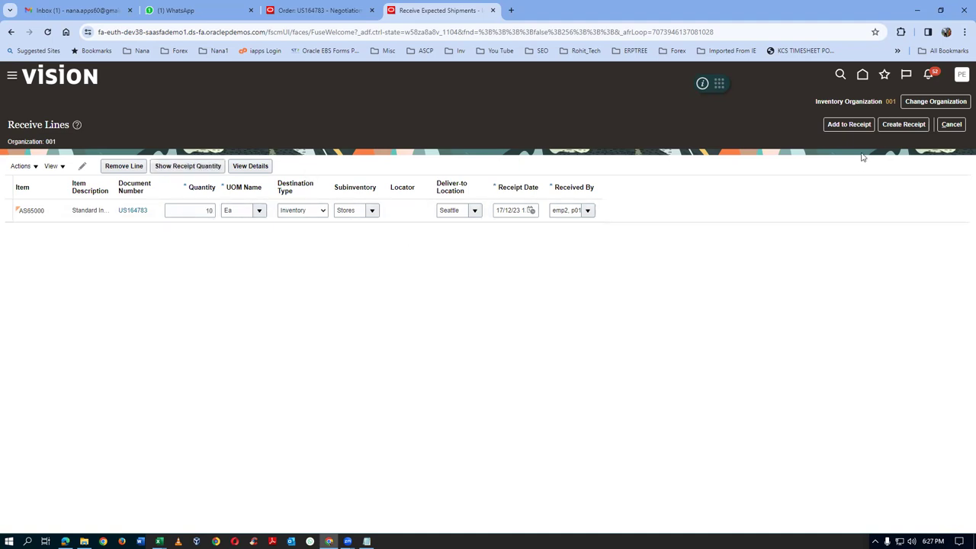
left_click(903, 124)
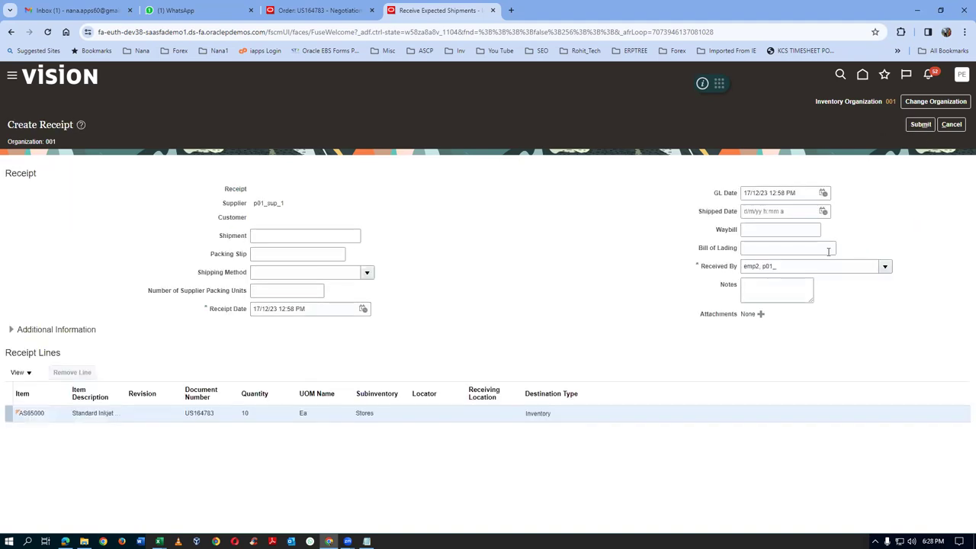
left_click(920, 124)
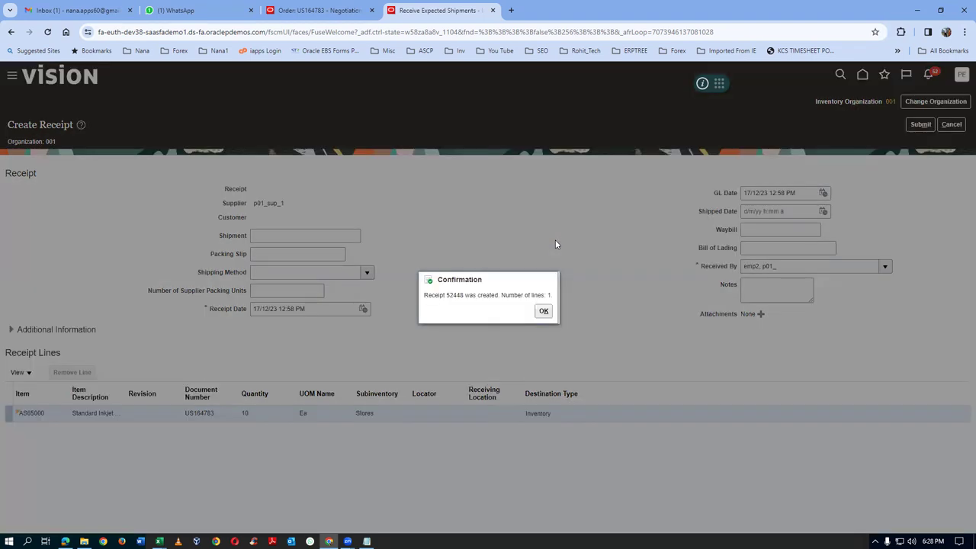
left_click(543, 312)
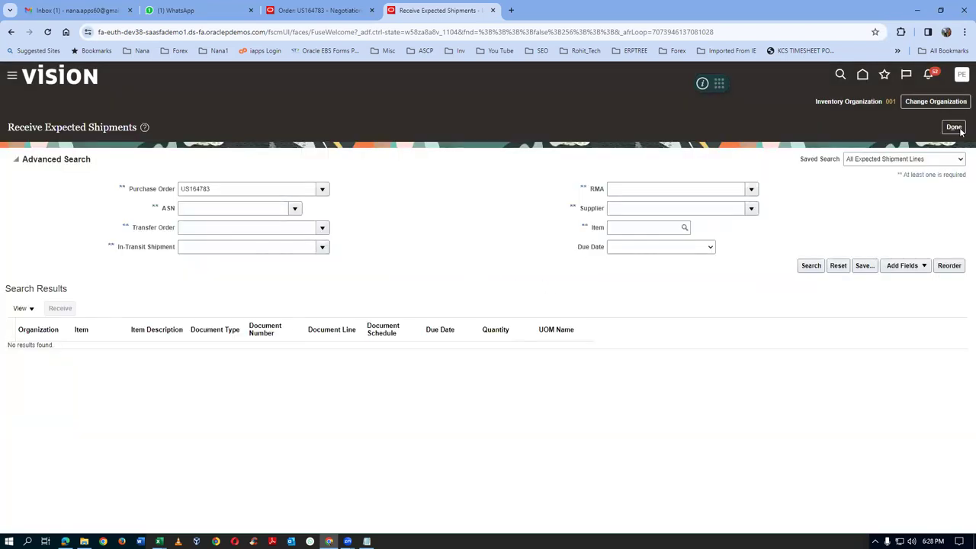
Leave Receive Expected Shipments, return to the home page, and start creating an invoice in the Invoices work area
left_click(954, 127)
left_click(862, 74)
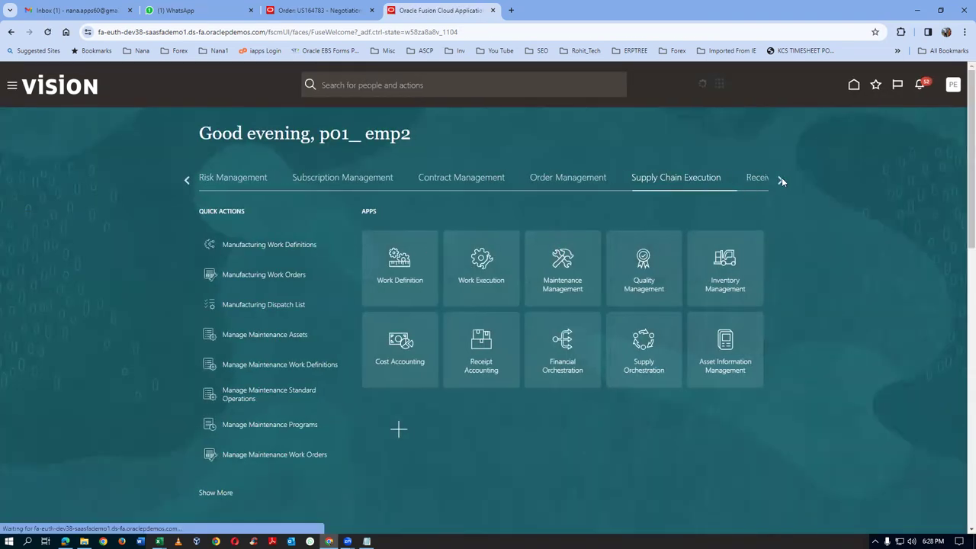
left_click(779, 179)
left_click(533, 177)
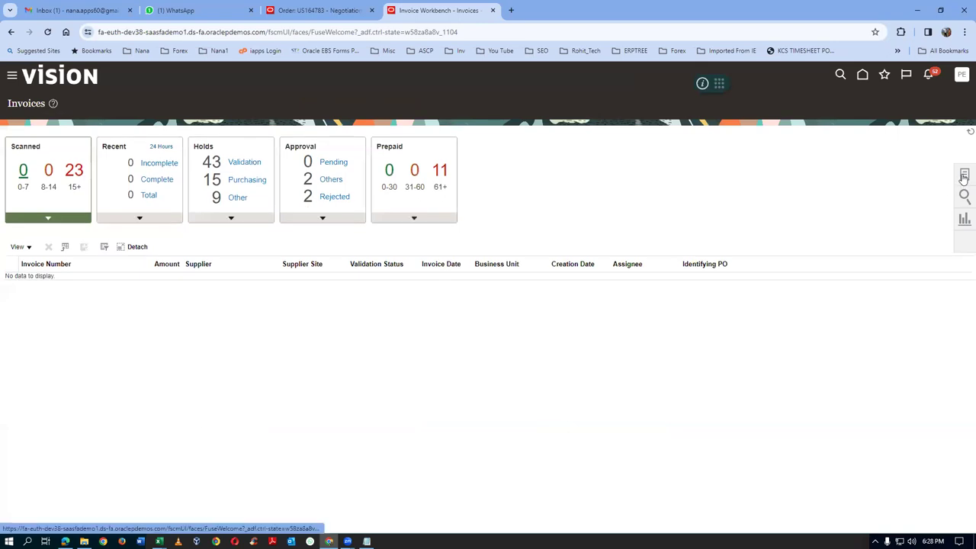
left_click(962, 175)
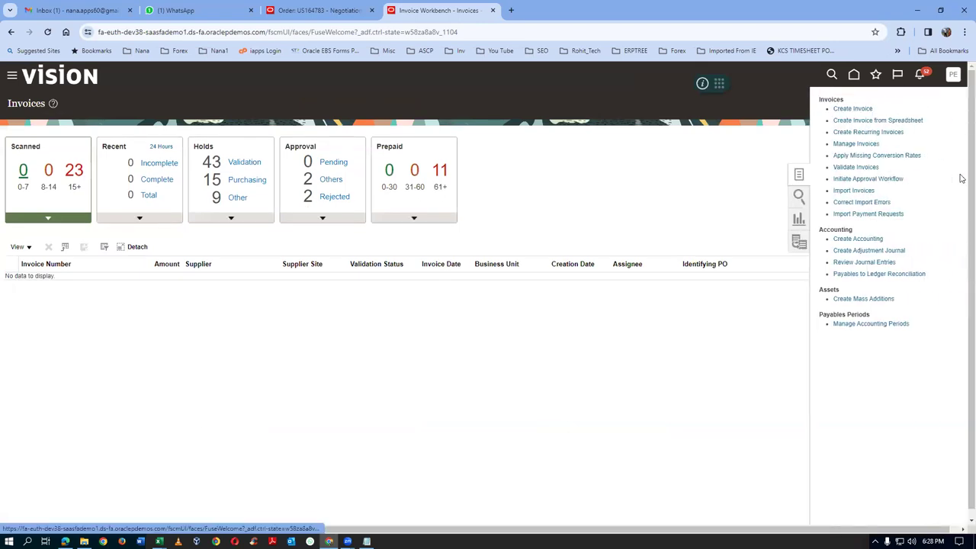
left_click(851, 109)
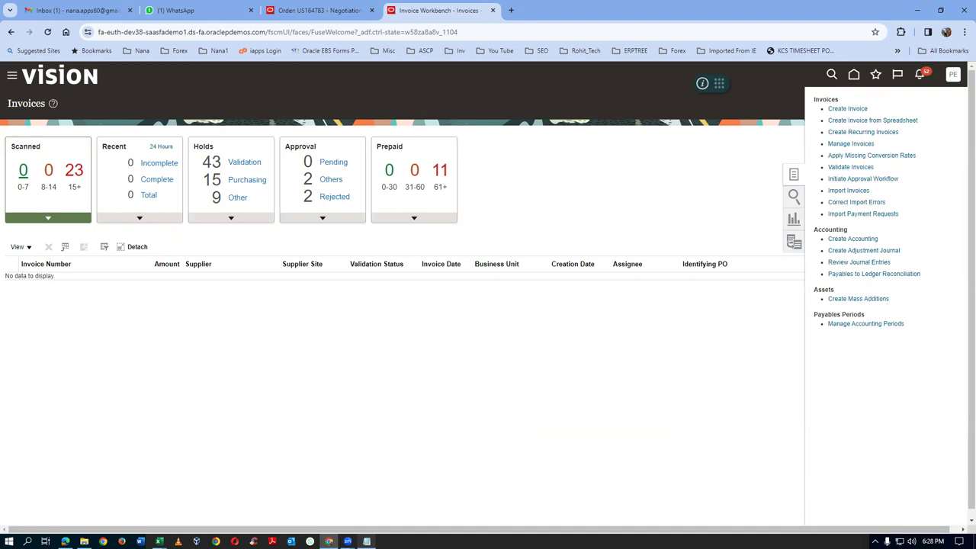
Look up the purchase order number in Notepad and set it as the new invoice's Identifying PO
left_click(366, 541)
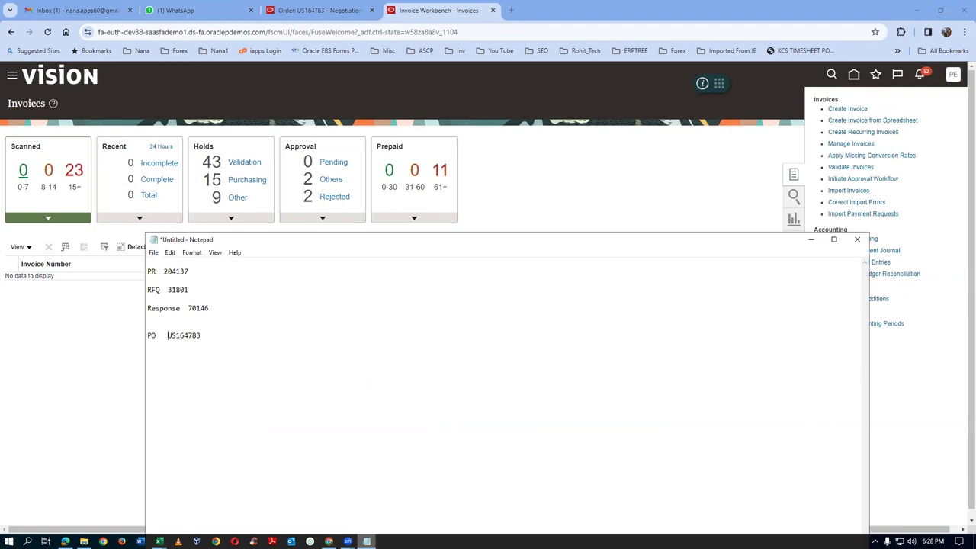
left_click(367, 541)
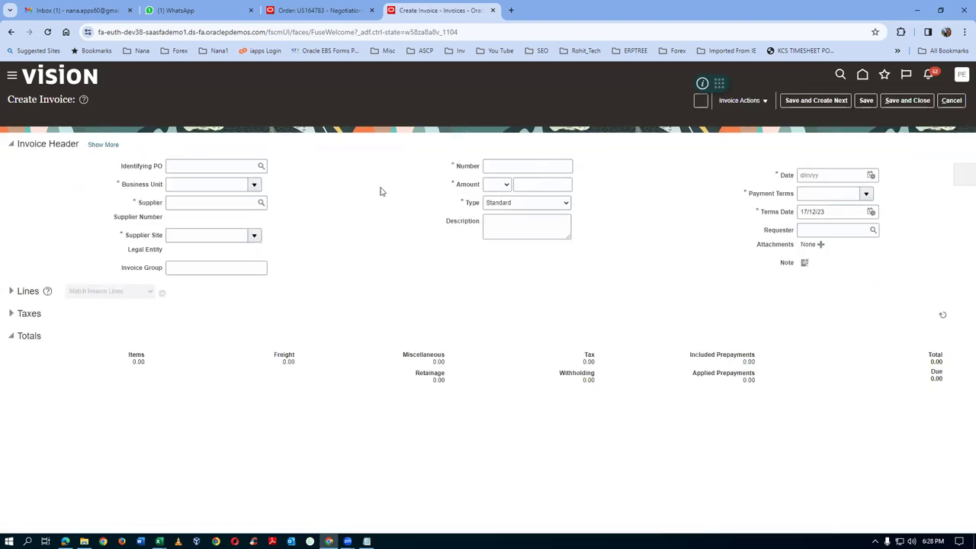
left_click(186, 167)
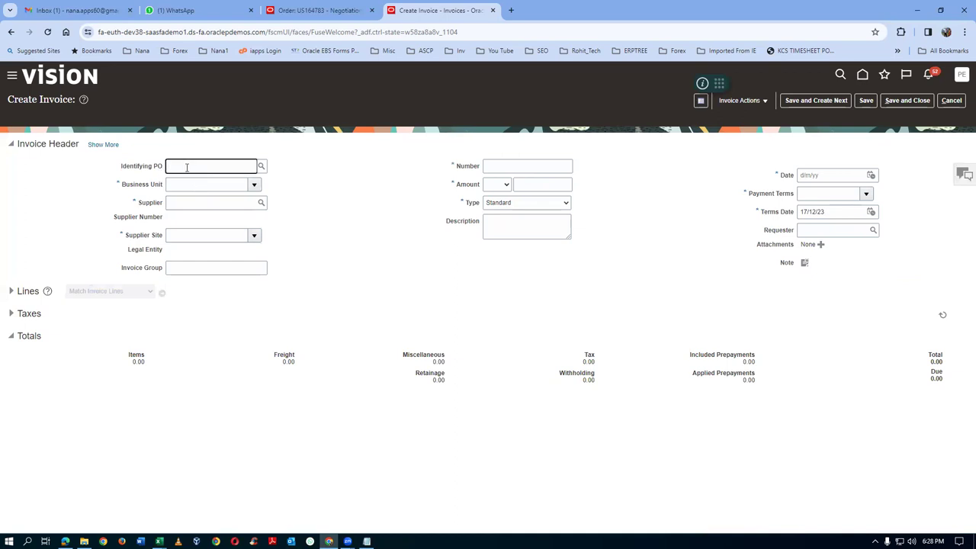
type("US164783")
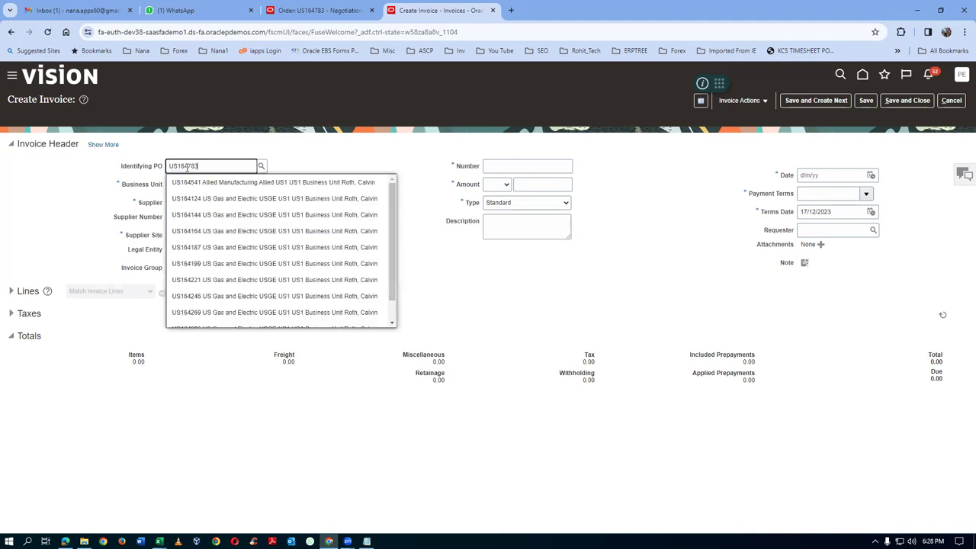
left_click(202, 184)
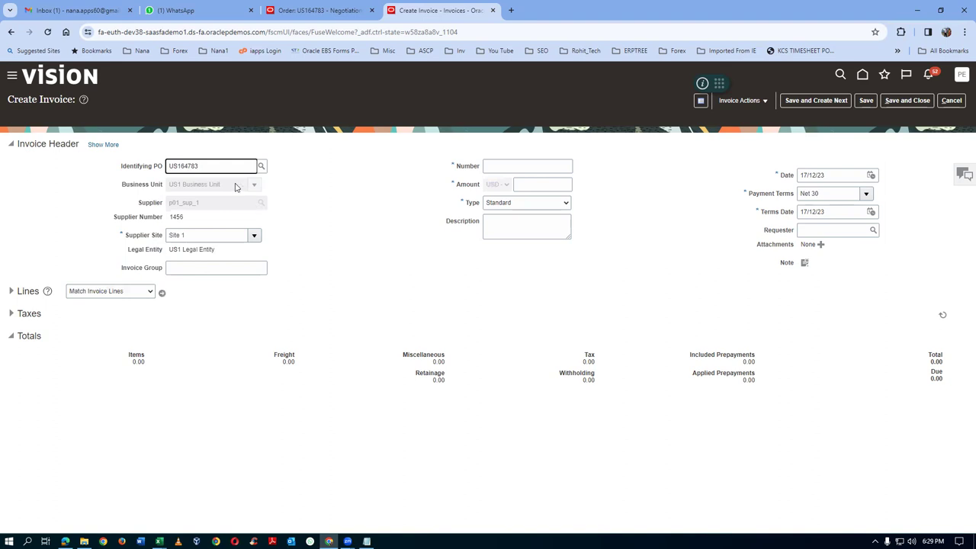
Set the invoice number to 1001 and the invoice amount to 1,000.00 in the invoice header
left_click(504, 166)
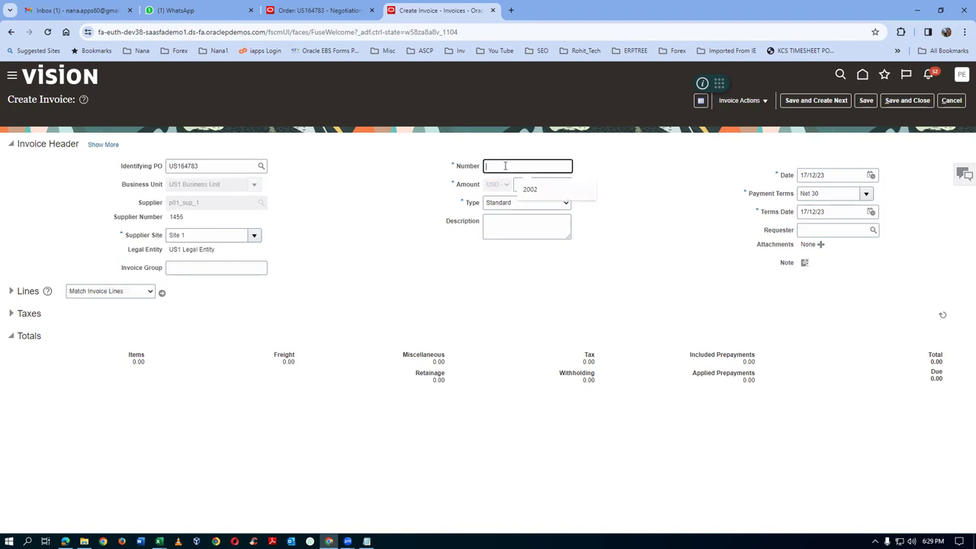
type("1001")
key("Tab")
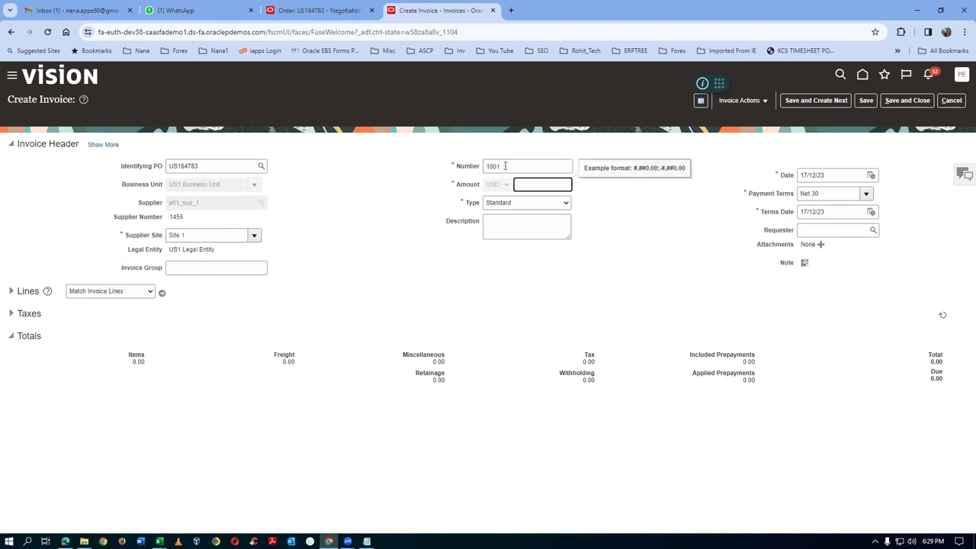
left_click(518, 223)
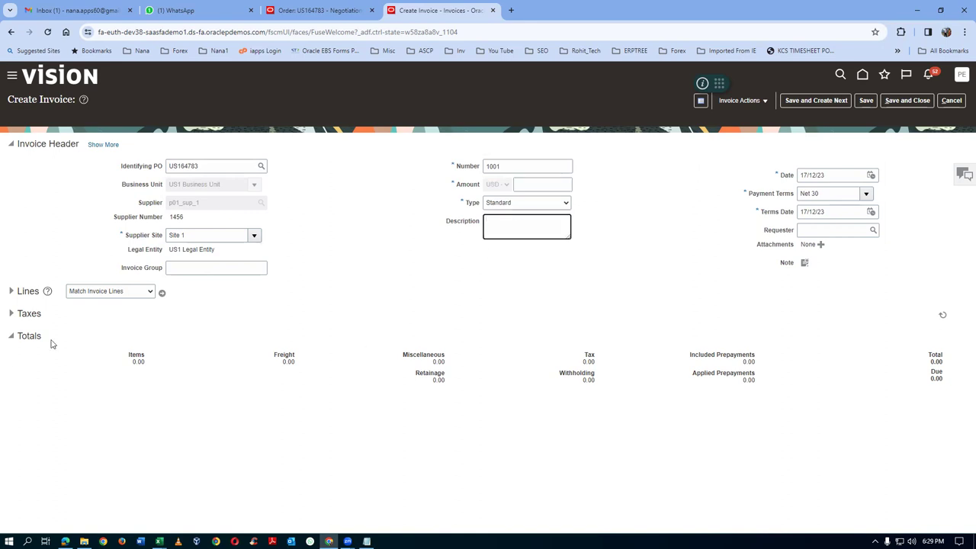
left_click(161, 296)
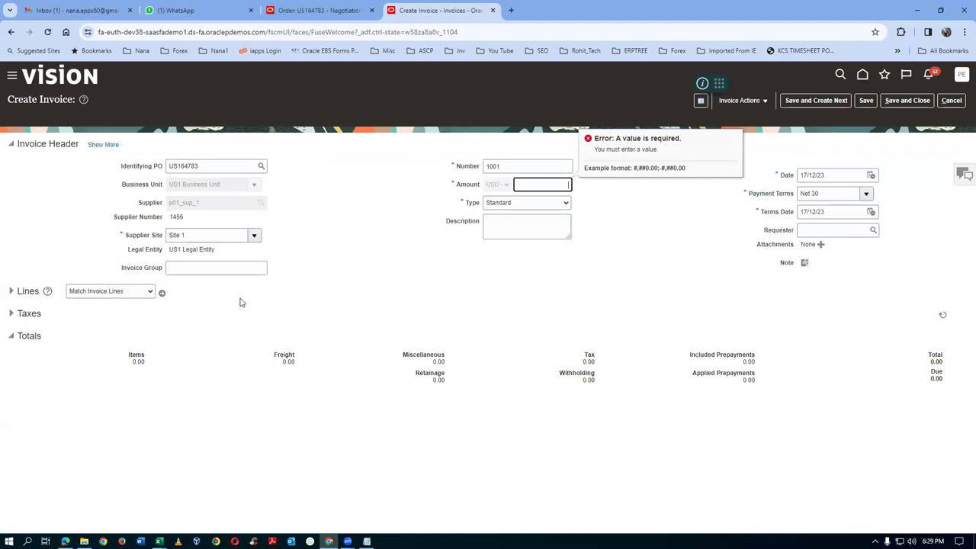
left_click(169, 297)
type("1000")
key("Tab")
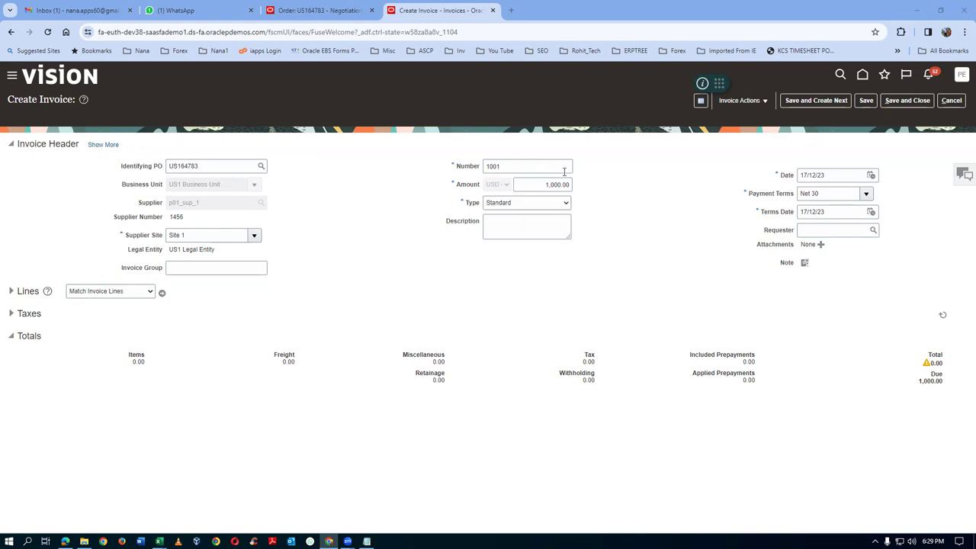
Match the invoice to the purchase order line for item AS65000, apply the match, and save the invoice
left_click(161, 293)
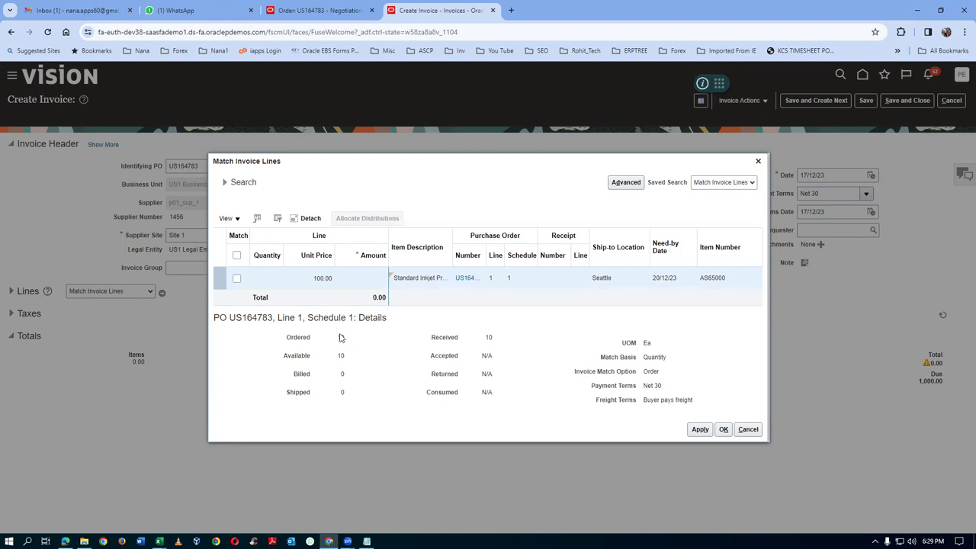
left_click(236, 279)
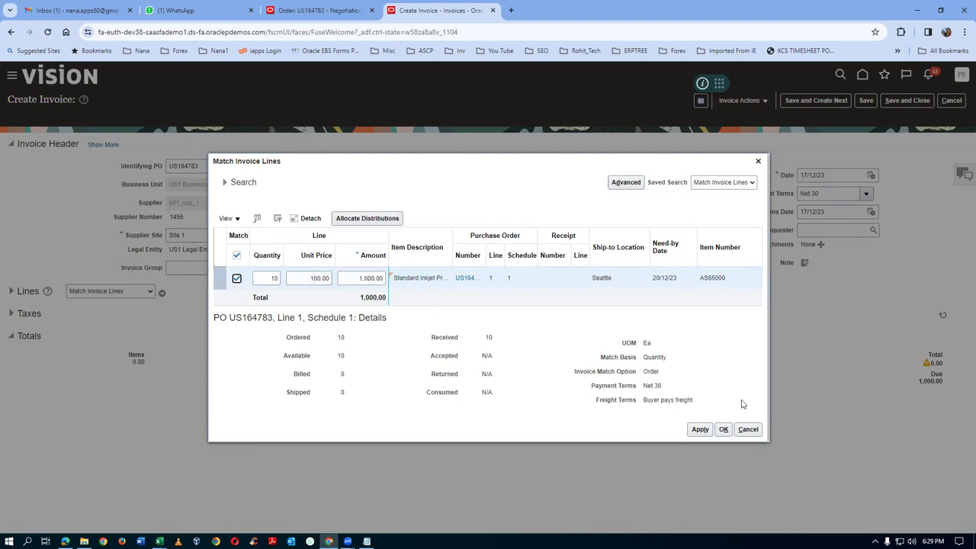
left_click(696, 429)
left_click(723, 429)
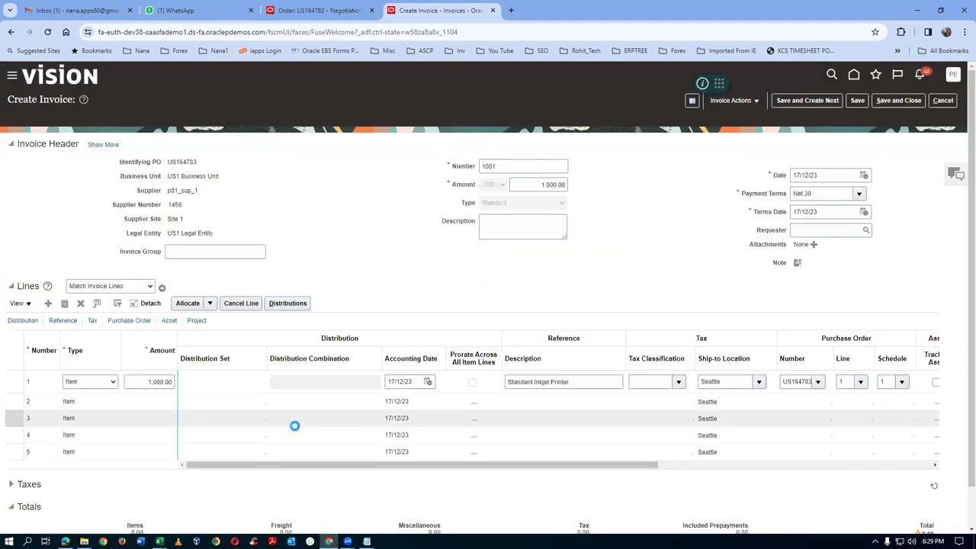
left_click(857, 99)
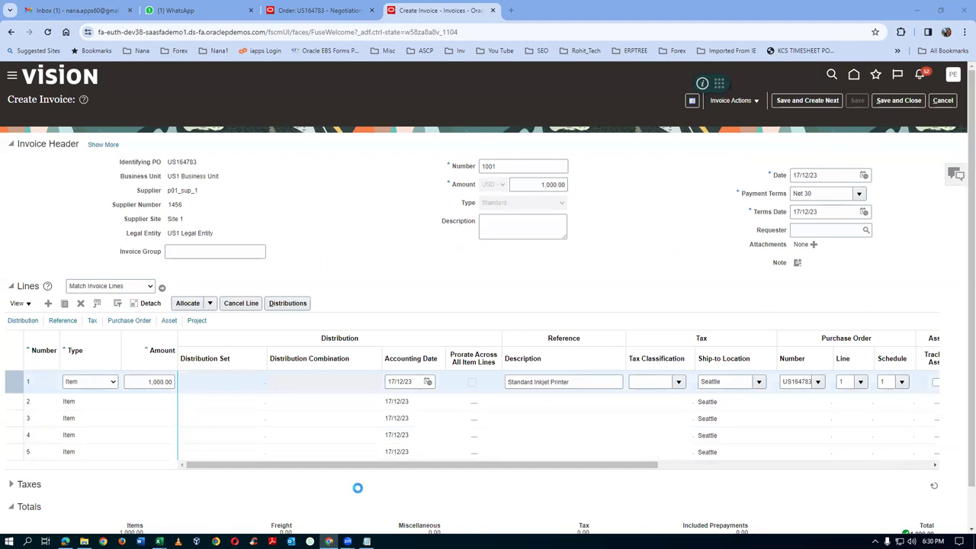
Validate the saved invoice 1001
left_click_drag(348, 465, 460, 489)
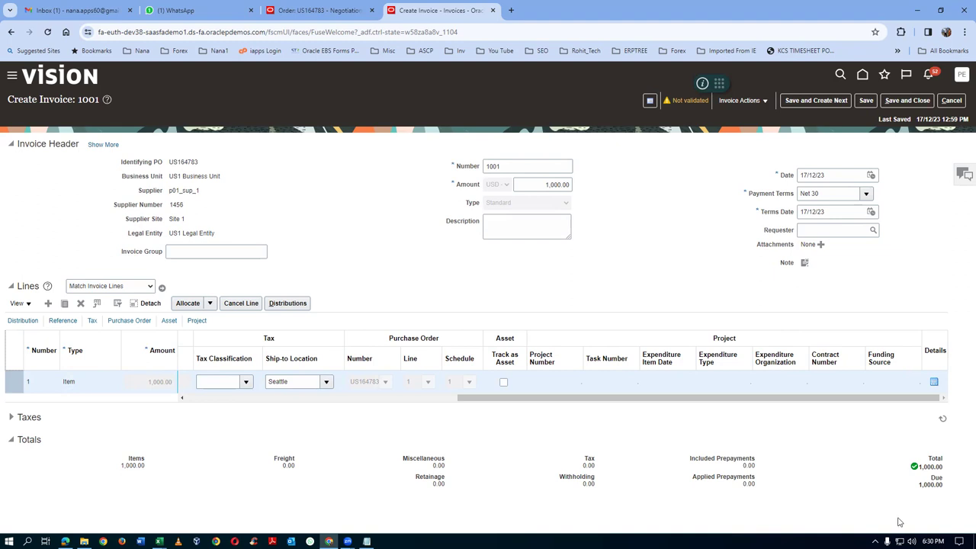
left_click(741, 101)
left_click(741, 147)
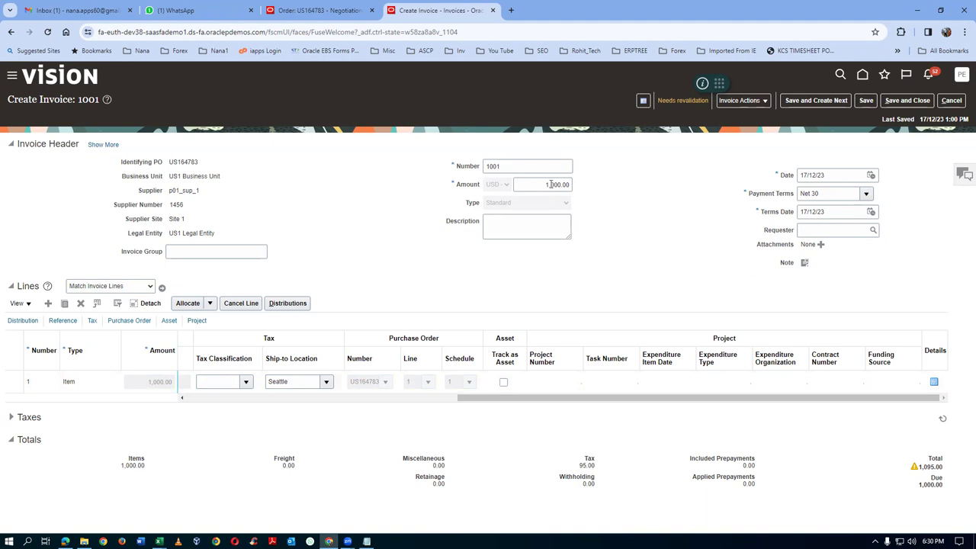
Set the invoice amount to 1,095.00, save the invoice, and validate it again
left_click(552, 184)
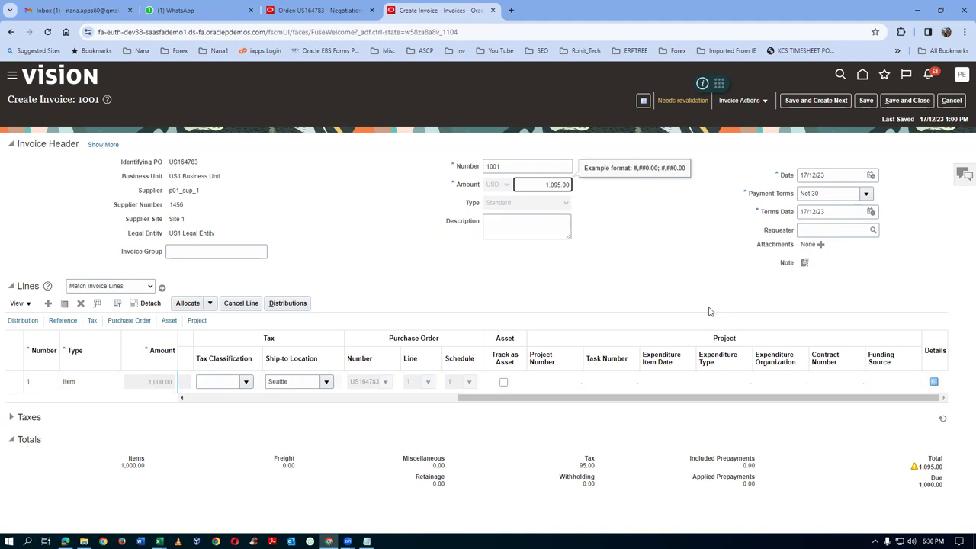
left_click(656, 316)
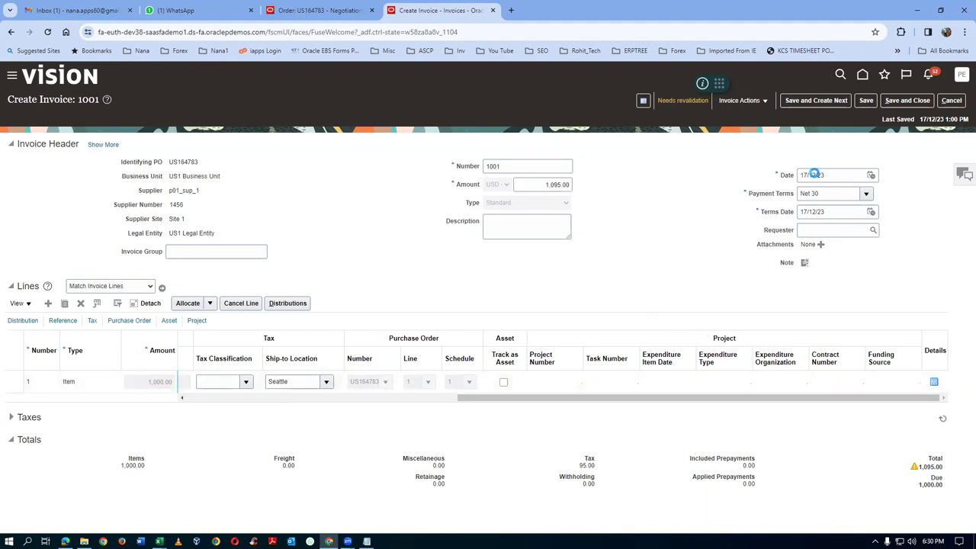
left_click(867, 100)
left_click(743, 100)
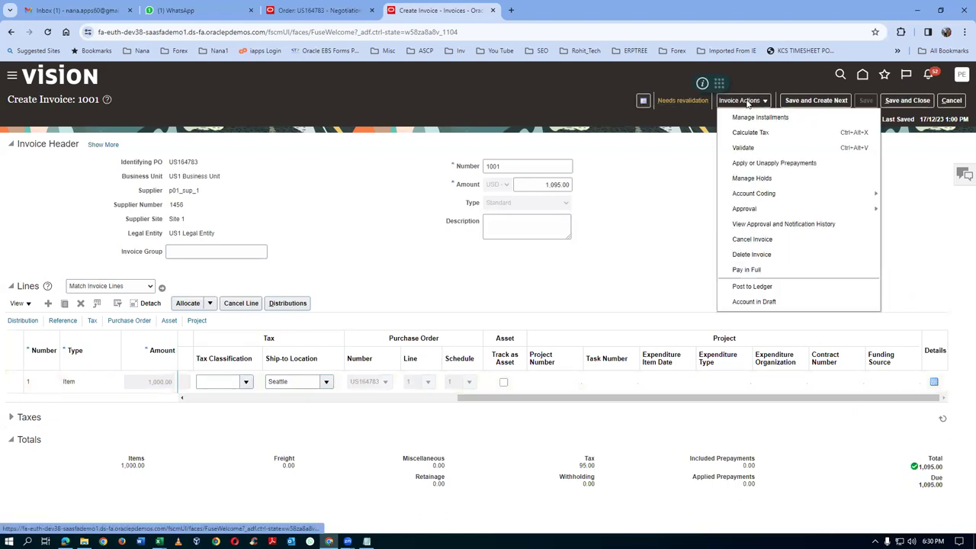
left_click(743, 147)
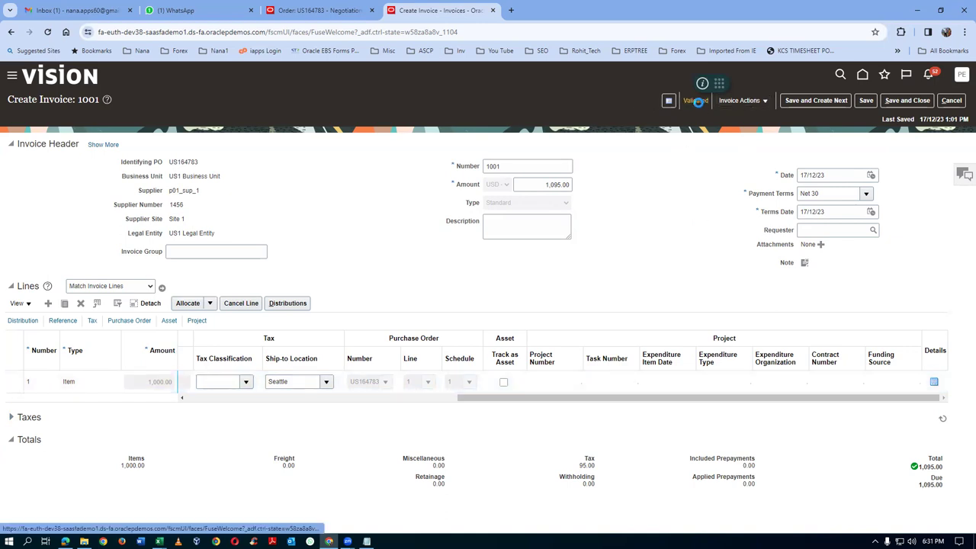
Check the validated invoice's summary, post the invoice to the ledger, and close the summary
left_click(696, 103)
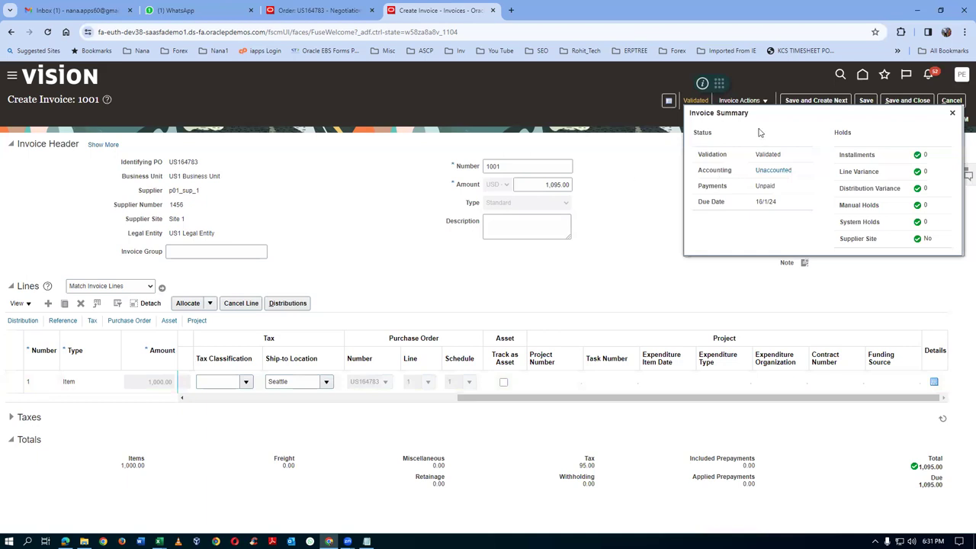
left_click(746, 102)
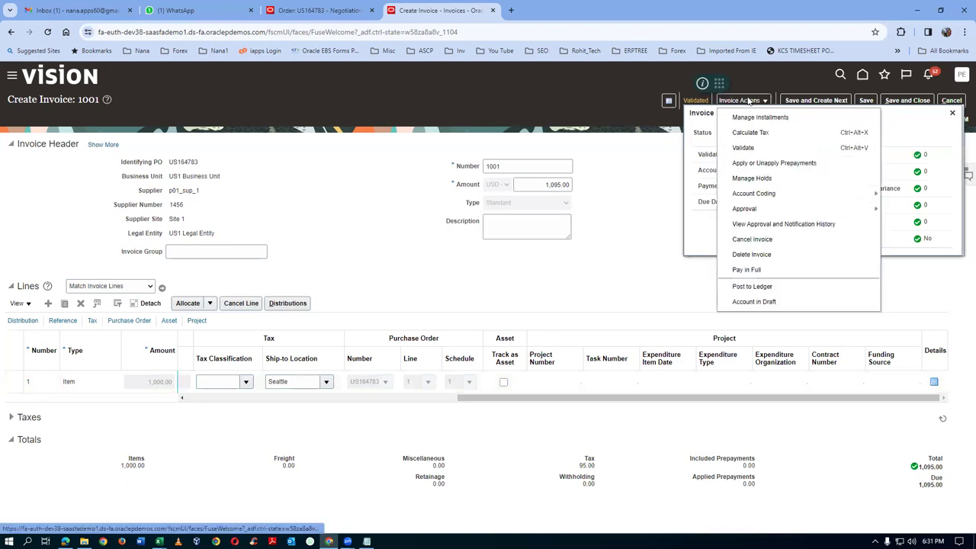
left_click(786, 290)
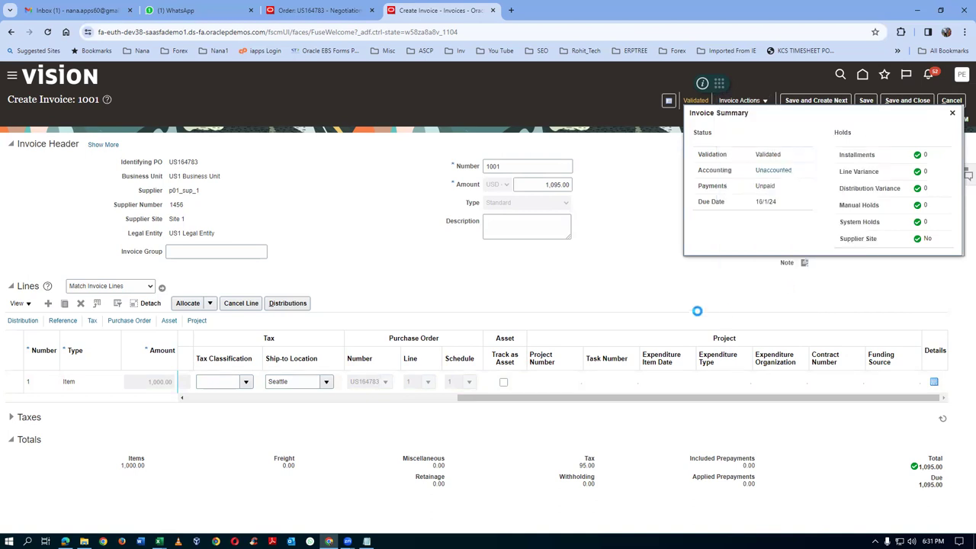
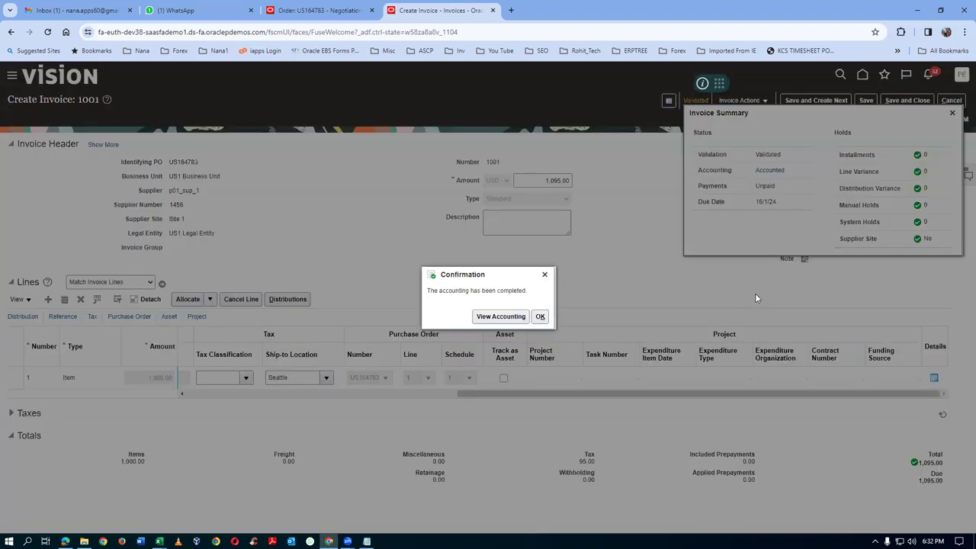
left_click(539, 316)
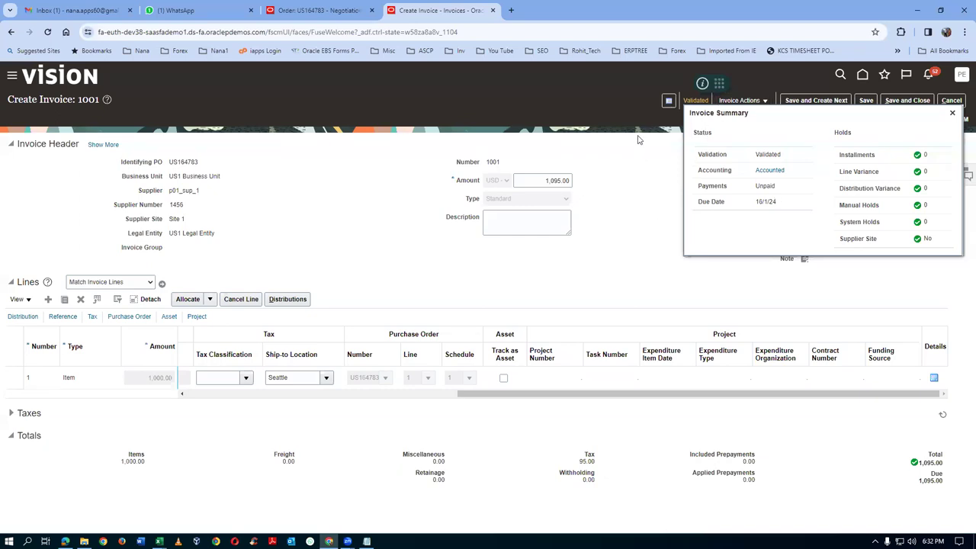
left_click(951, 113)
Try to pay invoice 1001 in full by Check from the BofA bank account, using payment document Check Stock A
left_click(743, 102)
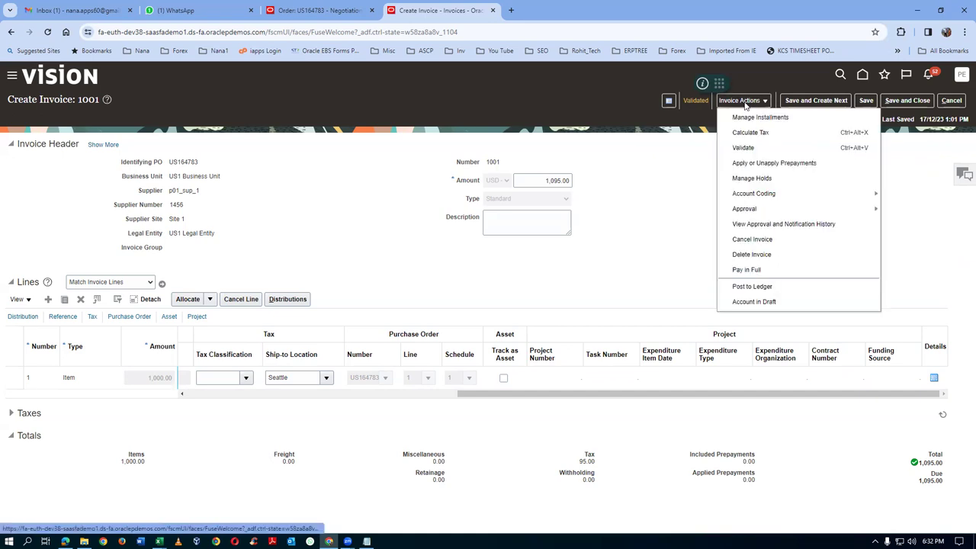
left_click(747, 269)
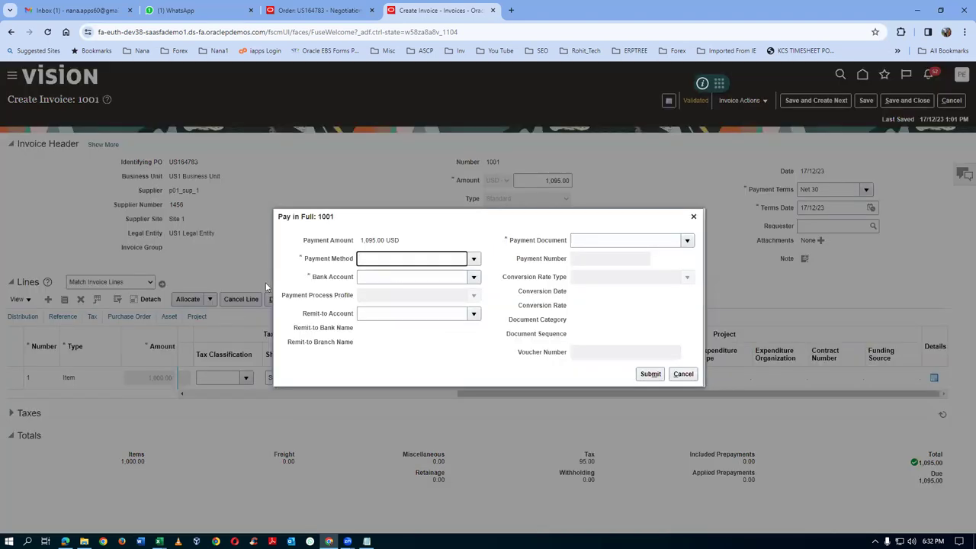
left_click(473, 277)
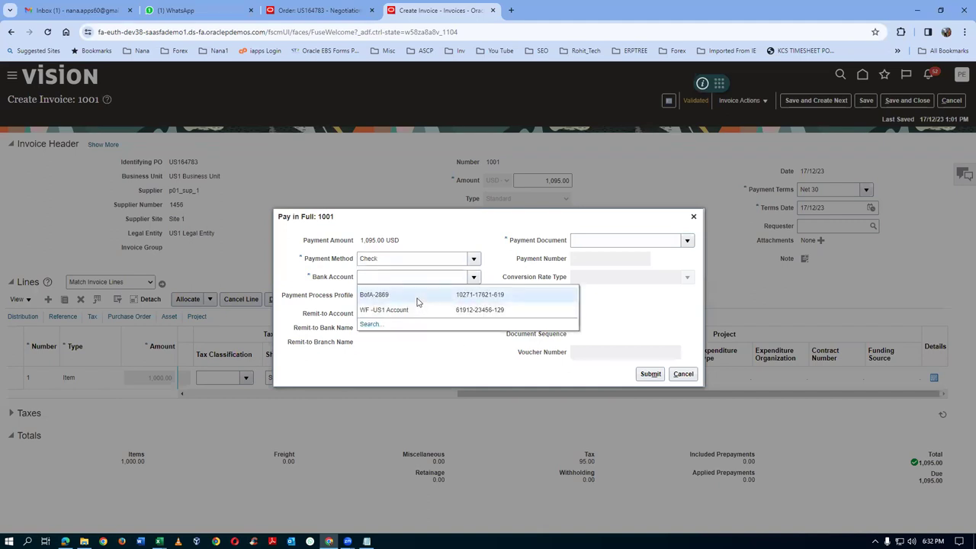
left_click(416, 299)
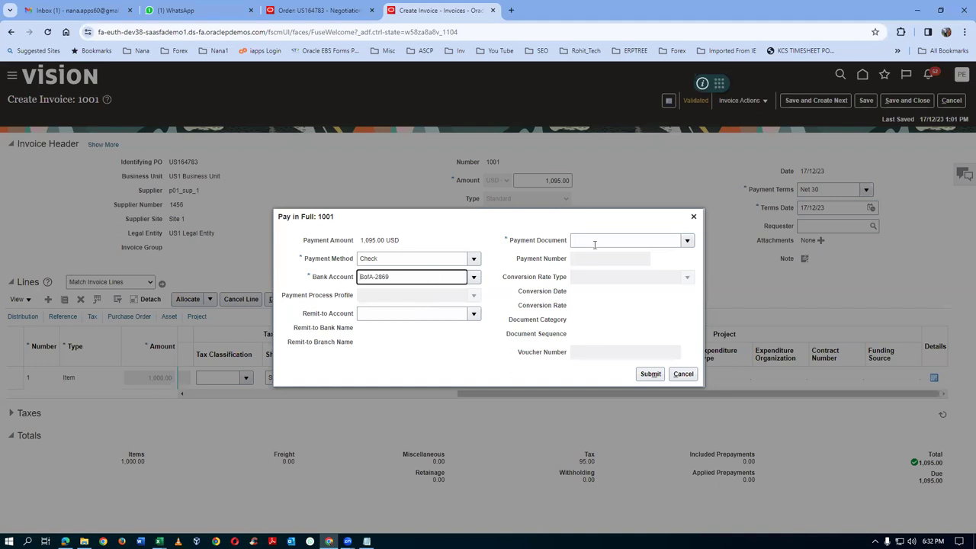
left_click(687, 241)
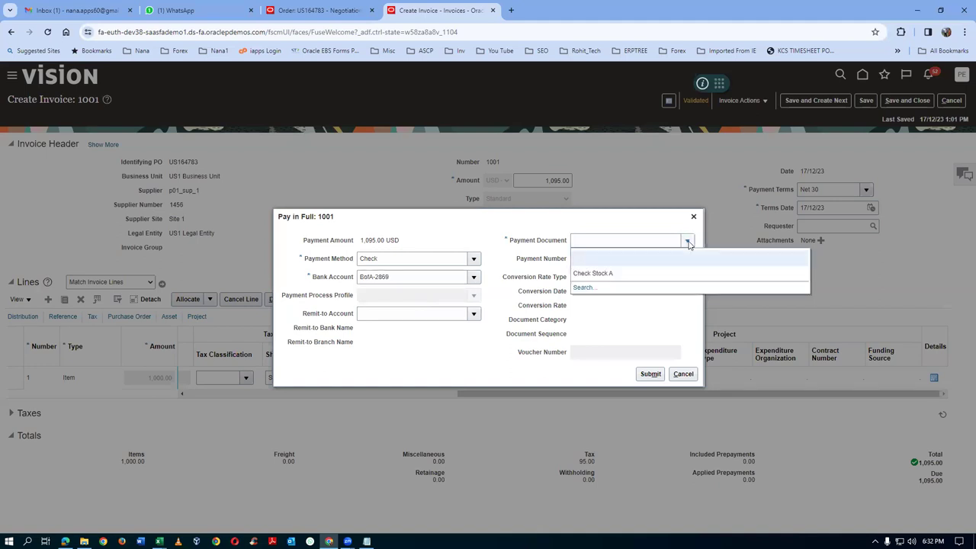
left_click(616, 272)
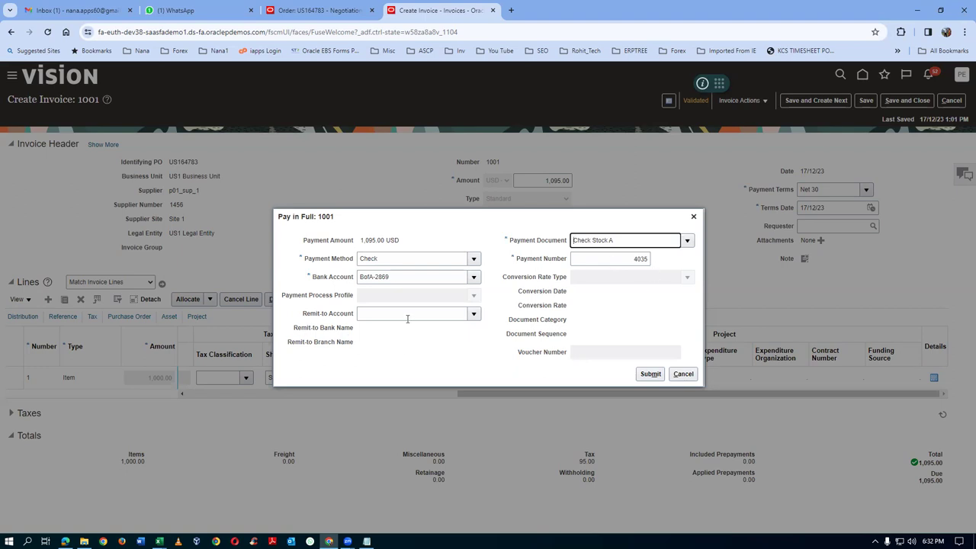
left_click(650, 374)
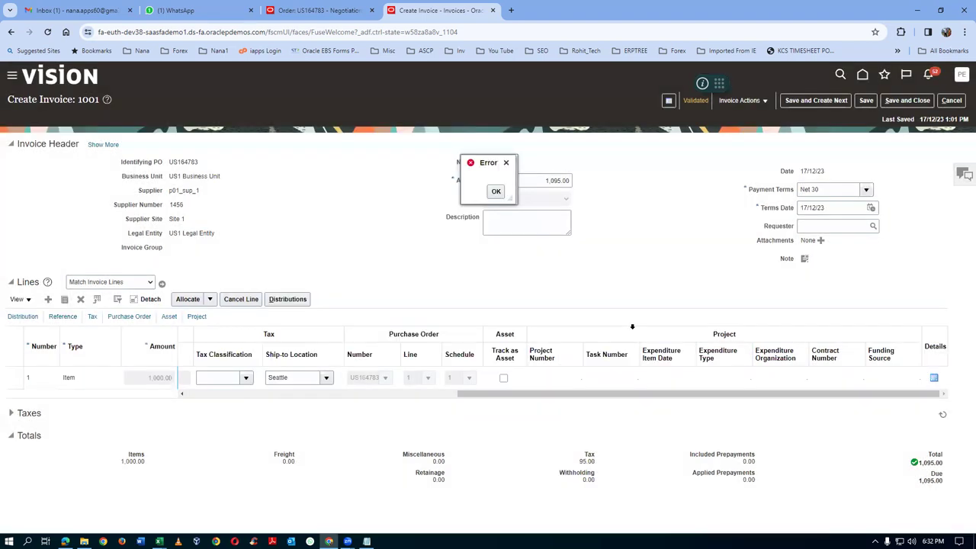
left_click(495, 191)
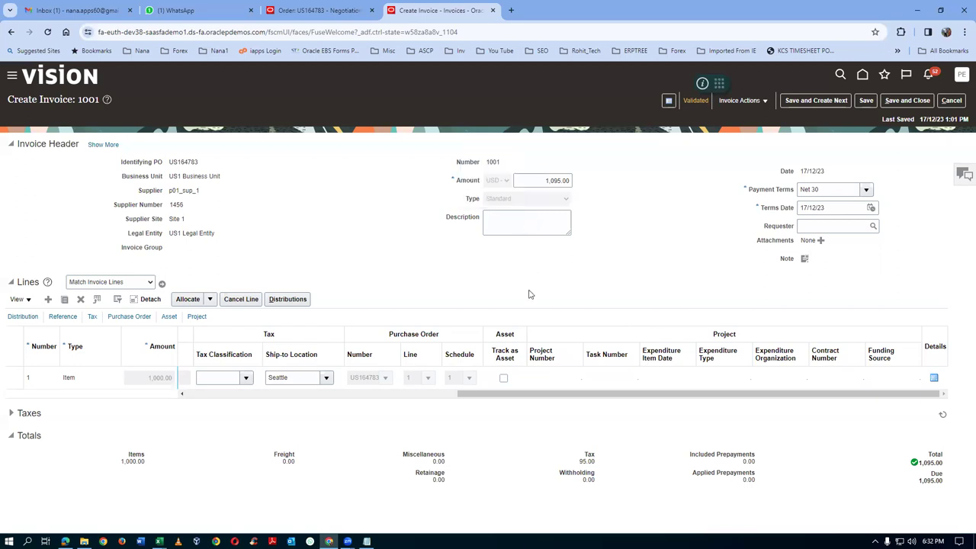
Start another full payment of invoice 1001, with payment method Check and the BofA bank account
left_click(739, 100)
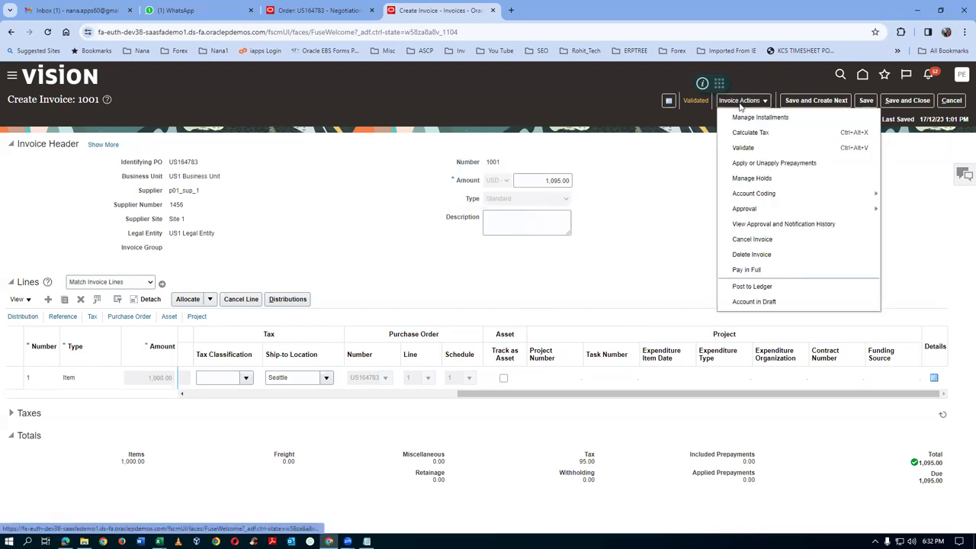
left_click(758, 270)
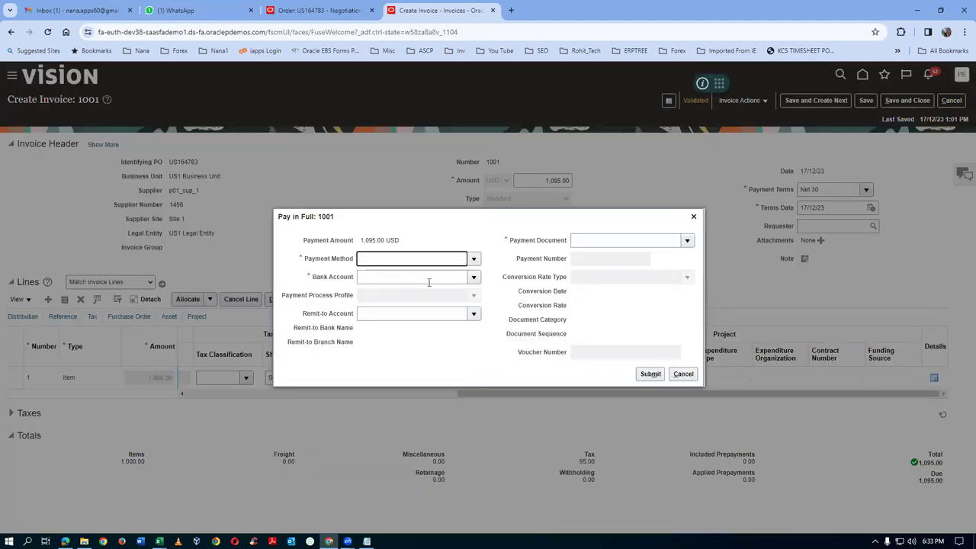
left_click(474, 262)
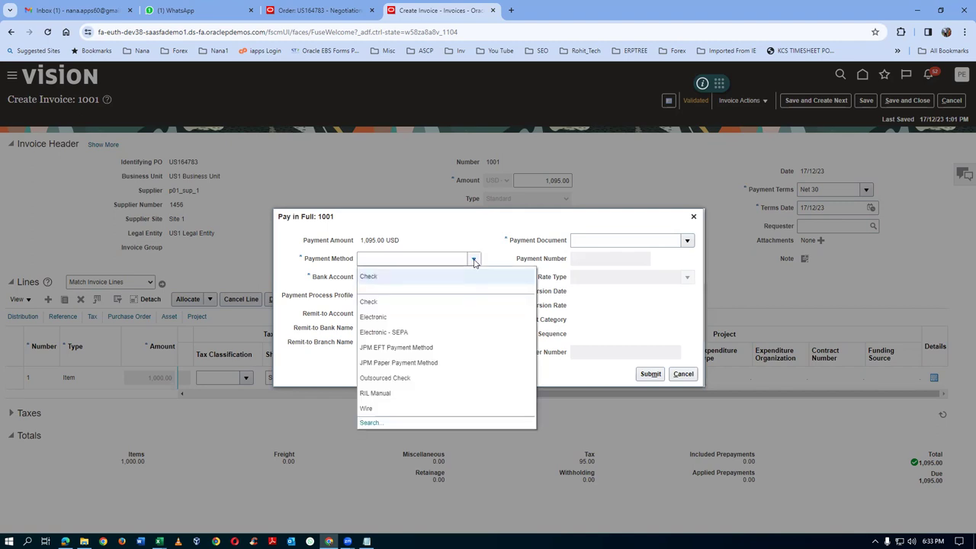
left_click(427, 272)
left_click(474, 277)
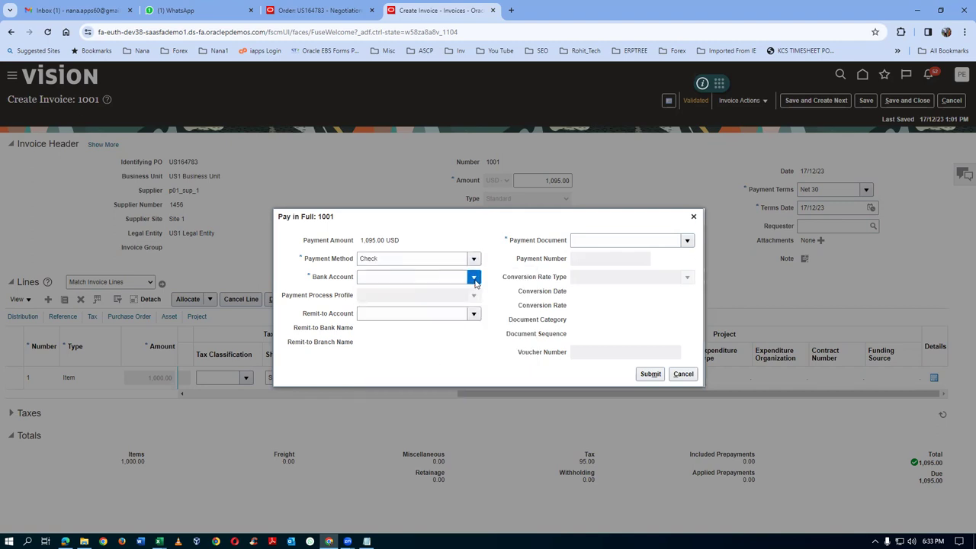
left_click(438, 295)
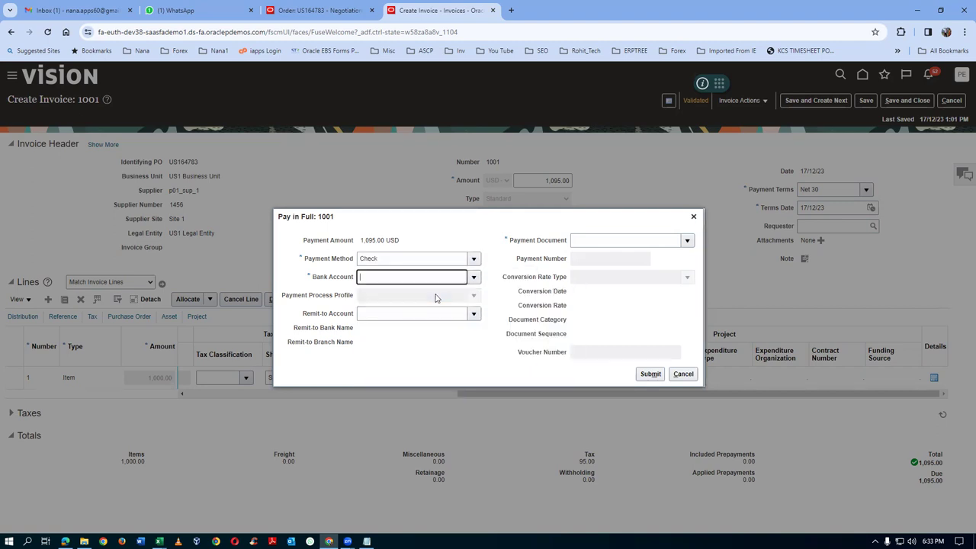
Search for available remit-to accounts for the payment and close the search without choosing one
left_click(473, 314)
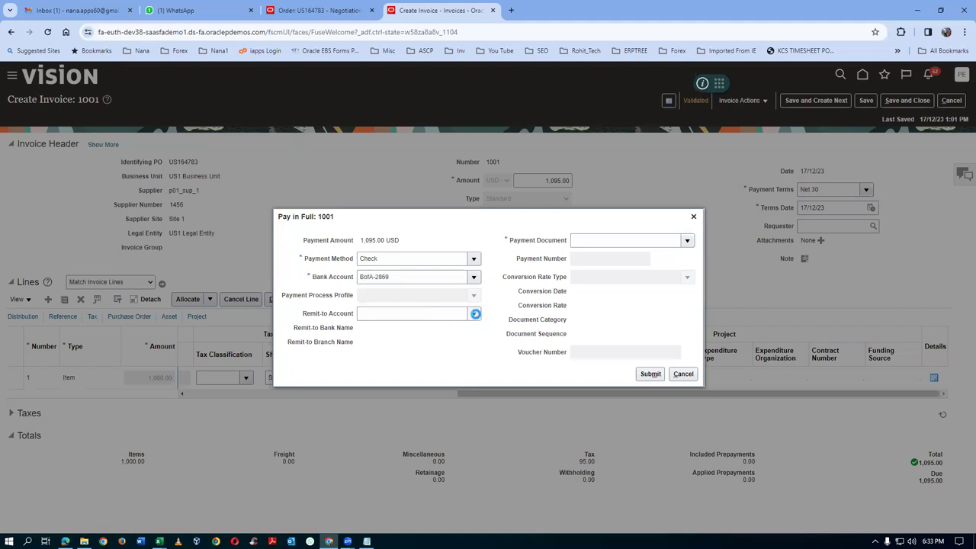
left_click(374, 336)
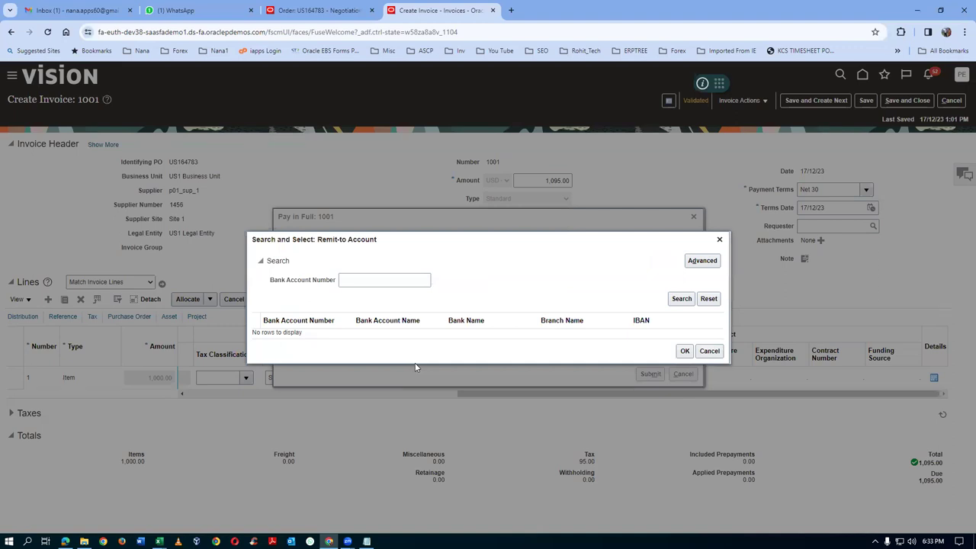
left_click(677, 303)
left_click(709, 351)
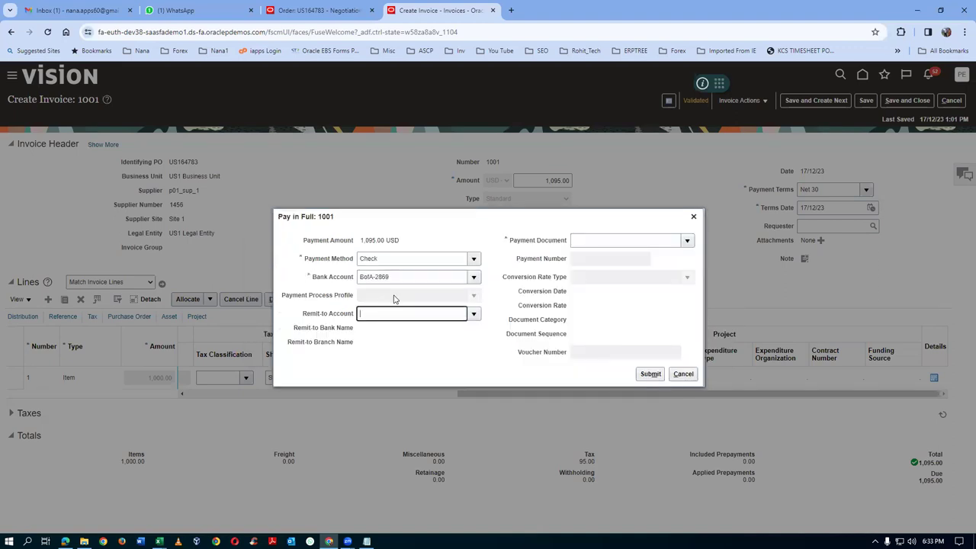
Try payment method Electronic, check its remit-to account options, and set the method back to Check
left_click(473, 260)
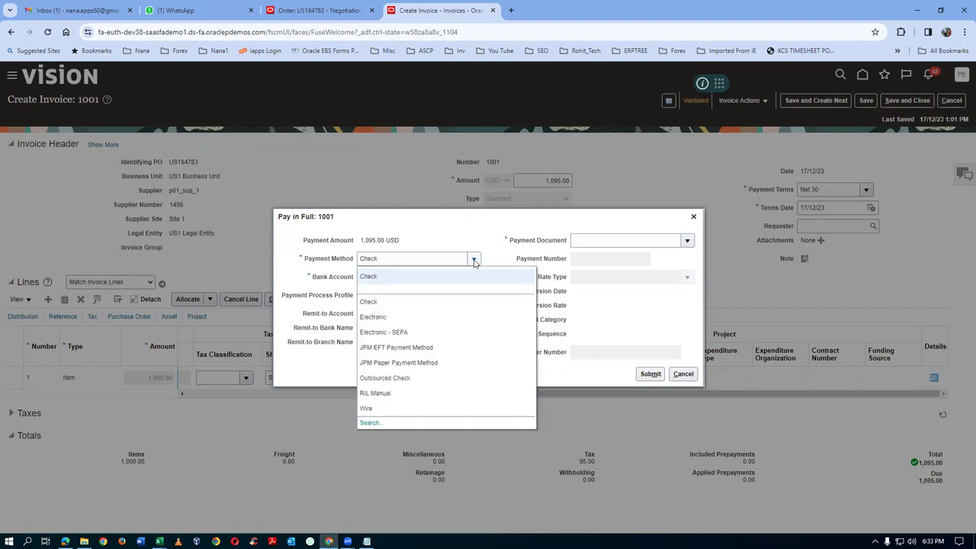
left_click(387, 320)
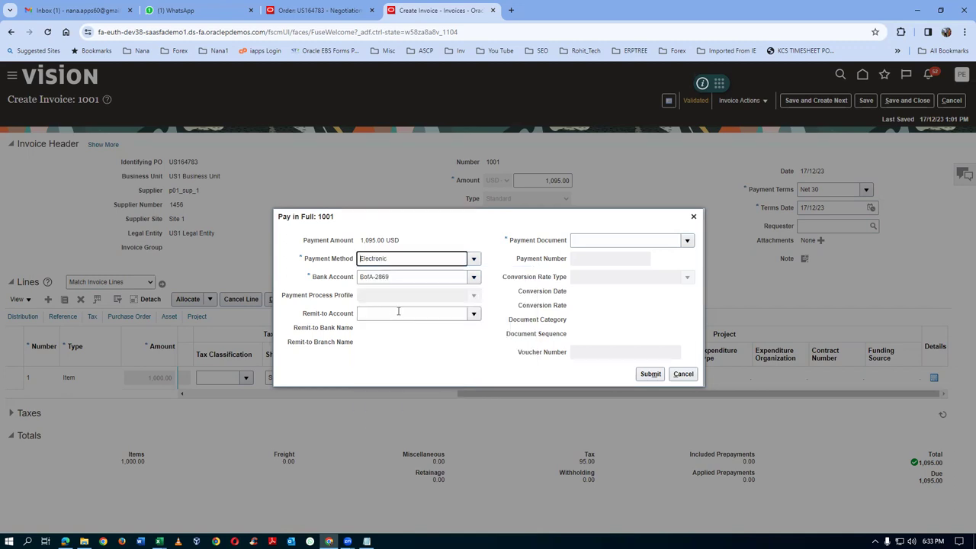
left_click(404, 313)
left_click(473, 313)
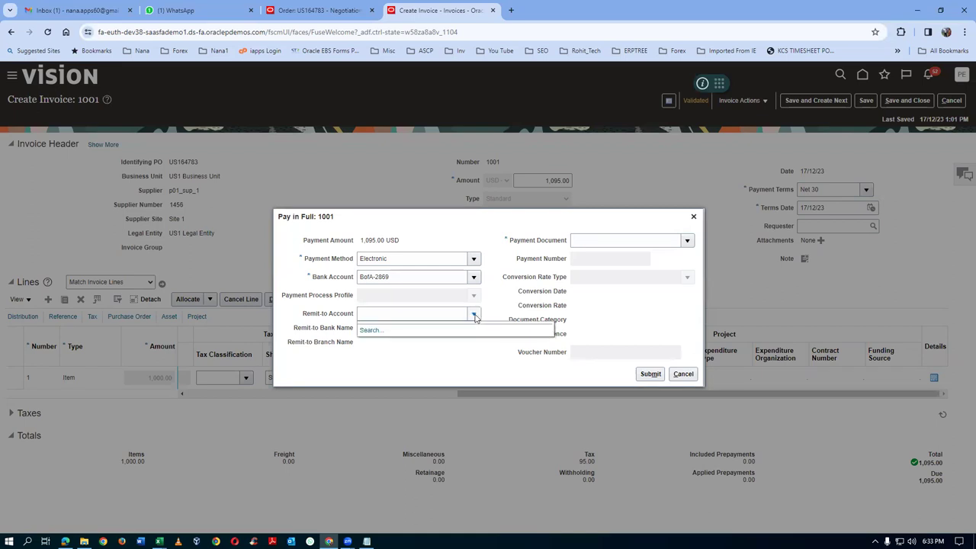
left_click(414, 371)
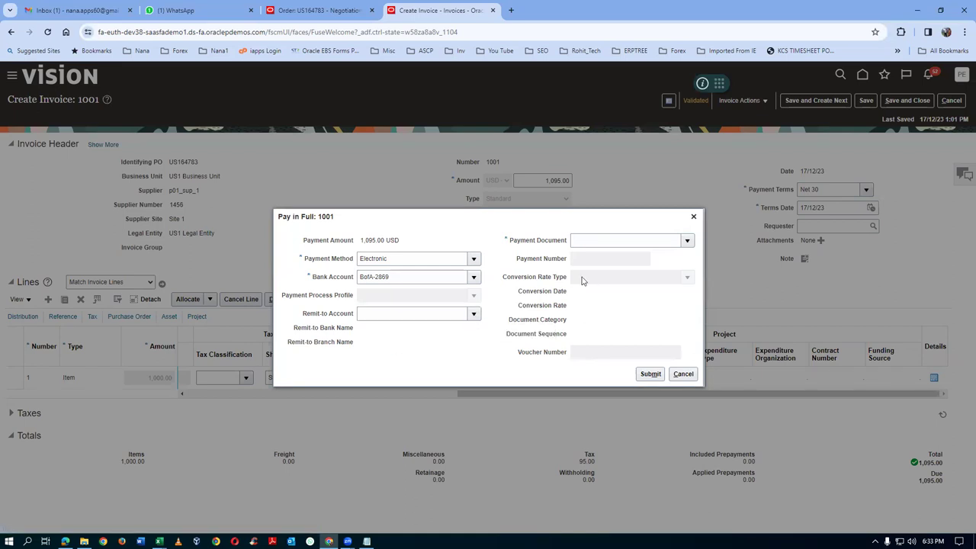
left_click(474, 258)
left_click(424, 291)
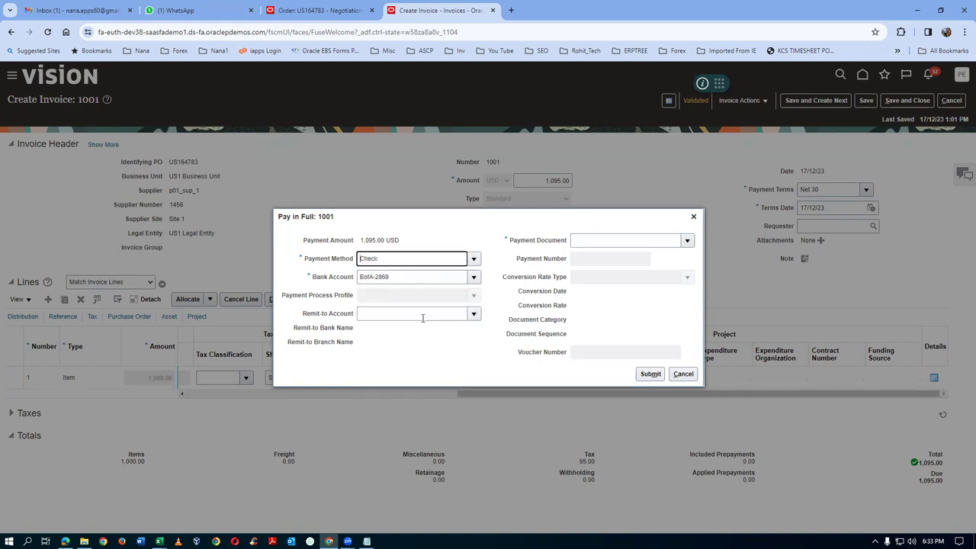
Choose payment document Check Stock A and set the payment number to 4037
left_click(685, 242)
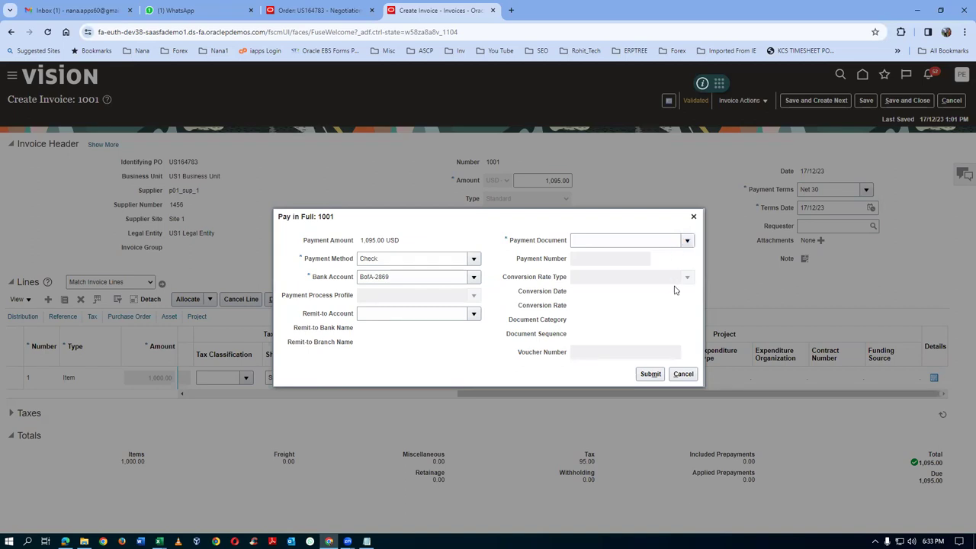
left_click(640, 301)
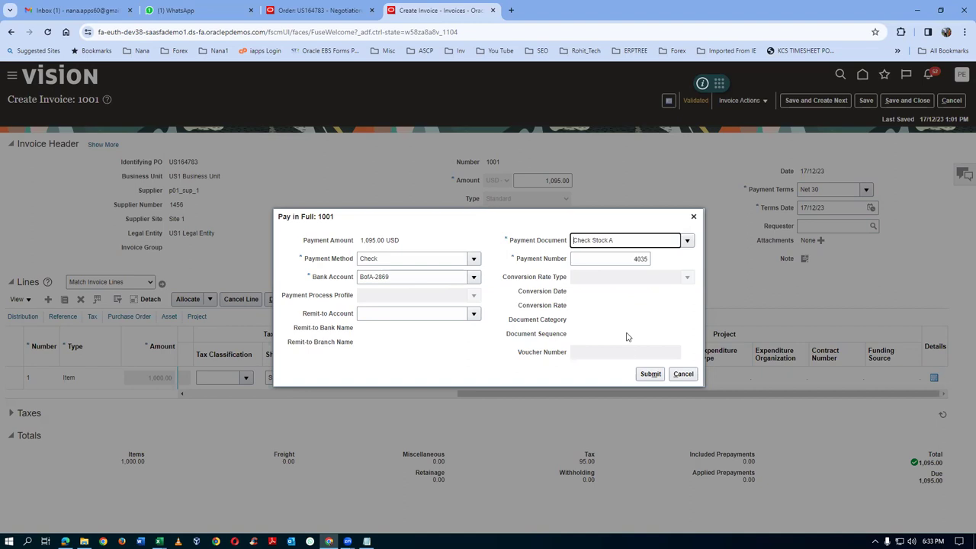
left_click(645, 259)
type("4035")
key("BackSpace")
type("7")
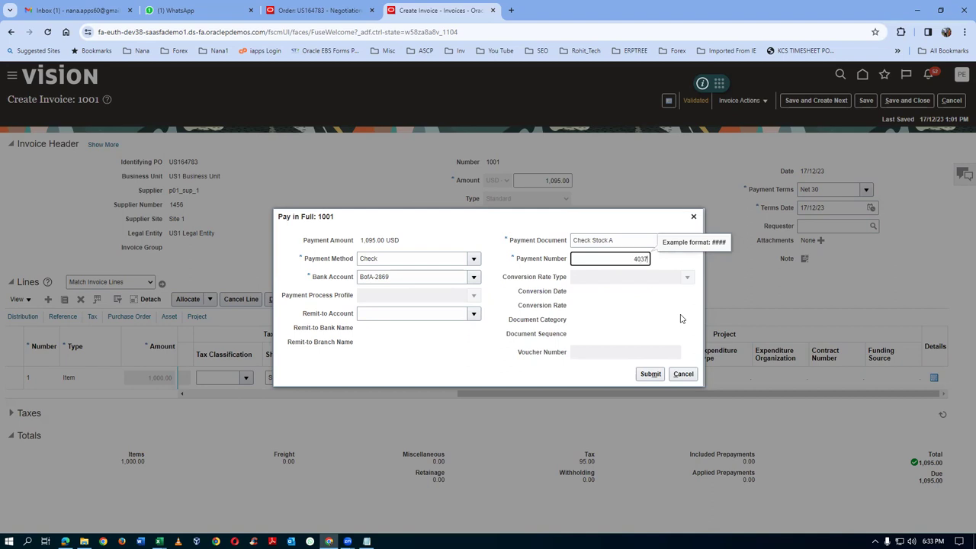
left_click(421, 364)
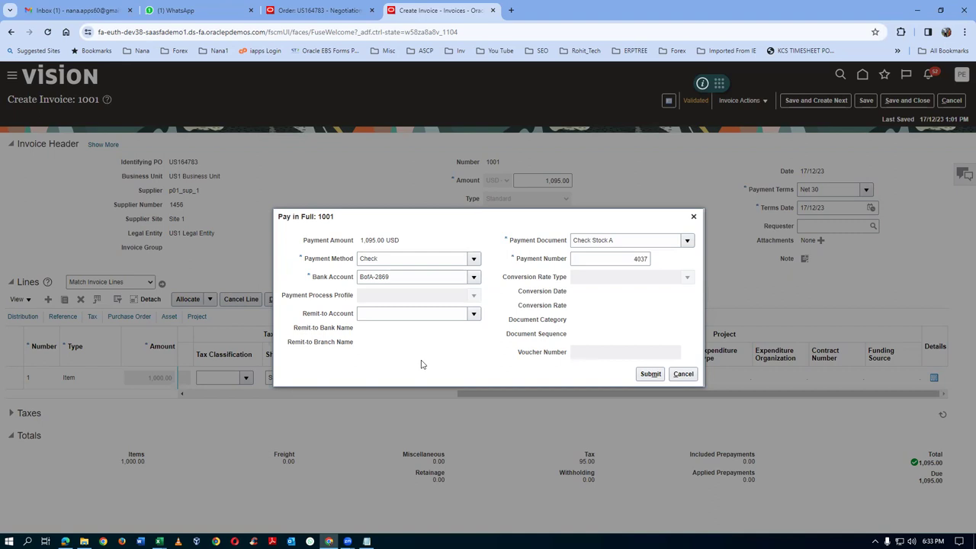
Review the available payment methods and cancel the full payment of the invoice
left_click(474, 260)
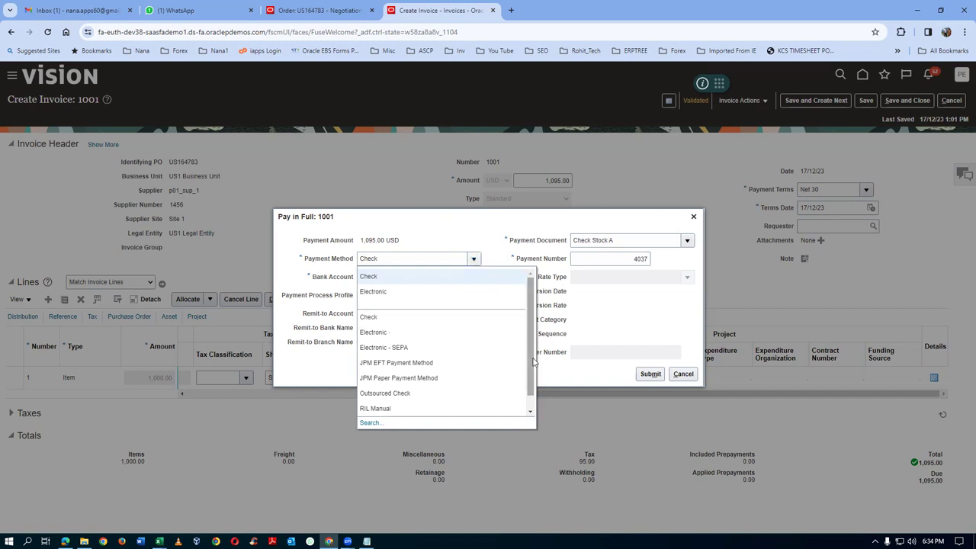
scroll(536, 373, "down", 1)
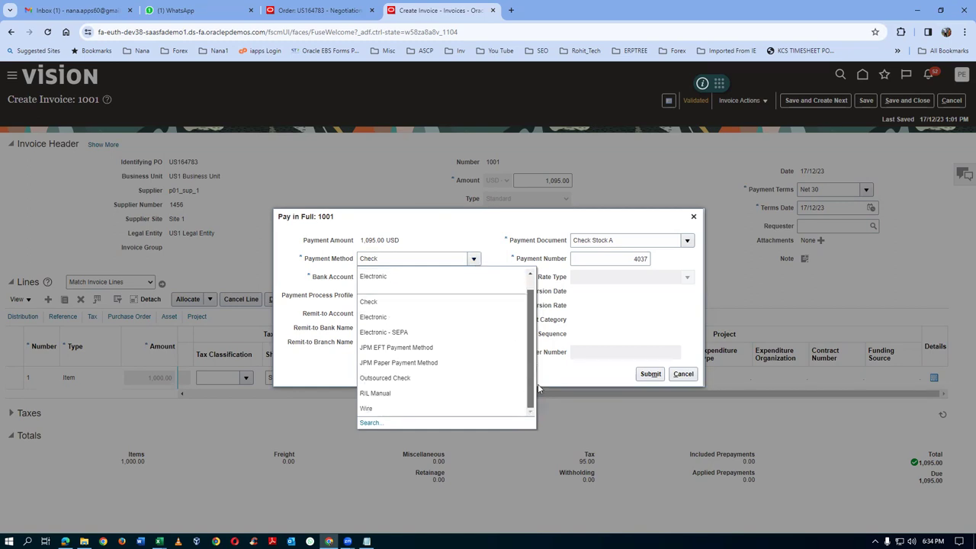
scroll(538, 366, "up", 1)
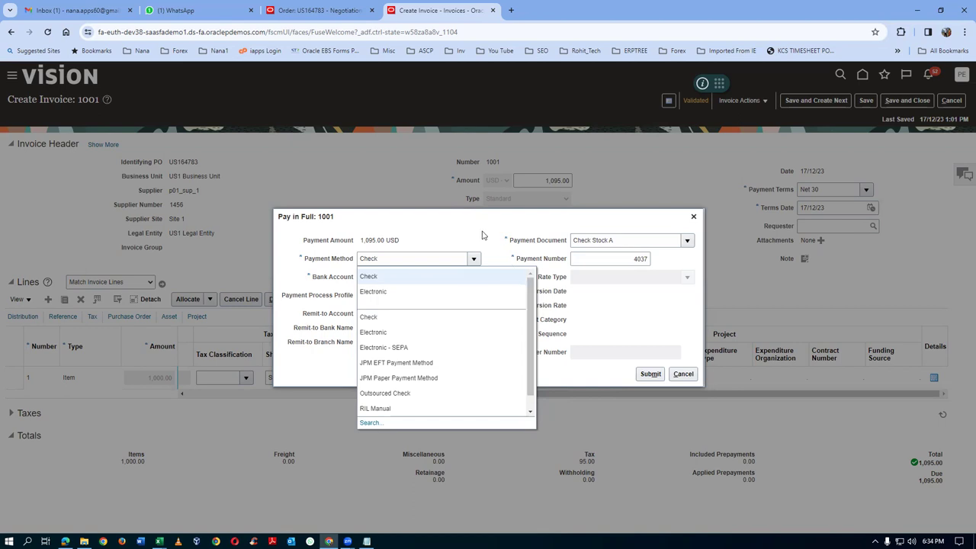
left_click(694, 375)
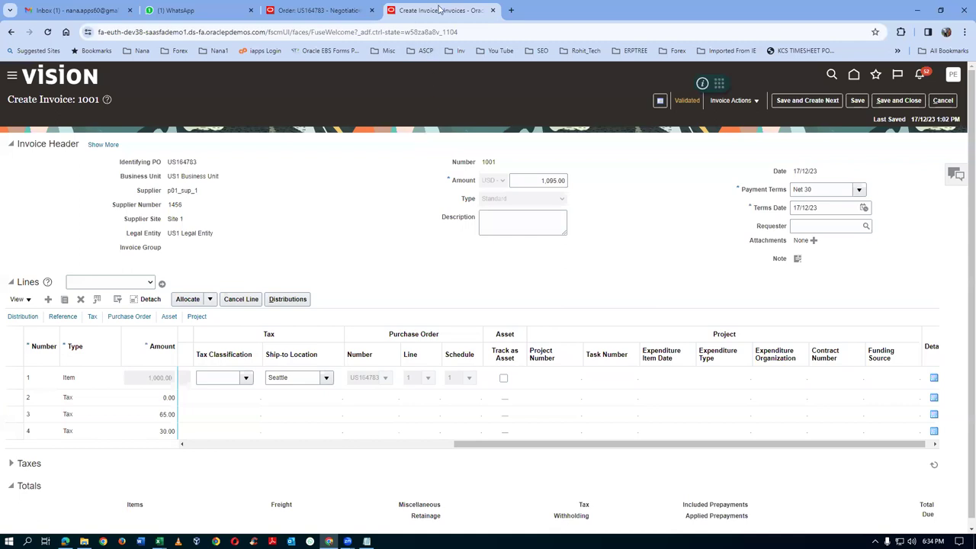
Duplicate the invoice page in a new browser tab and load the application's home page there from the shortened address
right_click(440, 10)
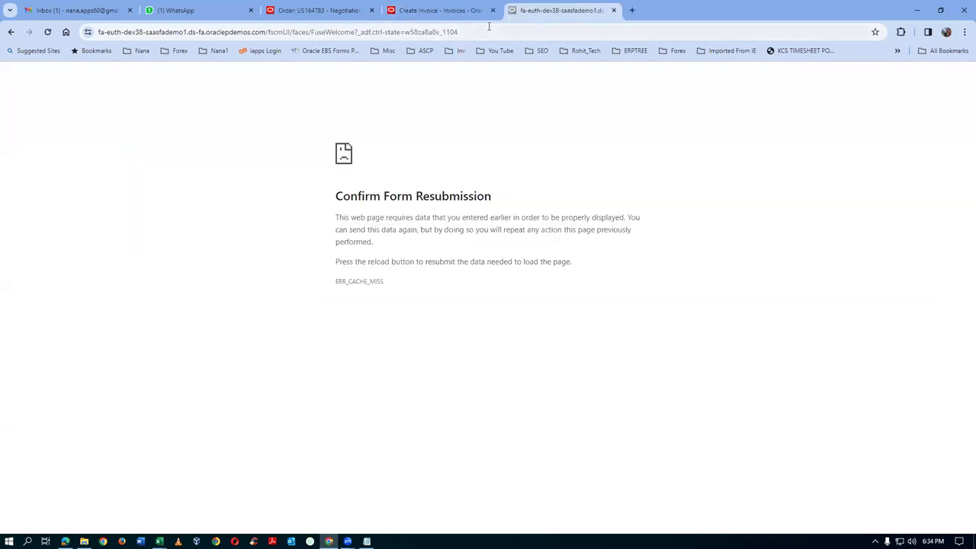
left_click(490, 31)
left_click(500, 32)
key("BackSpace")
key("BackSpace")
key("BackSpace")
key("BackSpace")
key("BackSpace")
key("BackSpace")
key("BackSpace")
key("BackSpace")
key("BackSpace")
key("BackSpace")
key("BackSpace")
key("BackSpace")
key("BackSpace")
key("BackSpace")
key("BackSpace")
key("BackSpace")
key("BackSpace")
key("BackSpace")
key("BackSpace")
key("BackSpace")
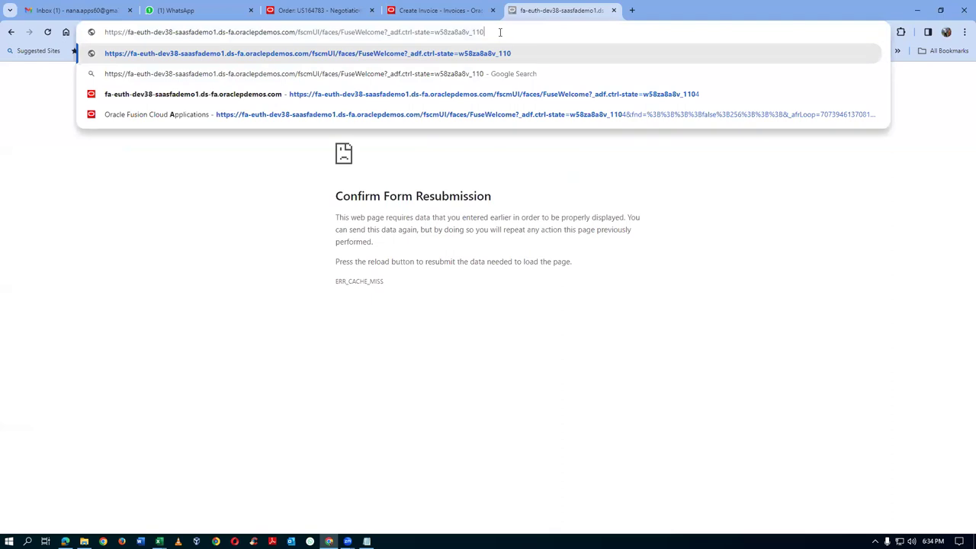
key("BackSpace")
key("BackSpace")
key("BackSpace")
key("BackSpace")
key("BackSpace")
key("BackSpace")
key("BackSpace")
key("BackSpace")
key("BackSpace")
key("BackSpace")
key("BackSpace")
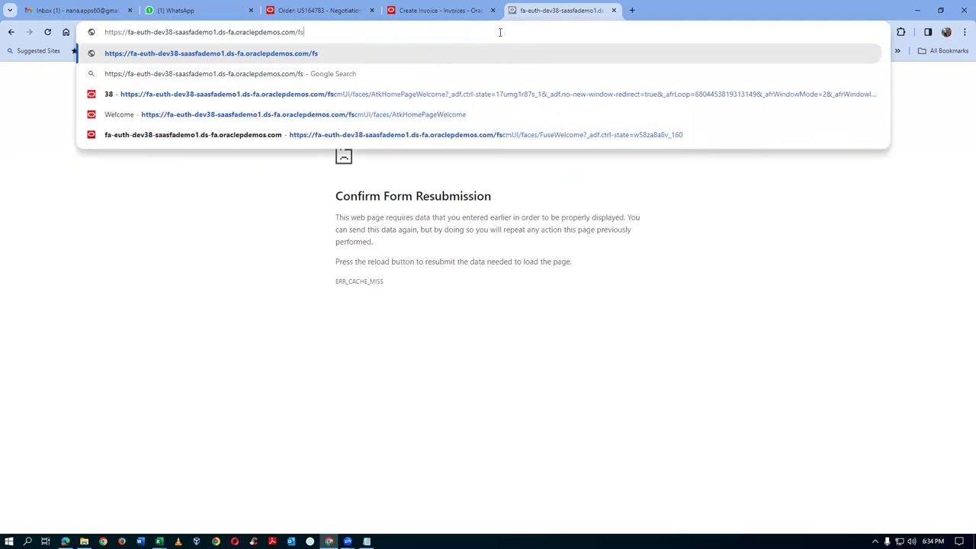
key("Return")
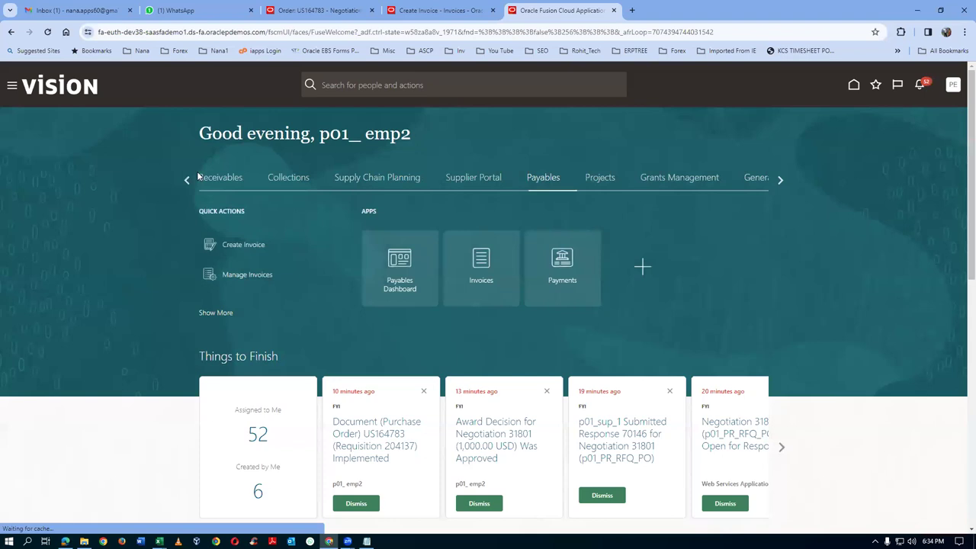
Open supplier management from Procurement and search for suppliers with the keyword p01_sup_1
left_click(186, 181)
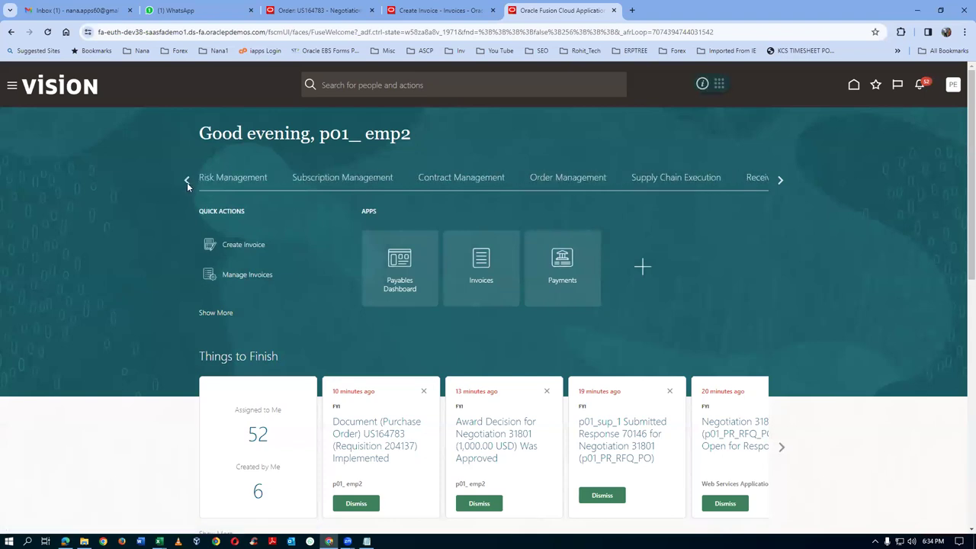
left_click(187, 182)
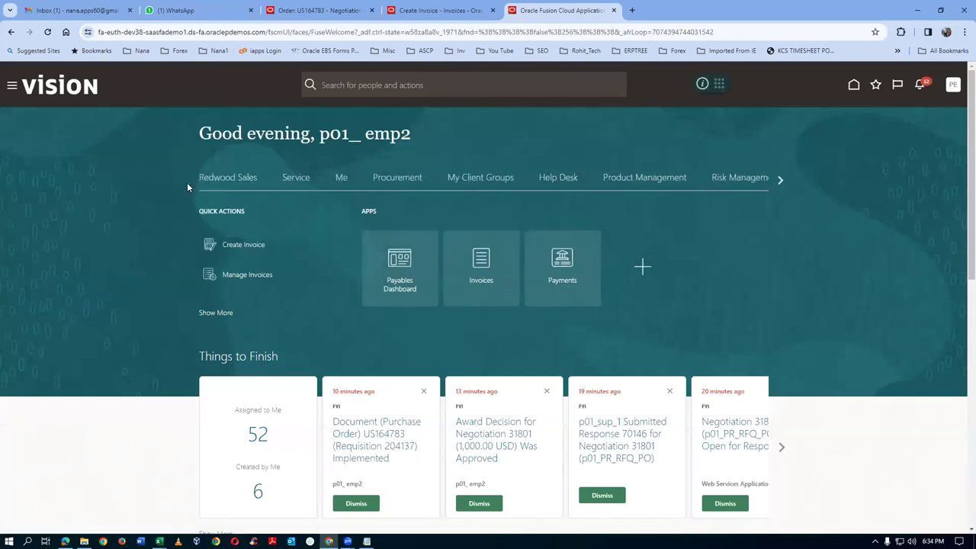
left_click(416, 182)
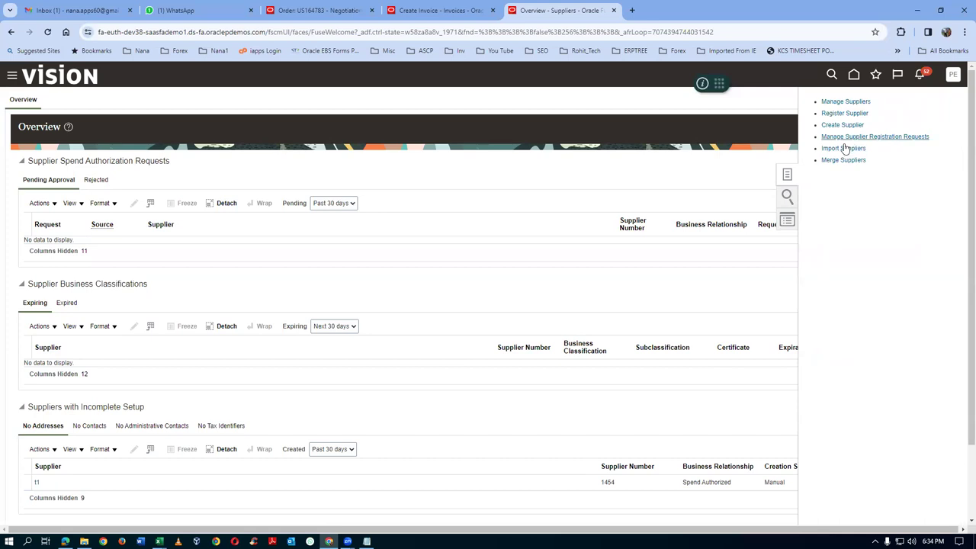
left_click(838, 102)
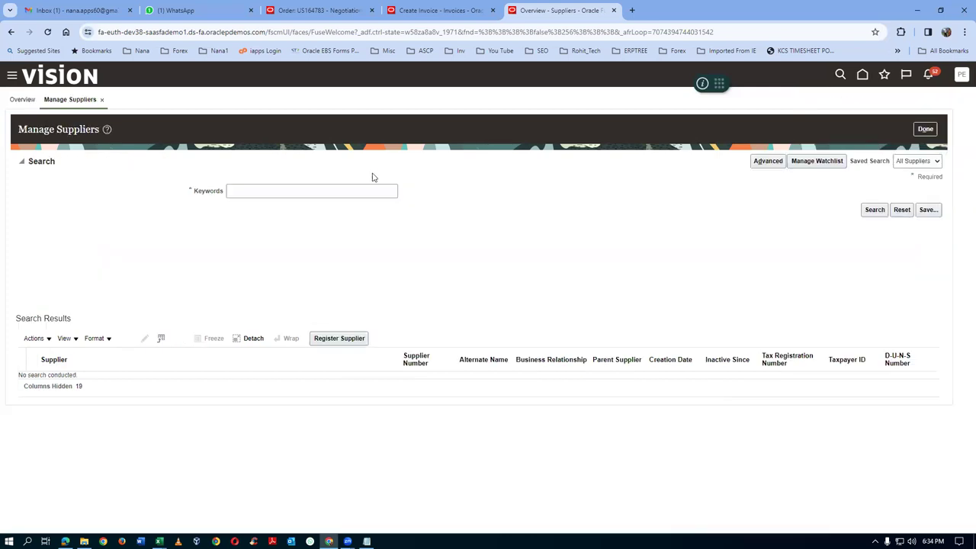
left_click(340, 193)
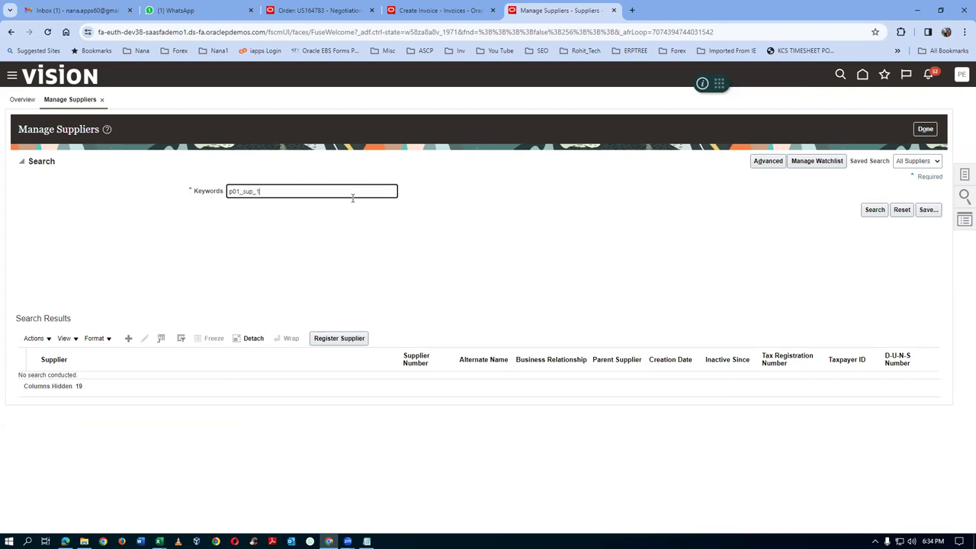
left_click(874, 210)
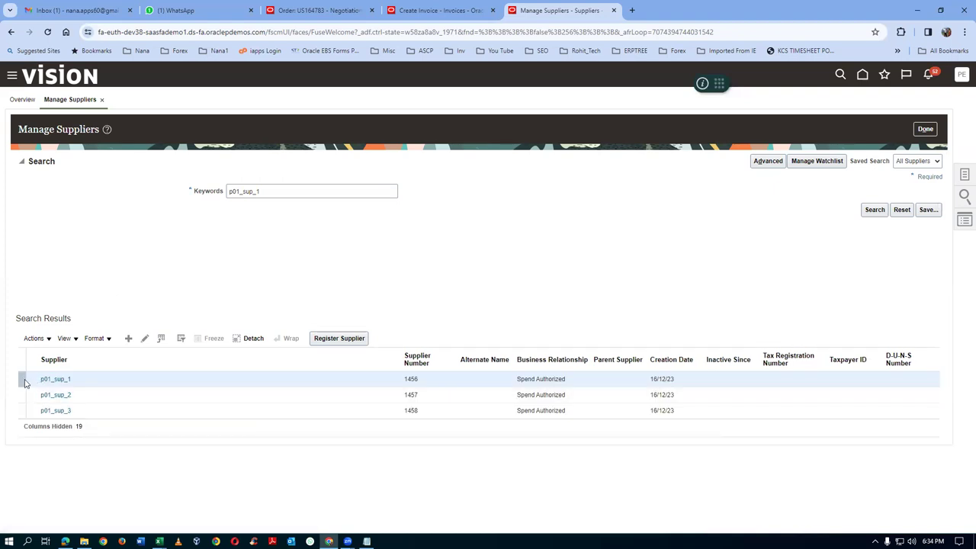
Open Site 1 of supplier p01_sup_1 for editing and display its payment methods
left_click(51, 378)
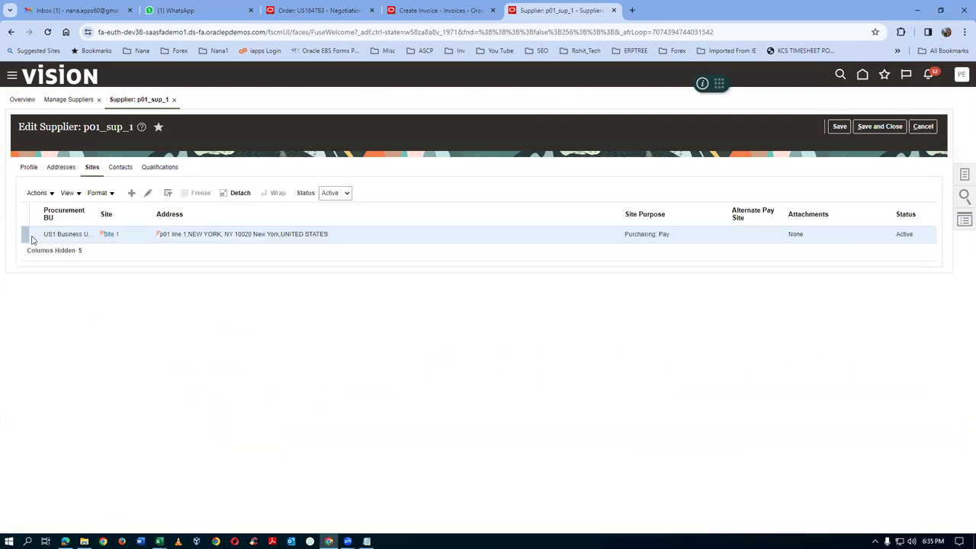
left_click(147, 193)
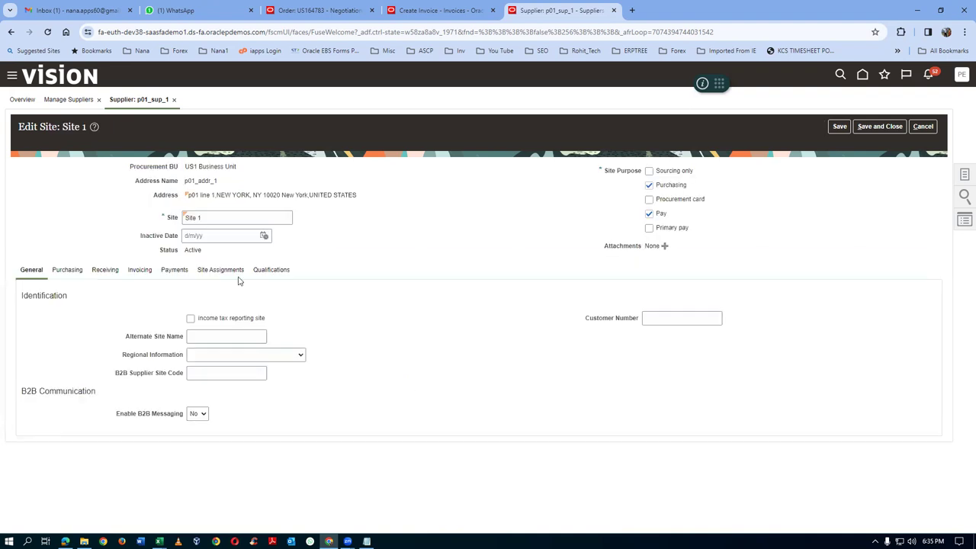
left_click(167, 272)
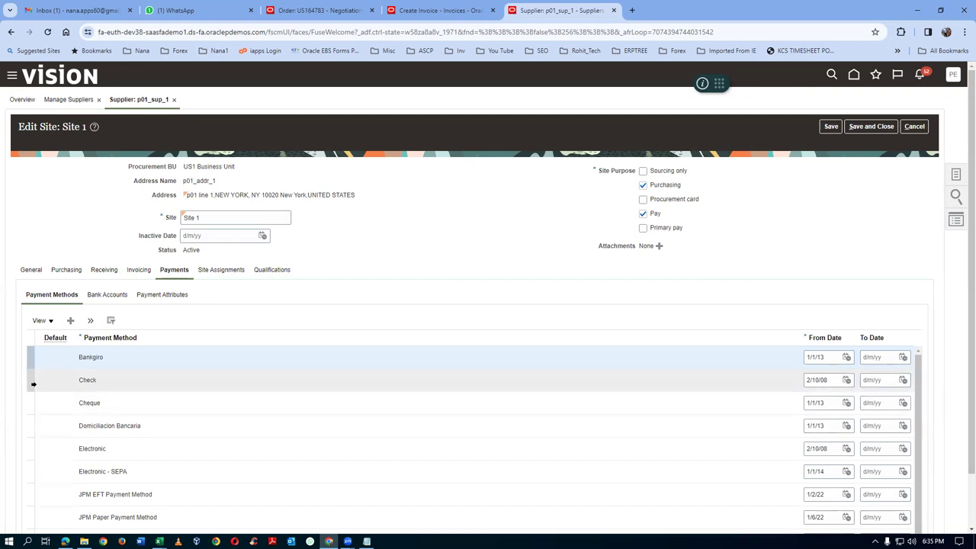
Make Check the default payment method of Site 1 and save the site
left_click(30, 382)
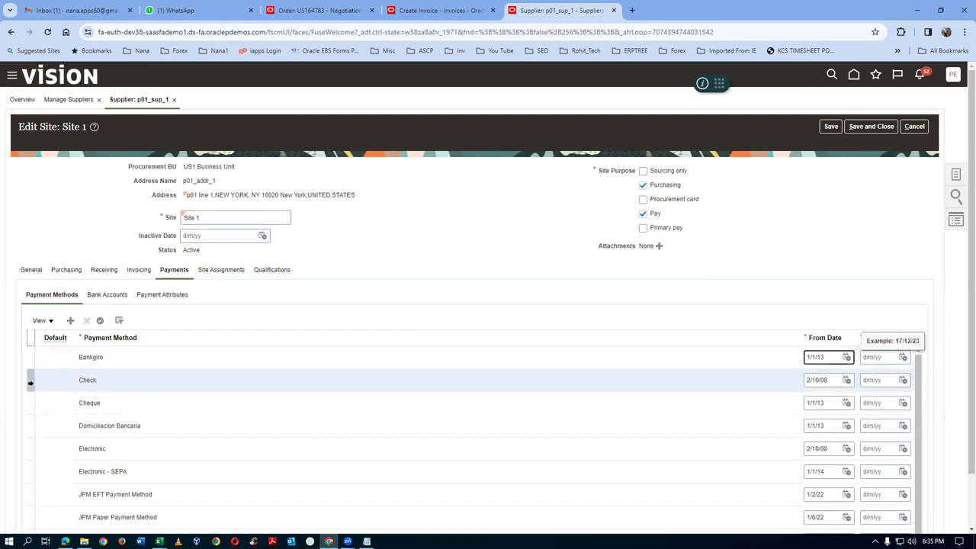
left_click(98, 323)
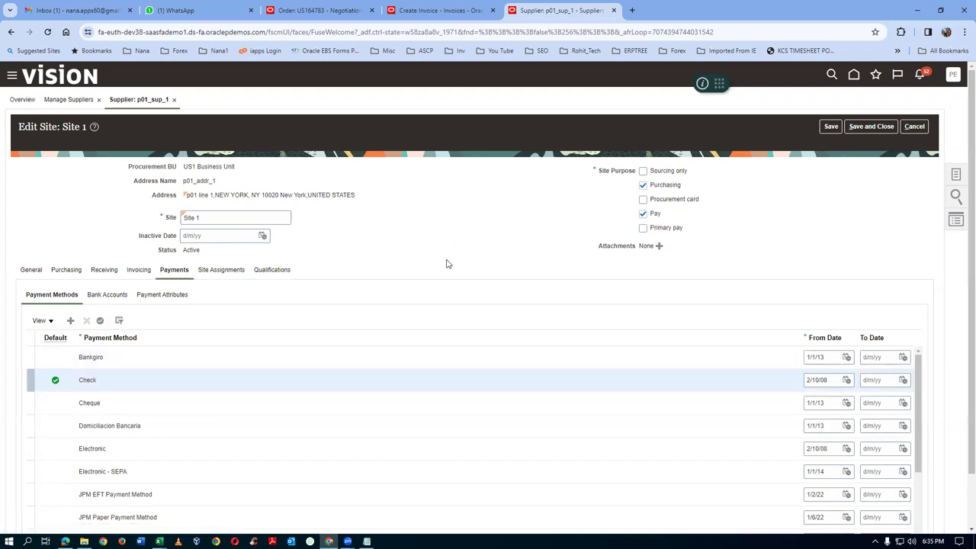
left_click(831, 130)
Check the site's bank accounts, return to its payment methods, and save and close the site
left_click(108, 298)
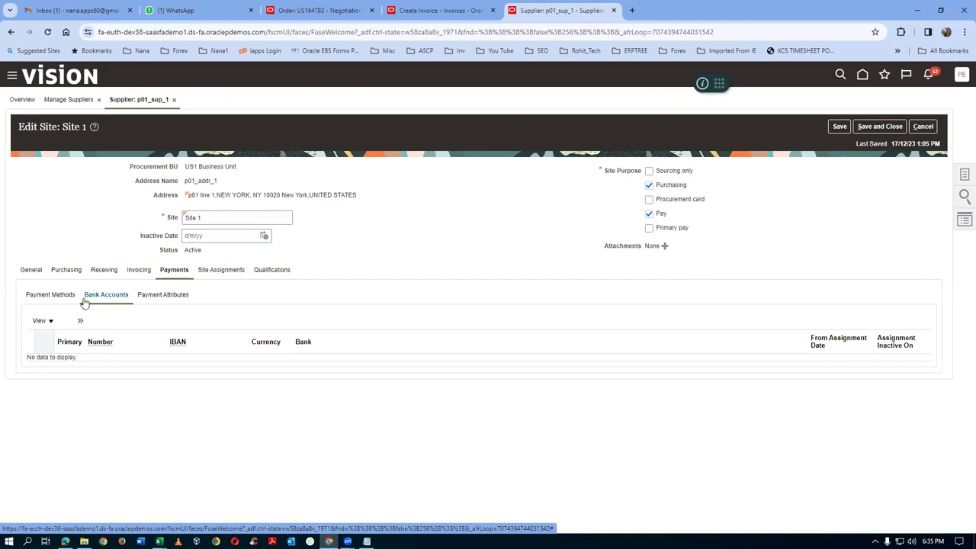
left_click(52, 295)
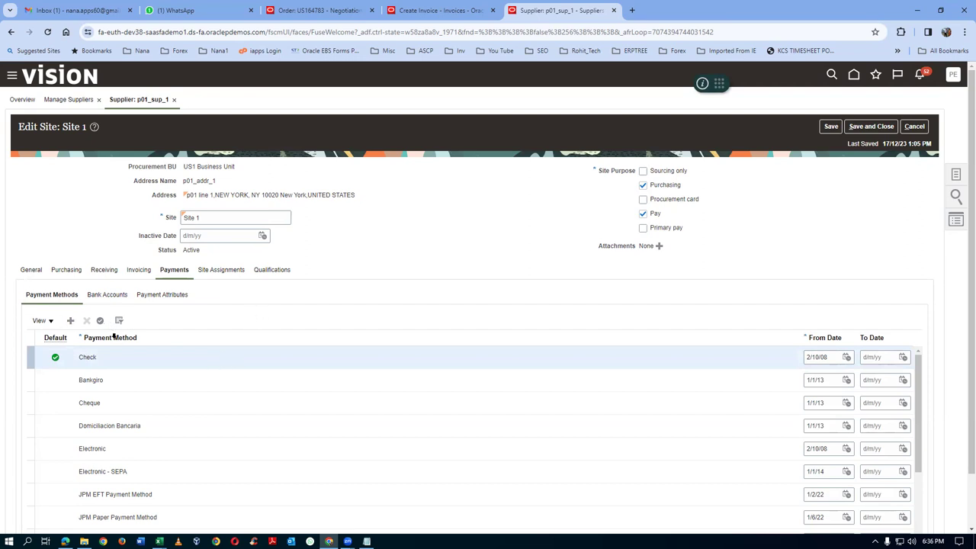
left_click(879, 128)
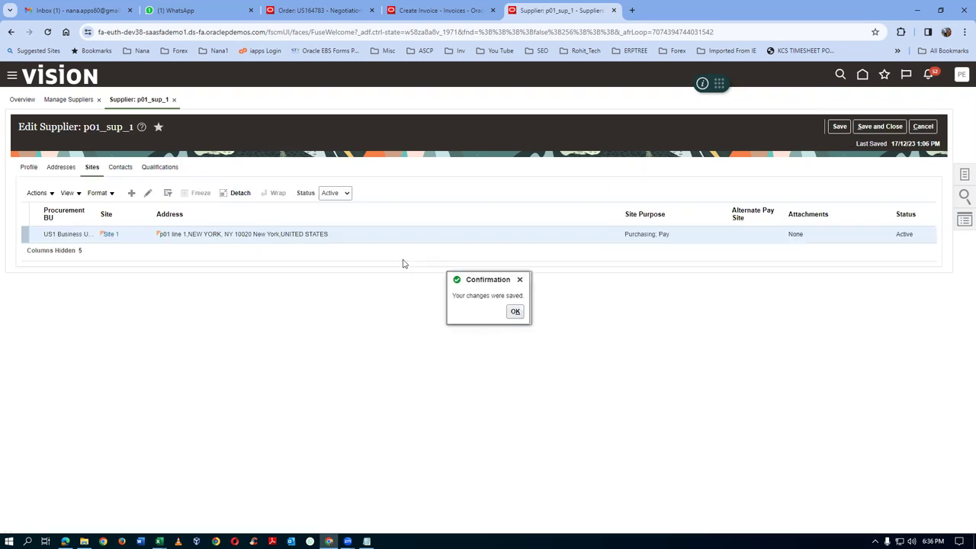
left_click(515, 311)
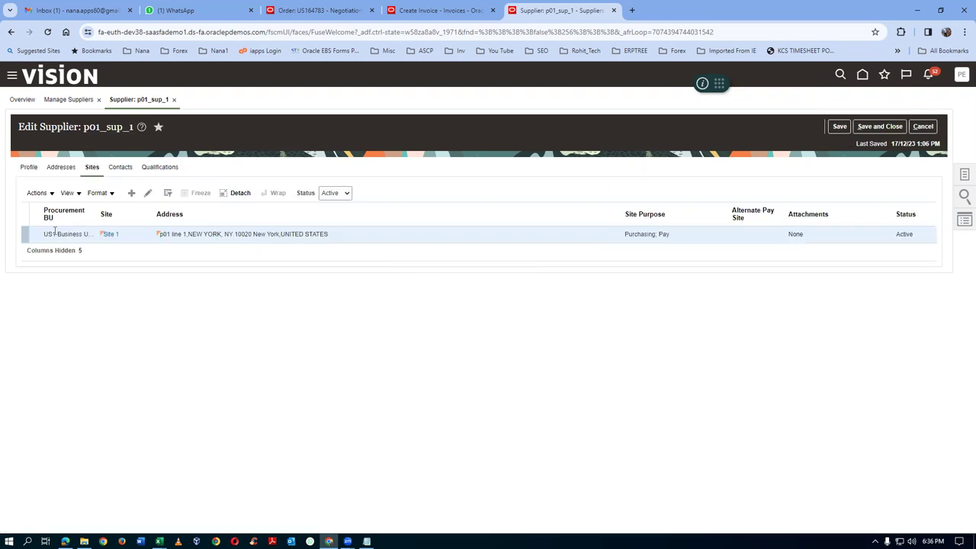
Make Check the default payment method in the profile of supplier p01_sup_1, and save and close the supplier
left_click(27, 167)
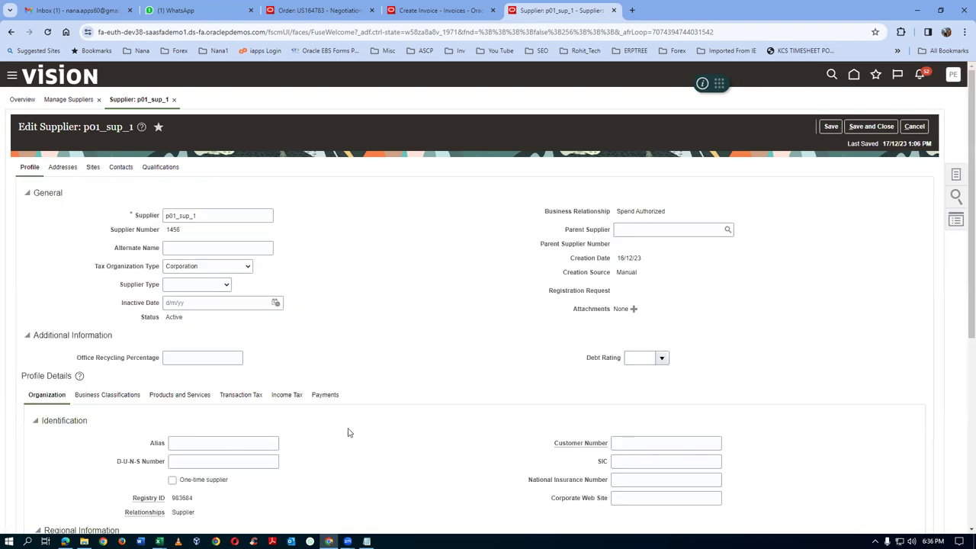
left_click(333, 396)
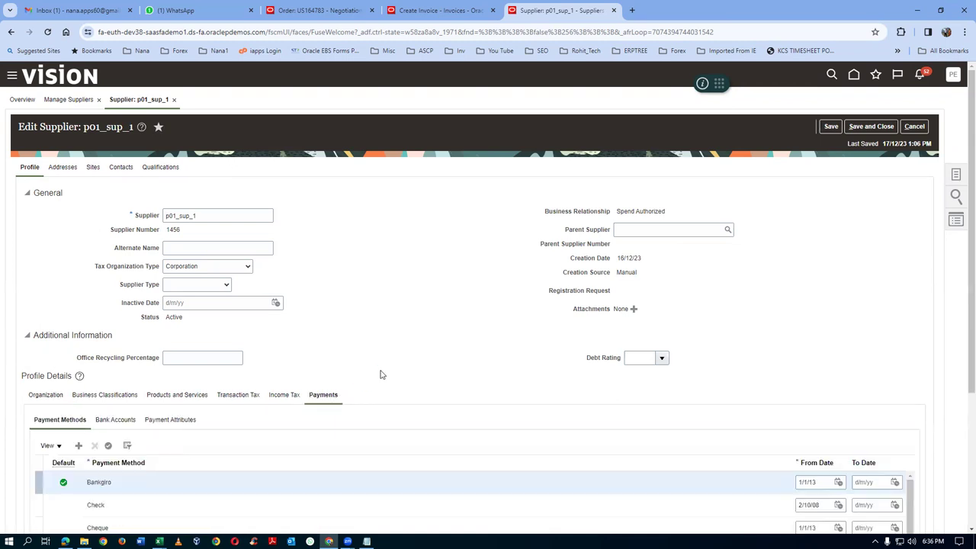
scroll(380, 374, "down", 2)
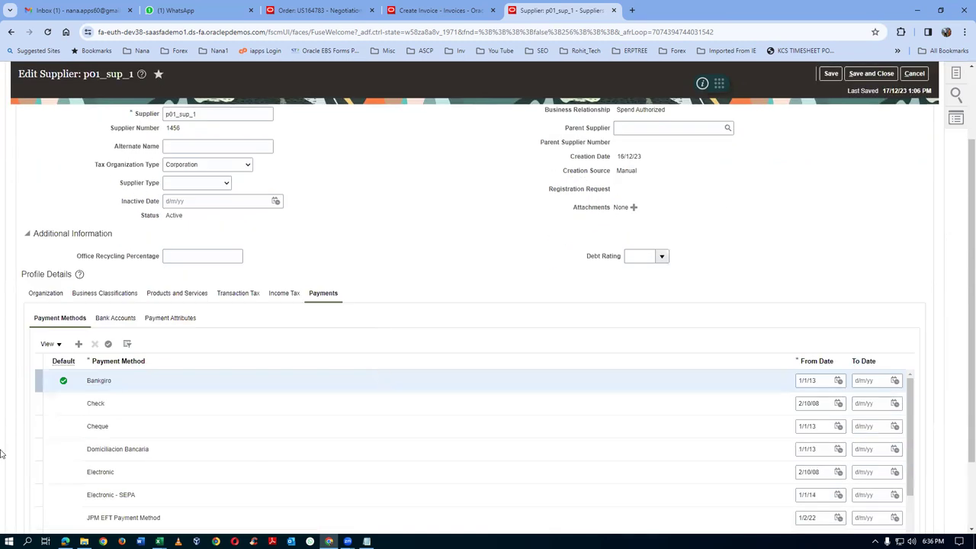
left_click(34, 403)
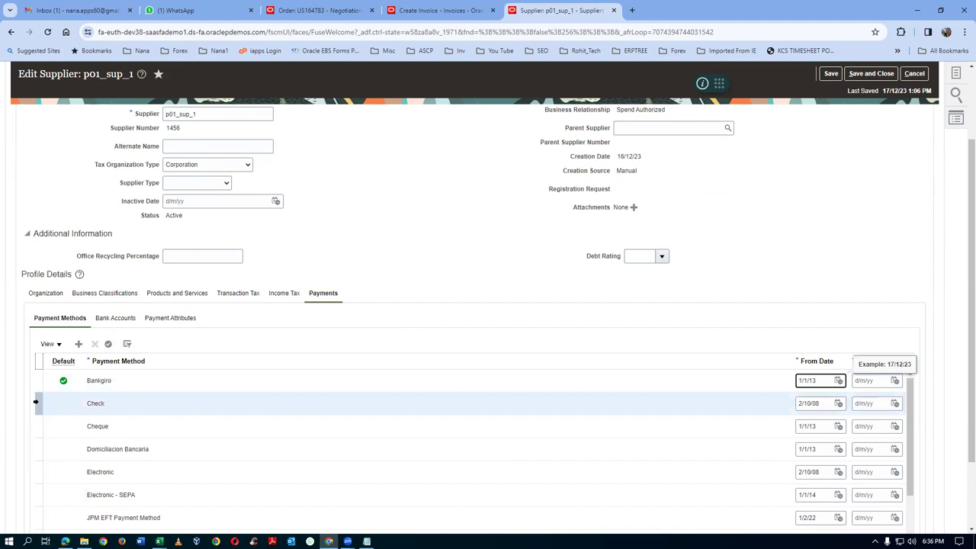
left_click(108, 343)
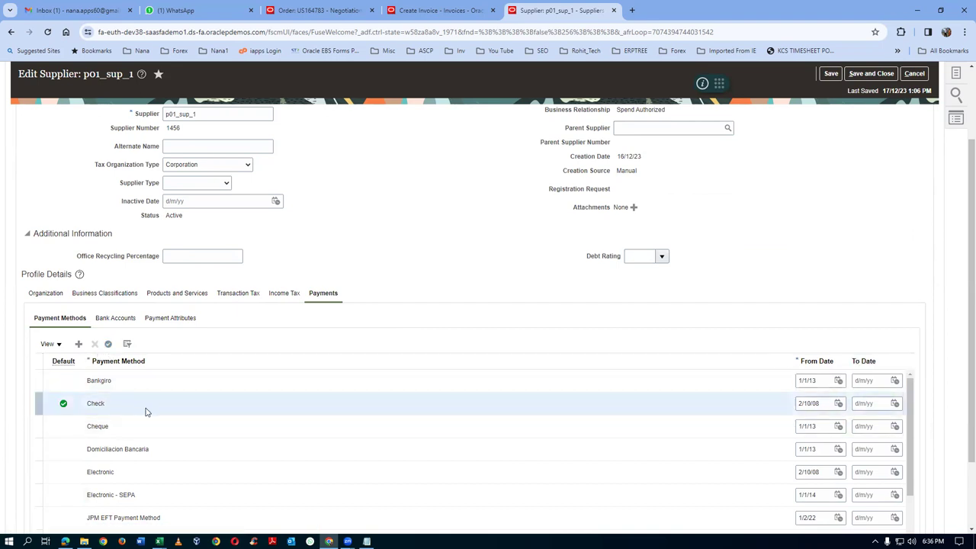
left_click(869, 74)
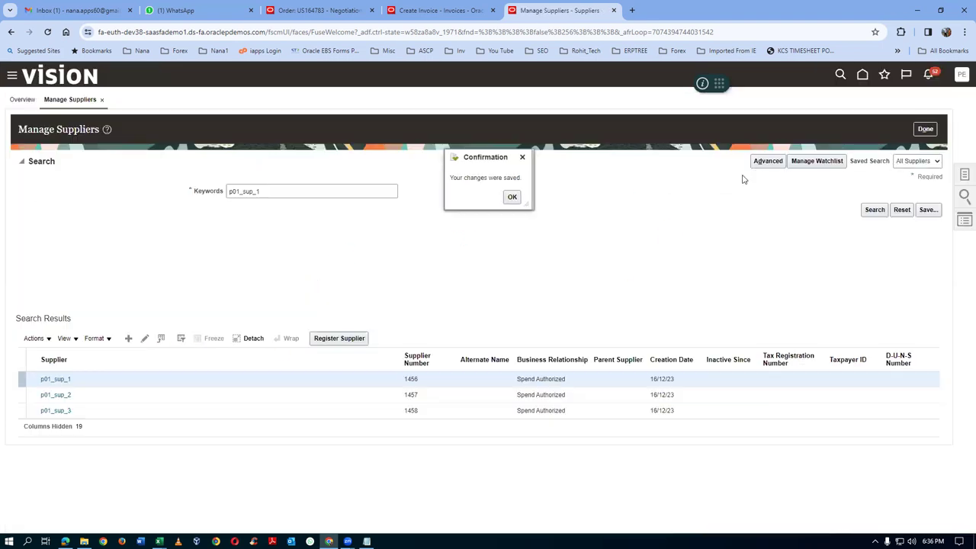
left_click(511, 199)
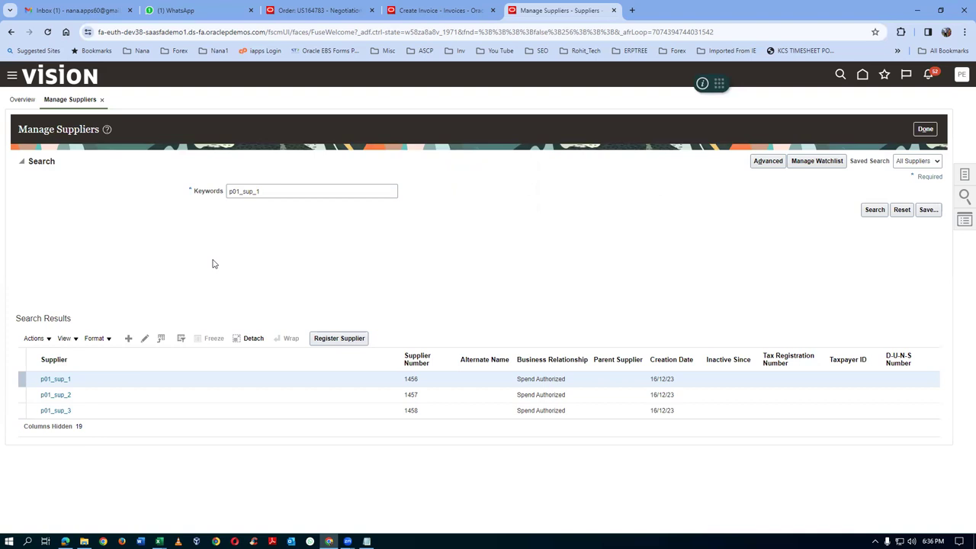
Return to invoice 1001, reopen and cancel its full payment, and close the invoice
left_click(437, 11)
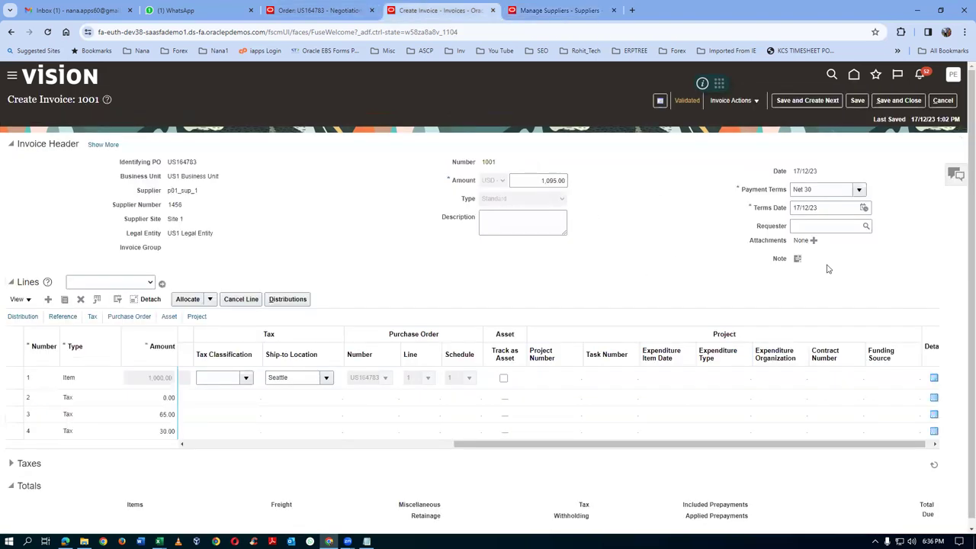
left_click(728, 100)
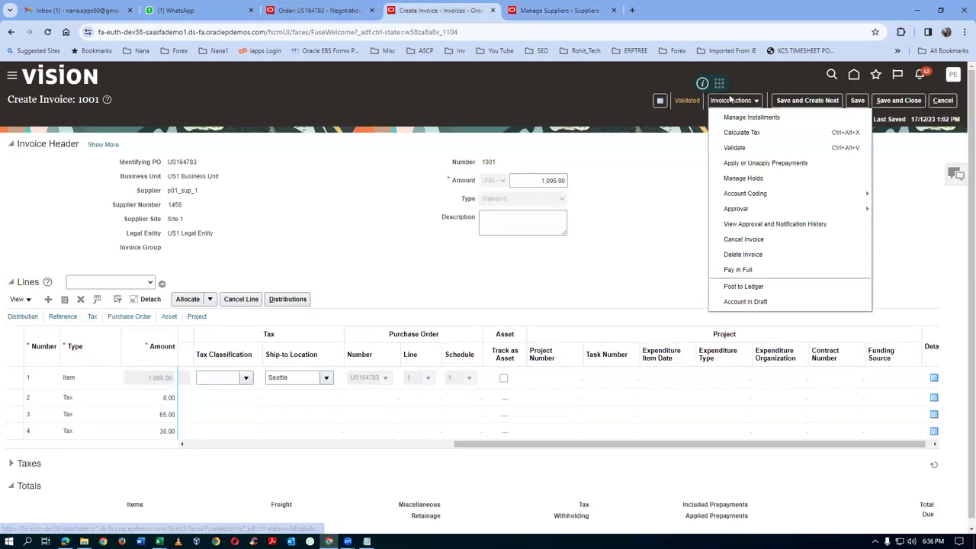
left_click(728, 268)
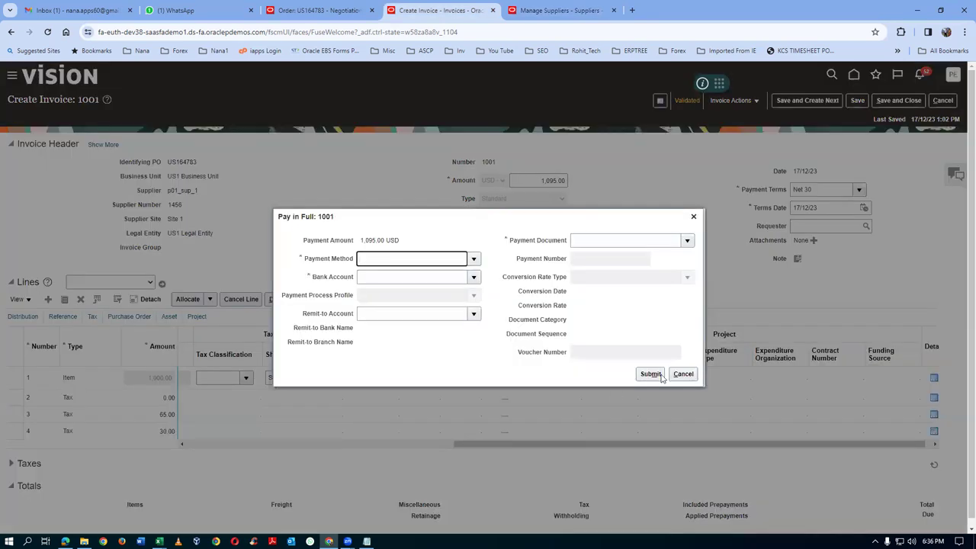
left_click(682, 374)
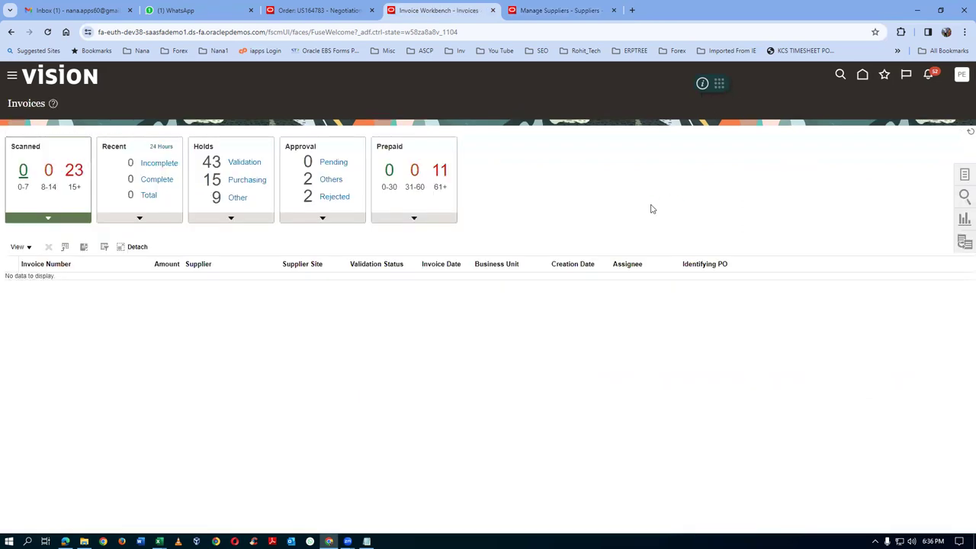
Open invoice management and search for invoice number 1001
left_click(963, 175)
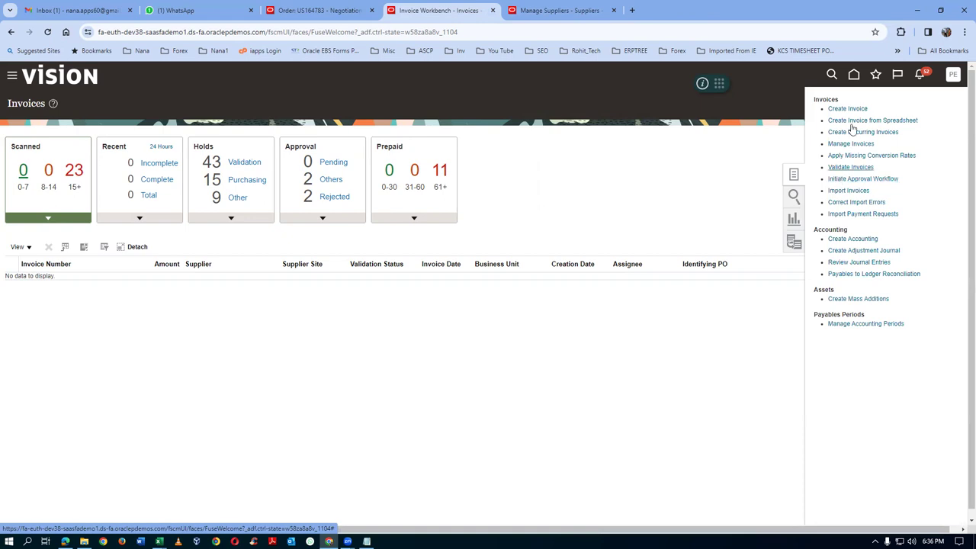
left_click(844, 143)
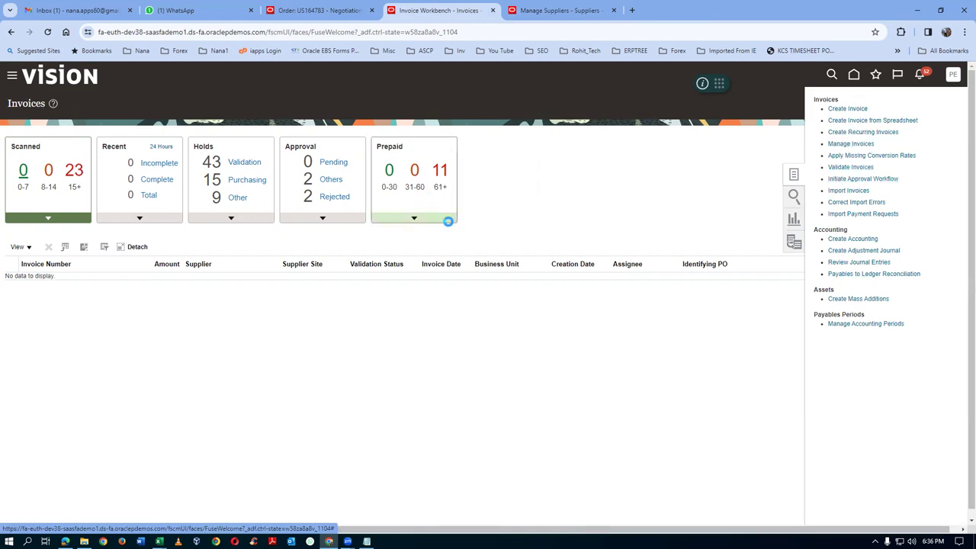
left_click(240, 203)
type("1001")
key("Tab")
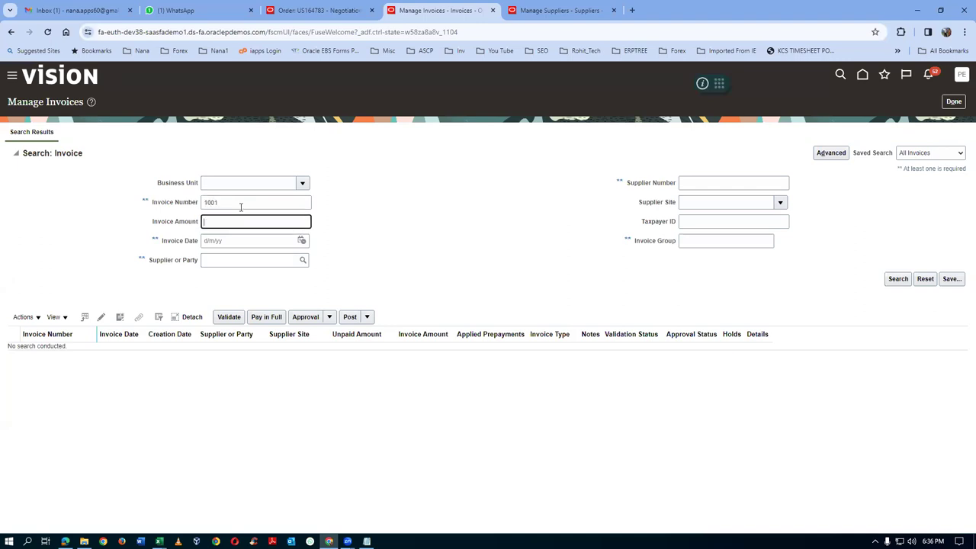
left_click(898, 278)
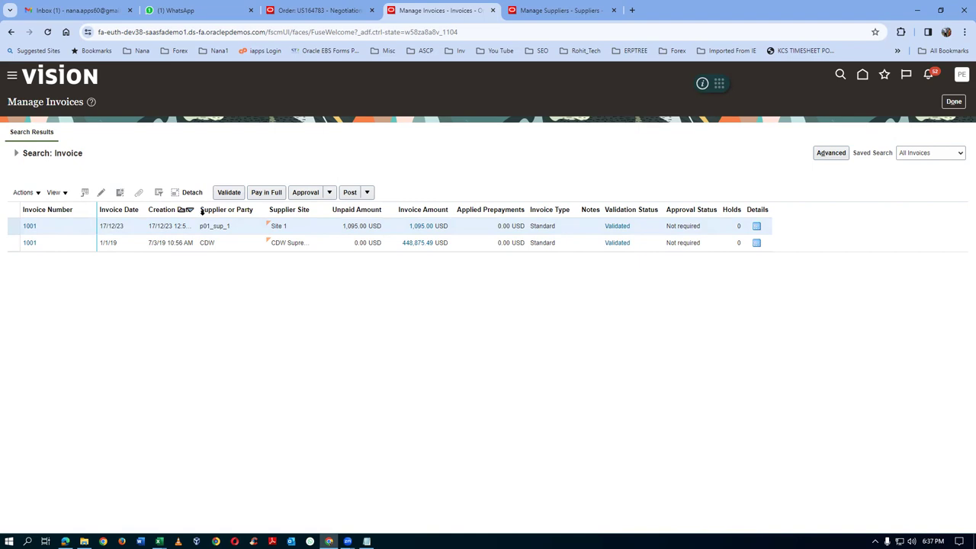
Start paying p01_sup_1's invoice 1001 in full with method Check, the BofA bank account, and payment document Check Stock A
left_click(272, 192)
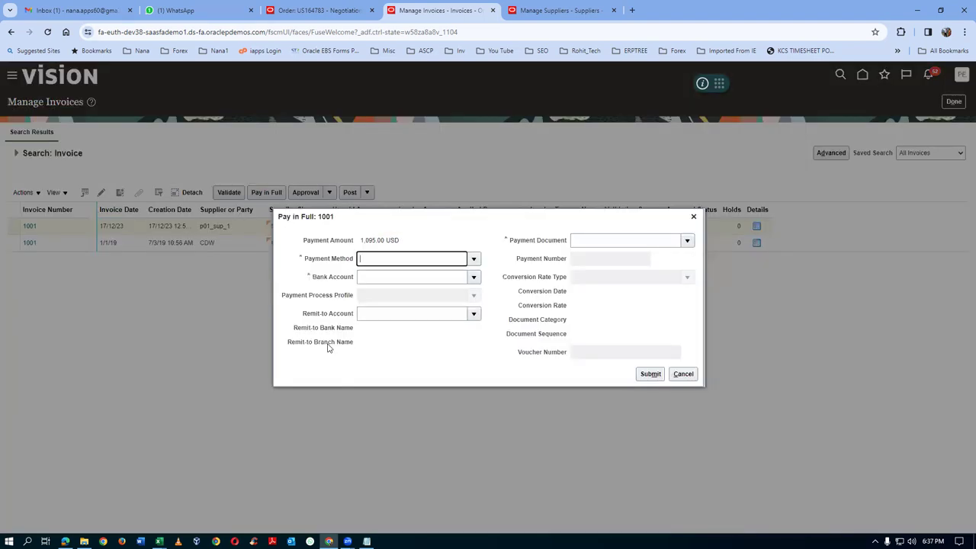
left_click(474, 259)
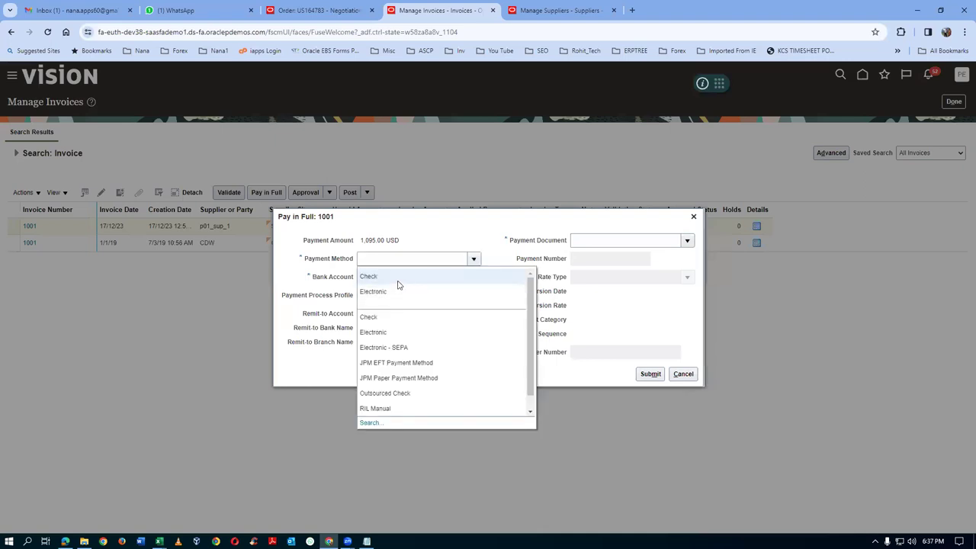
left_click(398, 280)
left_click(473, 278)
left_click(400, 307)
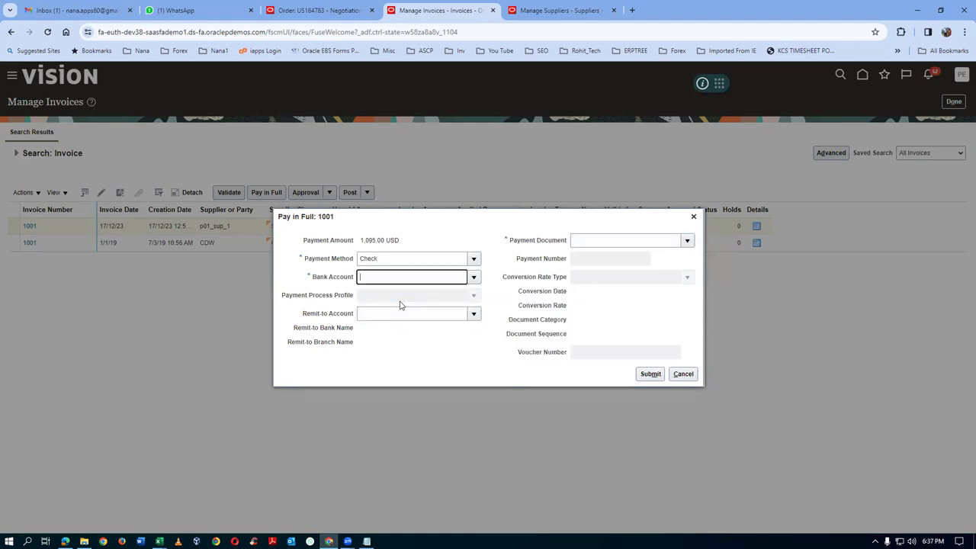
left_click(474, 315)
left_click(415, 374)
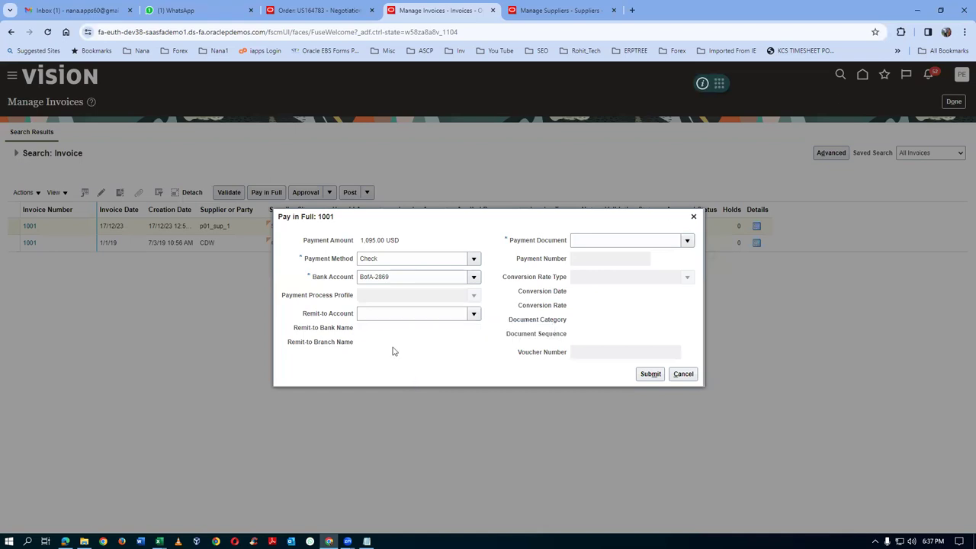
left_click(687, 241)
left_click(649, 273)
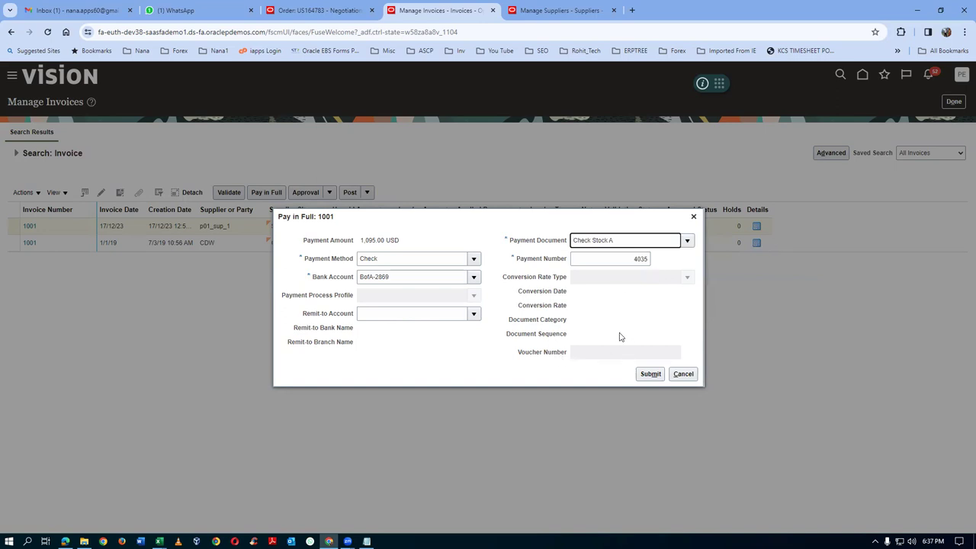
Try to submit the full payment of p01_sup_1's invoice 1001, and check the invoice's details before leaving invoice management
left_click(650, 374)
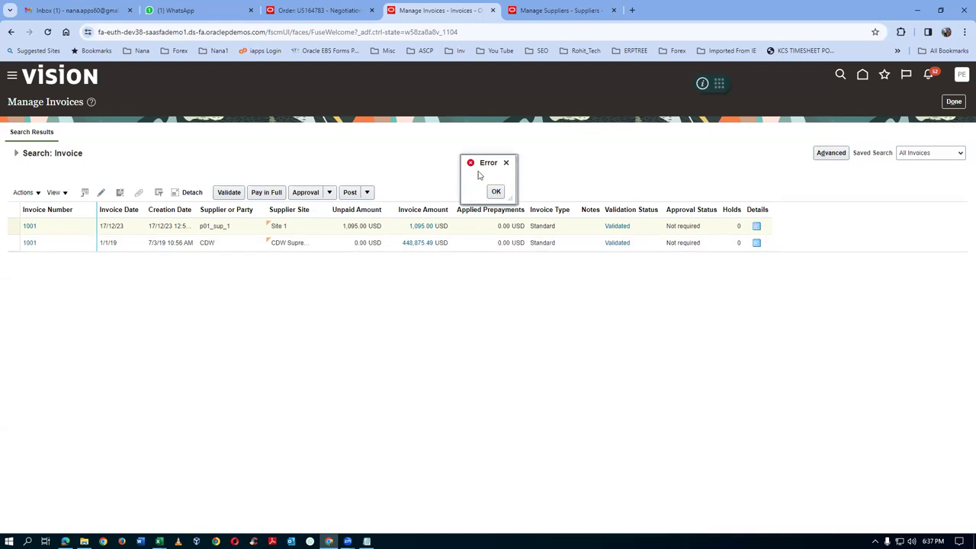
left_click(496, 192)
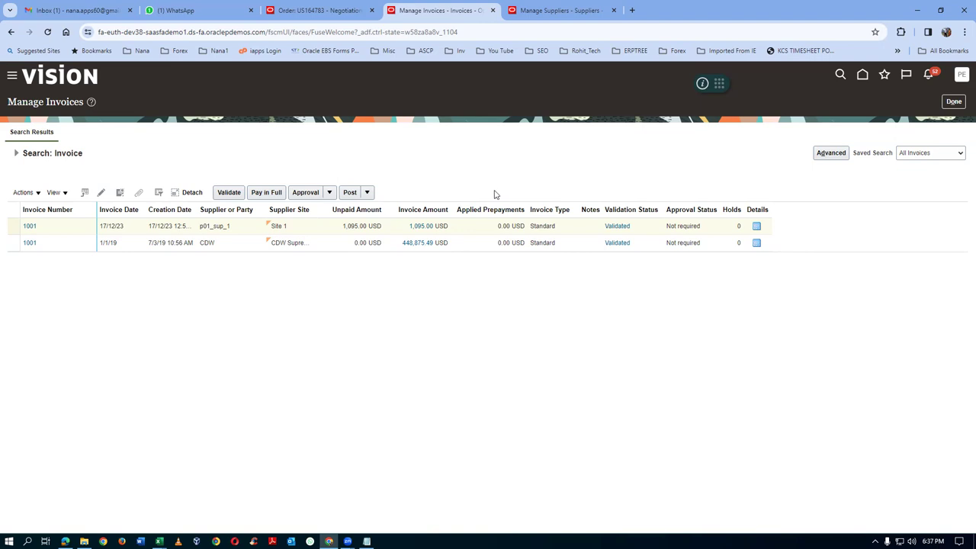
left_click(29, 226)
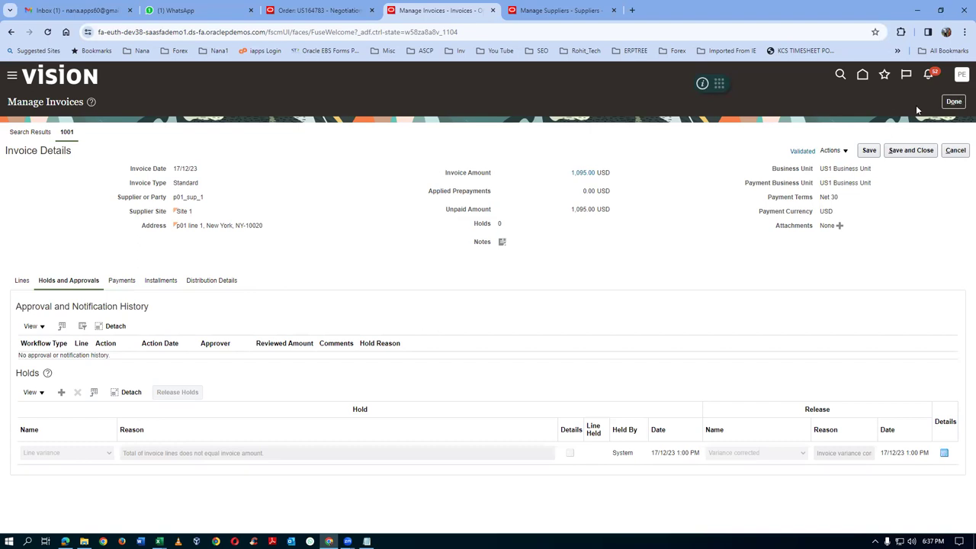
left_click(954, 104)
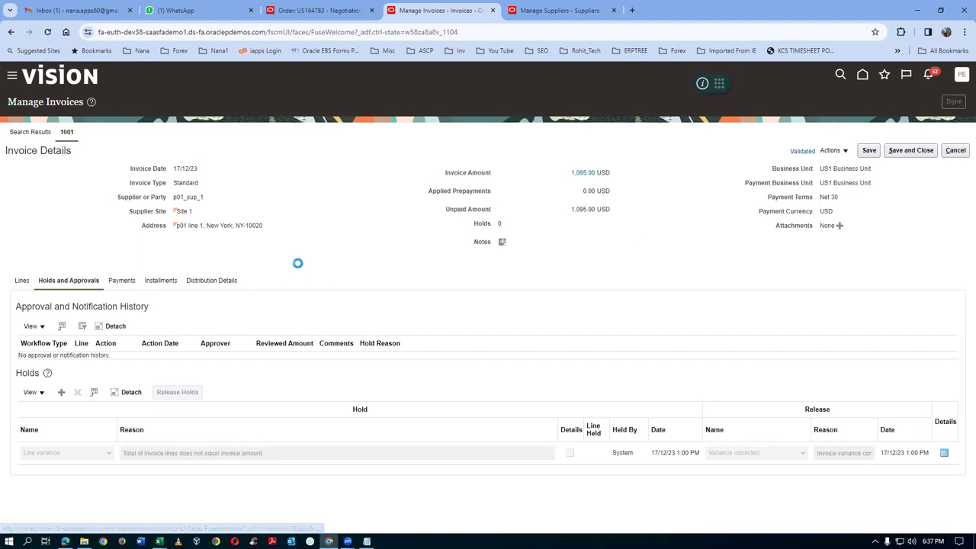
Reopen invoice management and search again for invoice number 1001
left_click(965, 174)
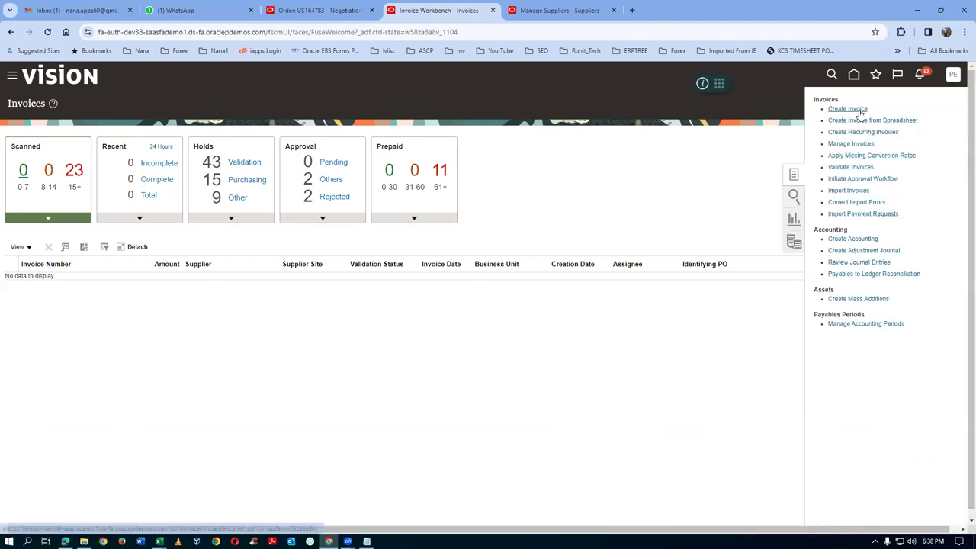
left_click(865, 144)
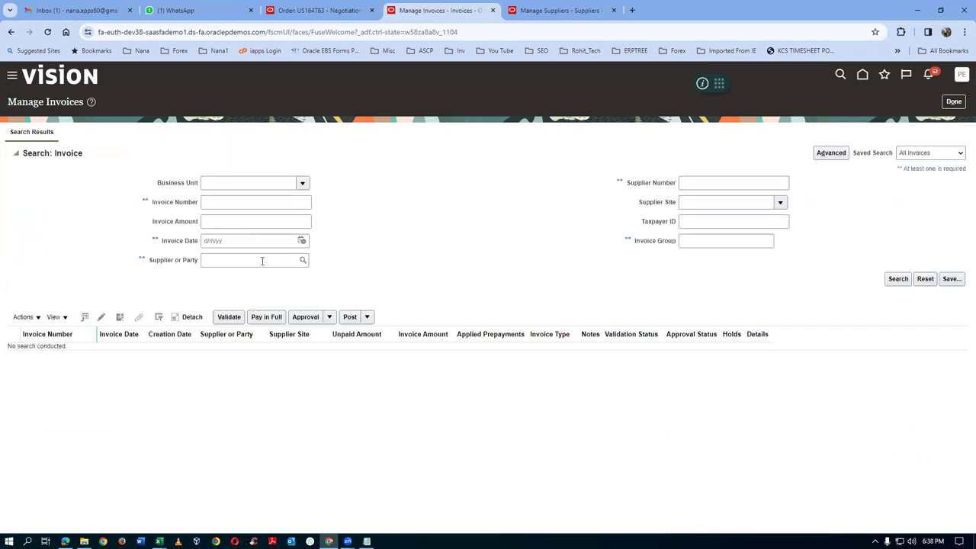
left_click(227, 202)
type("1001")
key("Tab")
left_click(897, 279)
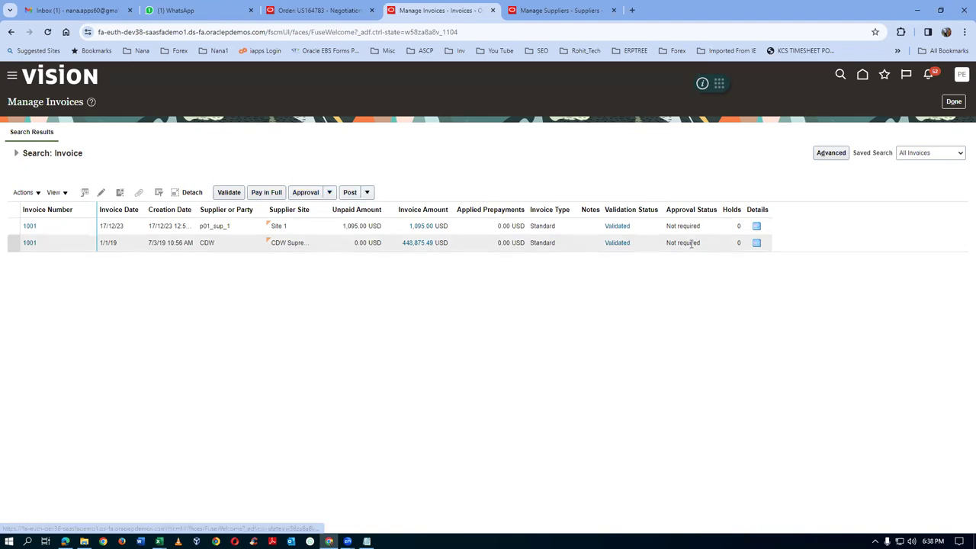
Check the approval actions available for p01_sup_1's invoice 1001 and rerun the invoice search
left_click(710, 229)
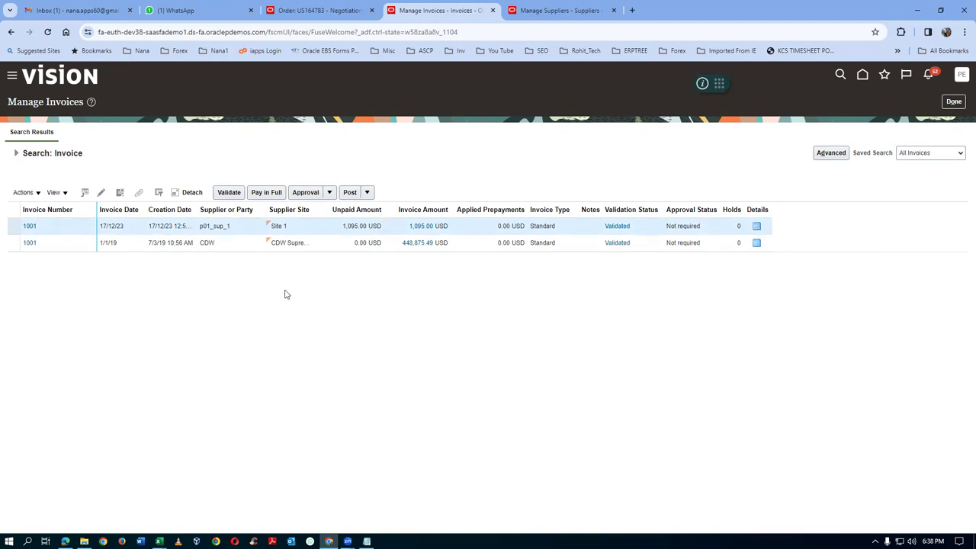
left_click(328, 193)
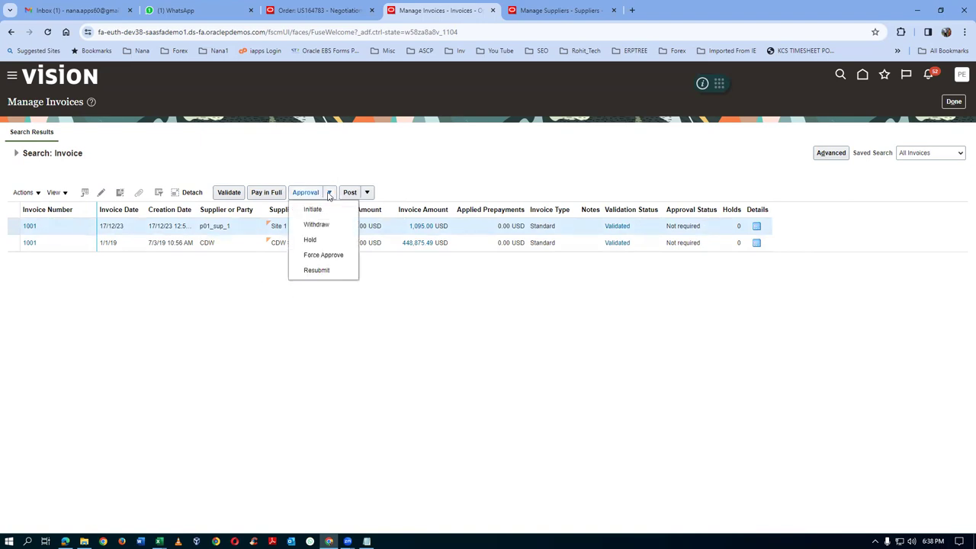
left_click(400, 171)
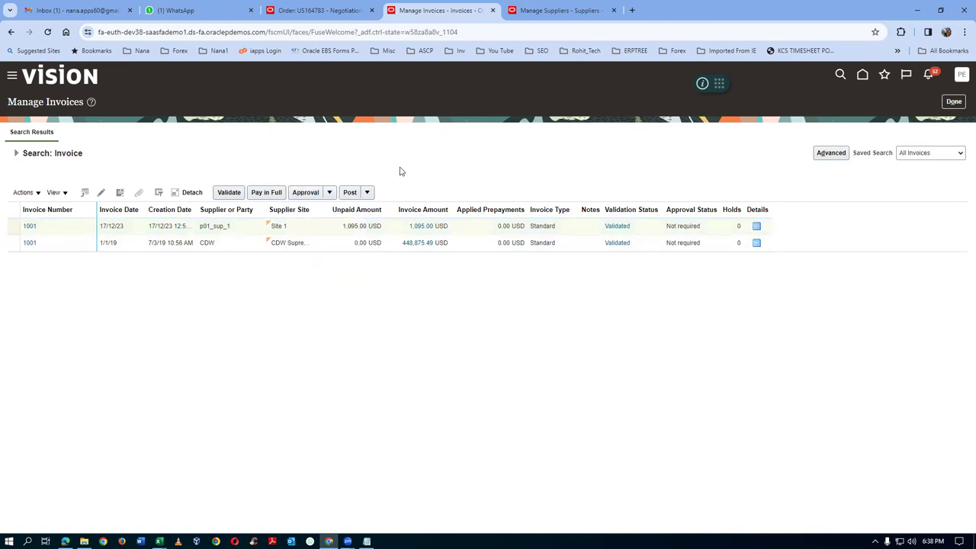
left_click(307, 194)
left_click(311, 193)
left_click(16, 152)
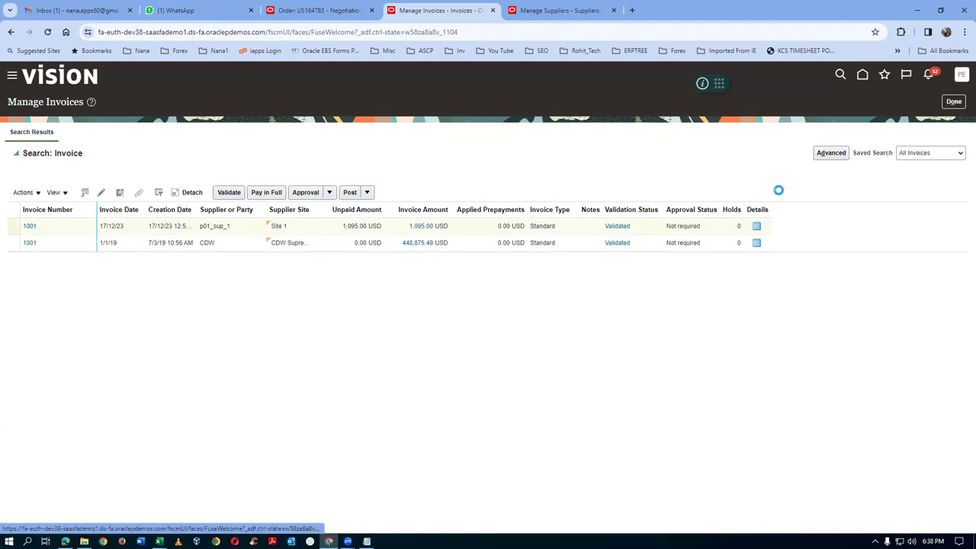
left_click(896, 279)
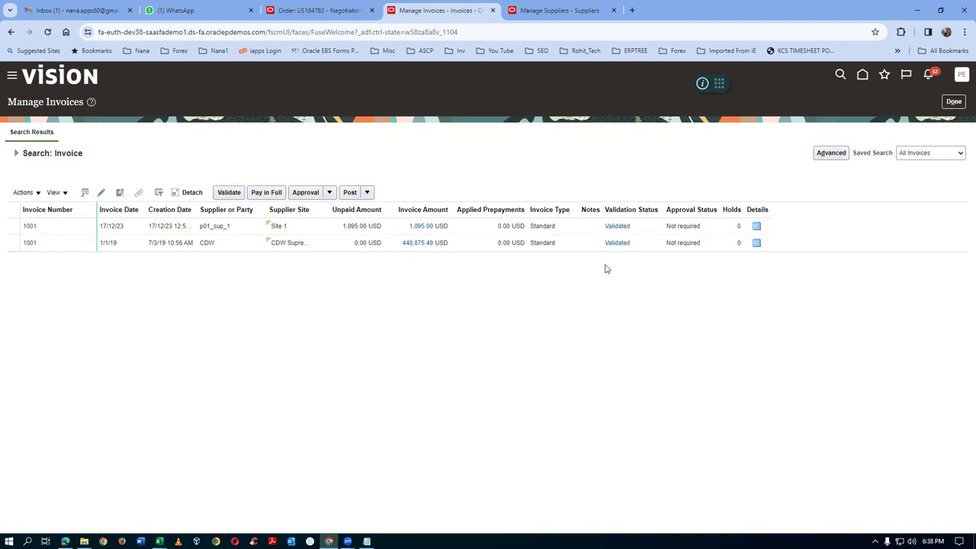
left_click(703, 229)
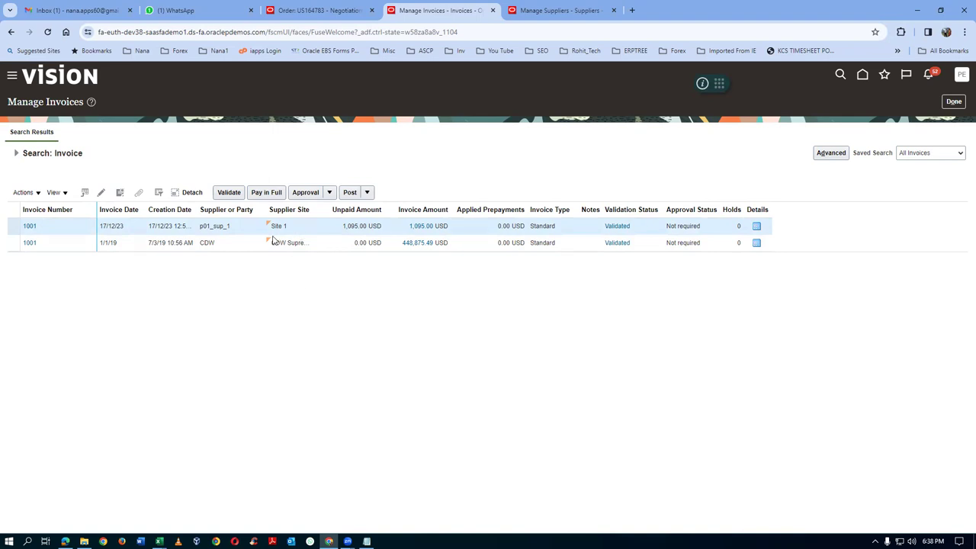
left_click(309, 243)
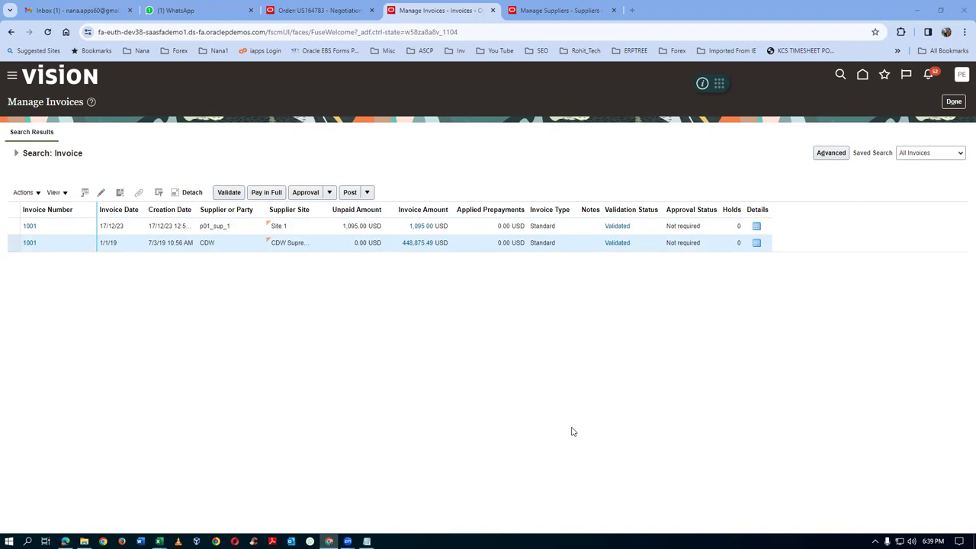
left_click(323, 351)
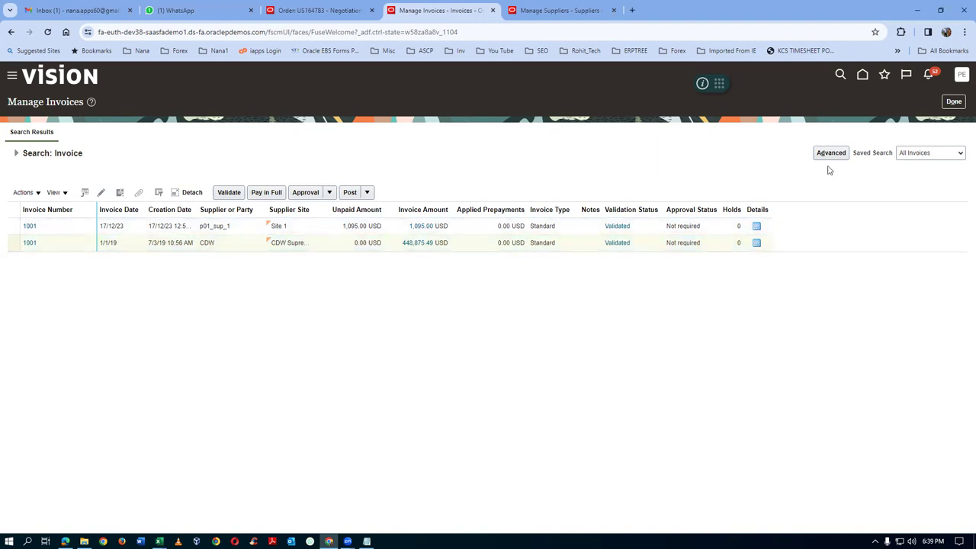
Leave invoice management, open requisition 204137 in Purchase Requisitions, and review the life cycle of its line from negotiation to invoice
left_click(951, 102)
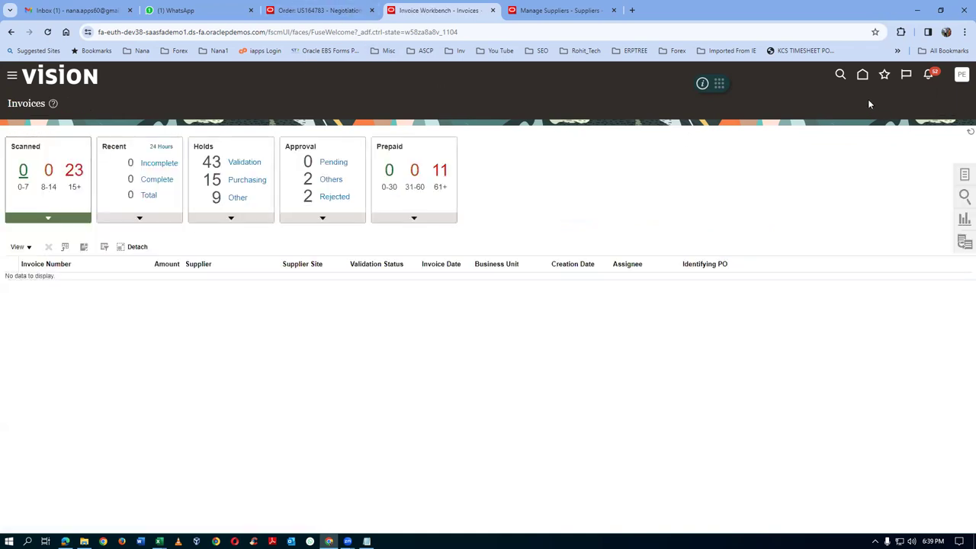
left_click(862, 76)
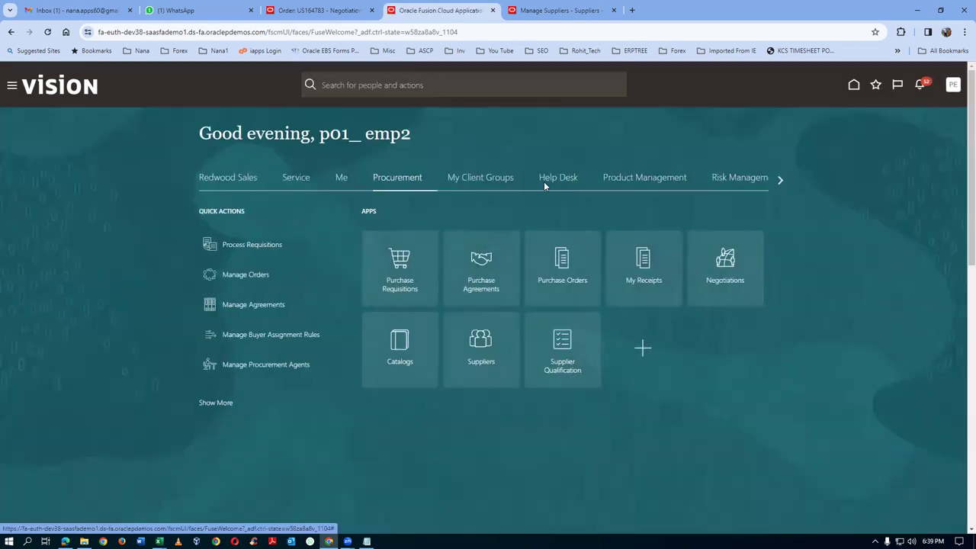
left_click(391, 281)
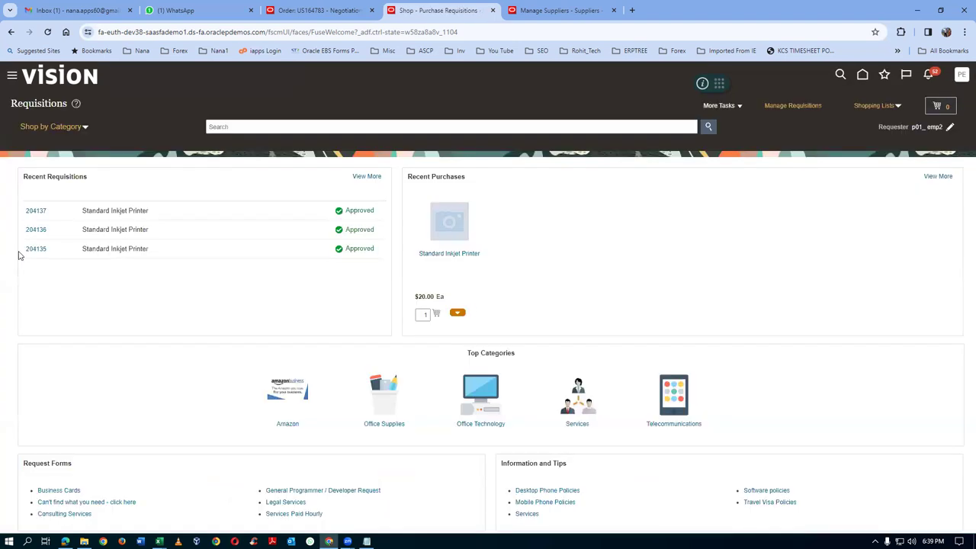
left_click(36, 212)
left_click(939, 249)
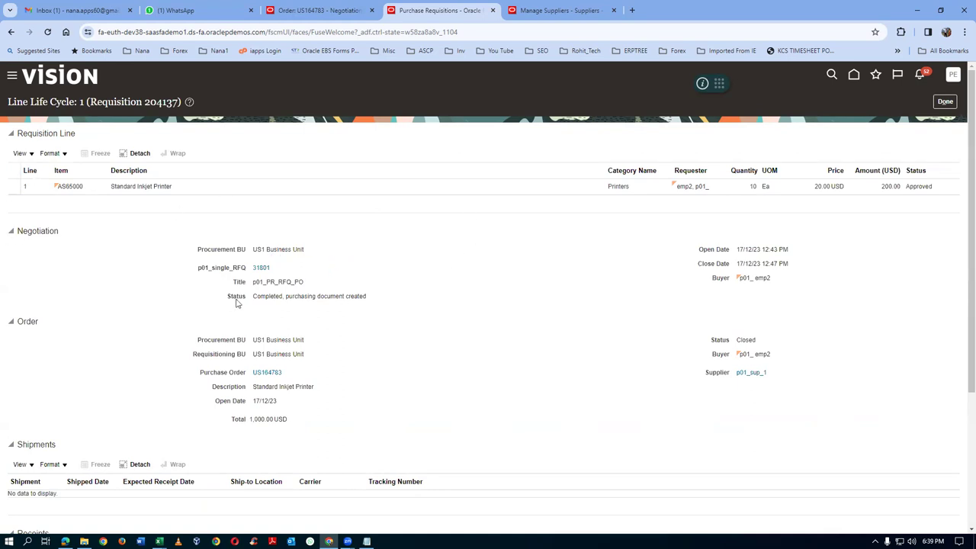
scroll(236, 302, "down", 2)
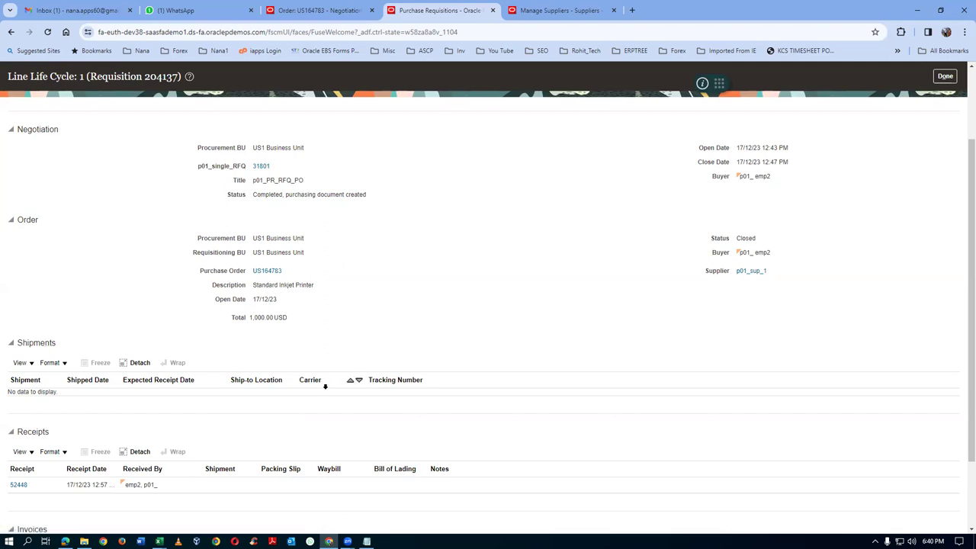
scroll(325, 386, "down", 2)
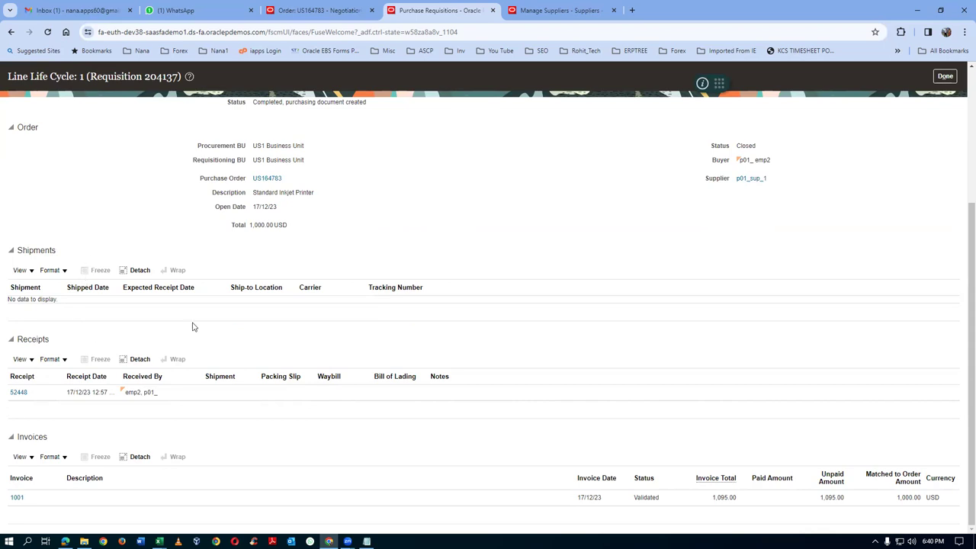
Examine receipt 52448's transaction history down to the delivery of item AS65000, and return to the requisition line's life cycle
left_click(19, 393)
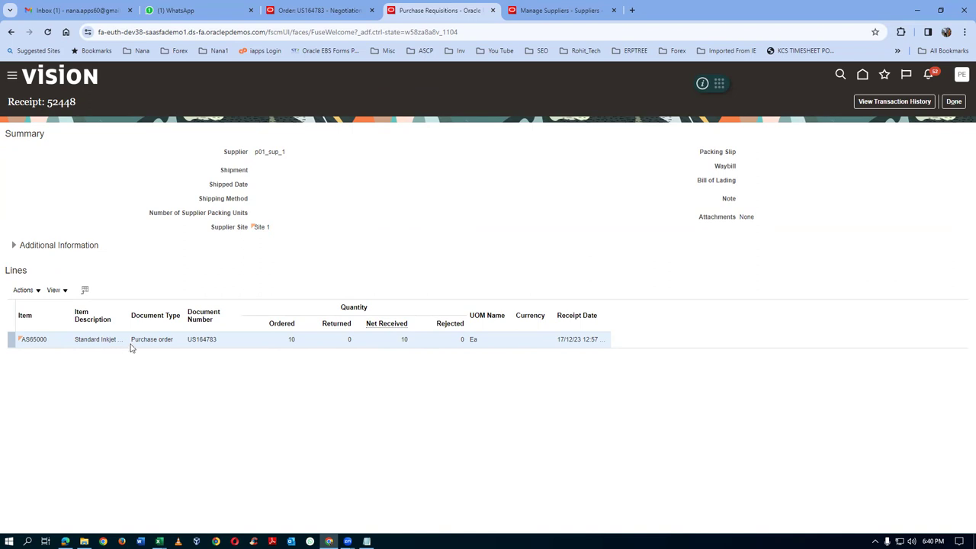
left_click(896, 102)
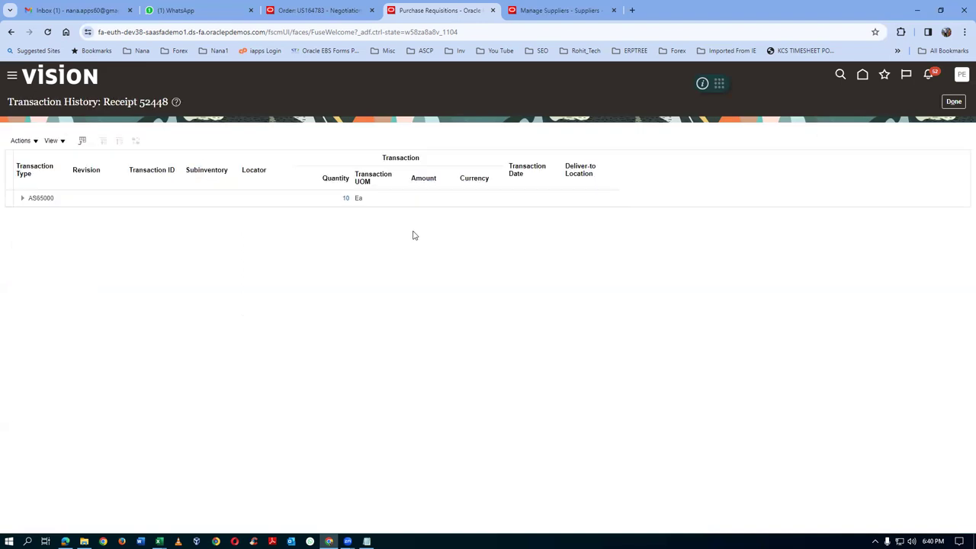
left_click(22, 199)
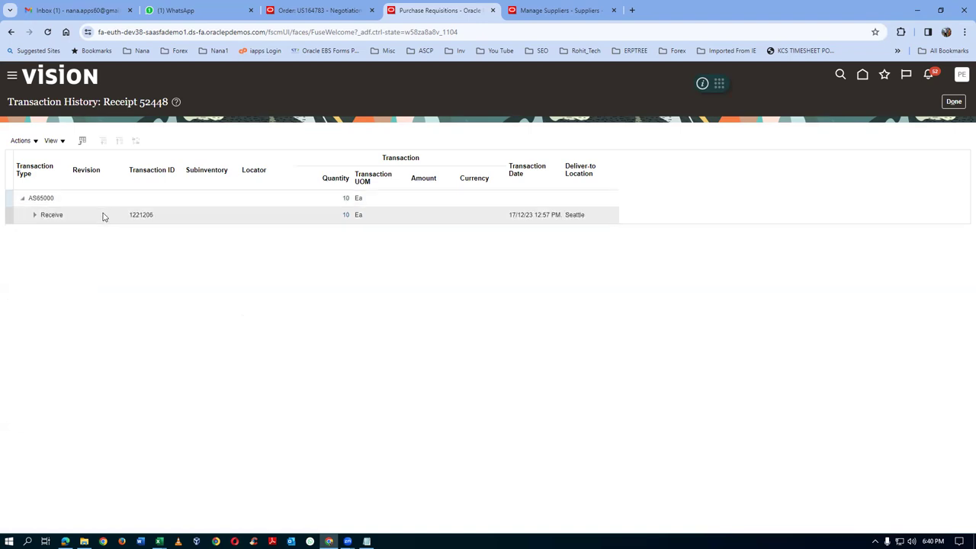
left_click(34, 216)
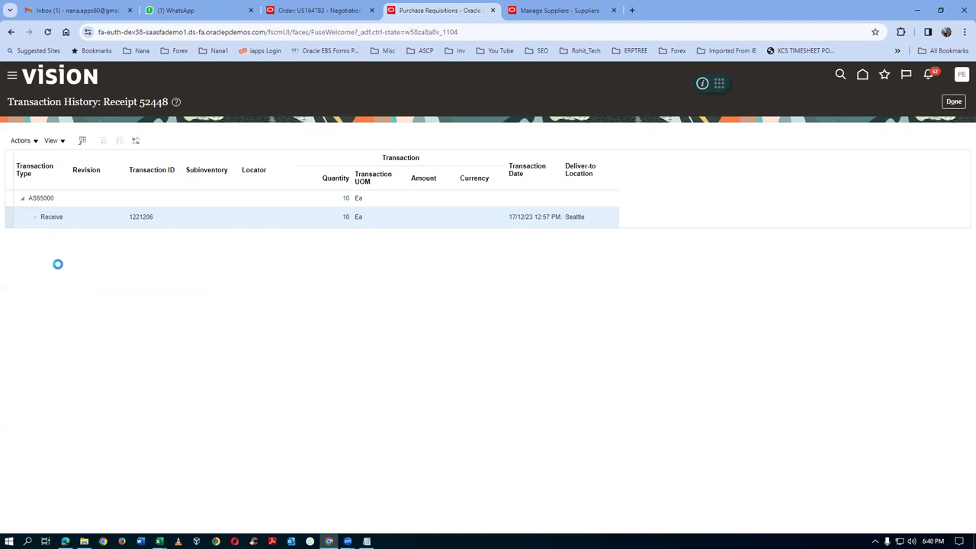
left_click(77, 233)
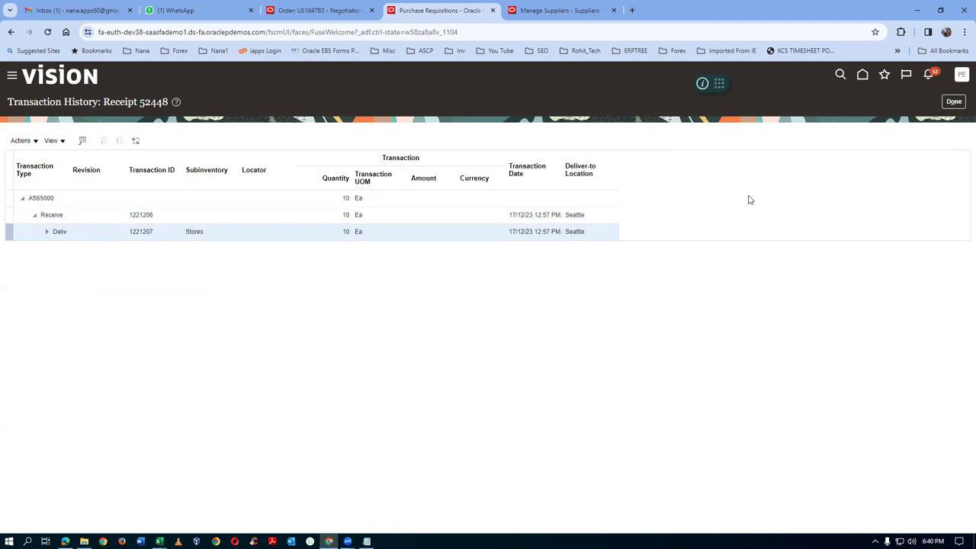
left_click(954, 102)
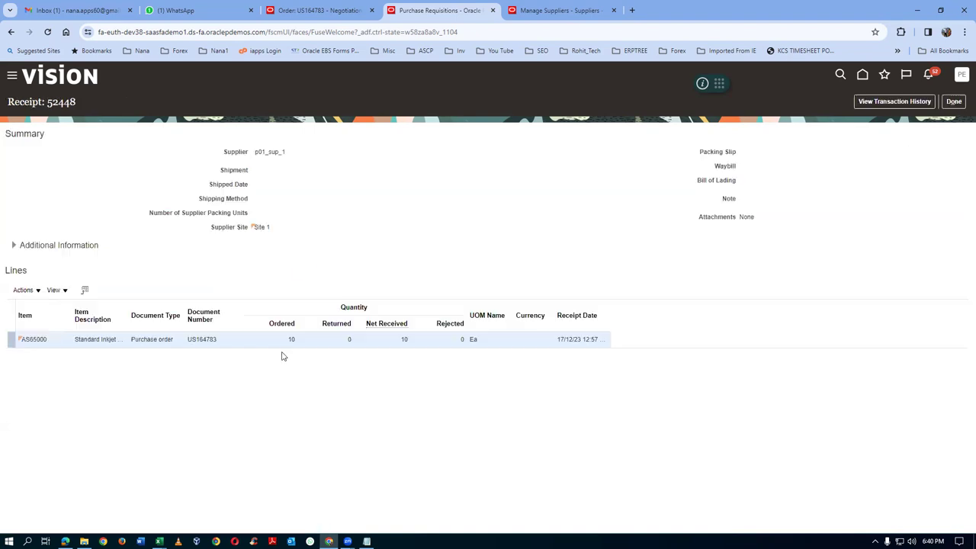
left_click(954, 101)
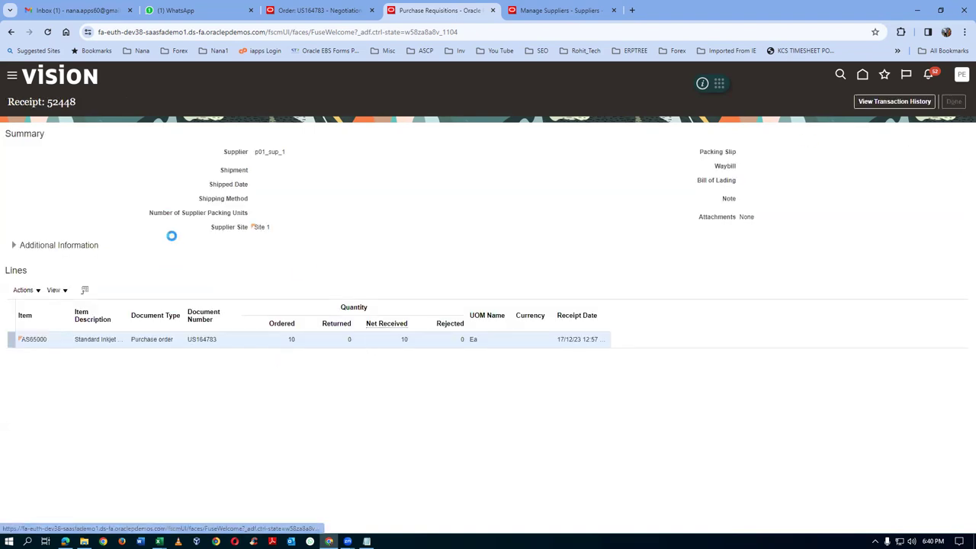
Open invoice 1001 from the requisition line's life cycle and view its payments and installments
scroll(183, 341, "down", 3)
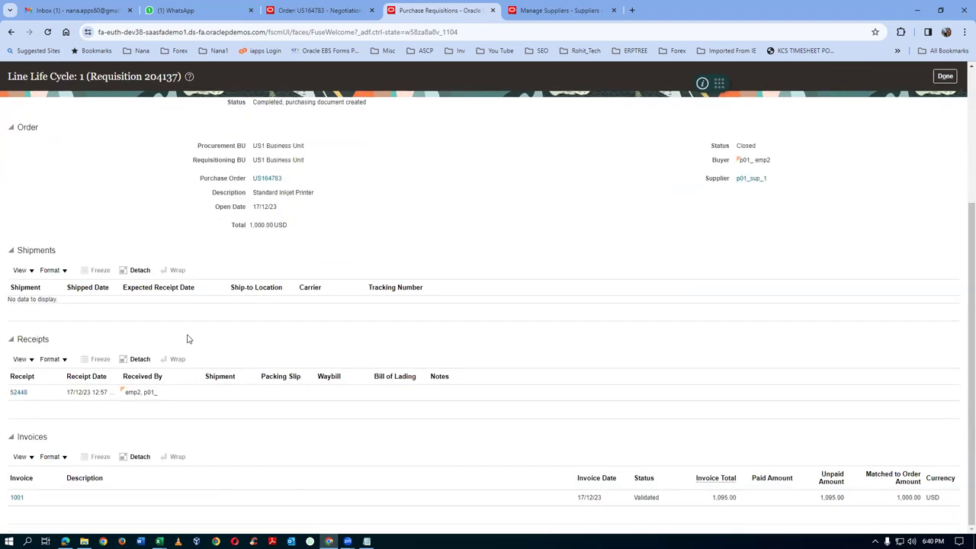
left_click(16, 498)
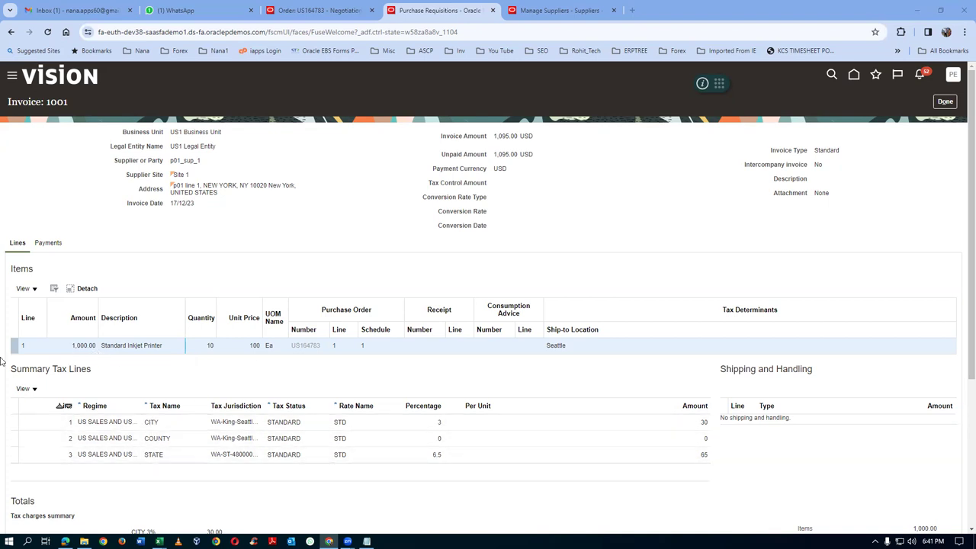
left_click(46, 245)
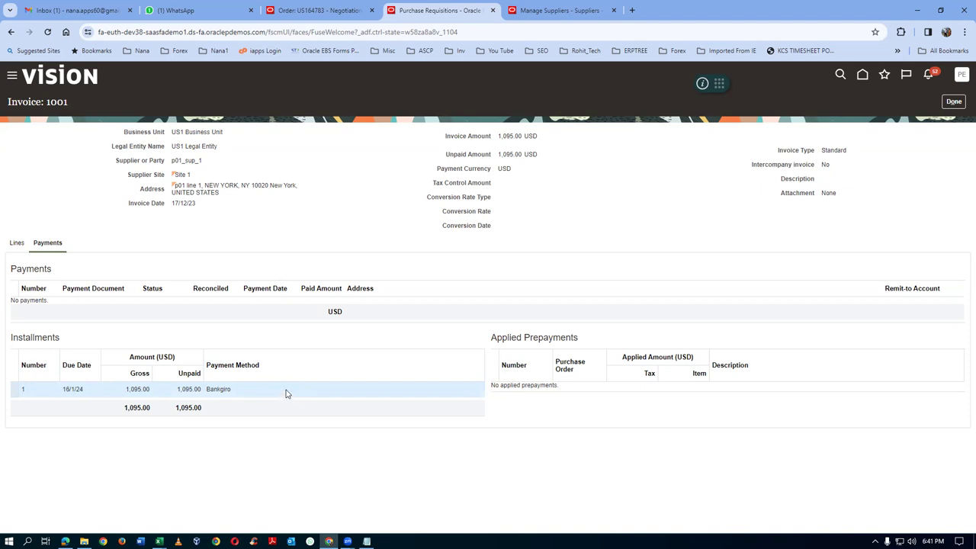
Switch to the supplier management page, leave it and open the Payables invoices work area
left_click(564, 12)
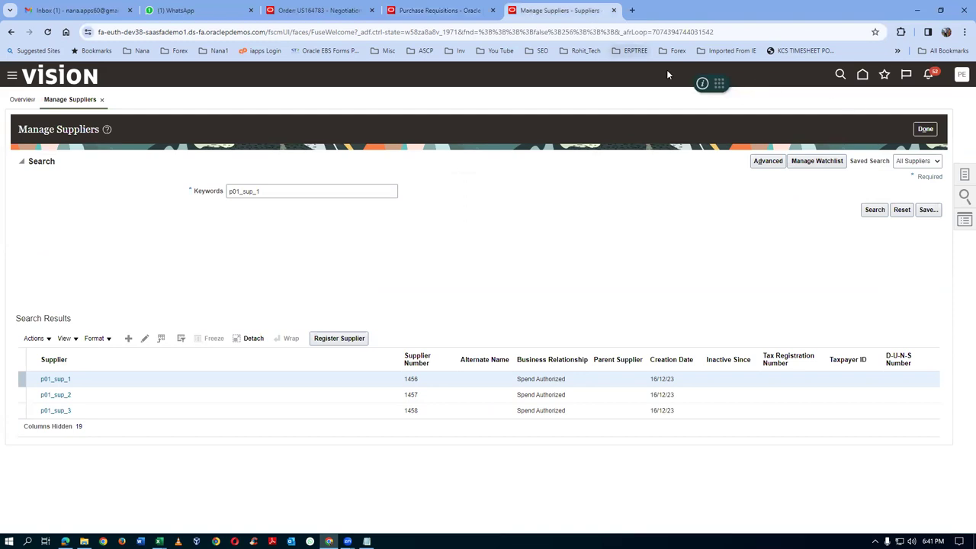
left_click(861, 75)
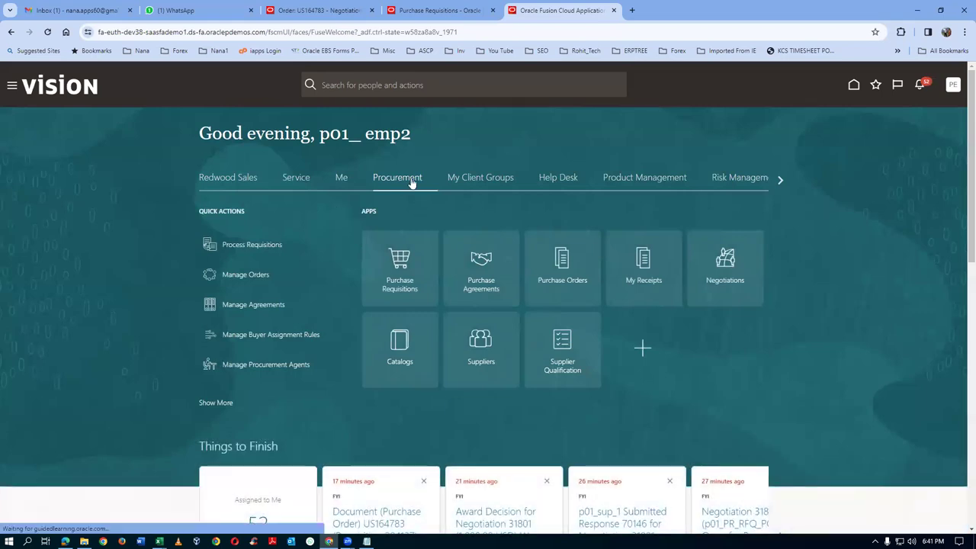
left_click(778, 181)
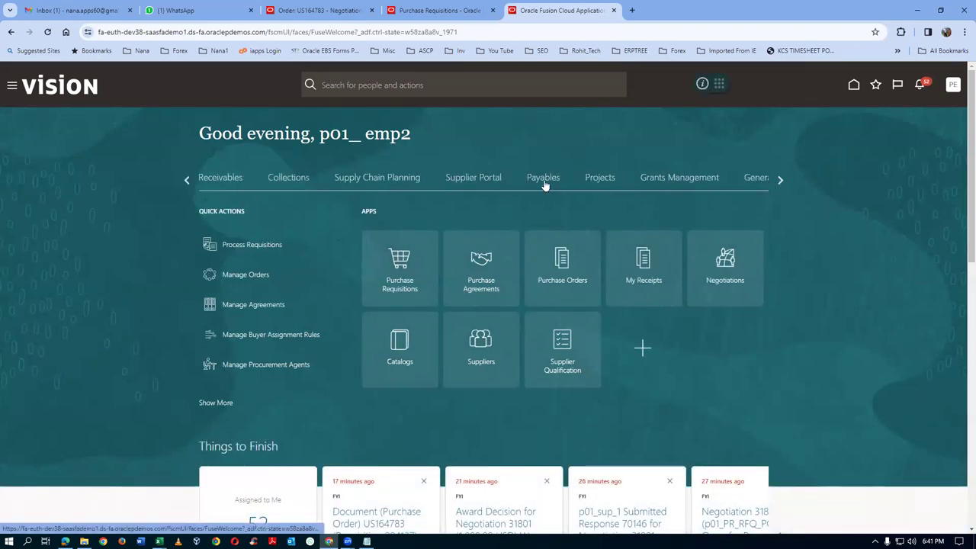
left_click(543, 183)
left_click(502, 282)
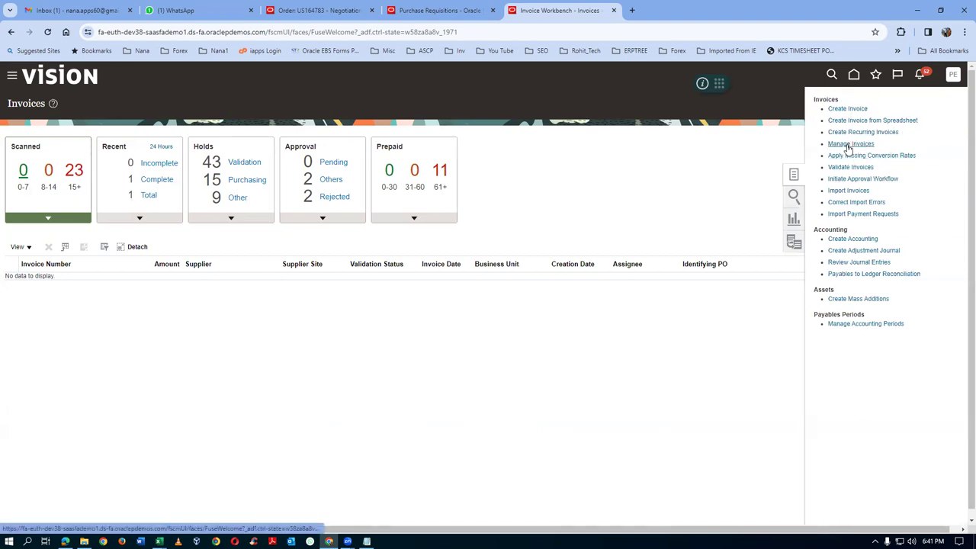
Search for invoice number 1001 in Manage Invoices and open p01_sup_1's invoice for editing
left_click(240, 202)
type("1001")
key("Tab")
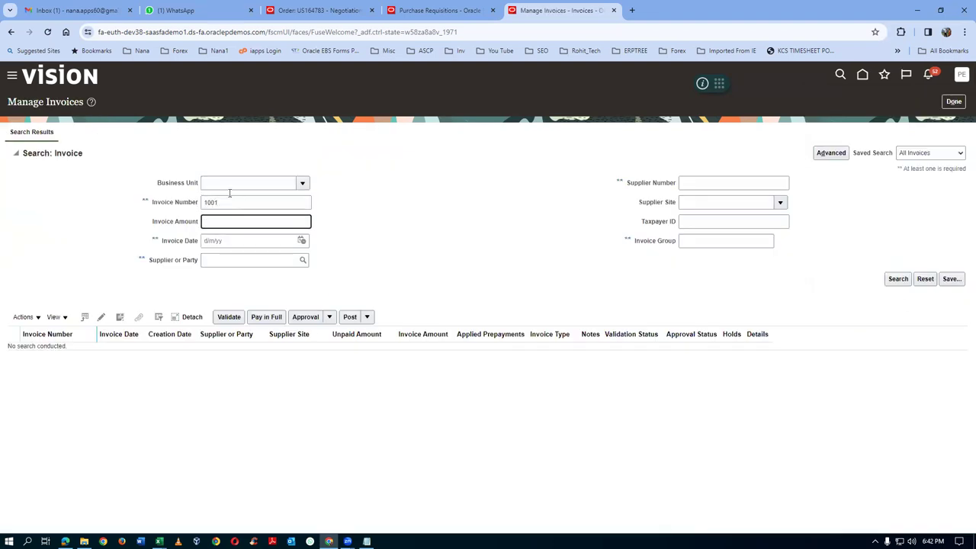
left_click(897, 279)
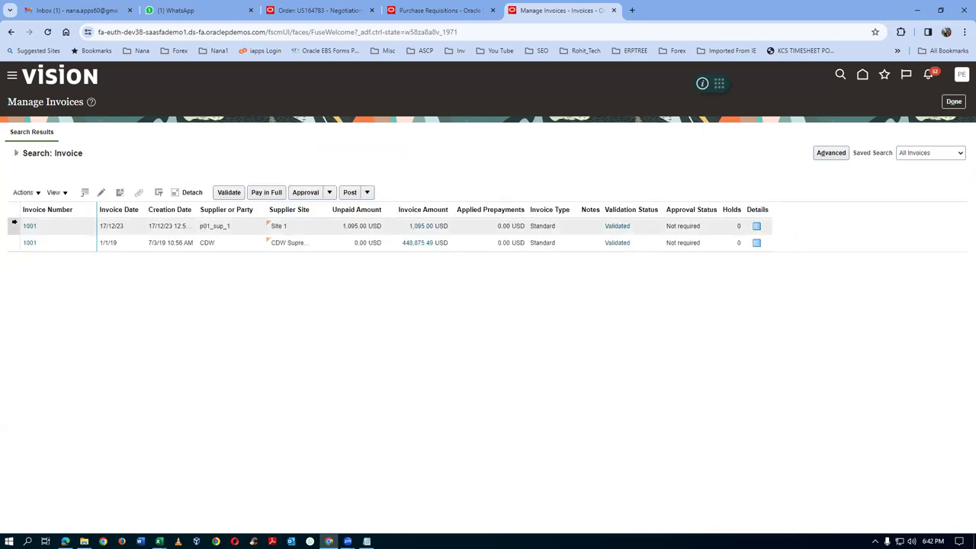
left_click(101, 192)
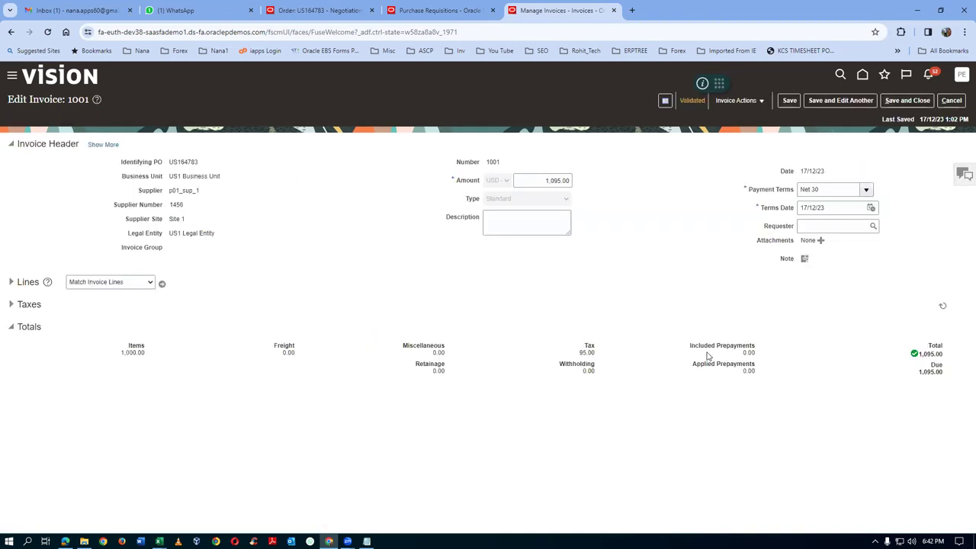
Examine the invoice's available actions and all details of line 1, including its additional information options
left_click(736, 102)
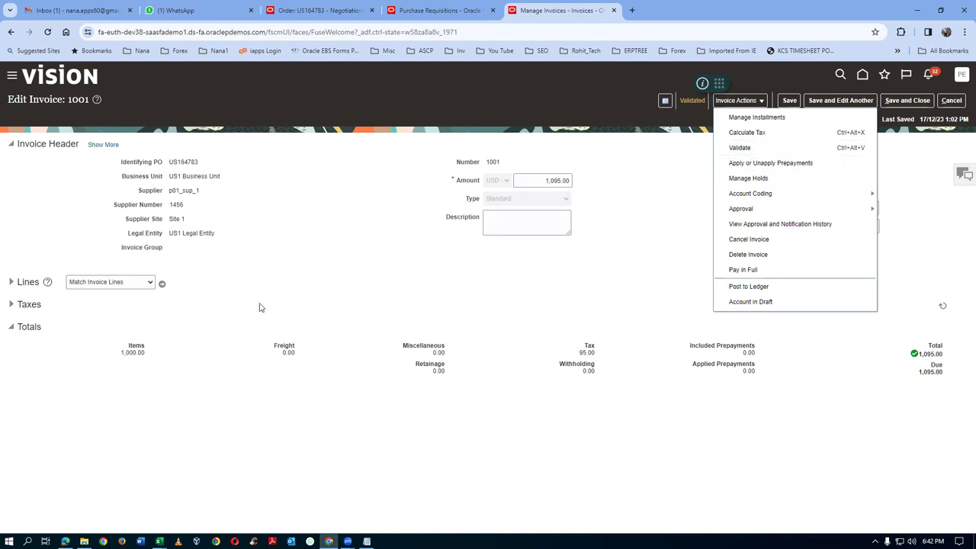
left_click(11, 282)
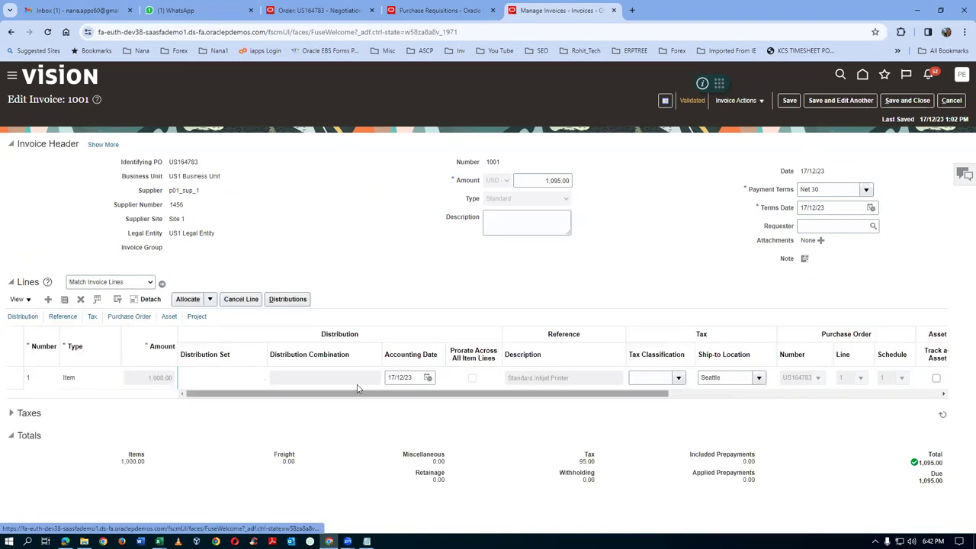
left_click_drag(396, 395, 702, 401)
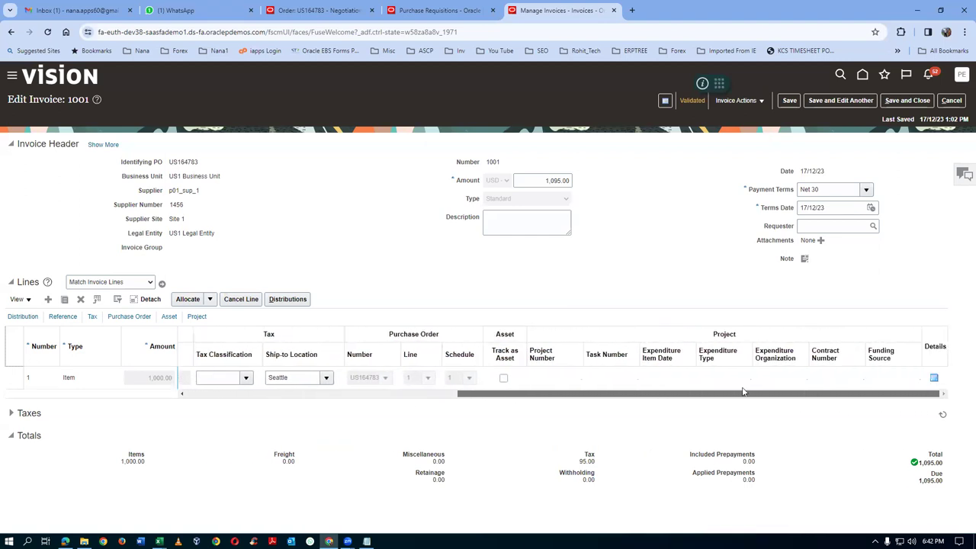
left_click(935, 380)
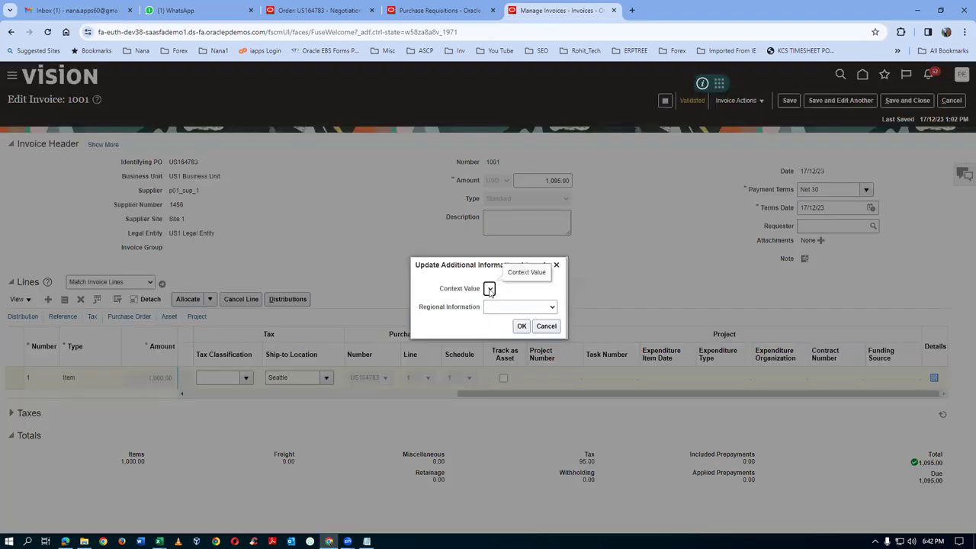
left_click(497, 313)
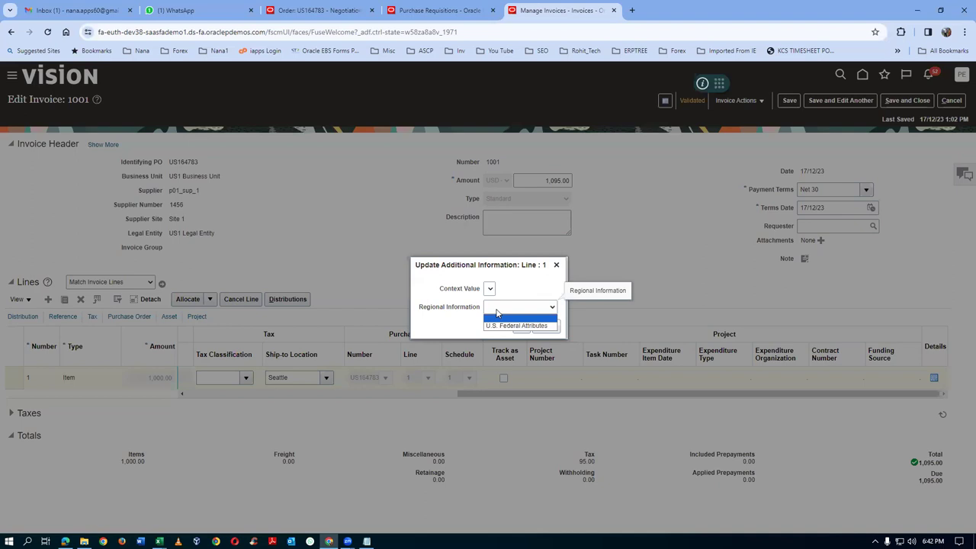
left_click(513, 288)
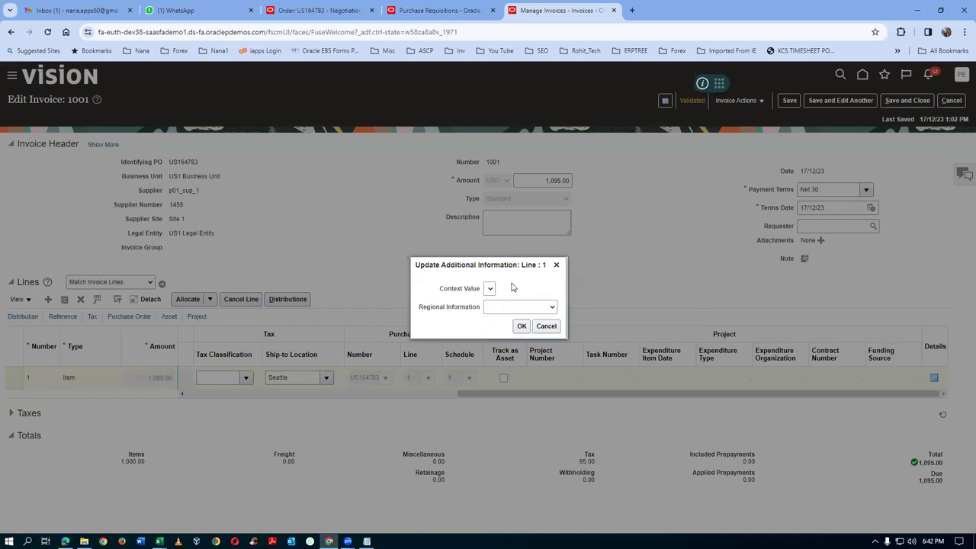
left_click(546, 327)
left_click_drag(491, 396, 218, 407)
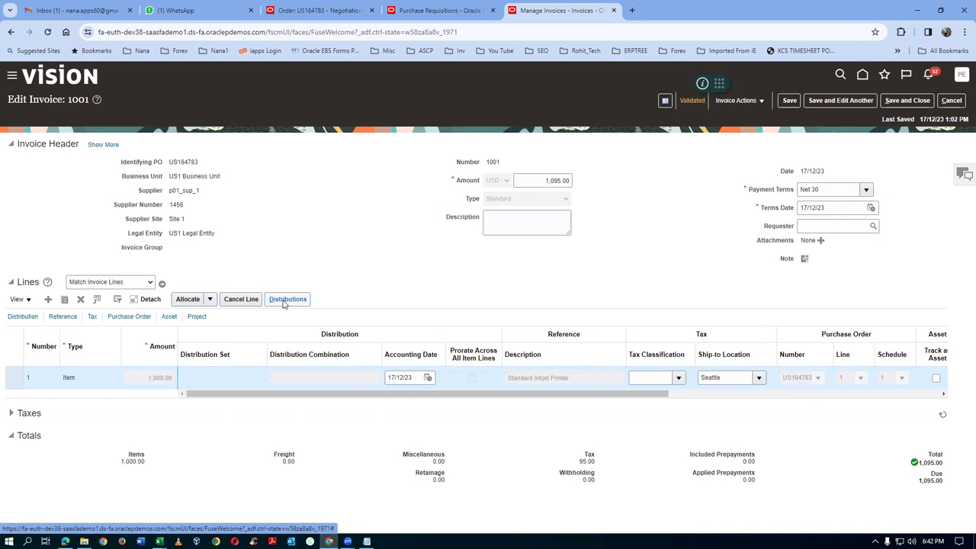
left_click(22, 316)
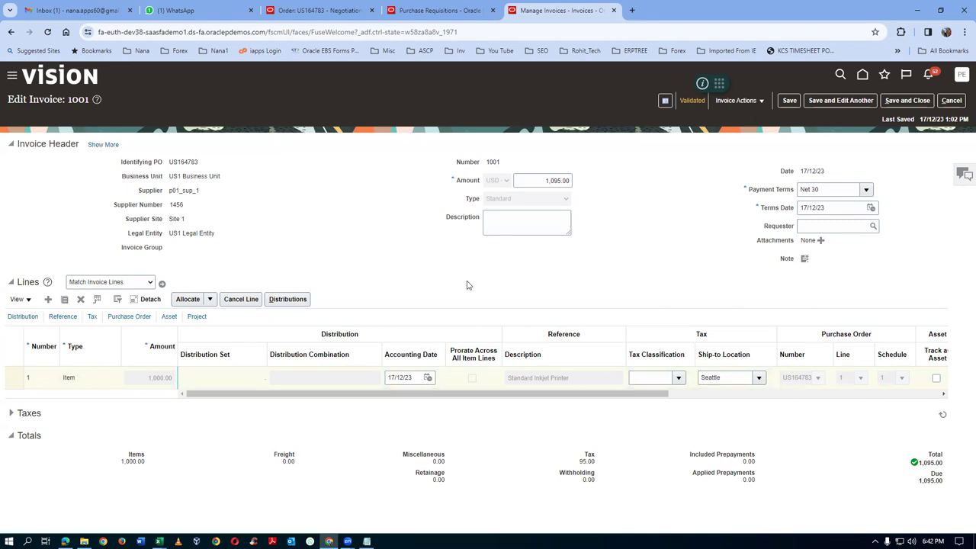
left_click_drag(395, 396, 2, 360)
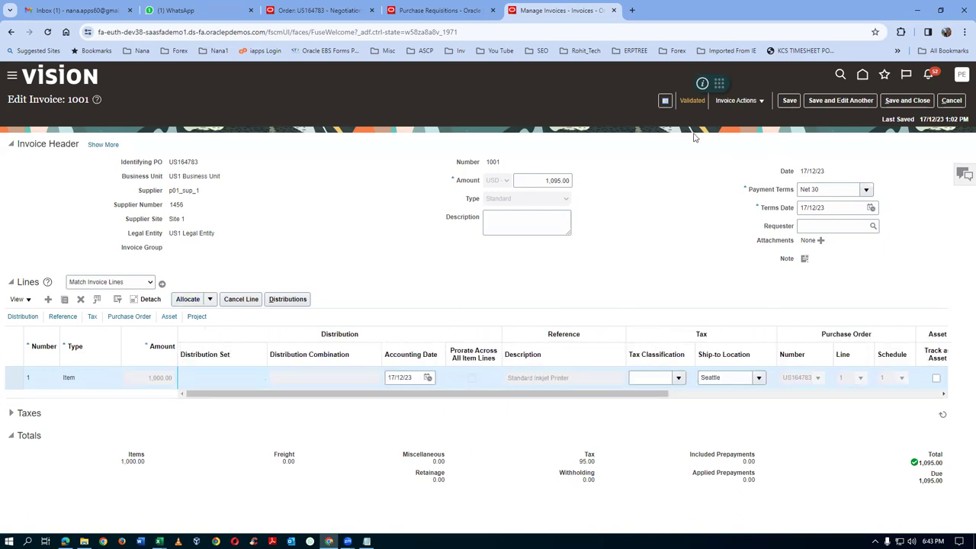
Set the payment method of the invoice's installment 1 to Check and save the installments
left_click(741, 102)
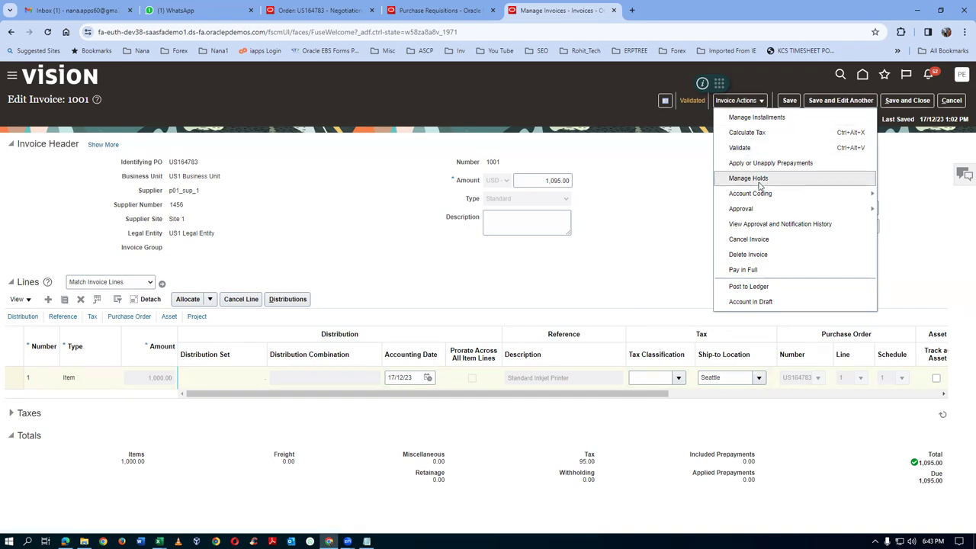
left_click(751, 117)
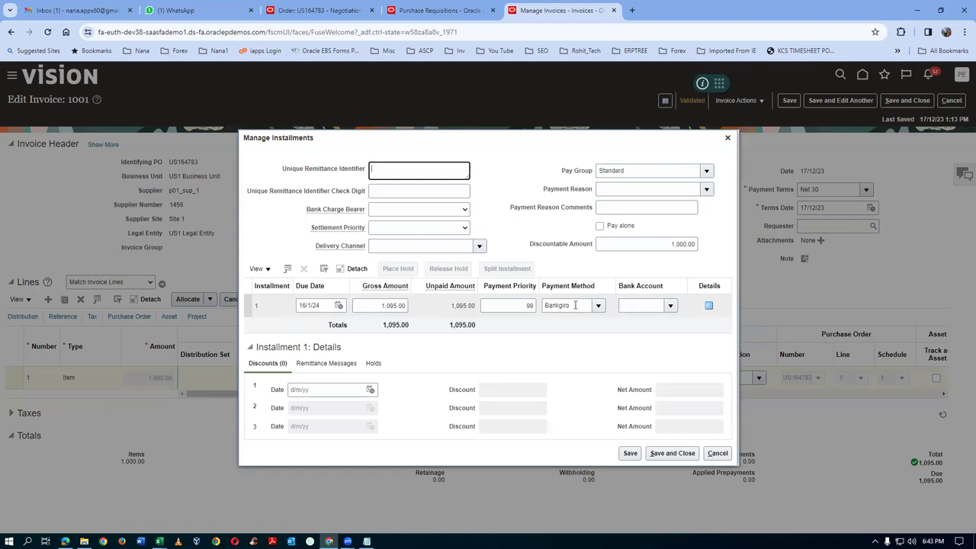
left_click(597, 307)
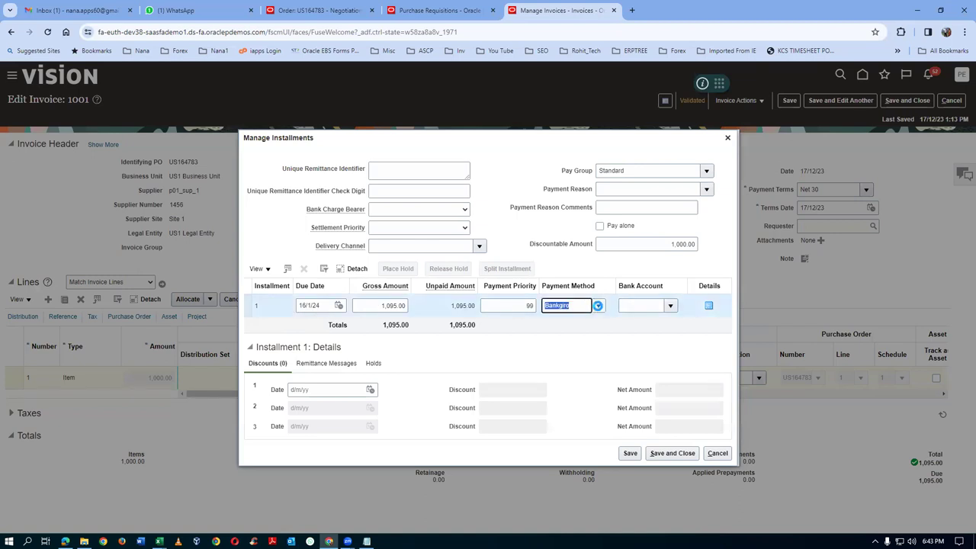
left_click(586, 323)
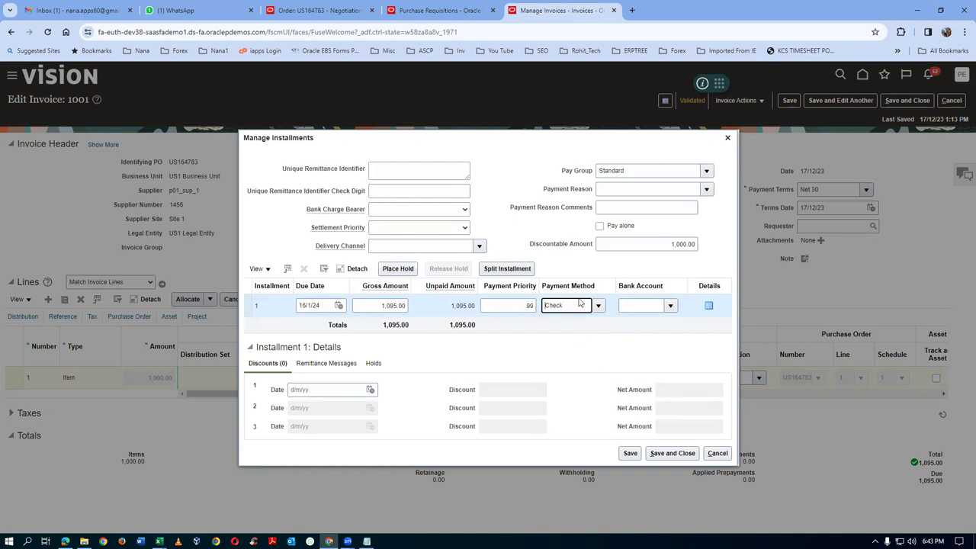
left_click(663, 453)
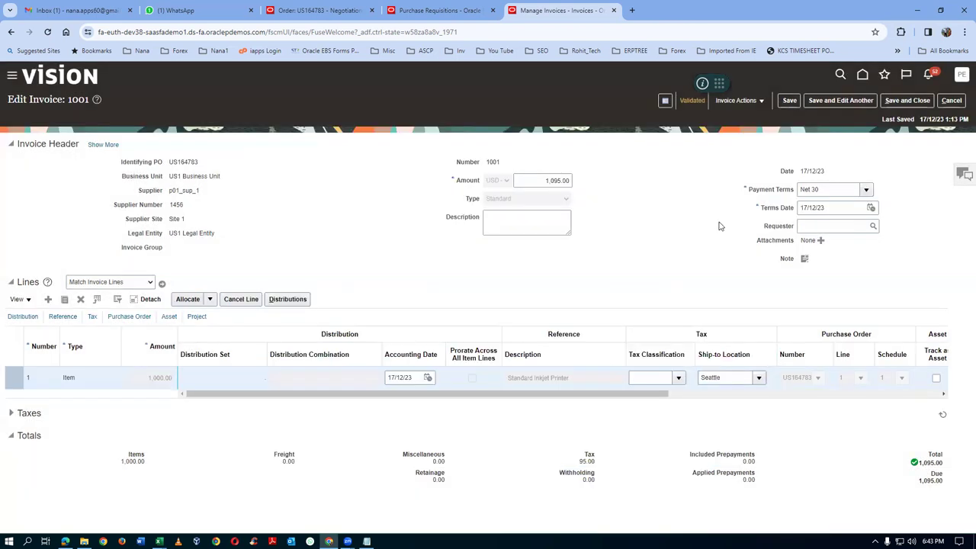
Start paying invoice 1001 in full from the BofA bank account with the Standard Check payment process profile
left_click(737, 105)
left_click(741, 270)
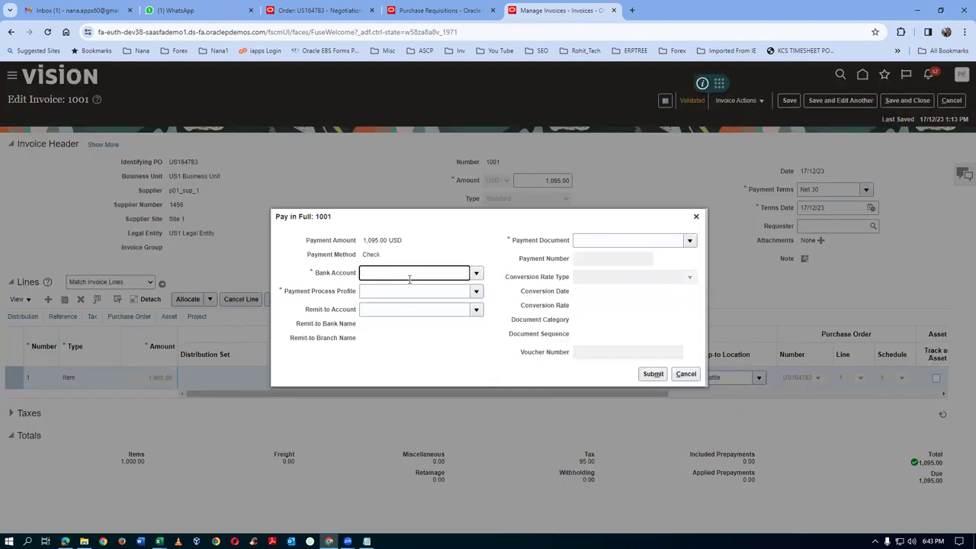
left_click(475, 273)
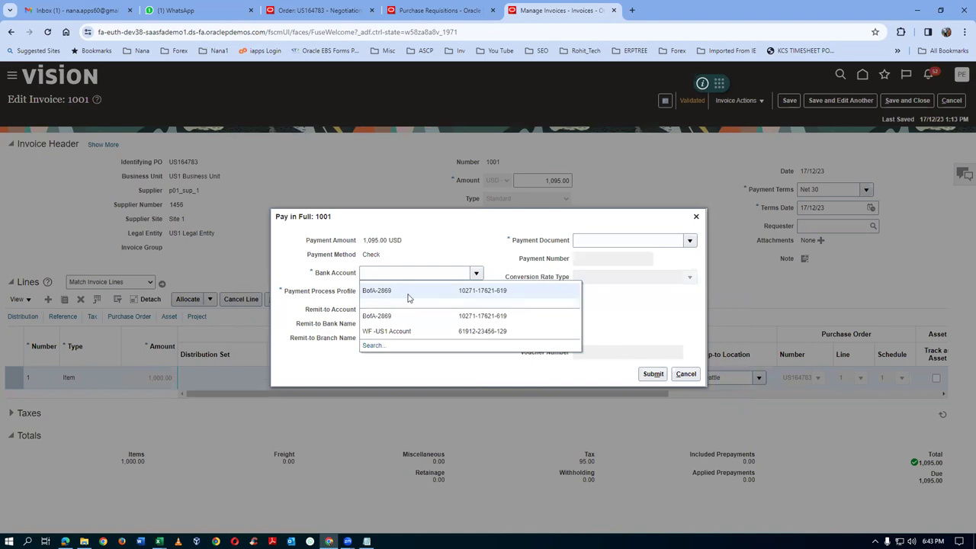
left_click(407, 293)
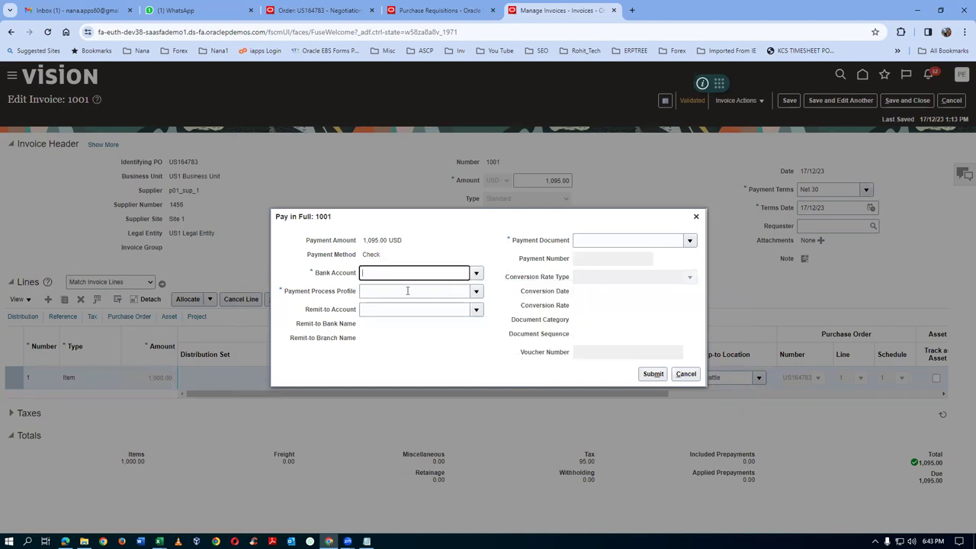
left_click(475, 291)
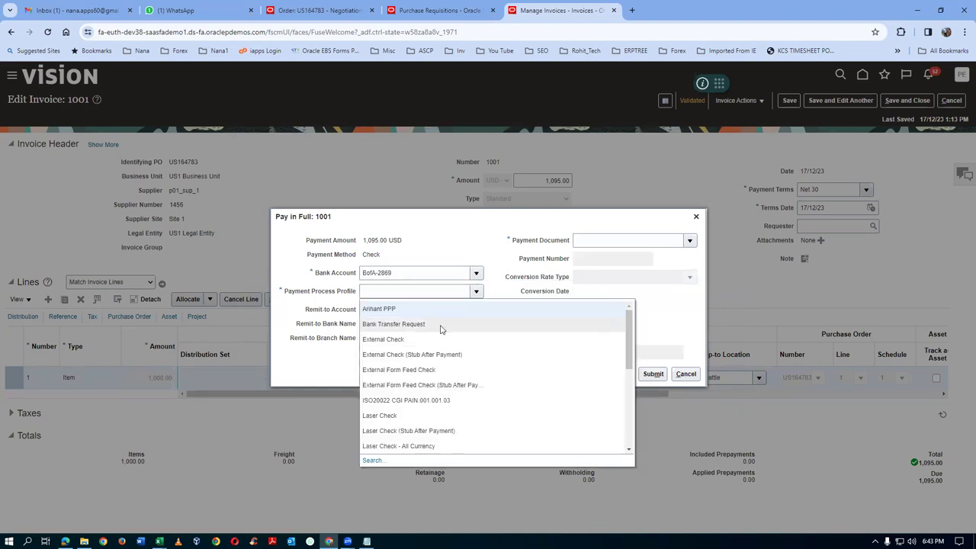
scroll(429, 427, "down", 3)
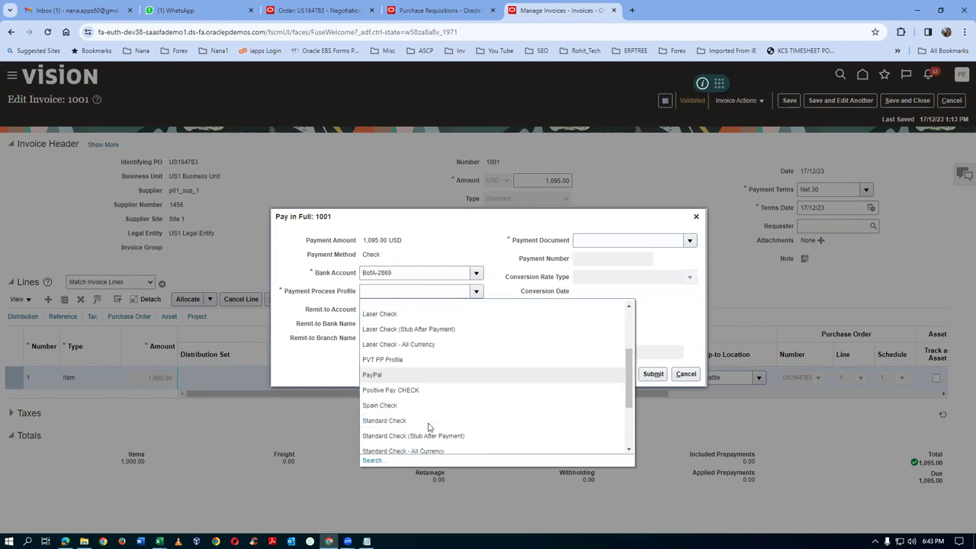
scroll(429, 428, "up", 3)
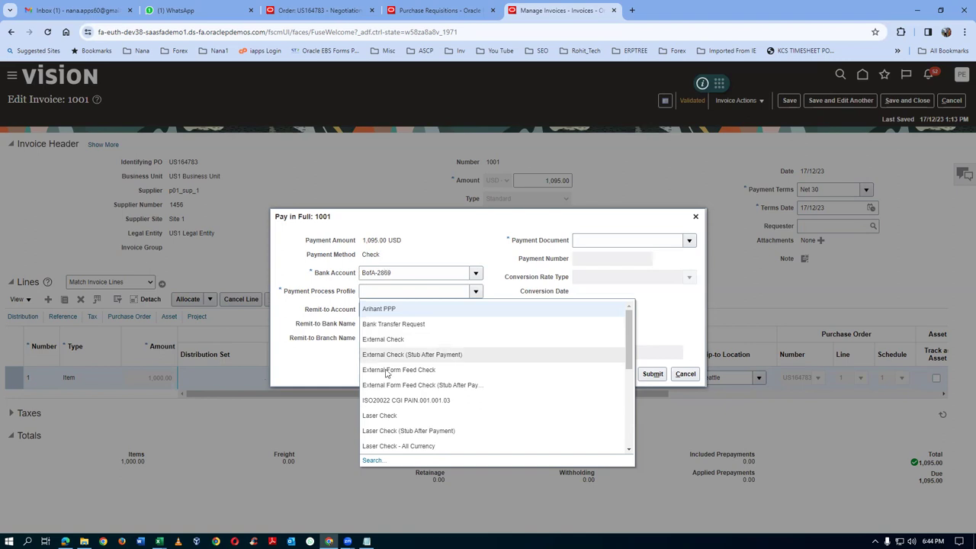
scroll(389, 391, "down", 3)
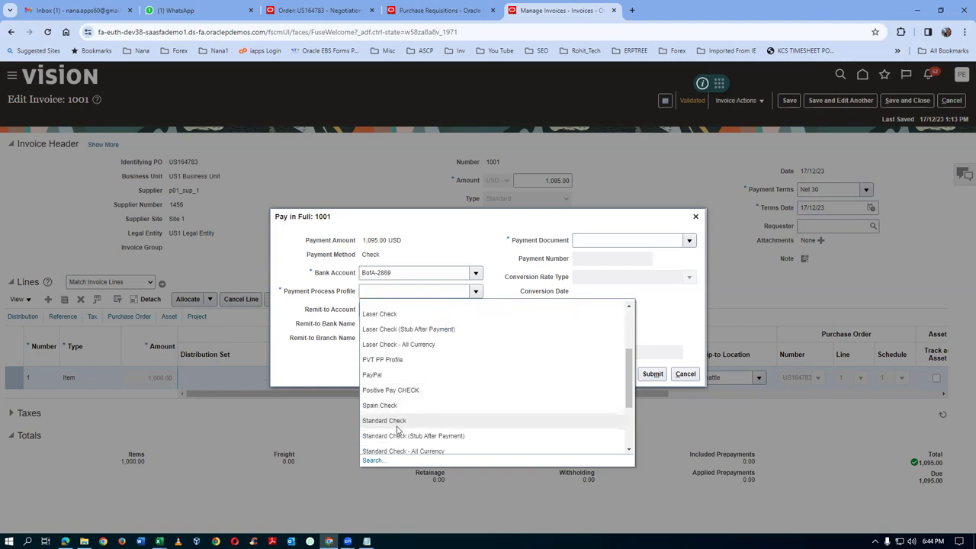
left_click(396, 423)
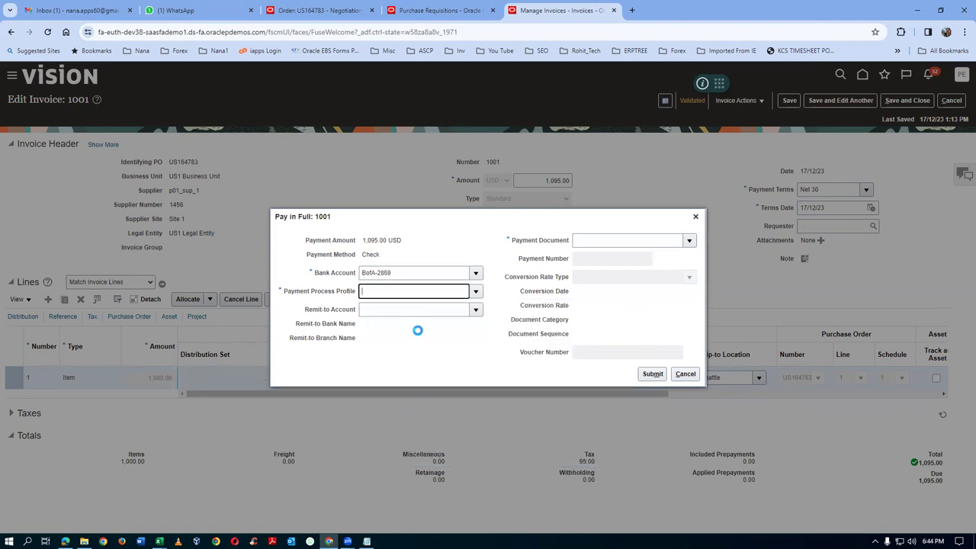
Choose Check Stock A as the payment document, submit the full payment and close the confirmation
left_click(475, 310)
left_click(689, 241)
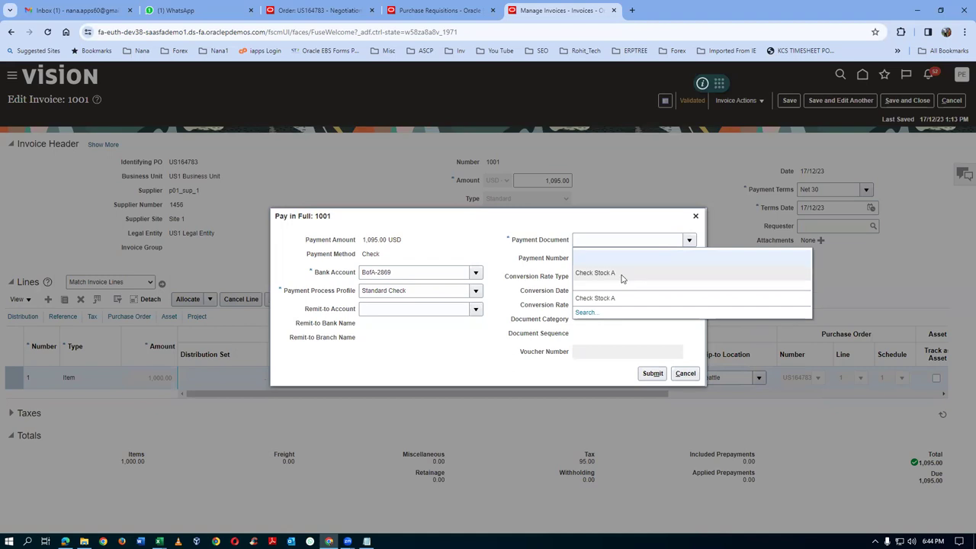
left_click(621, 278)
left_click(654, 373)
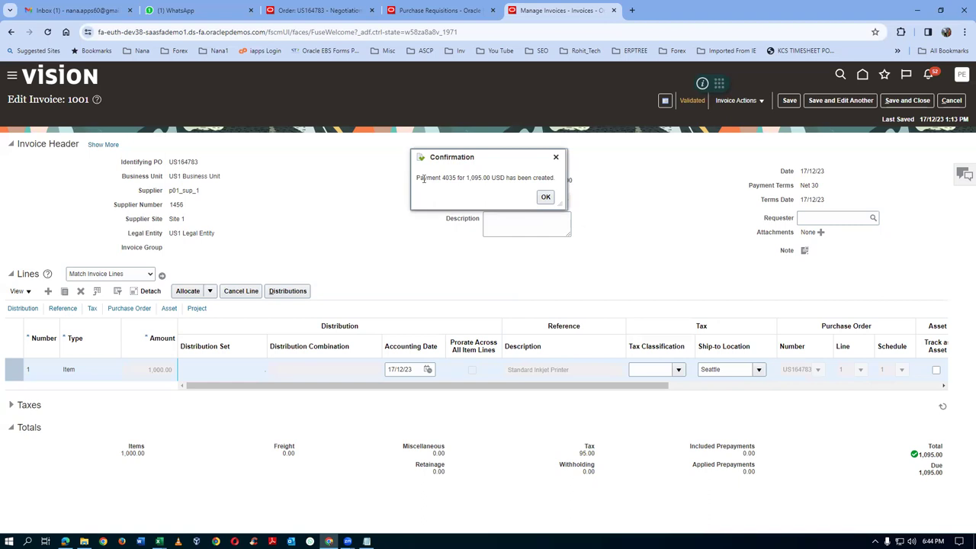
left_click_drag(425, 178, 529, 179)
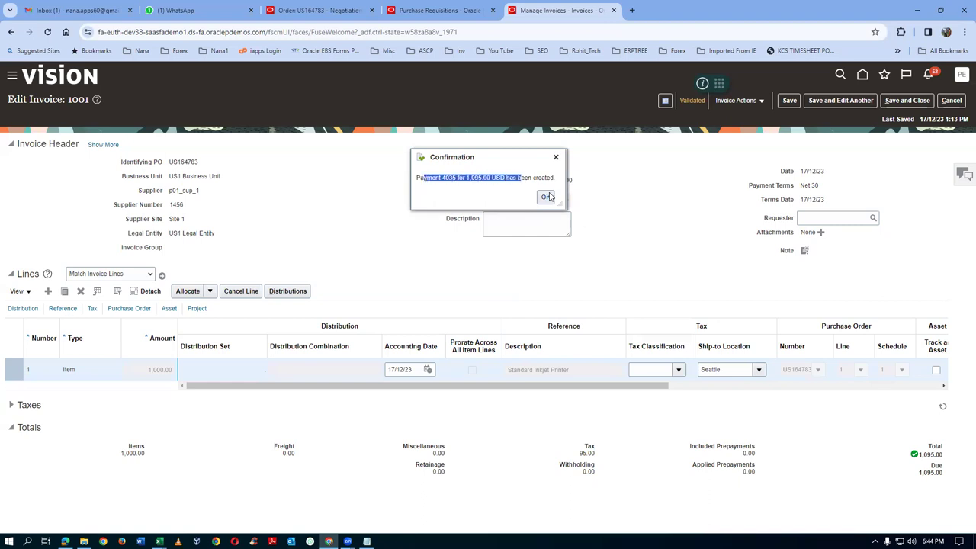
left_click(546, 196)
Return to the requisition's line life cycle and reopen invoice 1001 from its receipts and invoices overview to check the invoice's payments
left_click(440, 10)
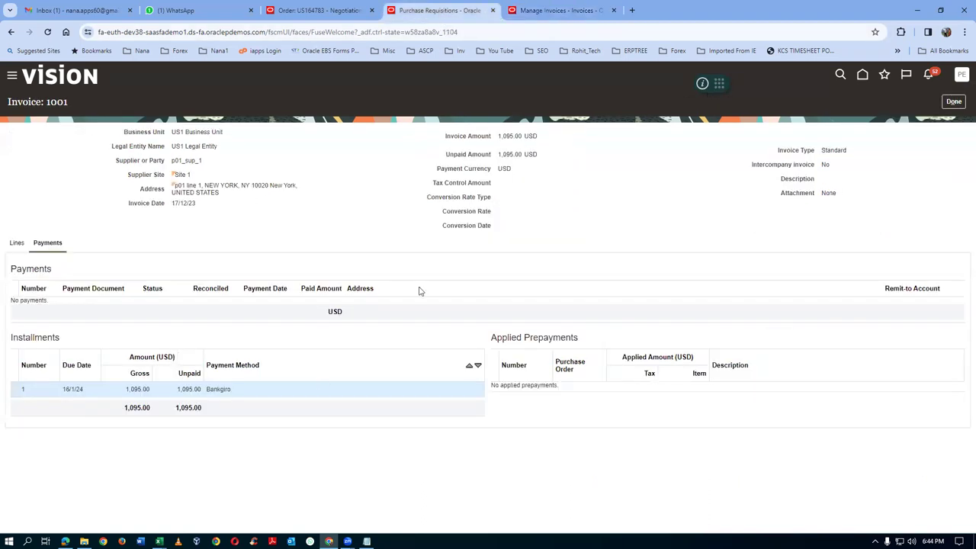
left_click(543, 12)
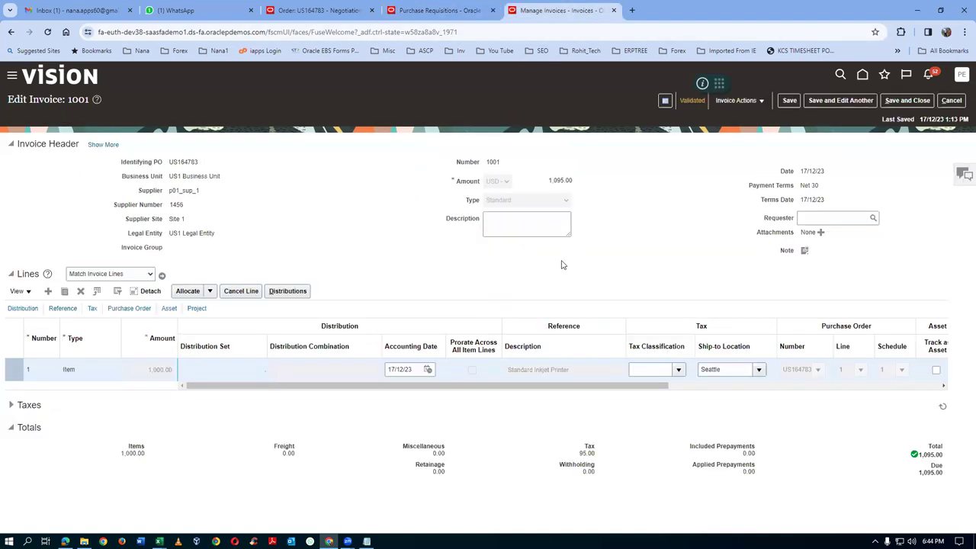
left_click(450, 10)
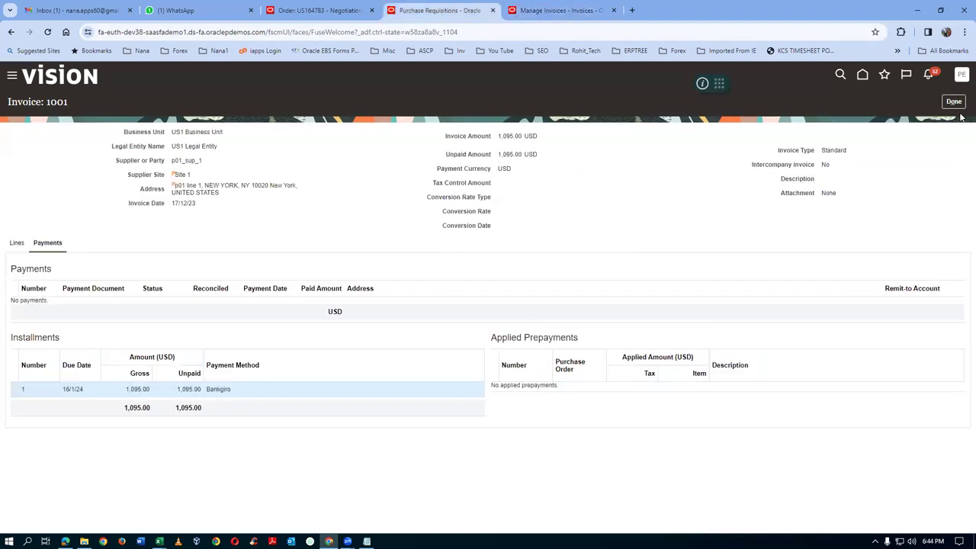
left_click(953, 102)
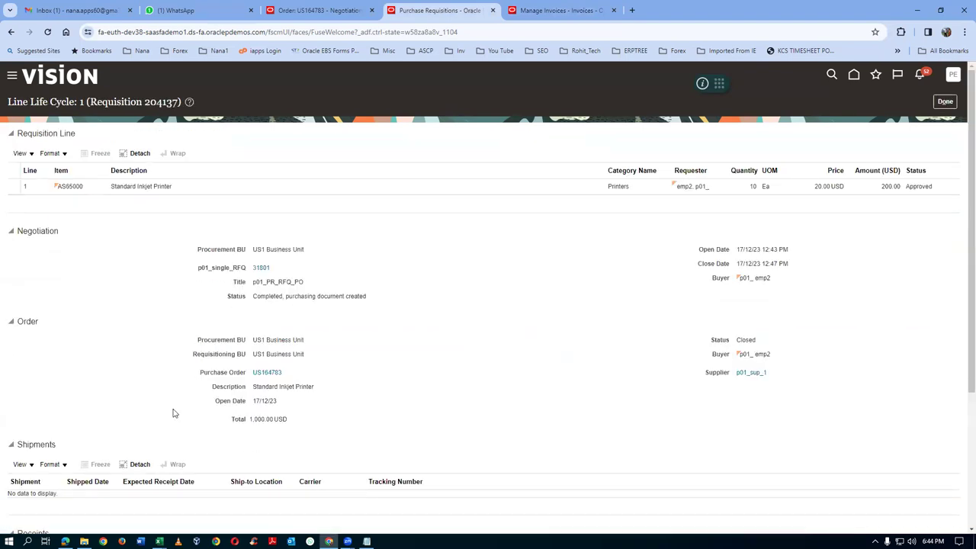
scroll(3, 377, "down", 3)
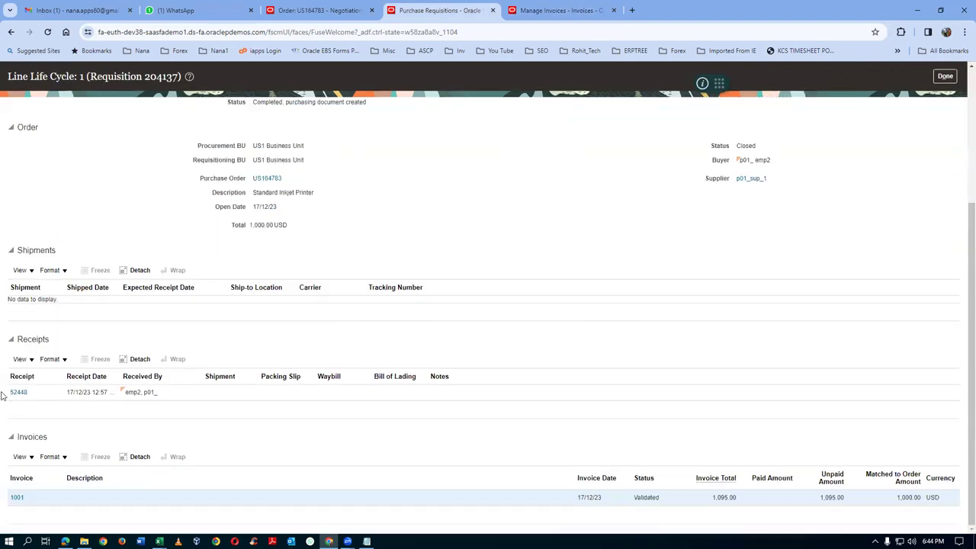
left_click(16, 497)
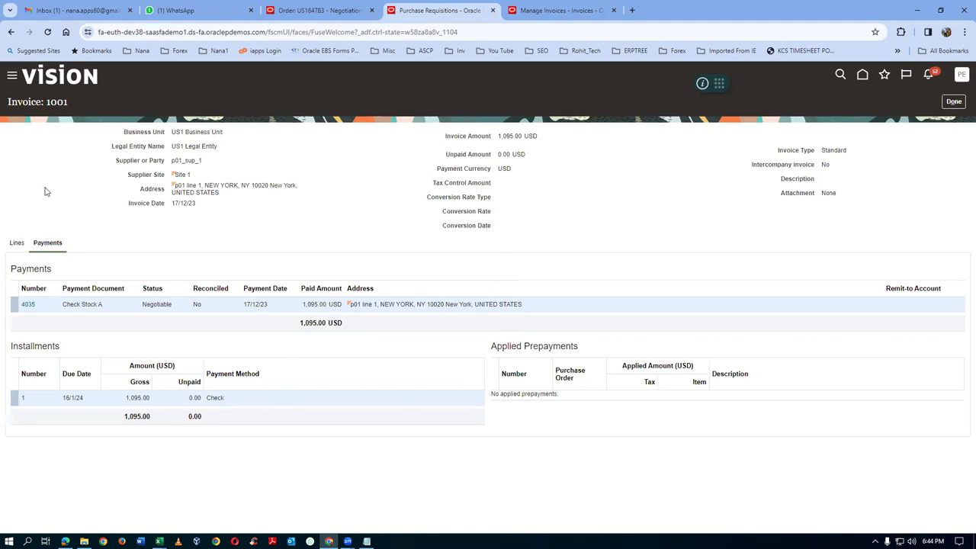
Review invoice 1001's item lines, summary tax lines and totals, and close the invoice and life cycle views to return to the requisition
left_click(16, 243)
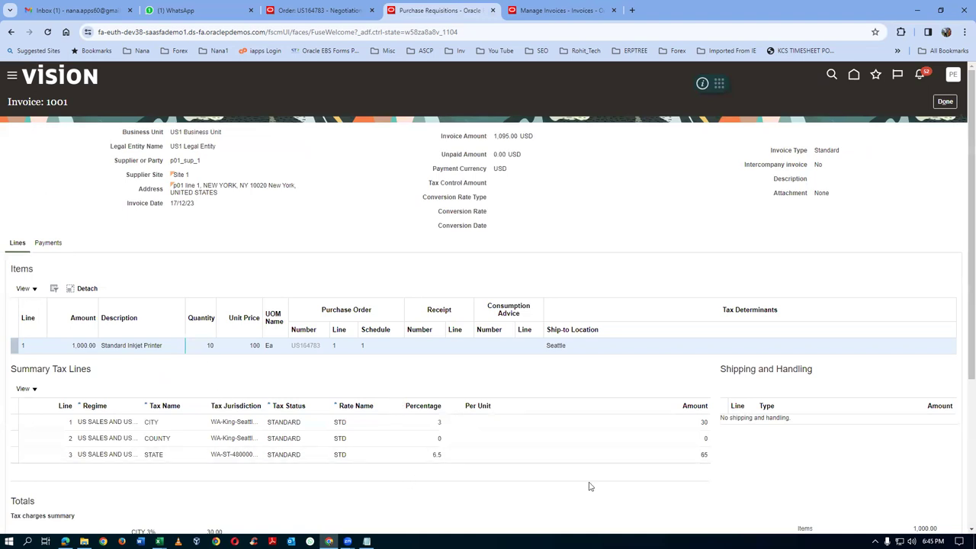
scroll(581, 457, "down", 3)
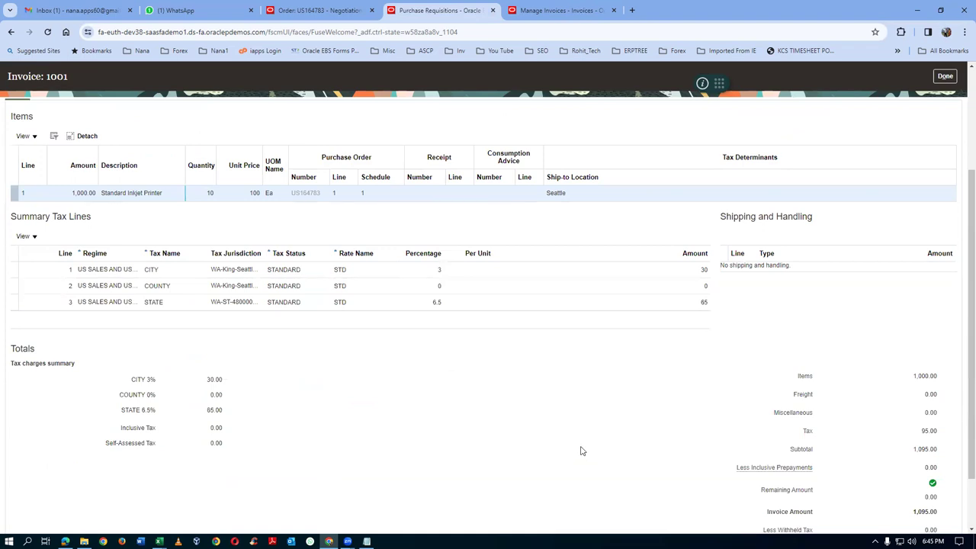
scroll(580, 452, "up", 3)
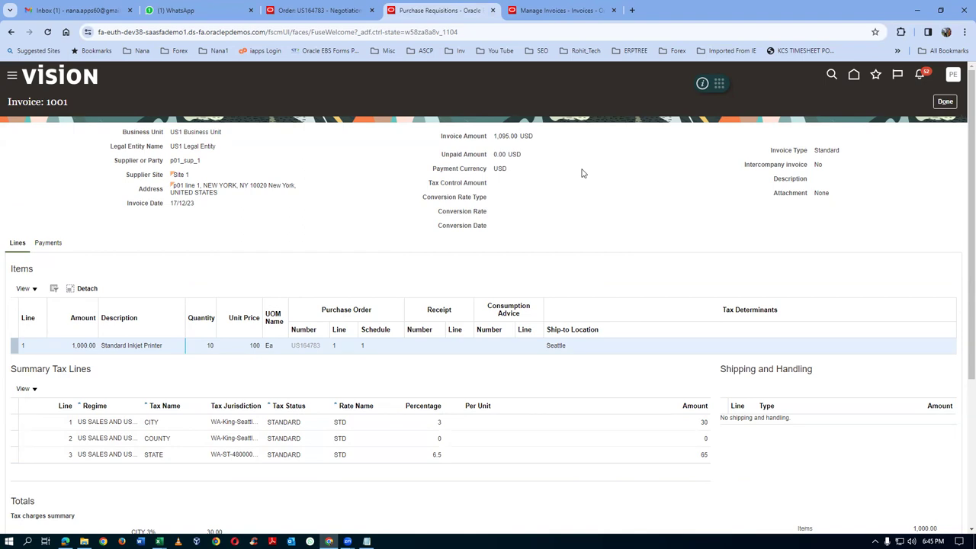
left_click(942, 104)
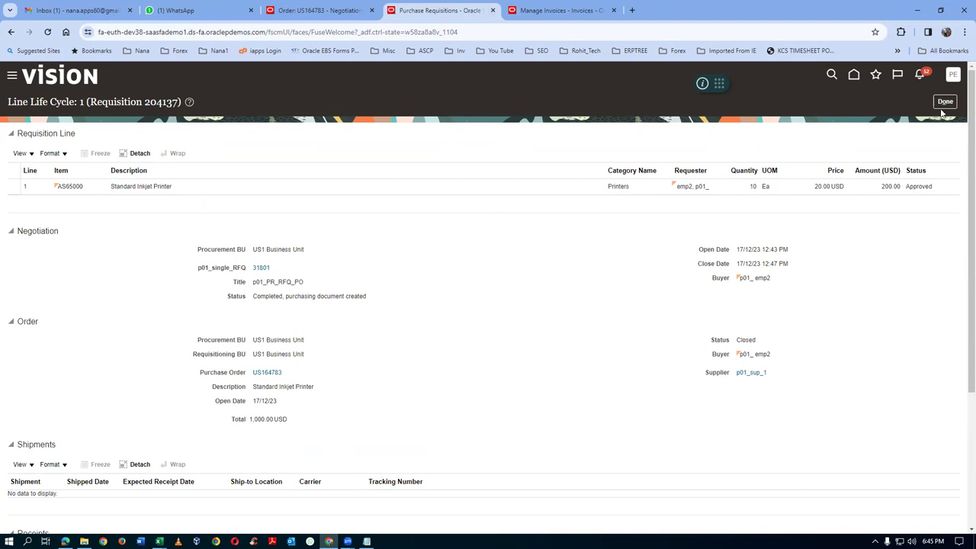
left_click(940, 103)
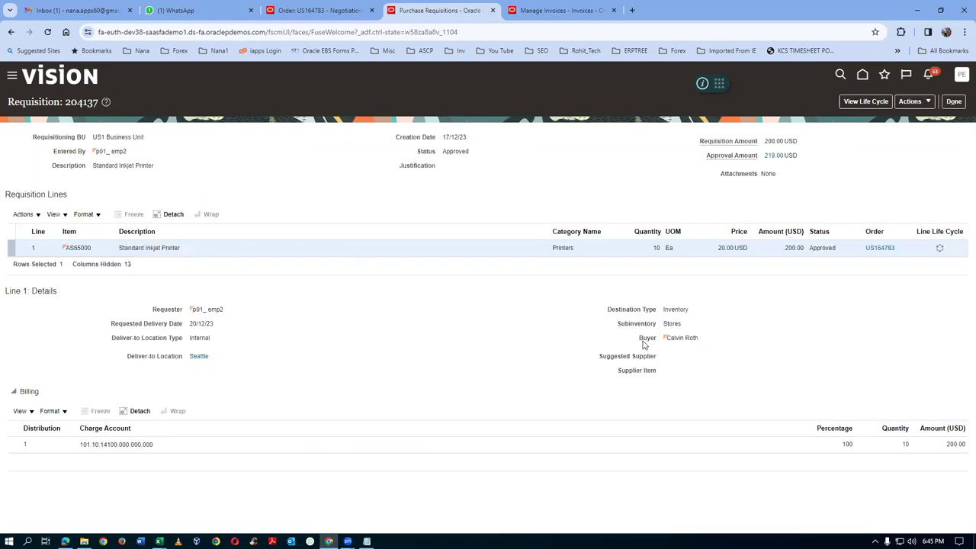